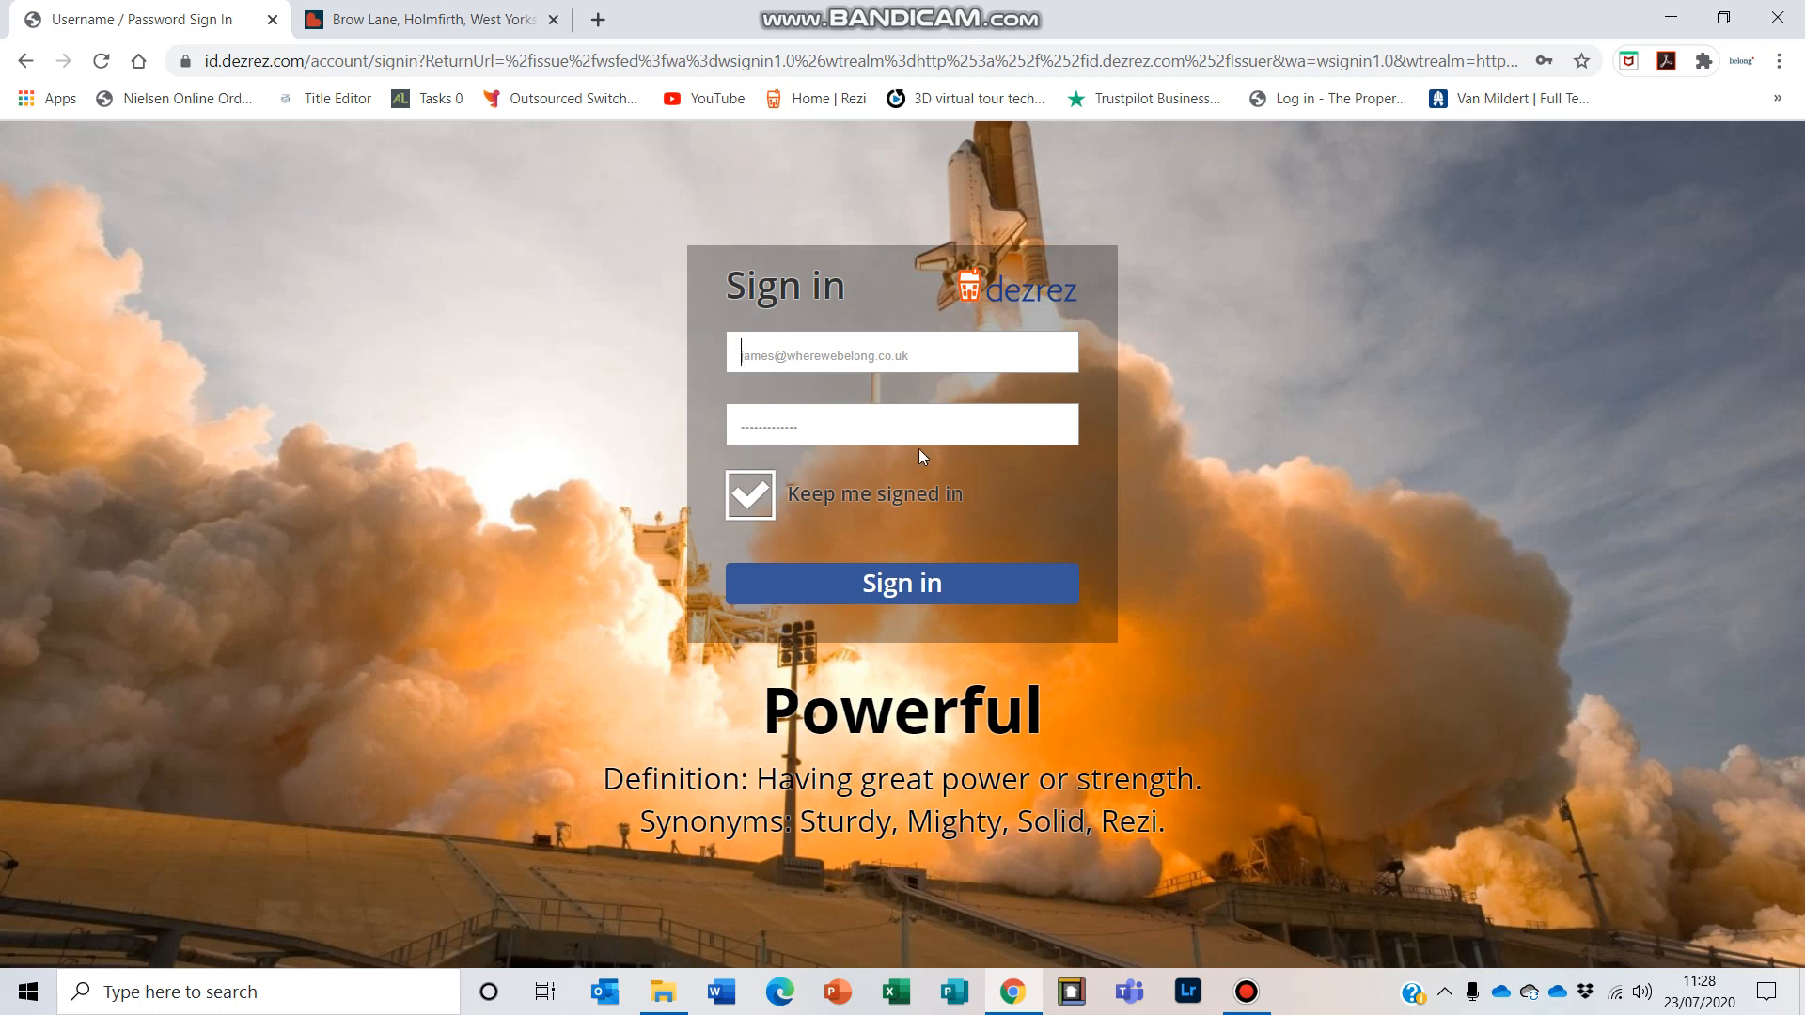
Step: Sign in to the Dezrez account using the saved login details
{"action": "left_click", "coordinate": [917, 425]}
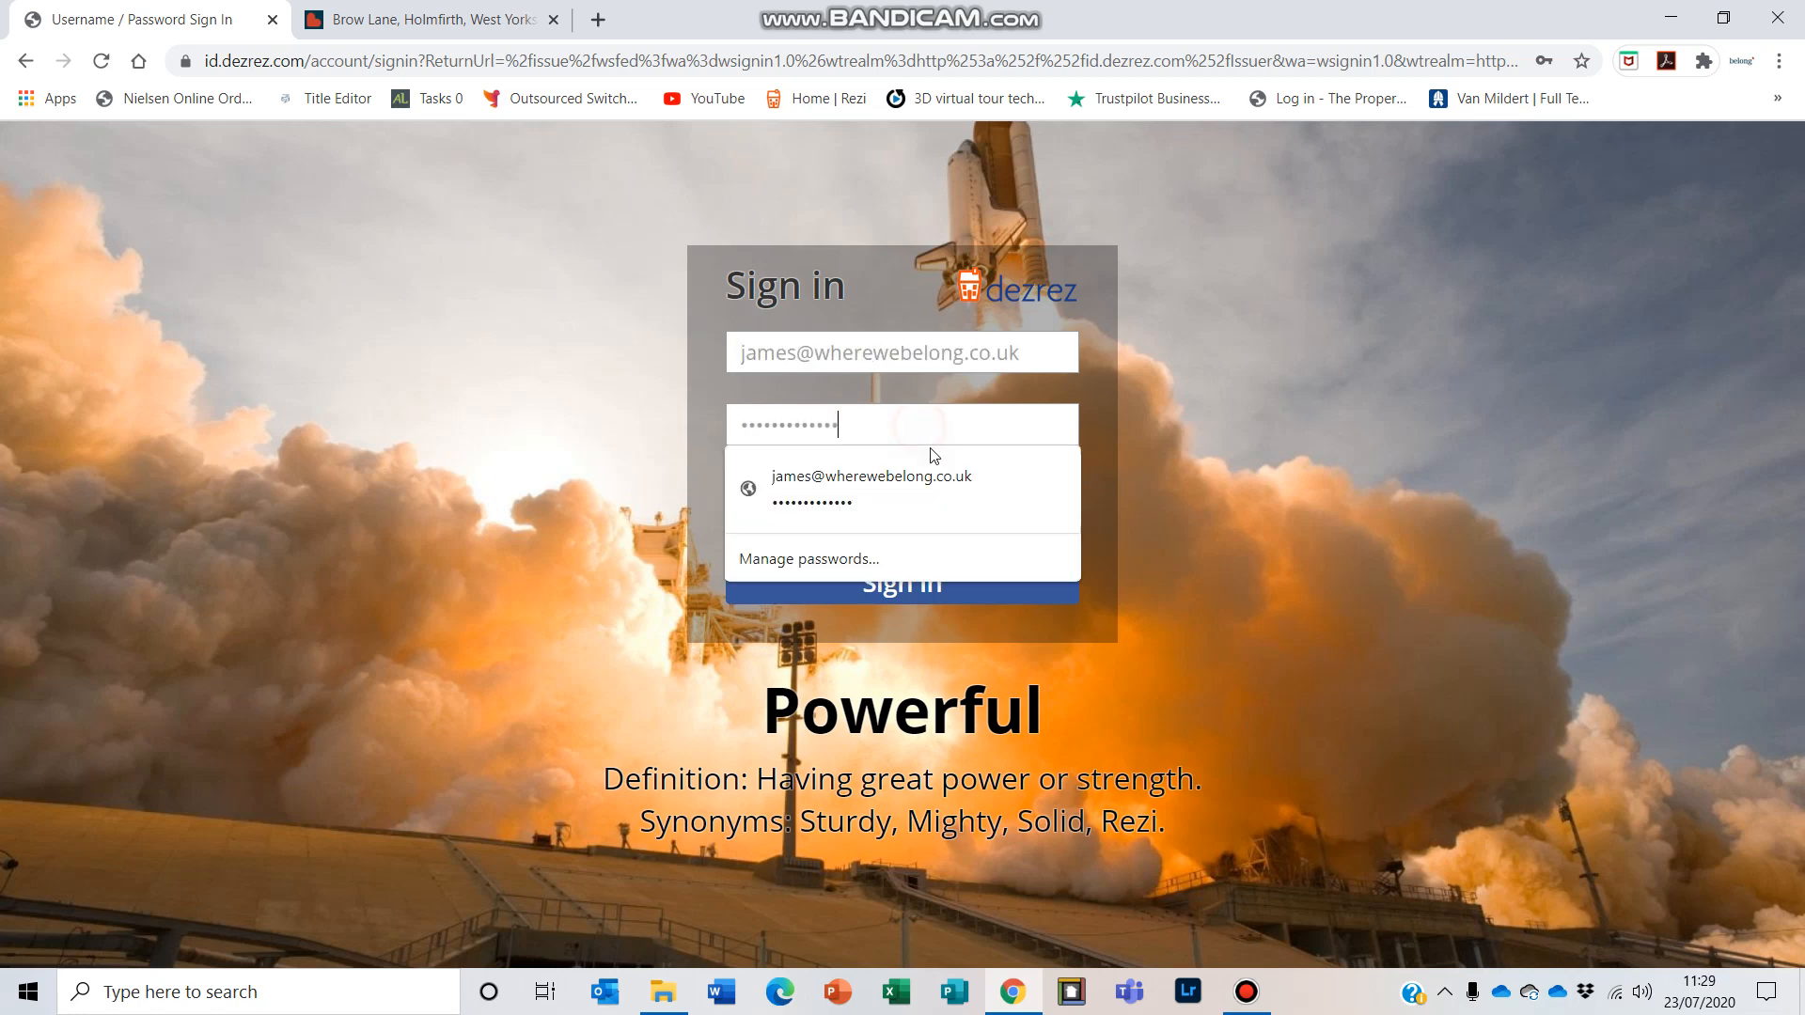
{"action": "left_click", "coordinate": [1239, 467]}
{"action": "left_click", "coordinate": [987, 578]}
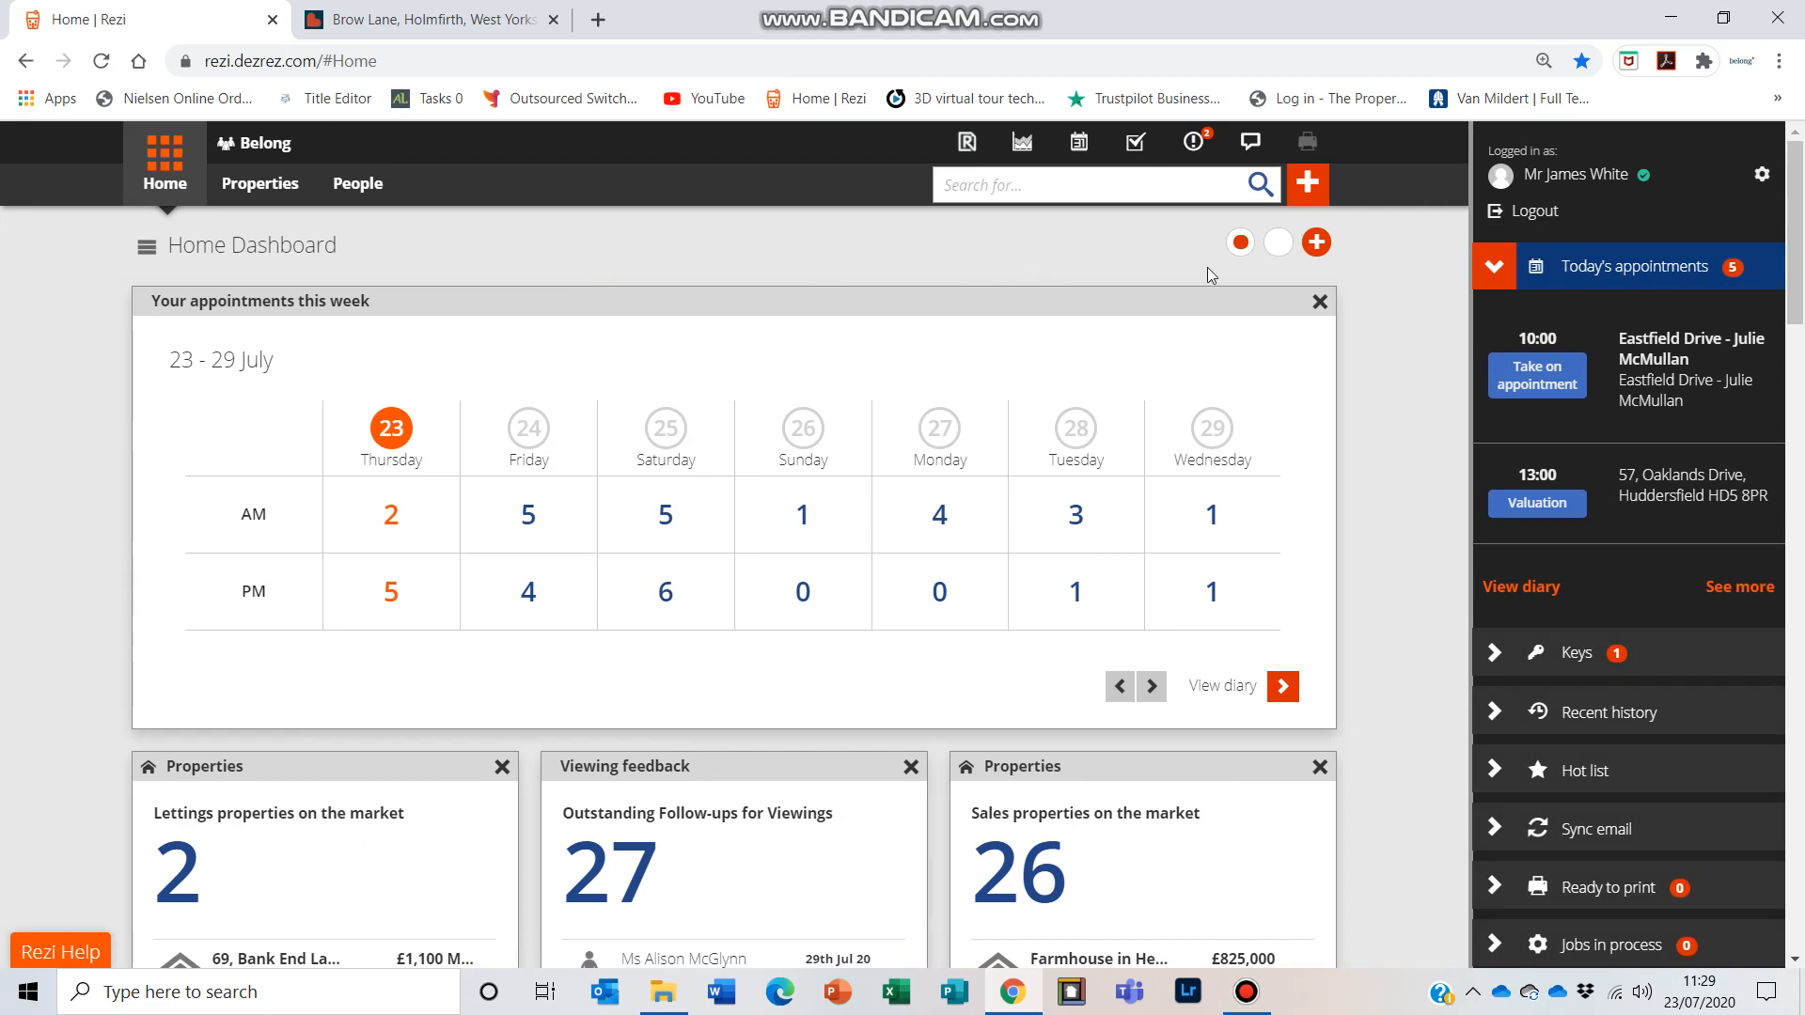
Step: Start adding a new property and open the client details entry
{"action": "left_click", "coordinate": [1309, 183]}
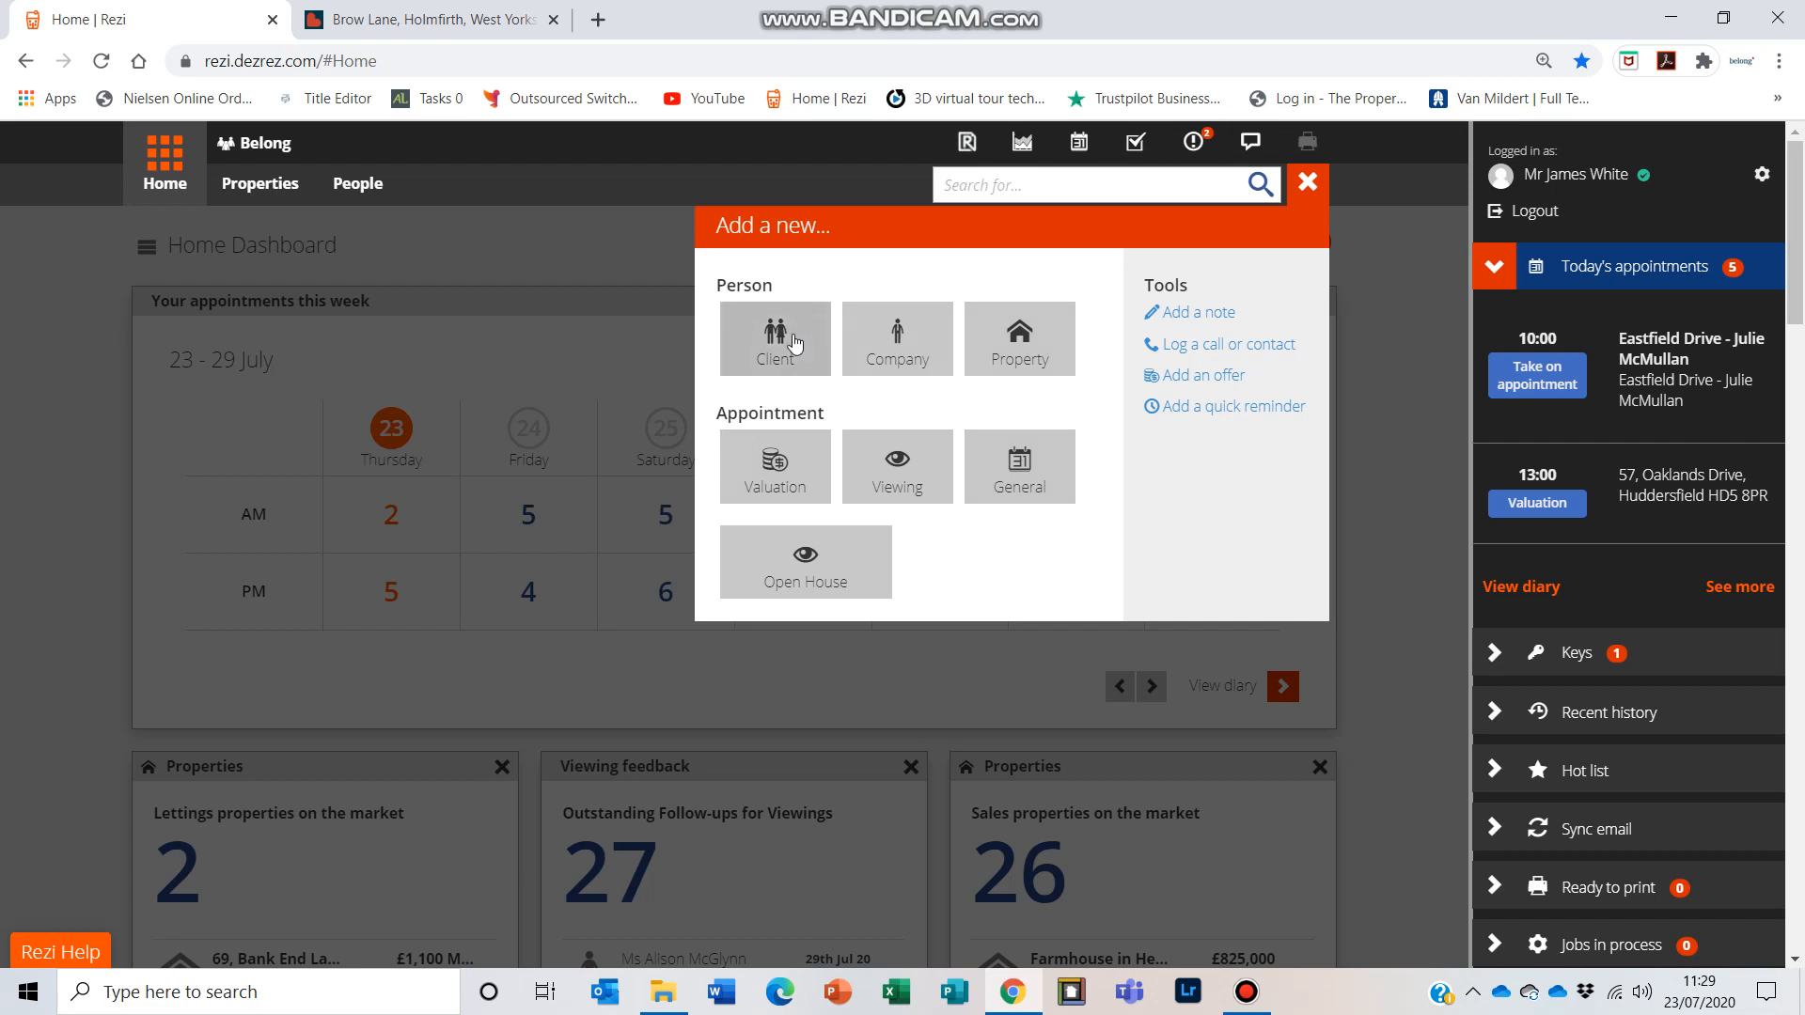
{"action": "left_click", "coordinate": [1028, 340]}
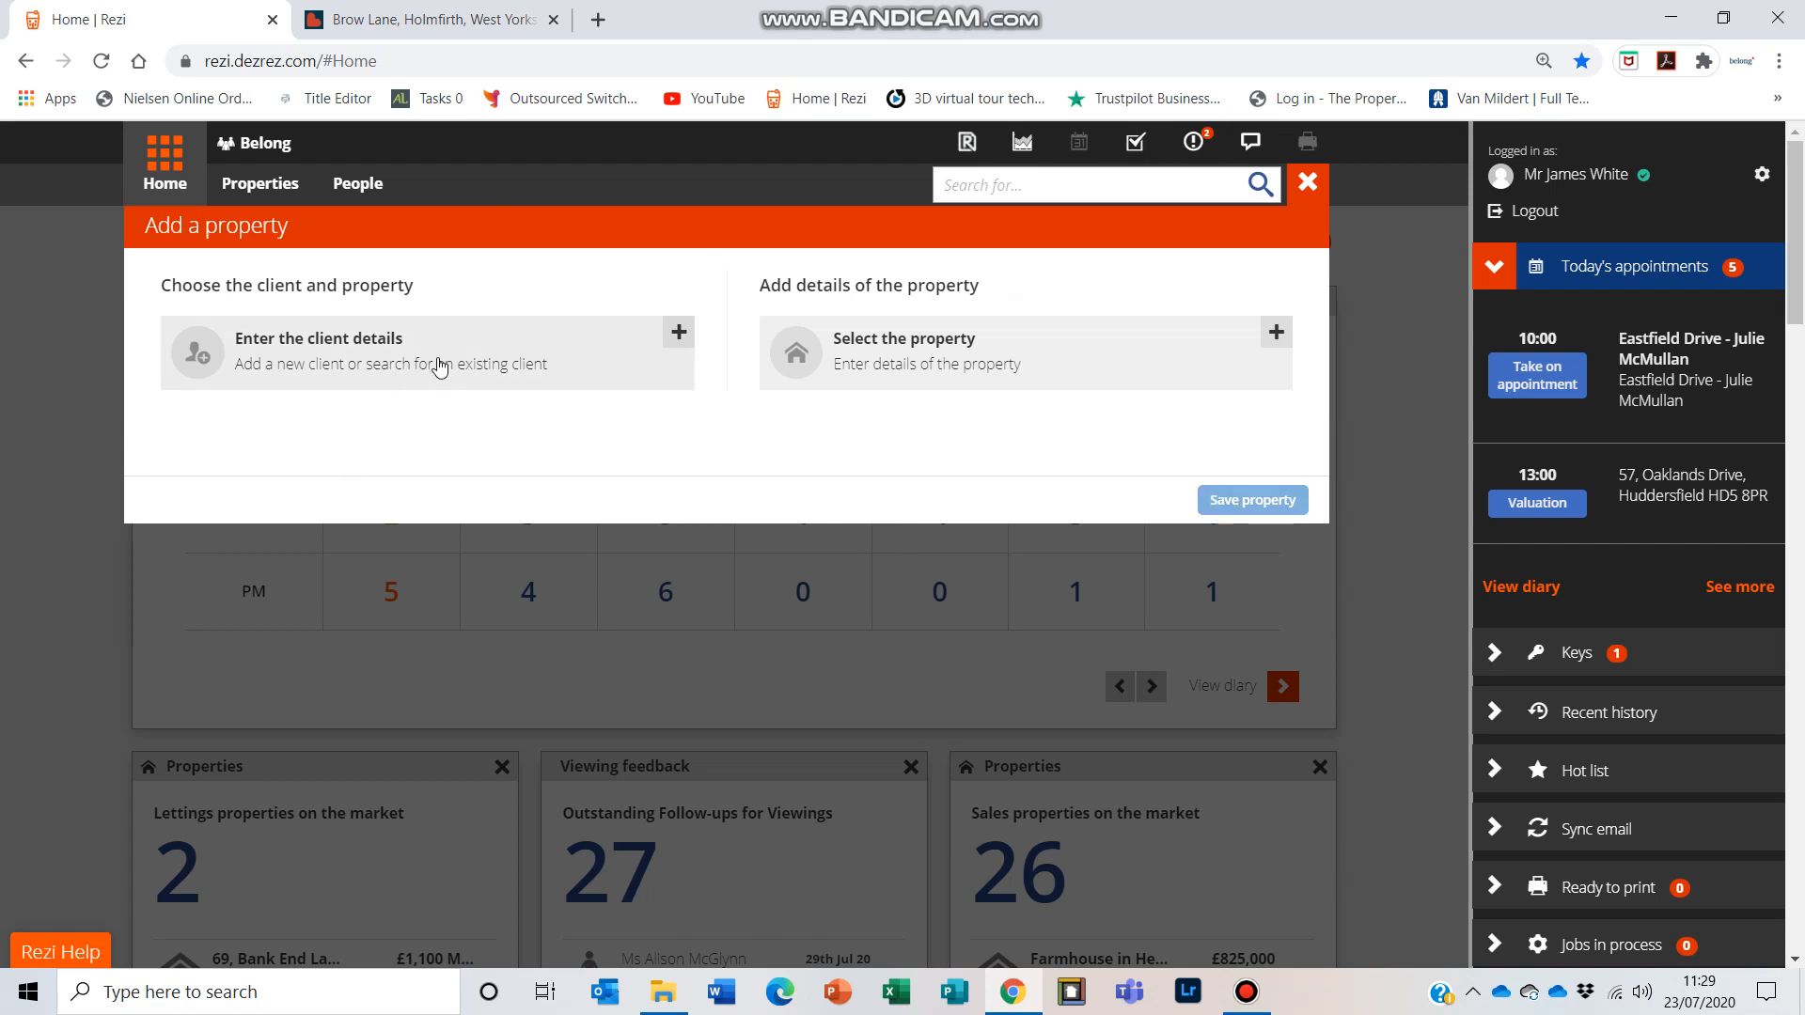
{"action": "left_click", "coordinate": [435, 358]}
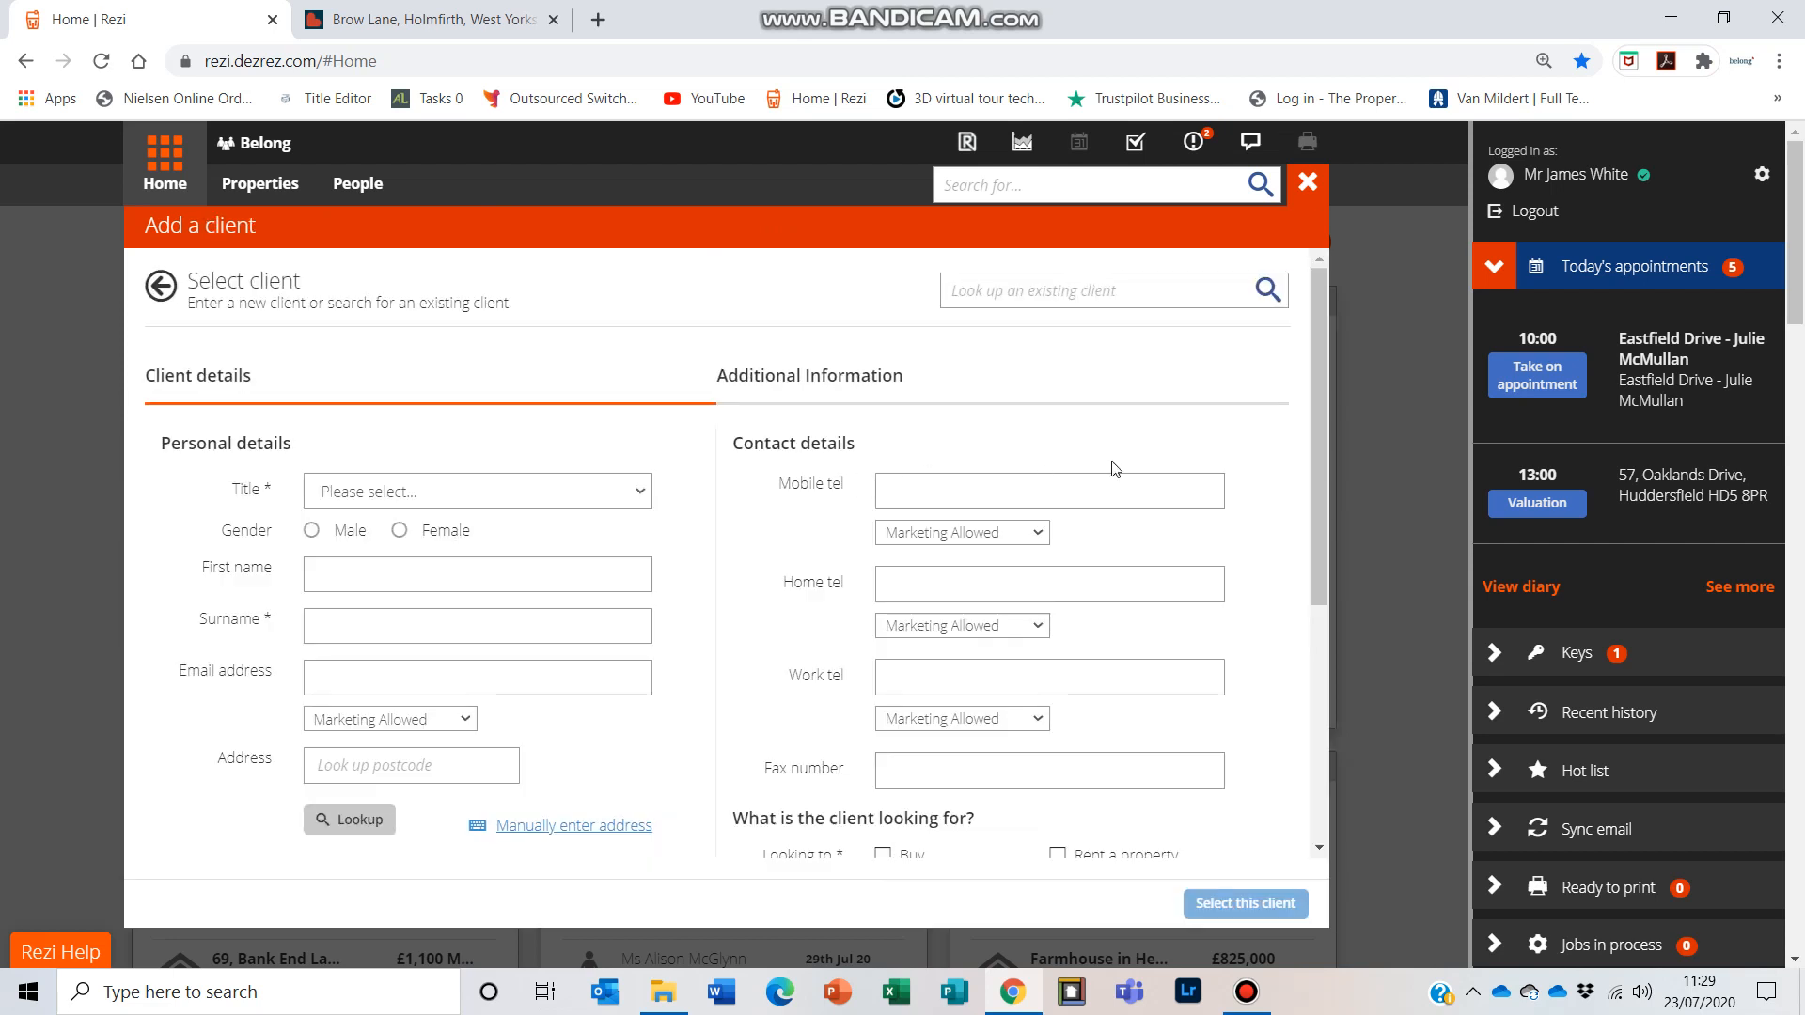
Step: Search existing clients by the owner's full name and pick the first matching client record
{"action": "left_click", "coordinate": [1007, 299]}
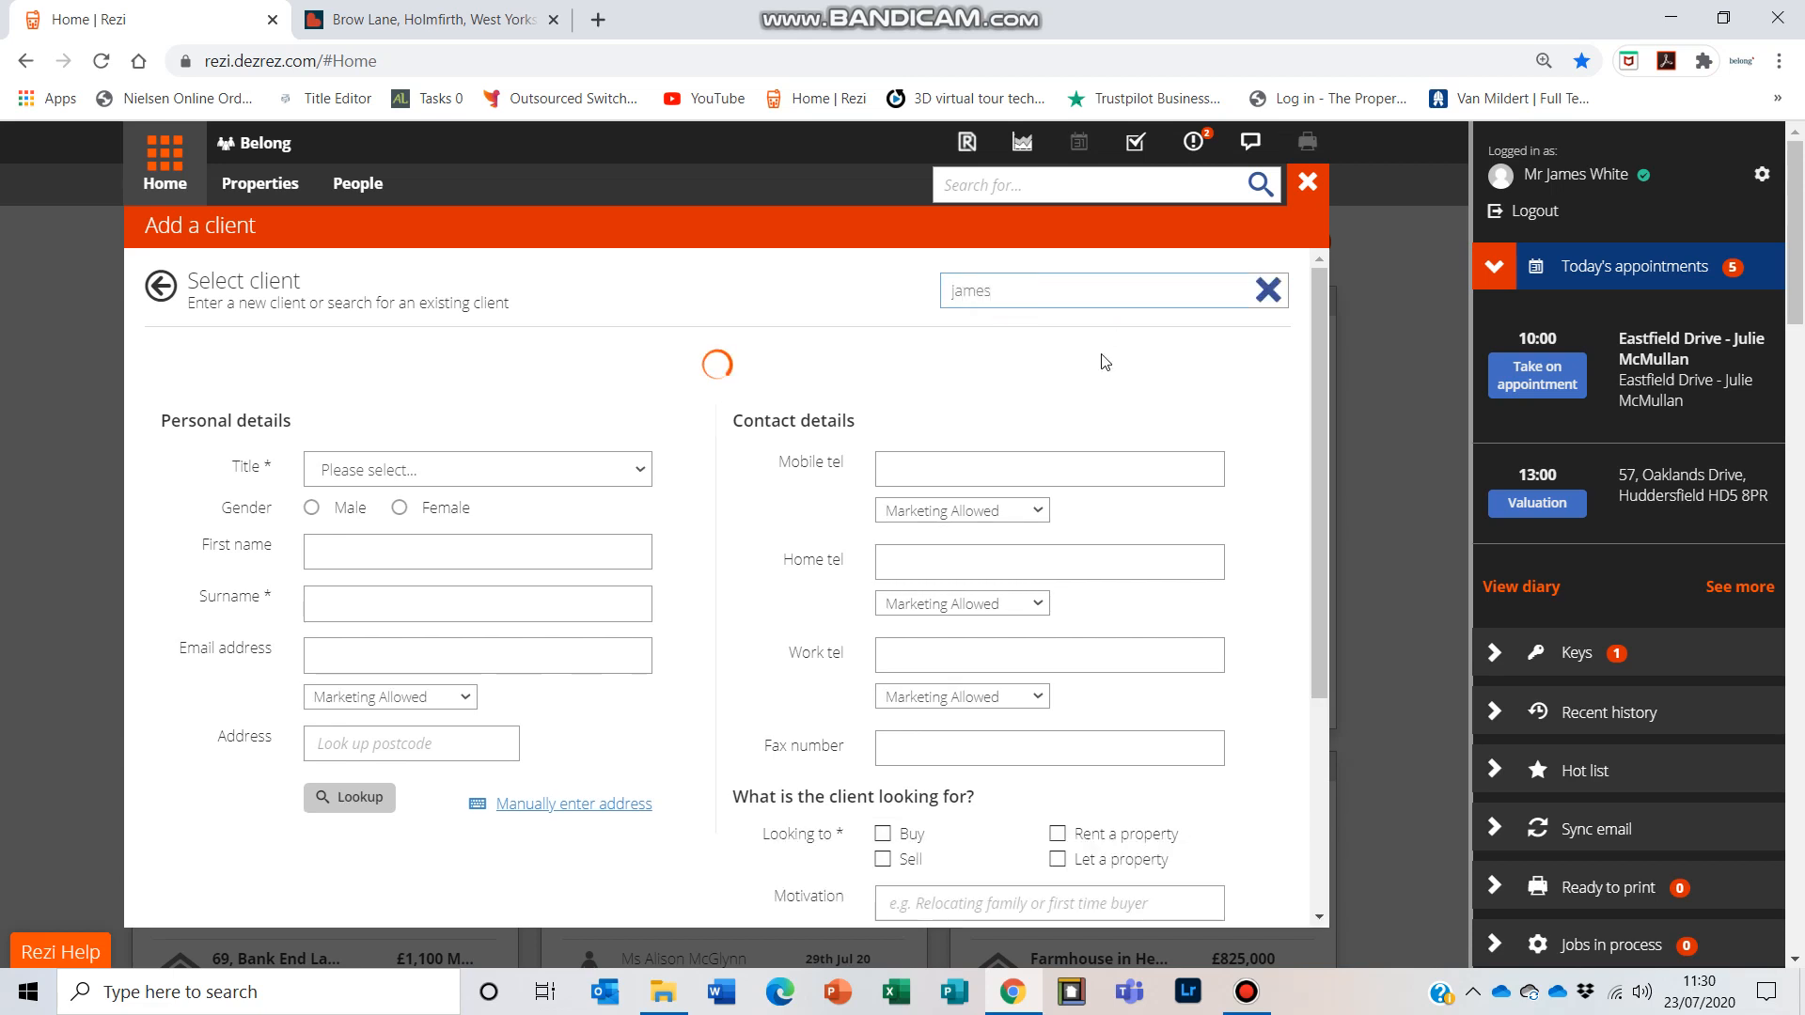
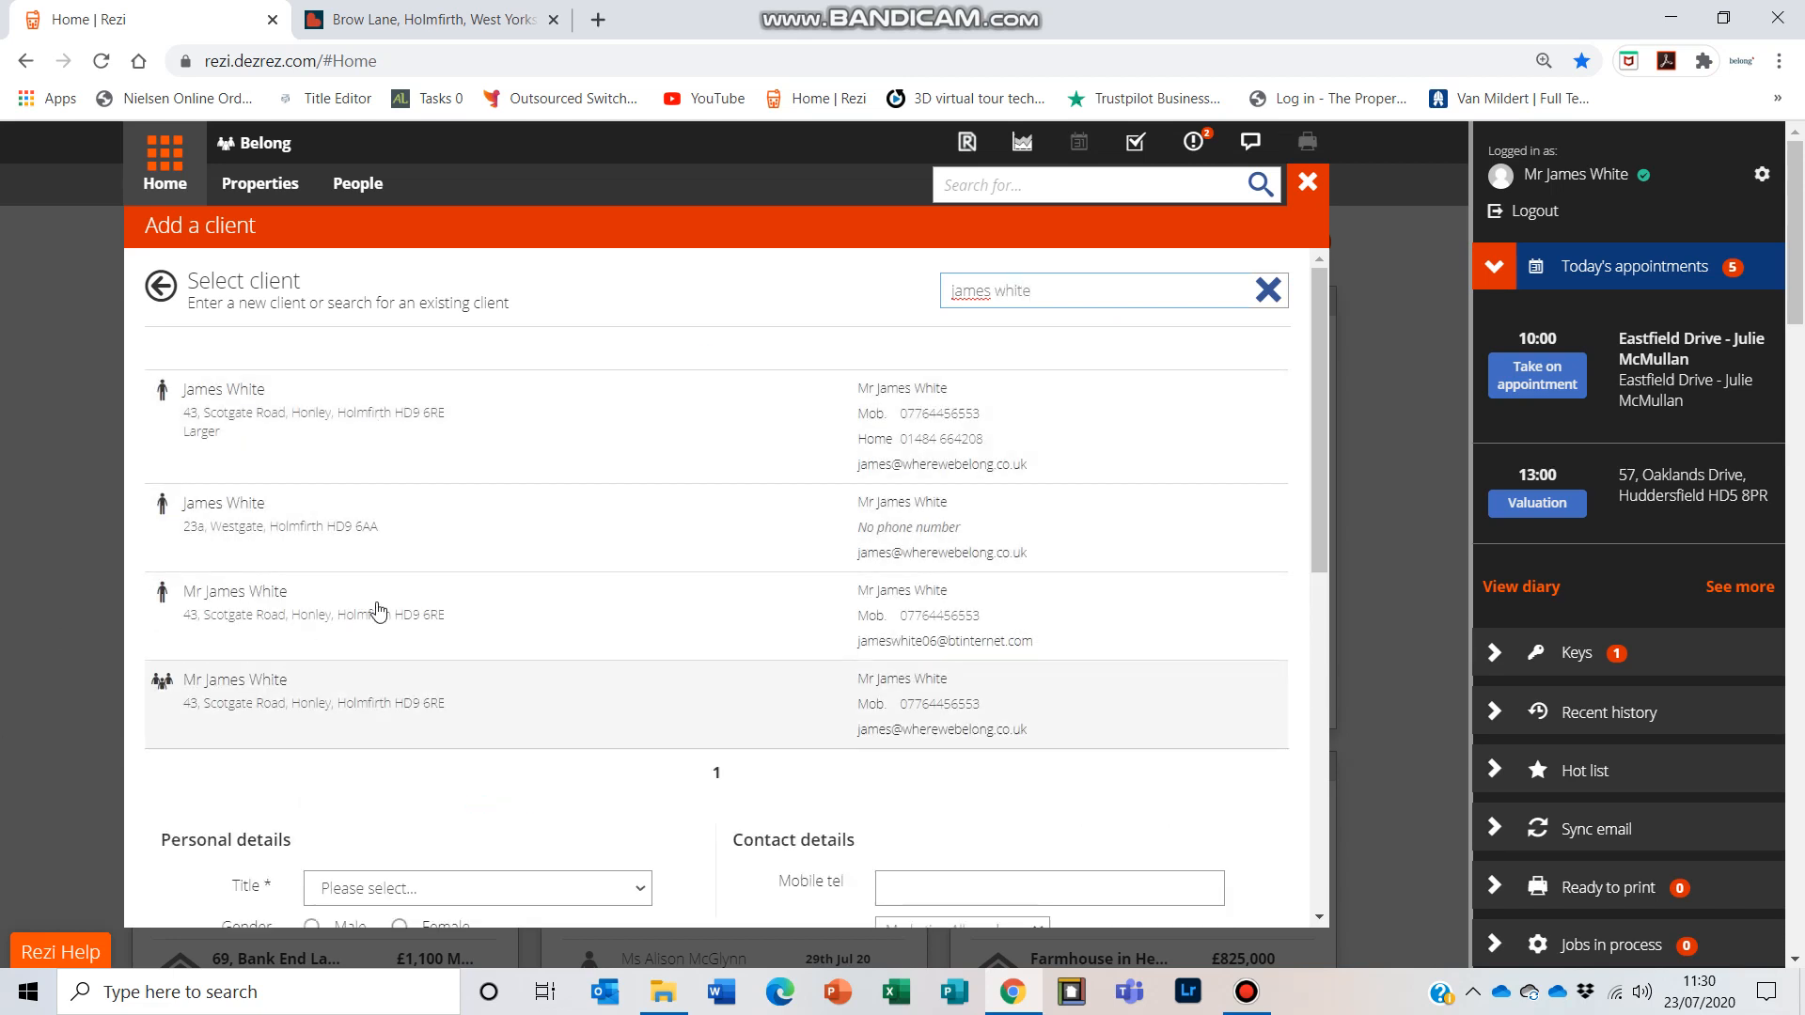
{"action": "left_click", "coordinate": [381, 418]}
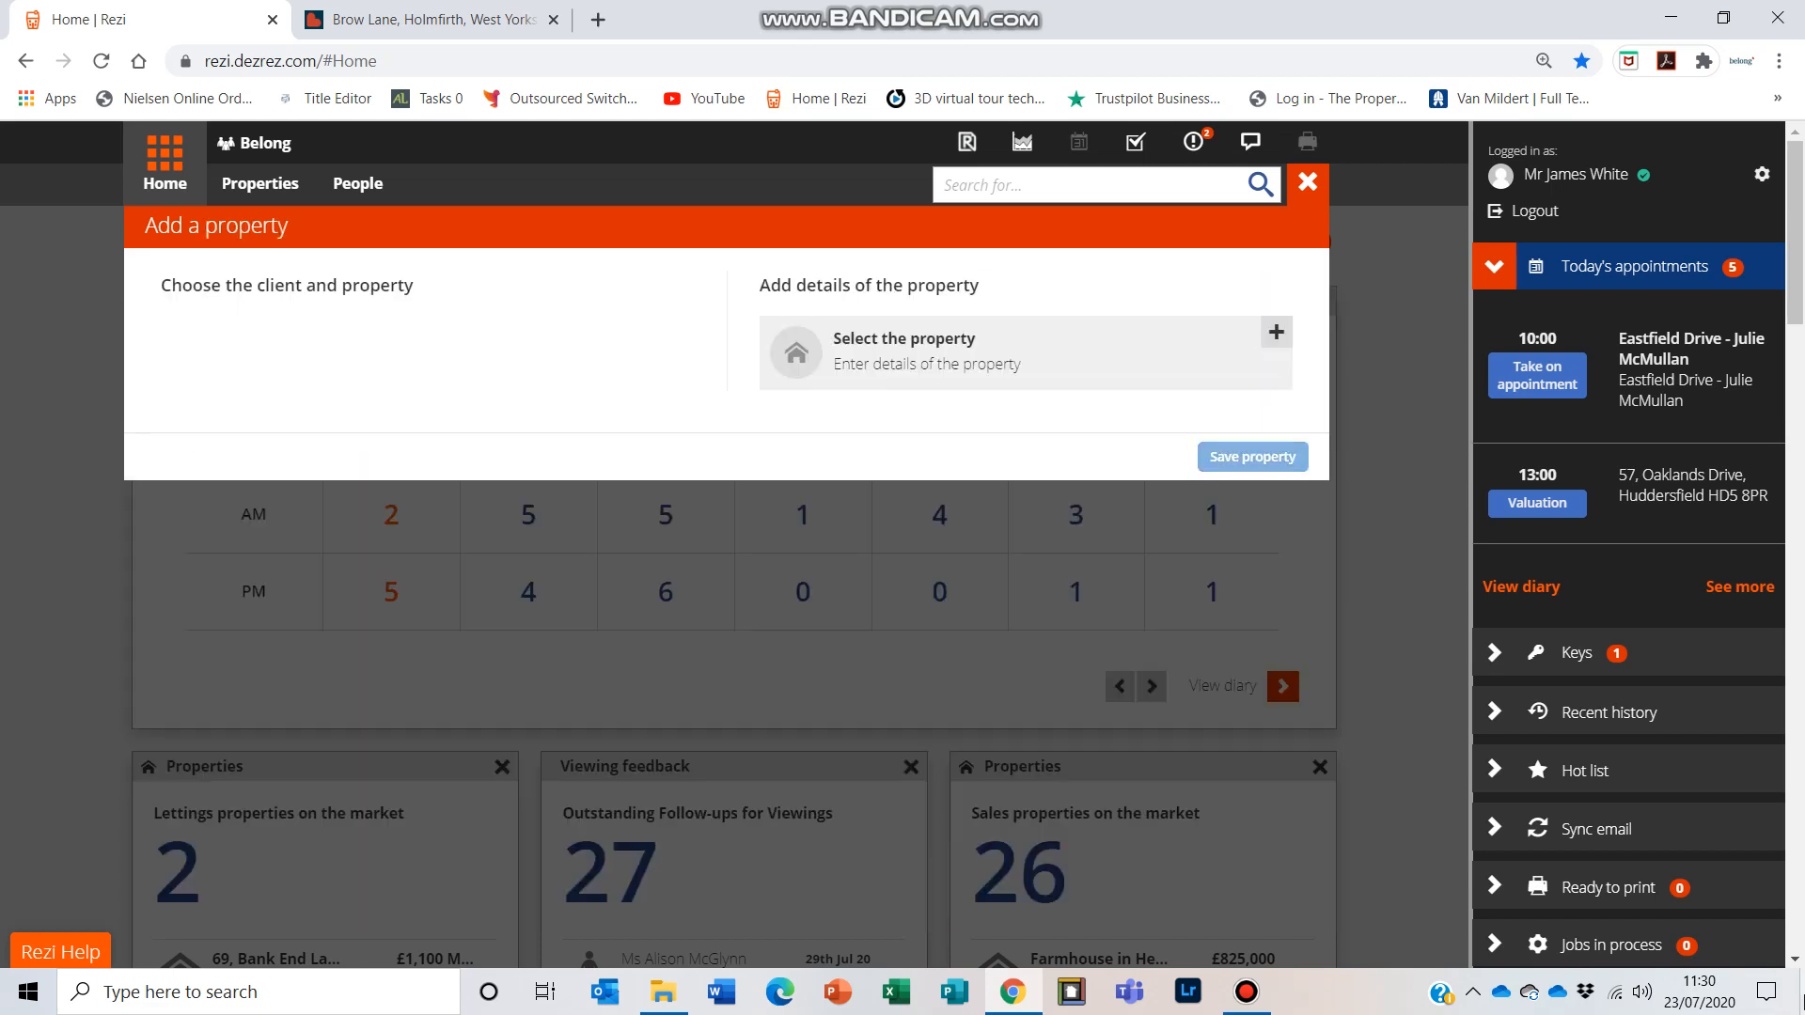
Step: Use the client's own address as the property address, then save and select the property
{"action": "left_click", "coordinate": [934, 362]}
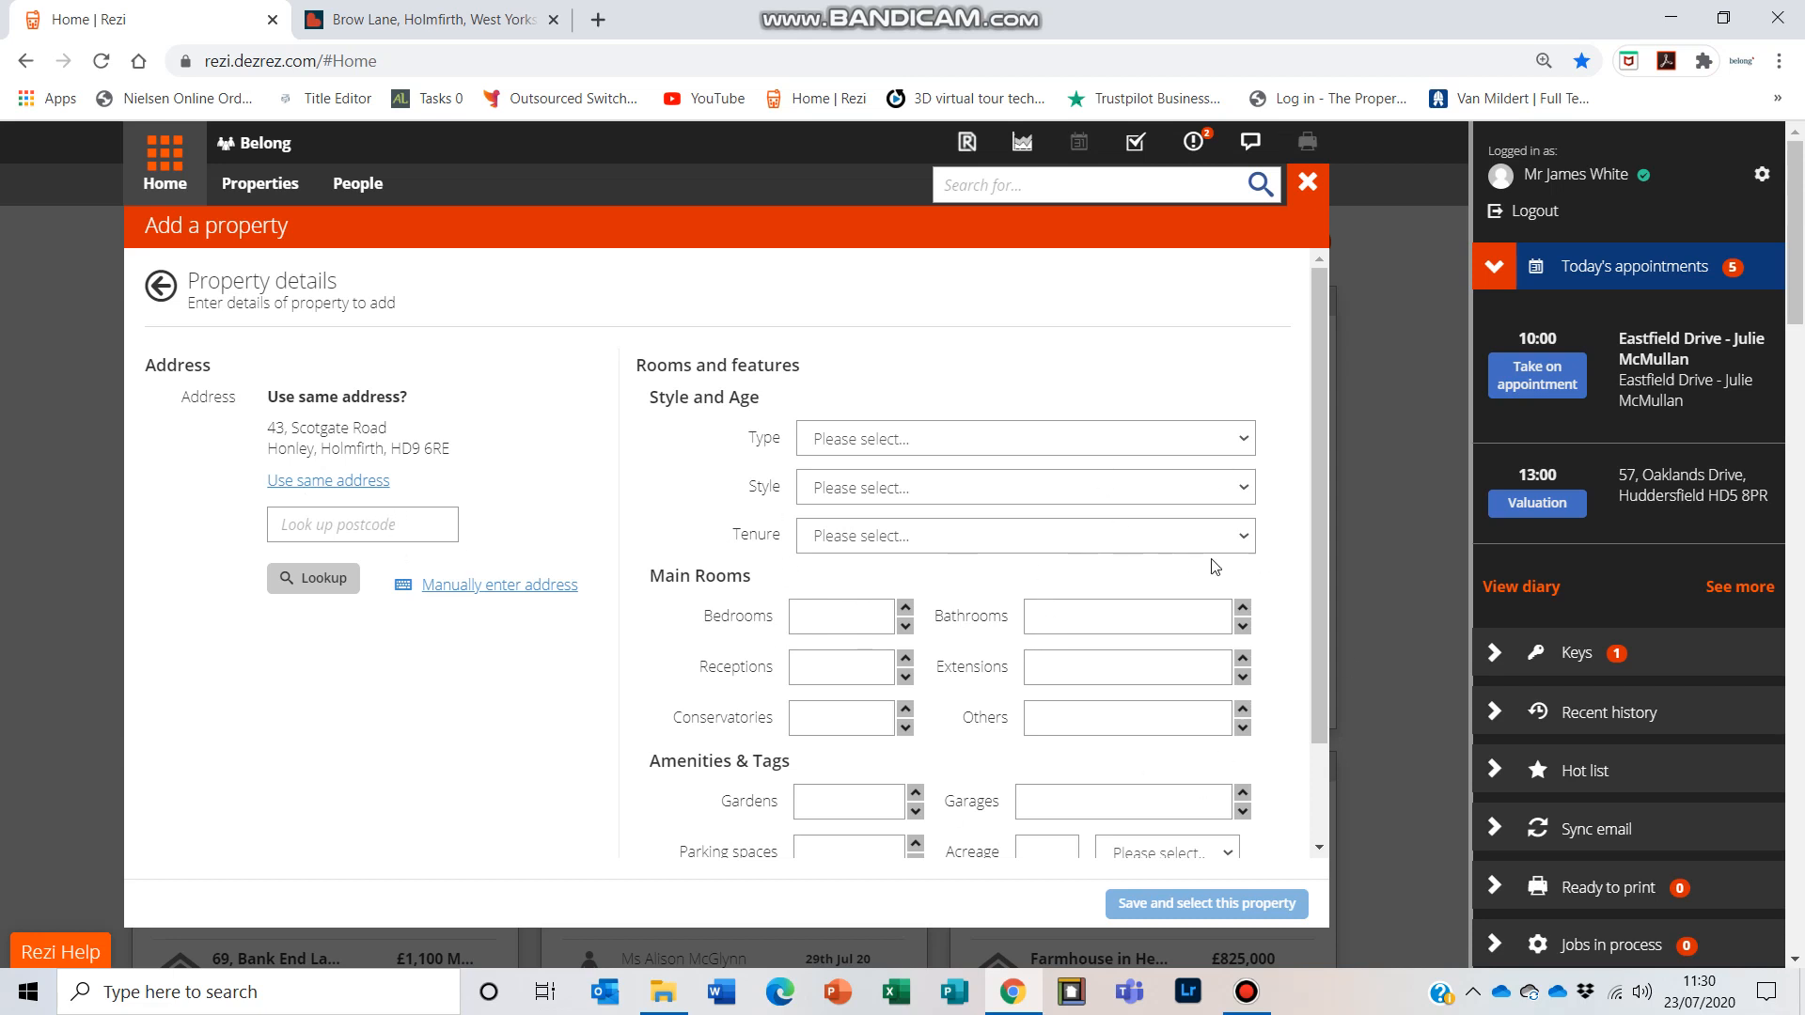
{"action": "left_click_drag", "start_coordinate": [1320, 511], "coordinate": [1306, 461]}
{"action": "left_click", "coordinate": [345, 482]}
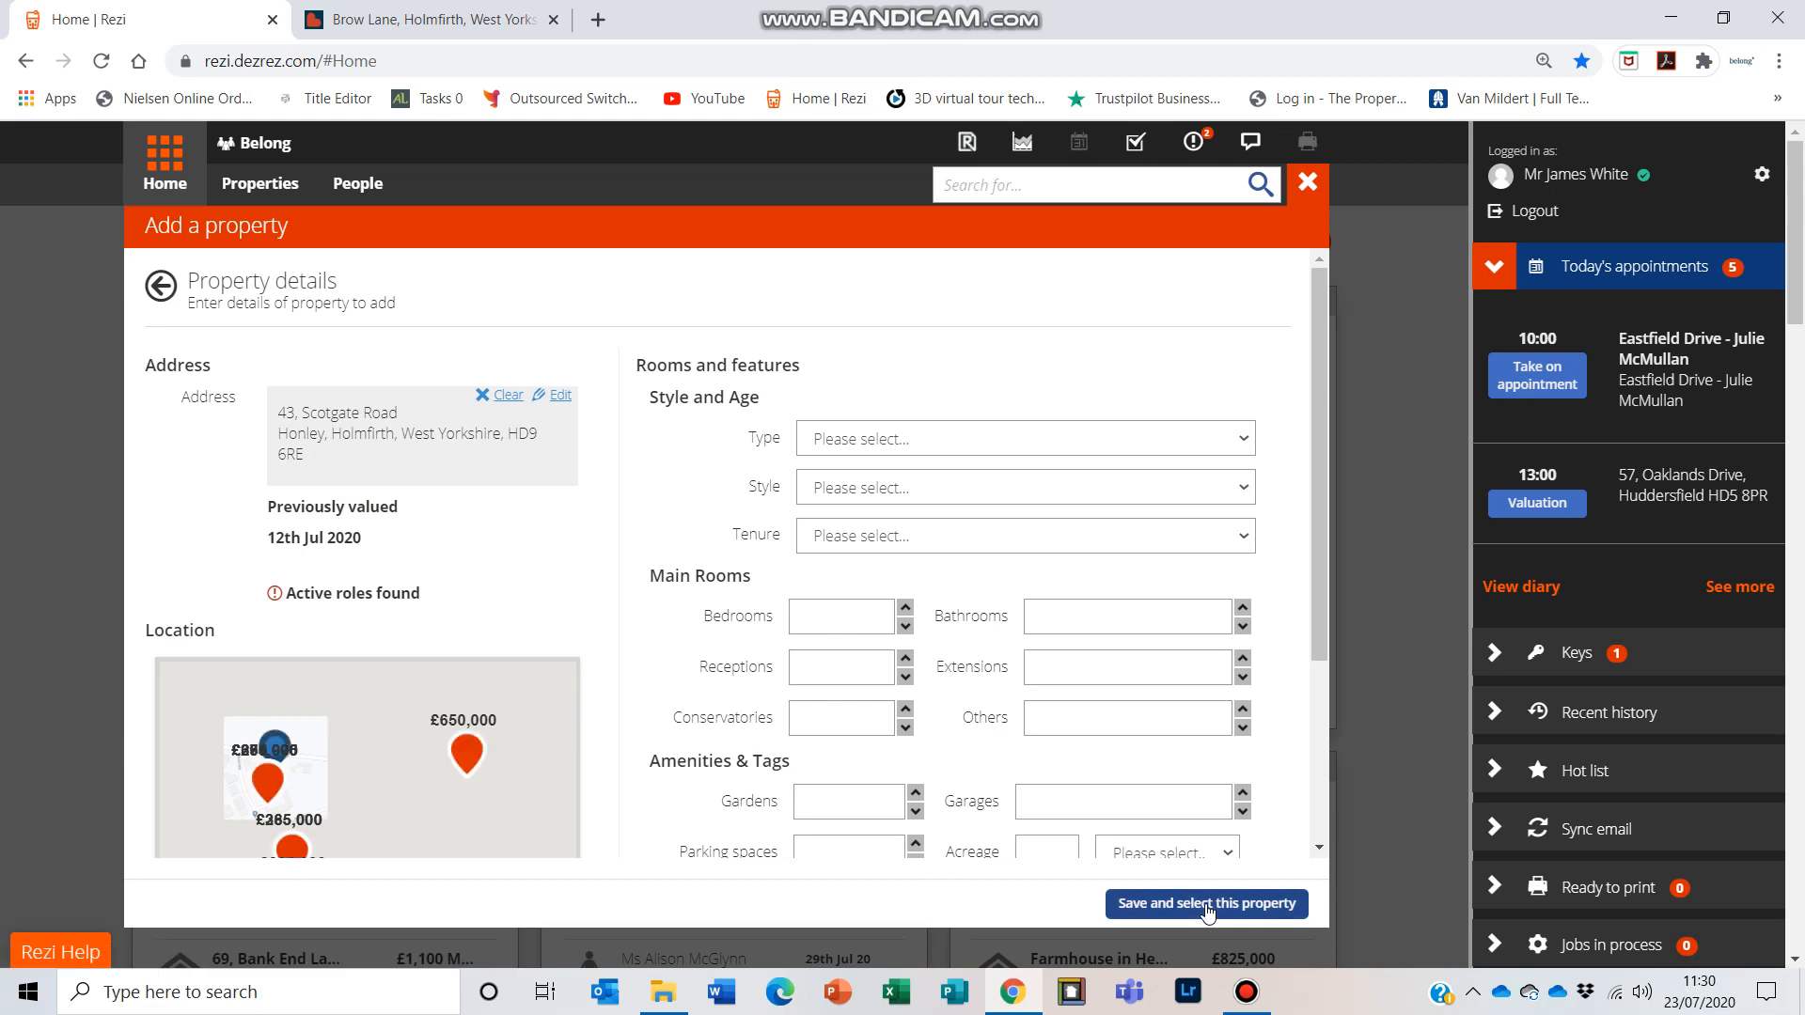
{"action": "left_click", "coordinate": [1208, 907]}
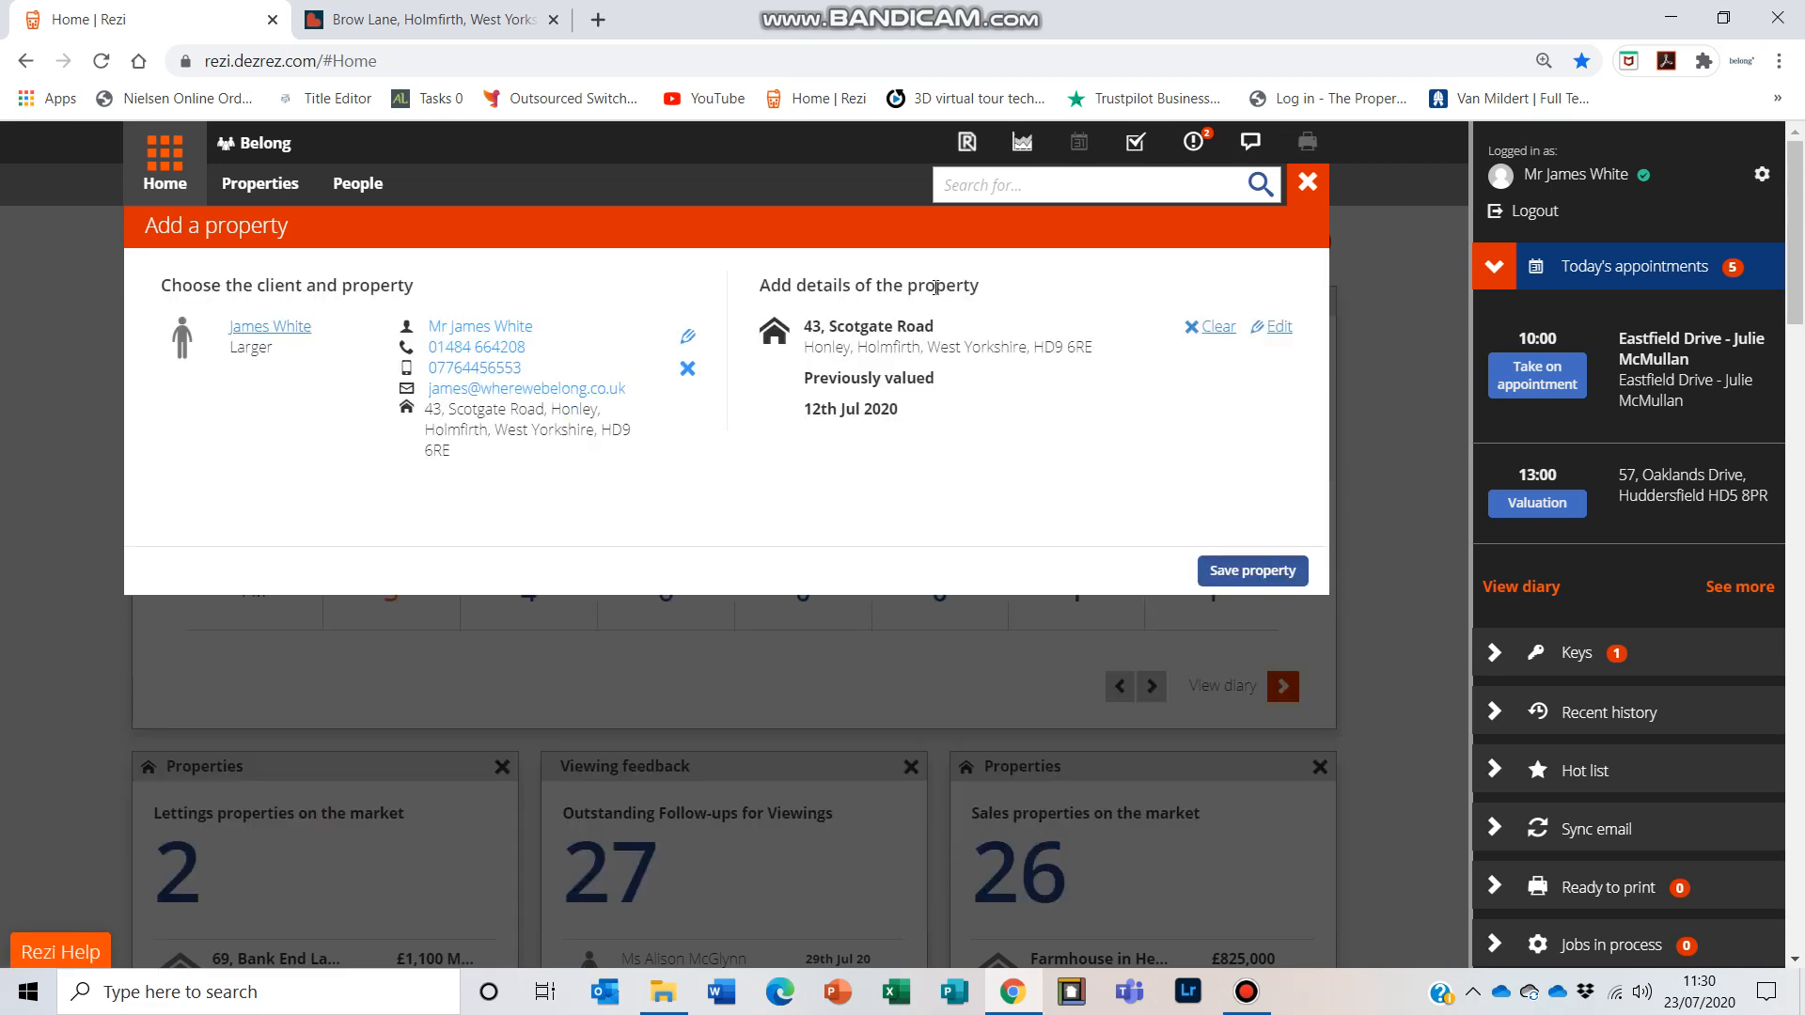
{"action": "left_click", "coordinate": [1256, 573]}
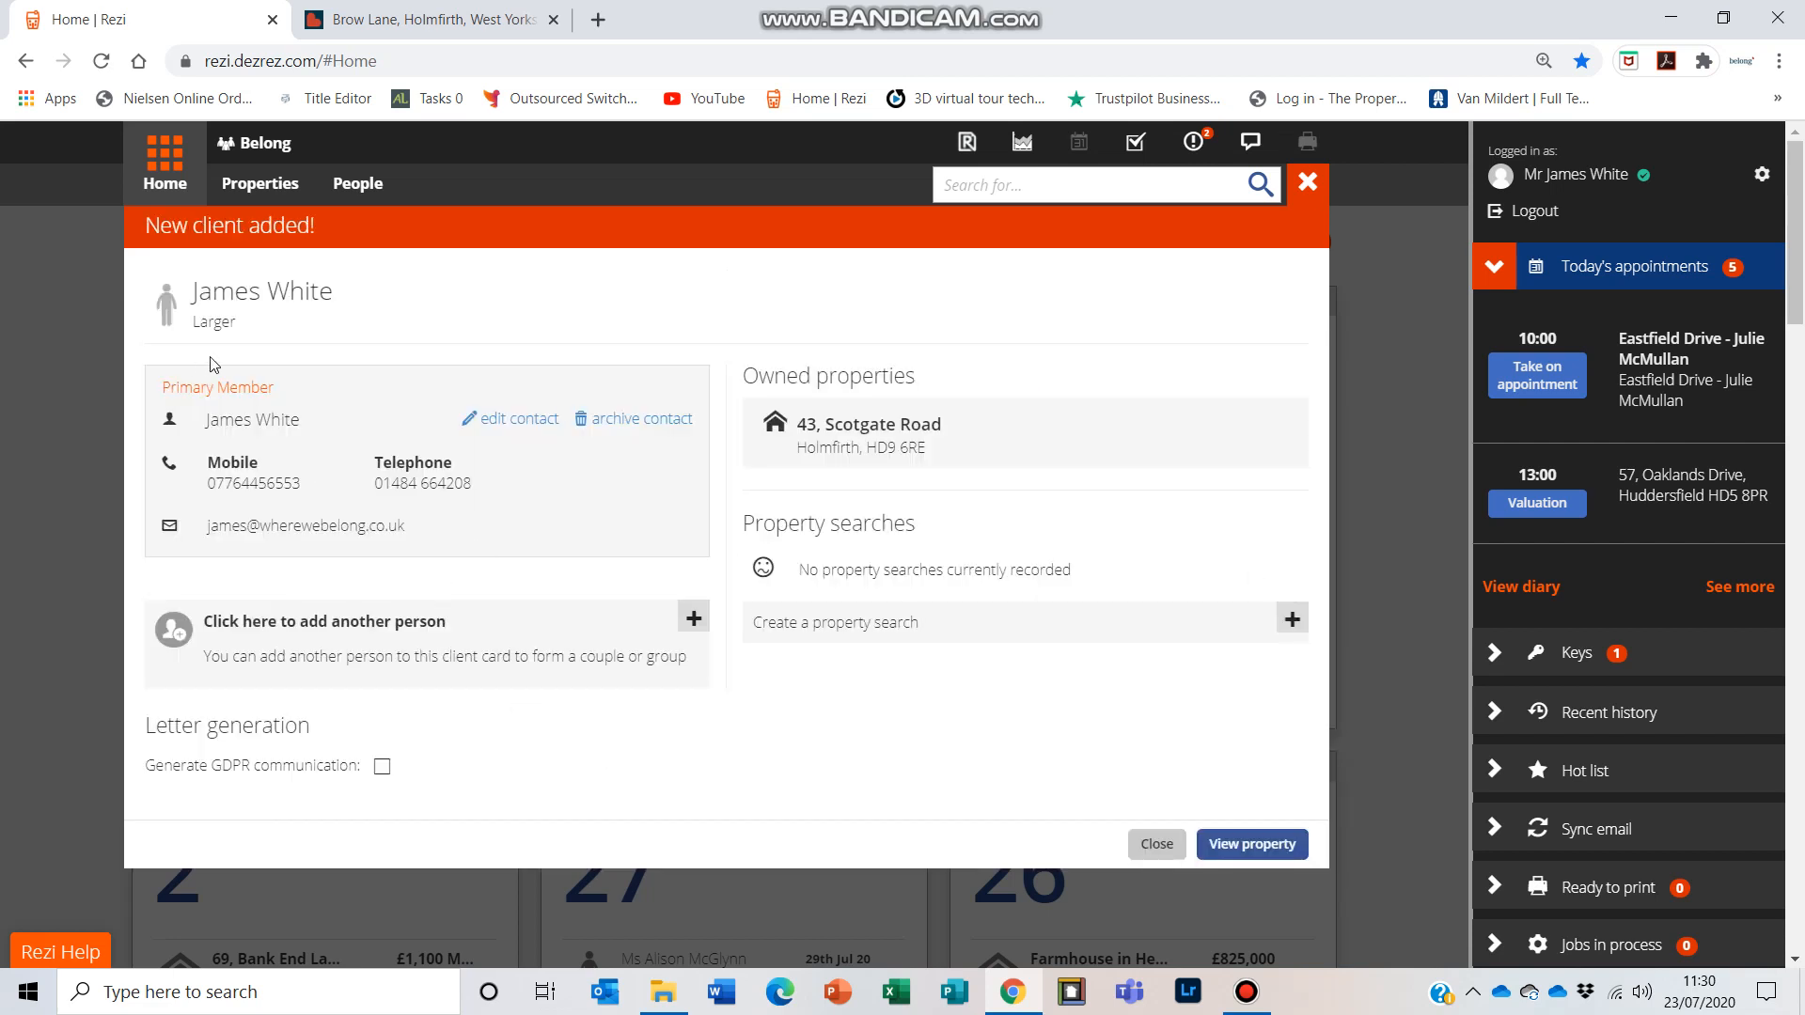
Step: Open the newly added property's page
{"action": "left_click", "coordinate": [1249, 845]}
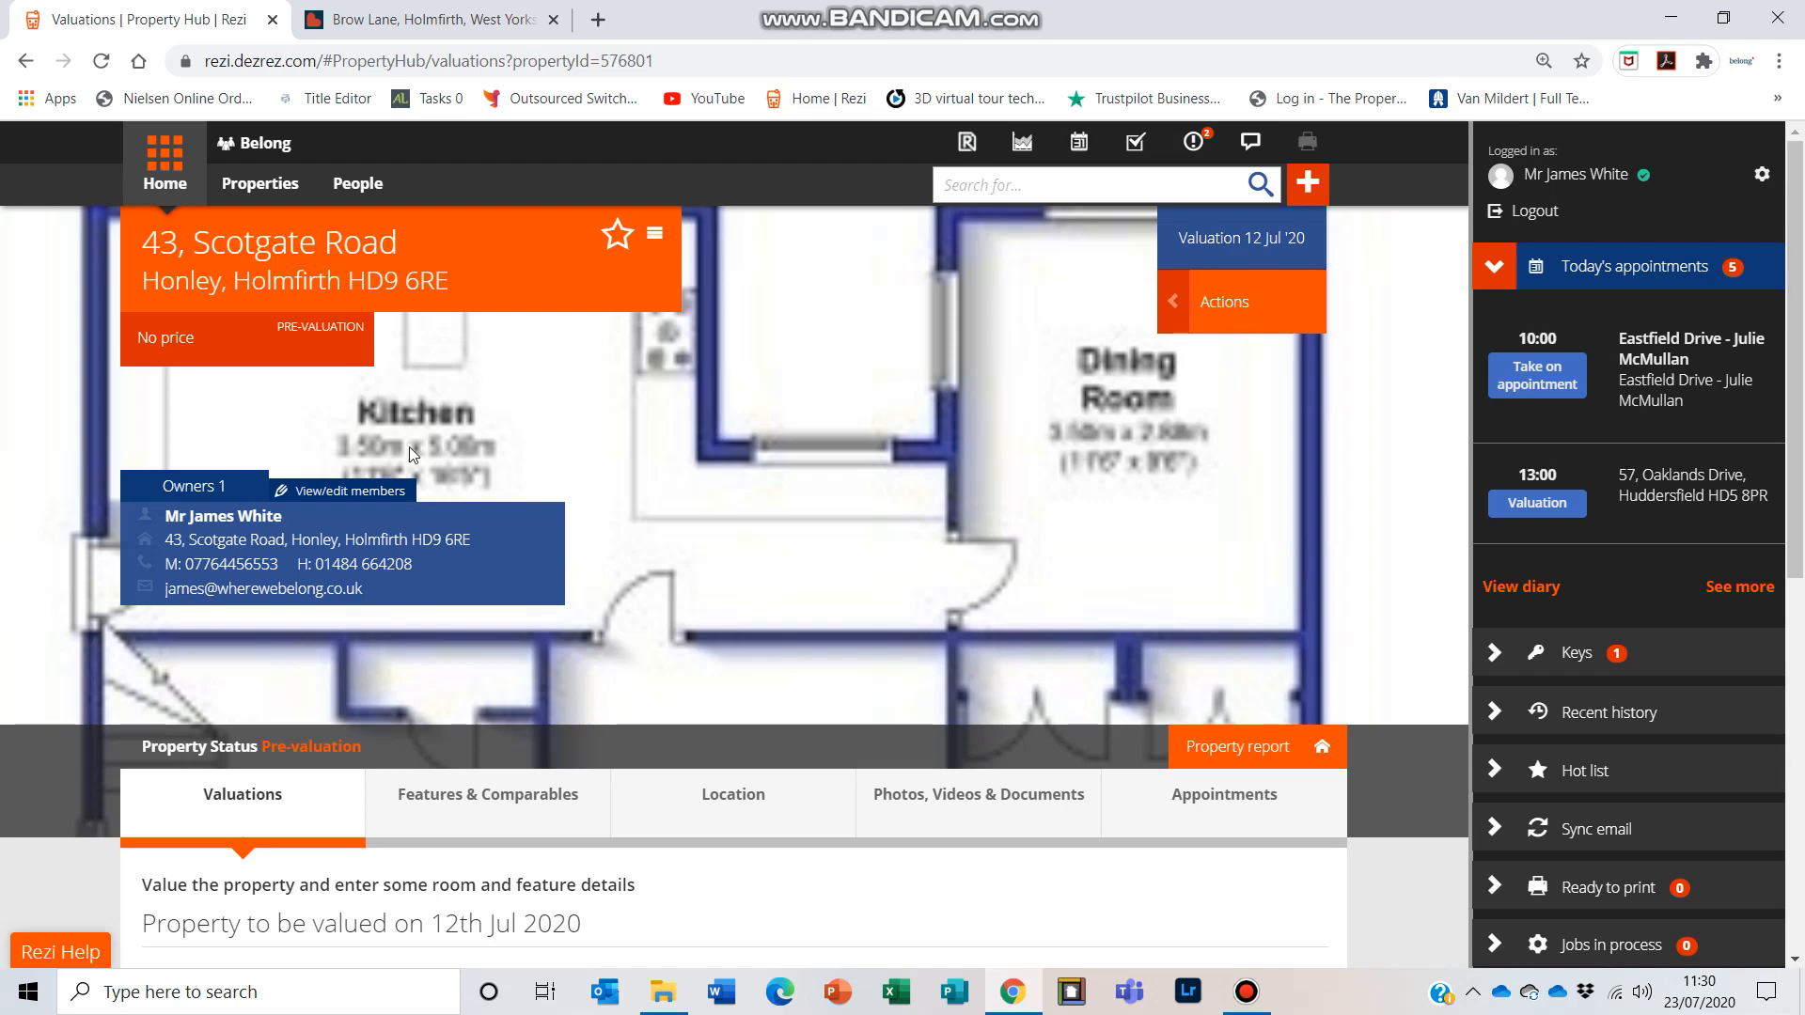
{"action": "scroll", "coordinate": [872, 499], "scroll_direction": "down", "scroll_amount": 5}
{"action": "scroll", "coordinate": [865, 479], "scroll_direction": "up", "scroll_amount": 3}
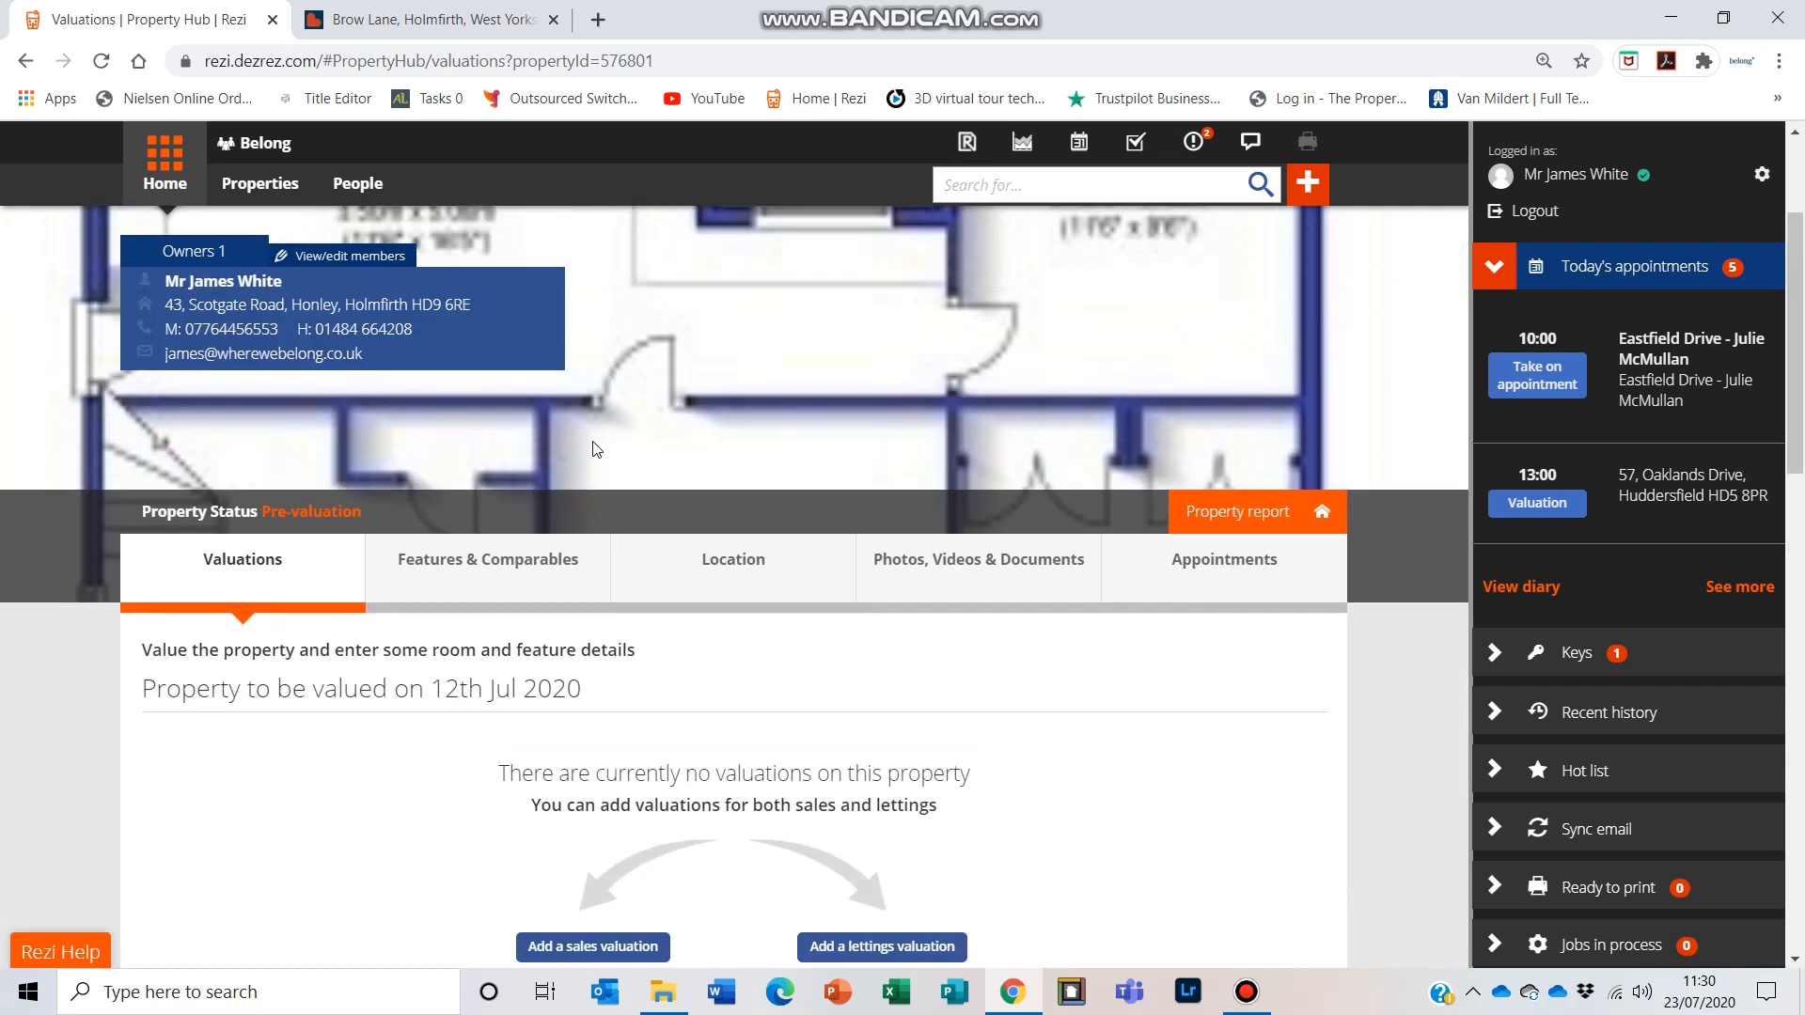
{"action": "scroll", "coordinate": [852, 443], "scroll_direction": "down", "scroll_amount": 3}
{"action": "scroll", "coordinate": [853, 443], "scroll_direction": "up", "scroll_amount": 4}
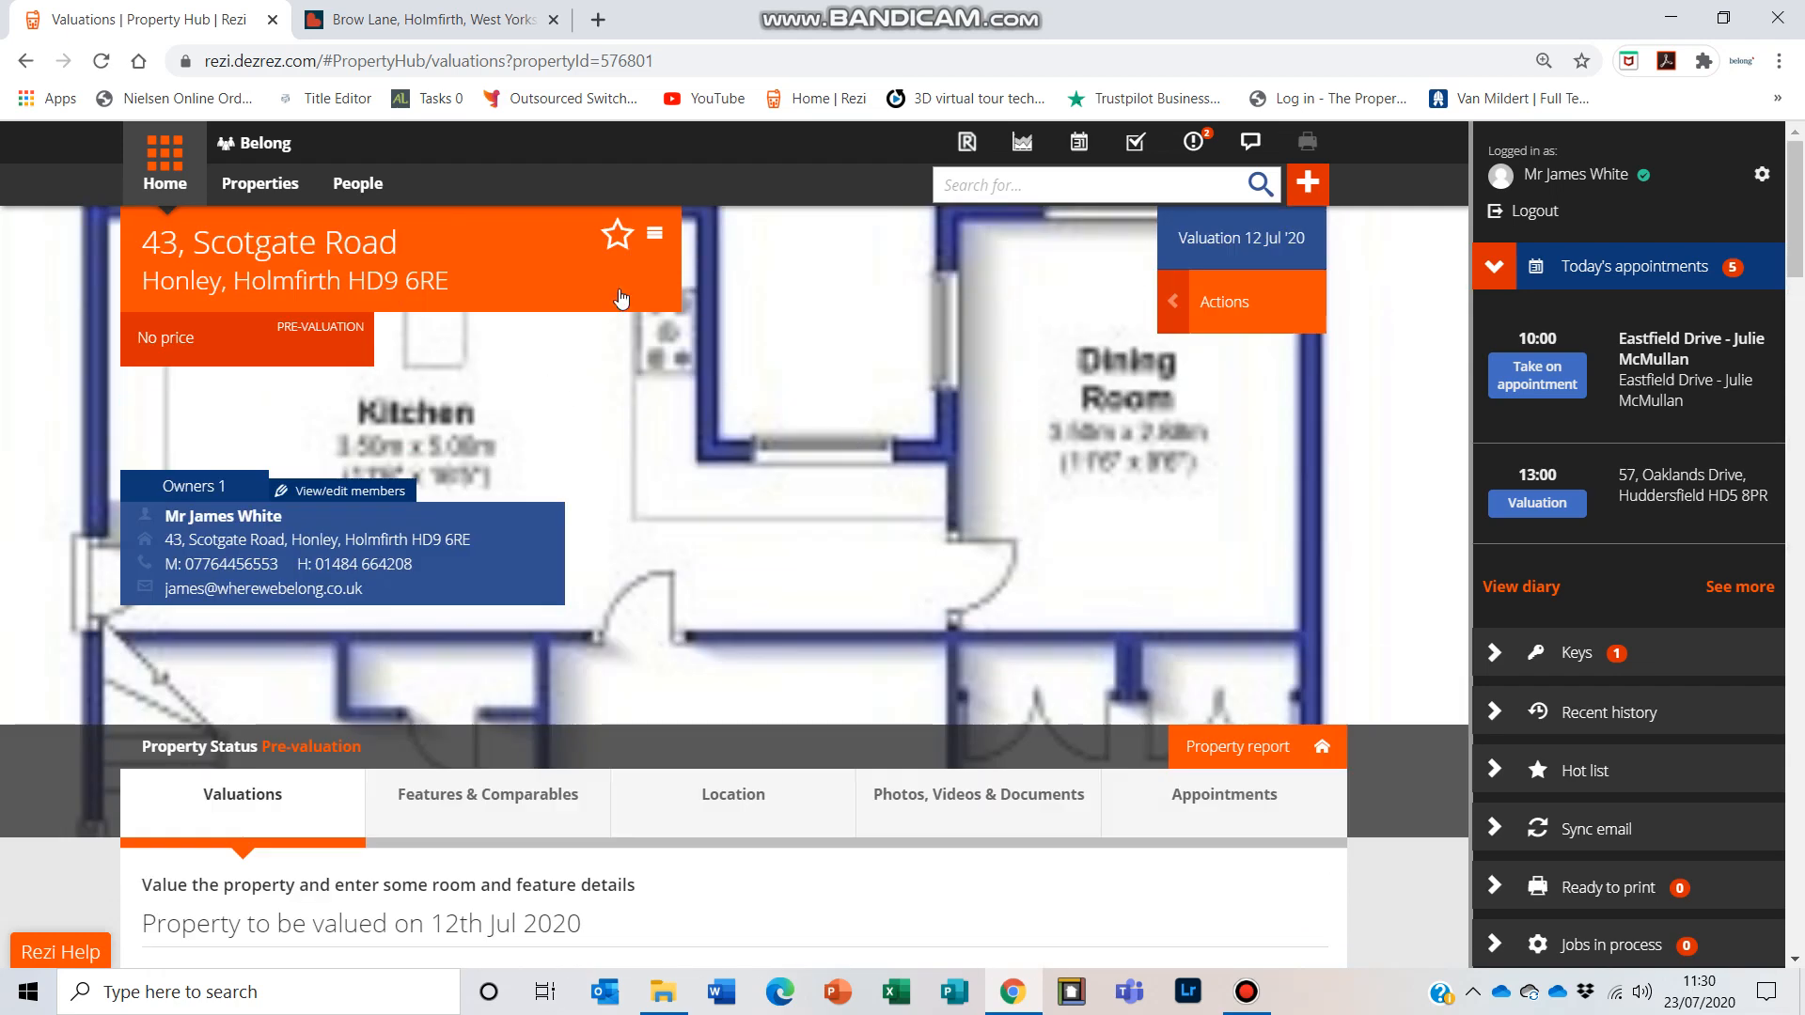
{"action": "scroll", "coordinate": [664, 481], "scroll_direction": "down", "scroll_amount": 2}
{"action": "scroll", "coordinate": [664, 481], "scroll_direction": "down", "scroll_amount": 3}
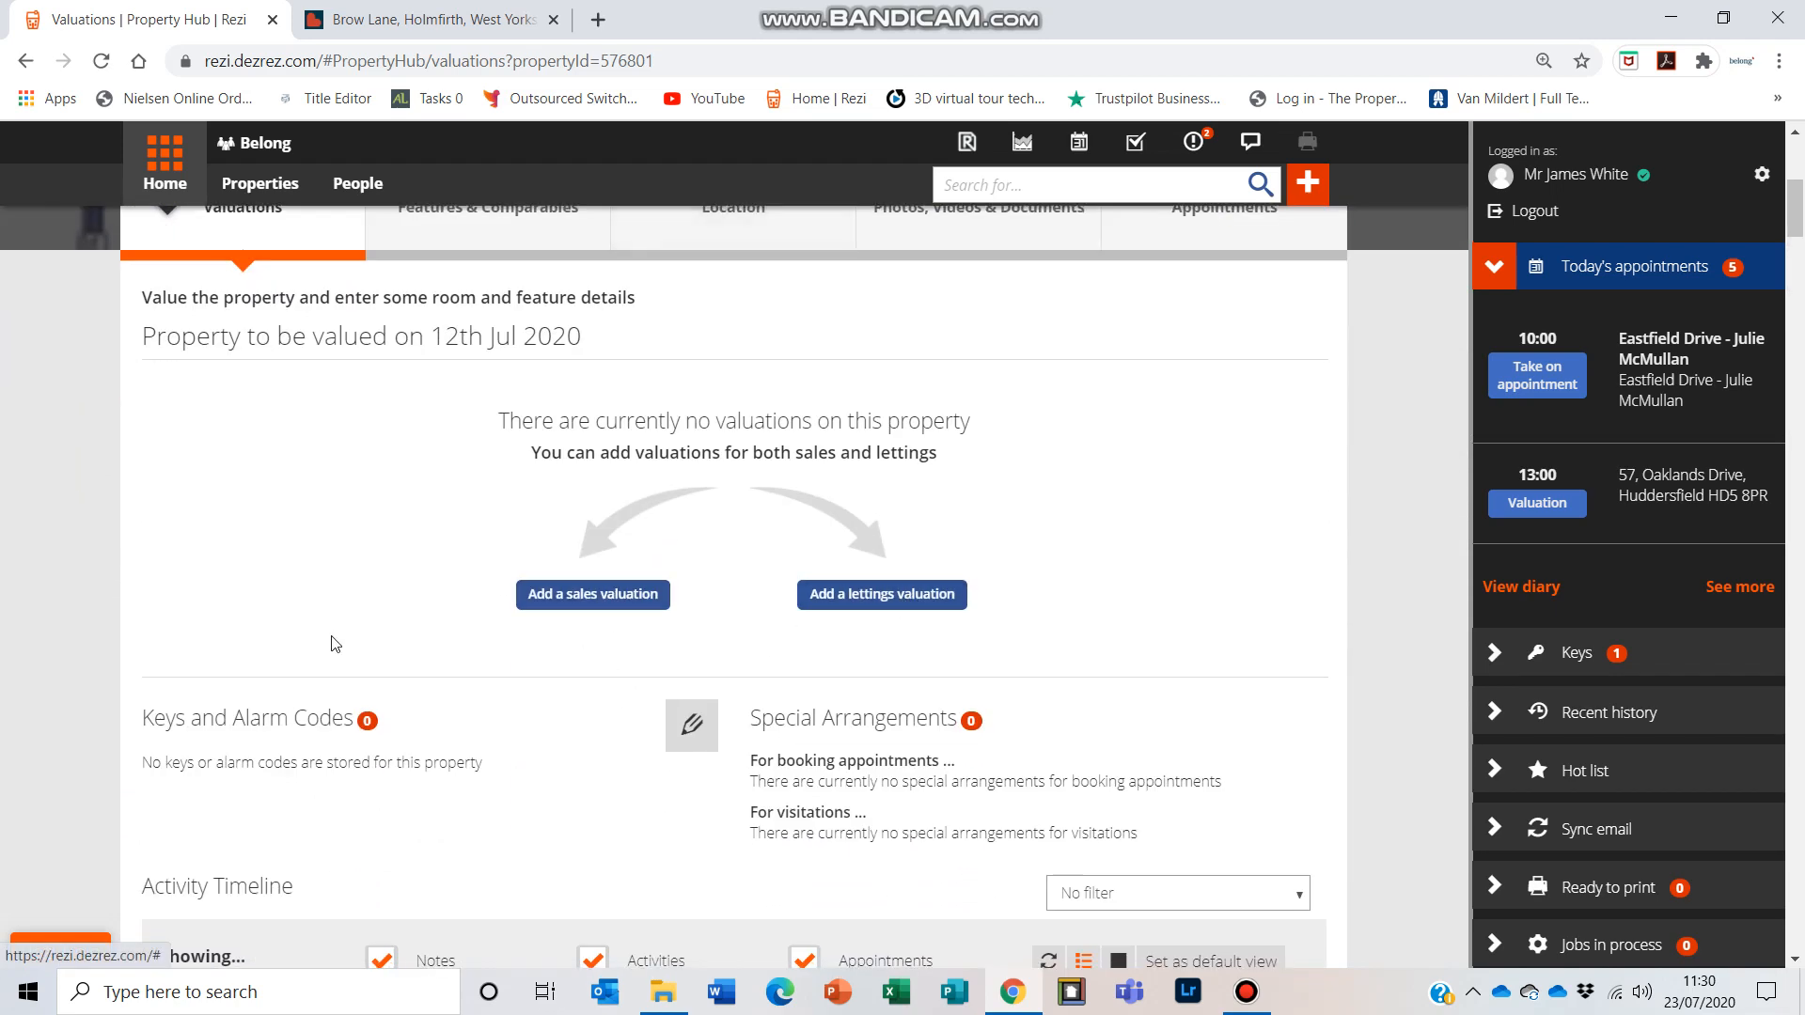
Step: Add a sales valuation with a suggested marketing price of 422500
{"action": "left_click", "coordinate": [611, 595]}
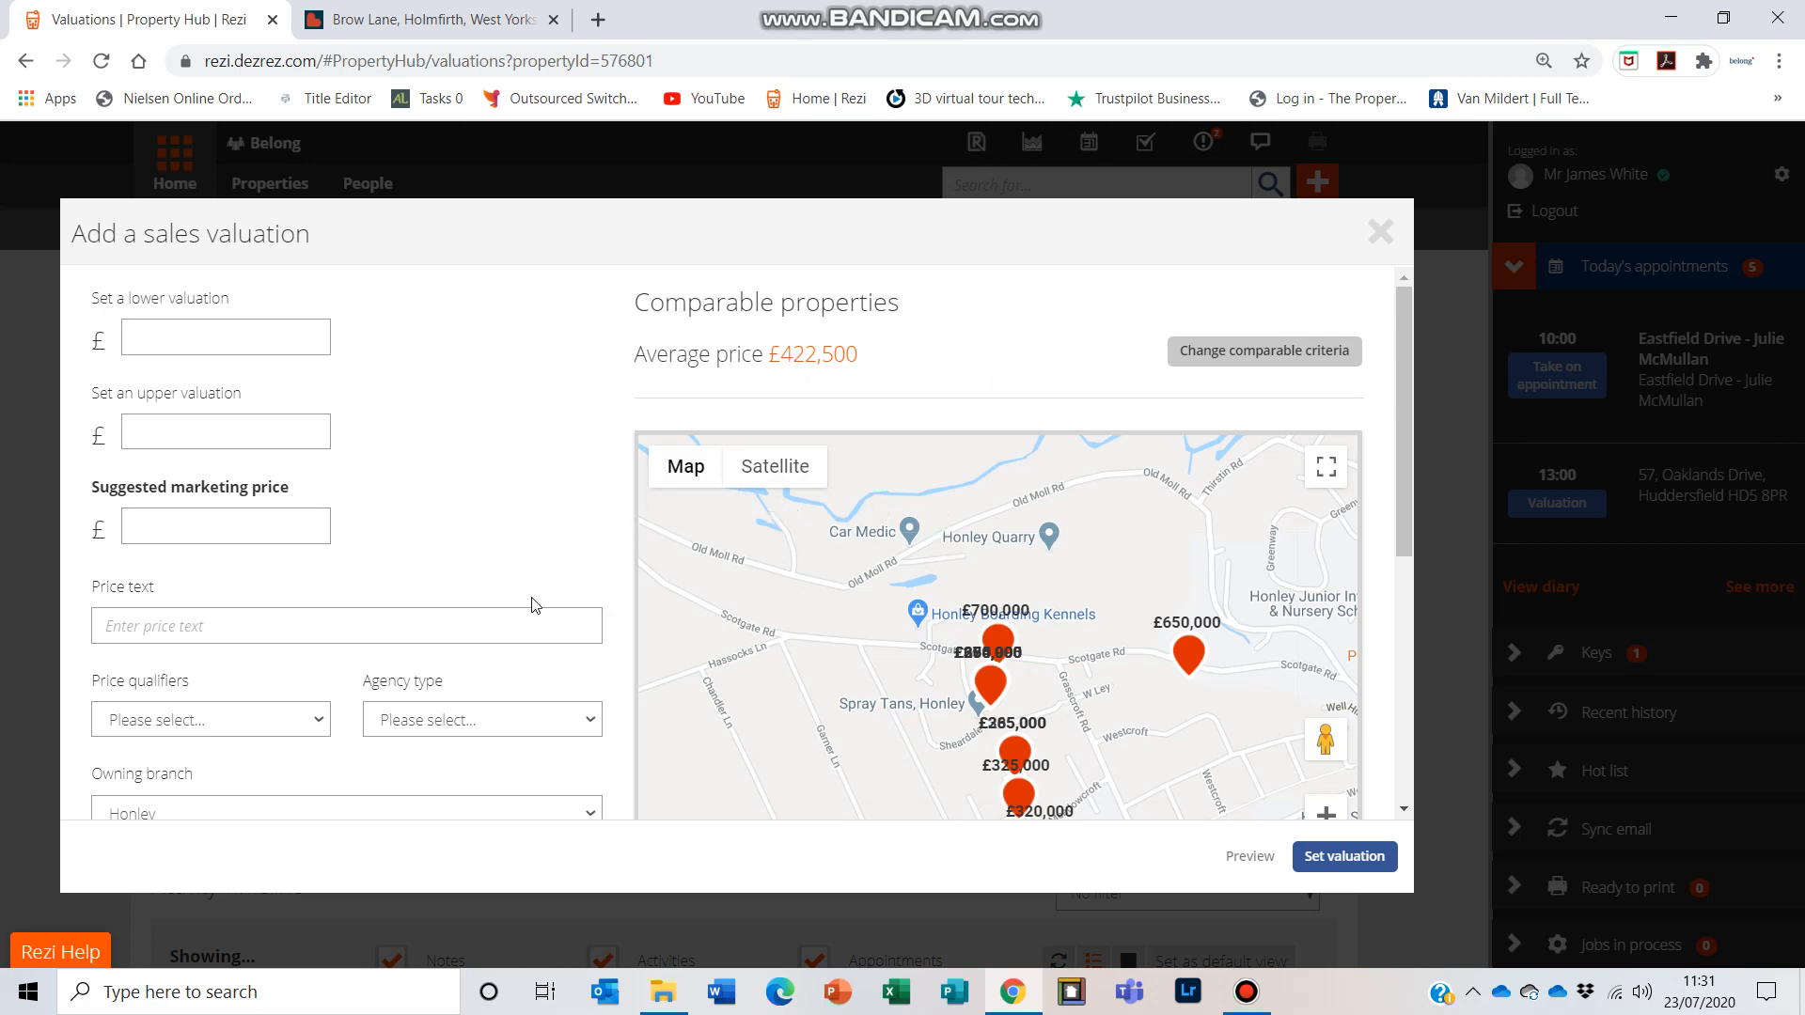
{"action": "left_click", "coordinate": [220, 532]}
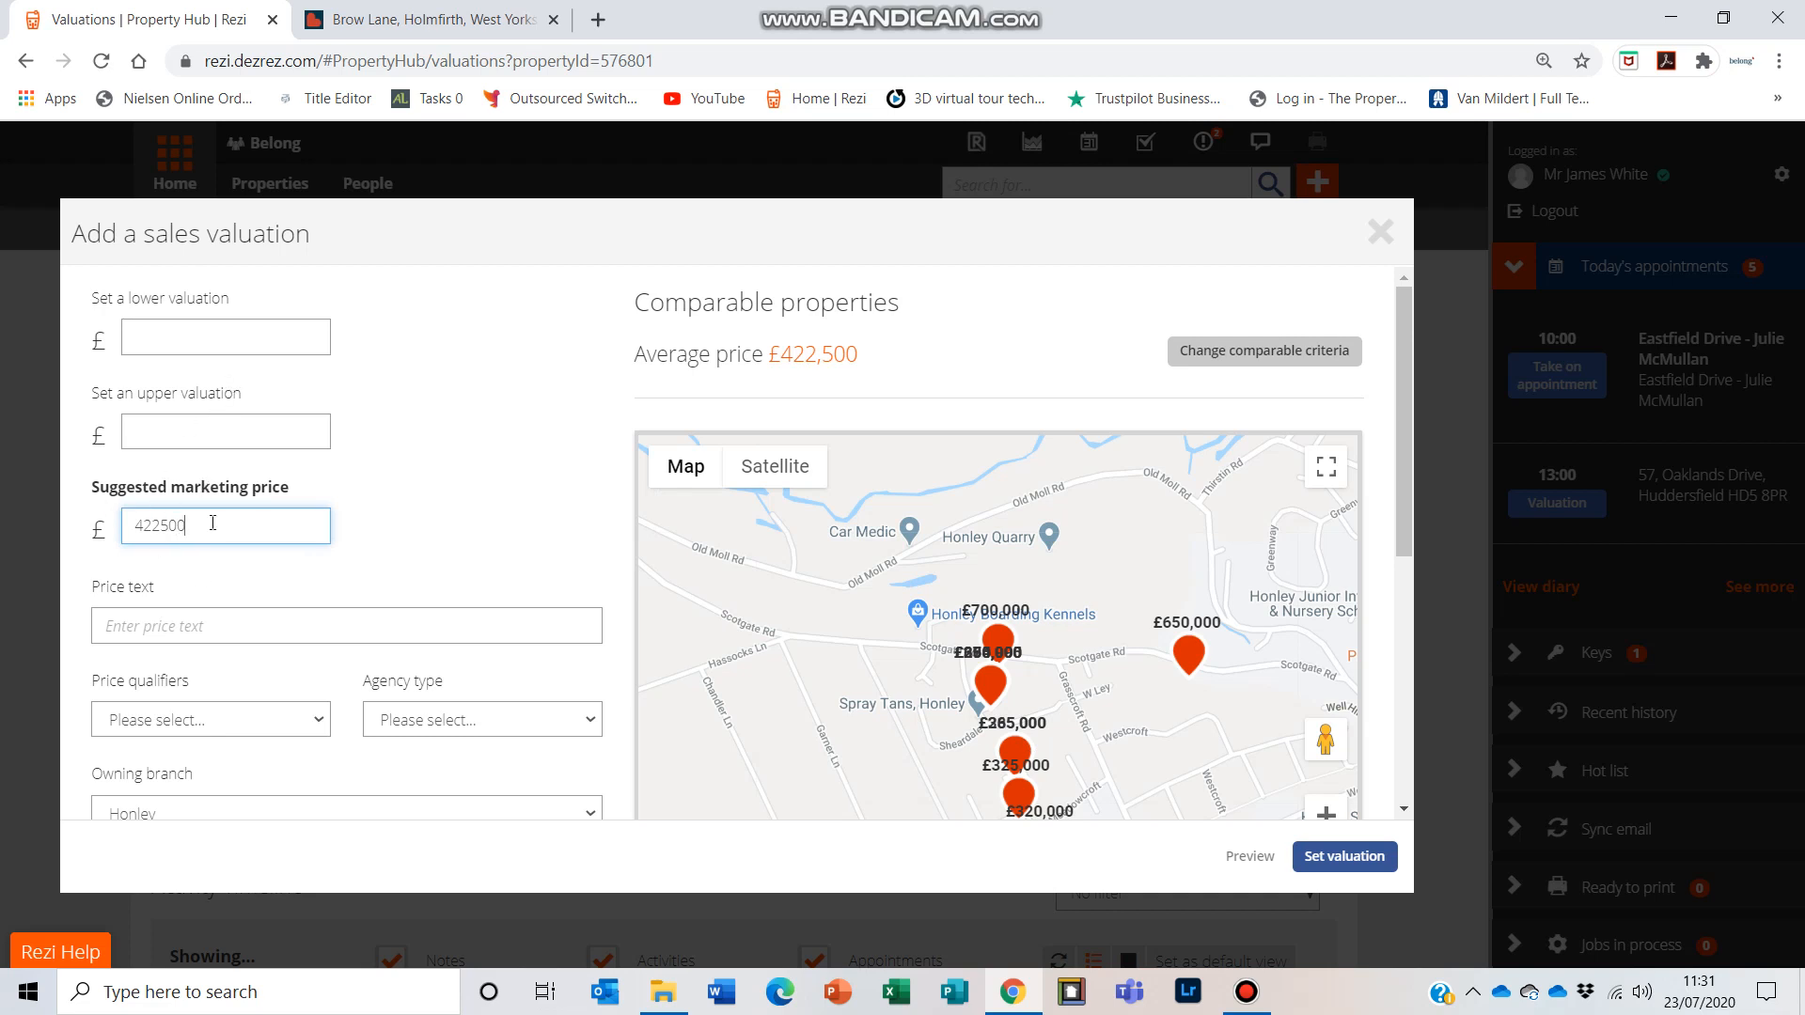
{"action": "scroll", "coordinate": [113, 604], "scroll_direction": "down", "scroll_amount": 3}
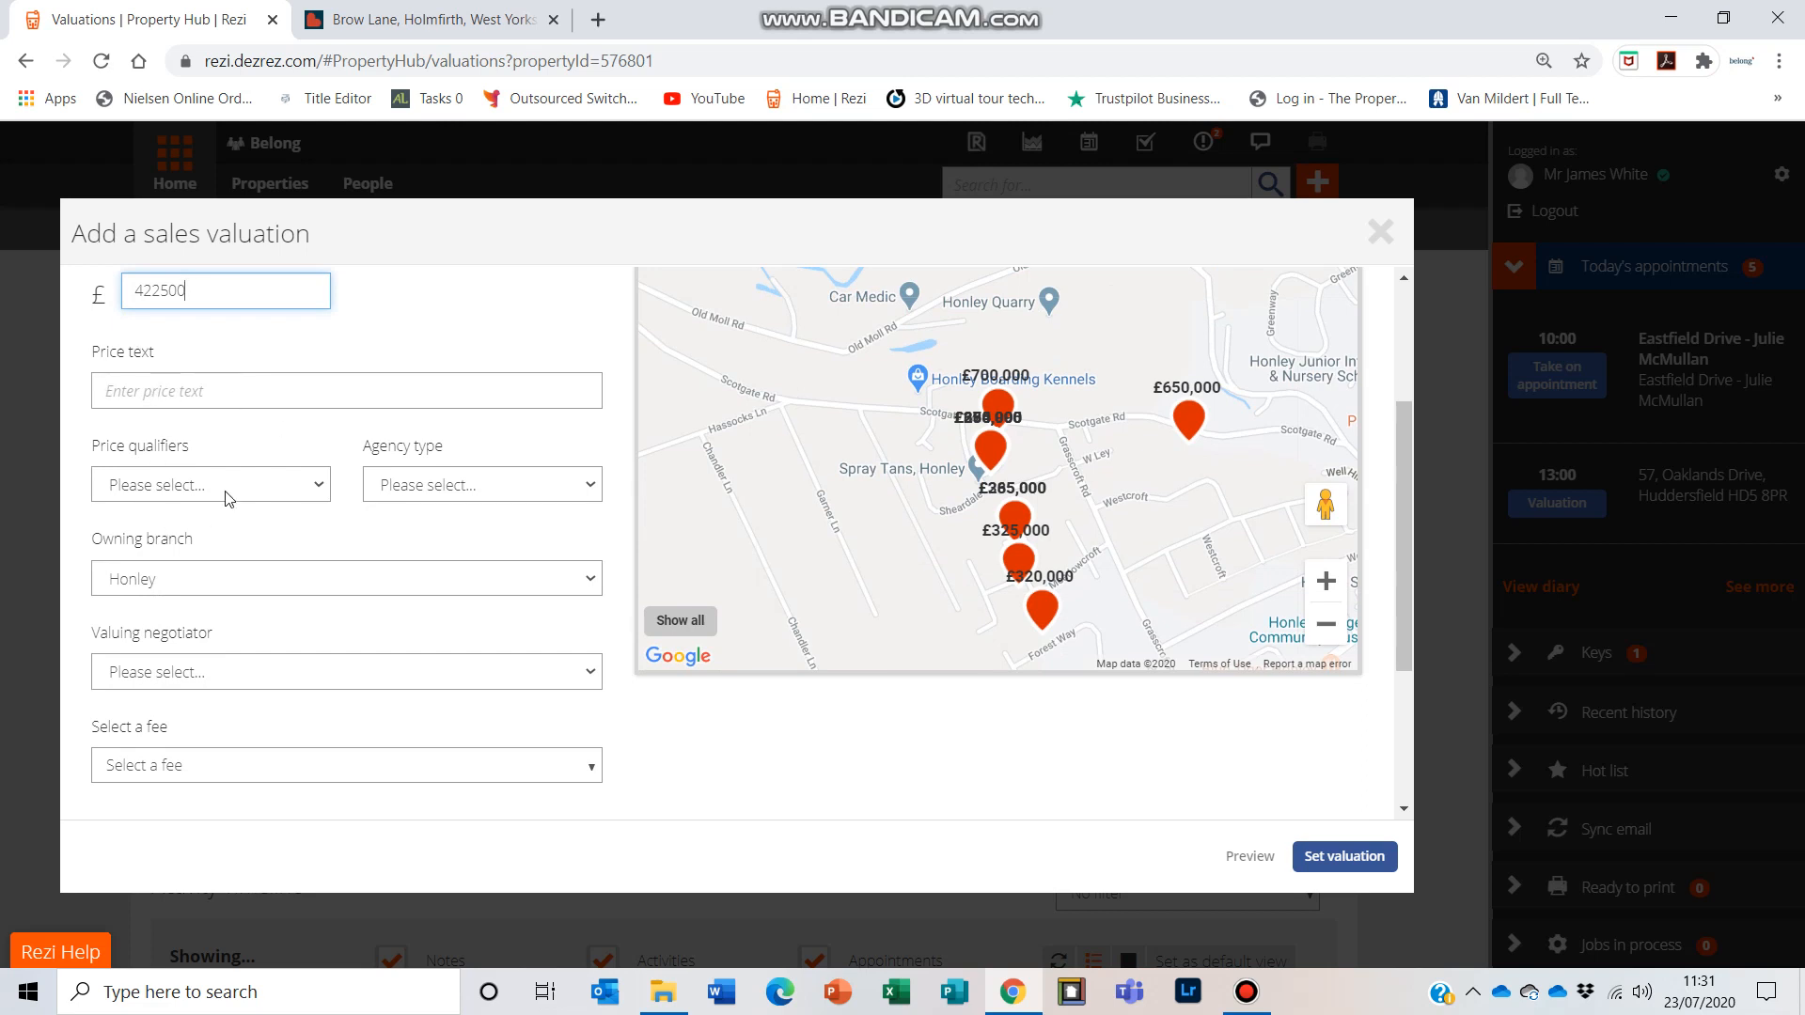
Step: Set the price qualifier to Offers Over and the agency type to Sole
{"action": "left_click", "coordinate": [258, 487]}
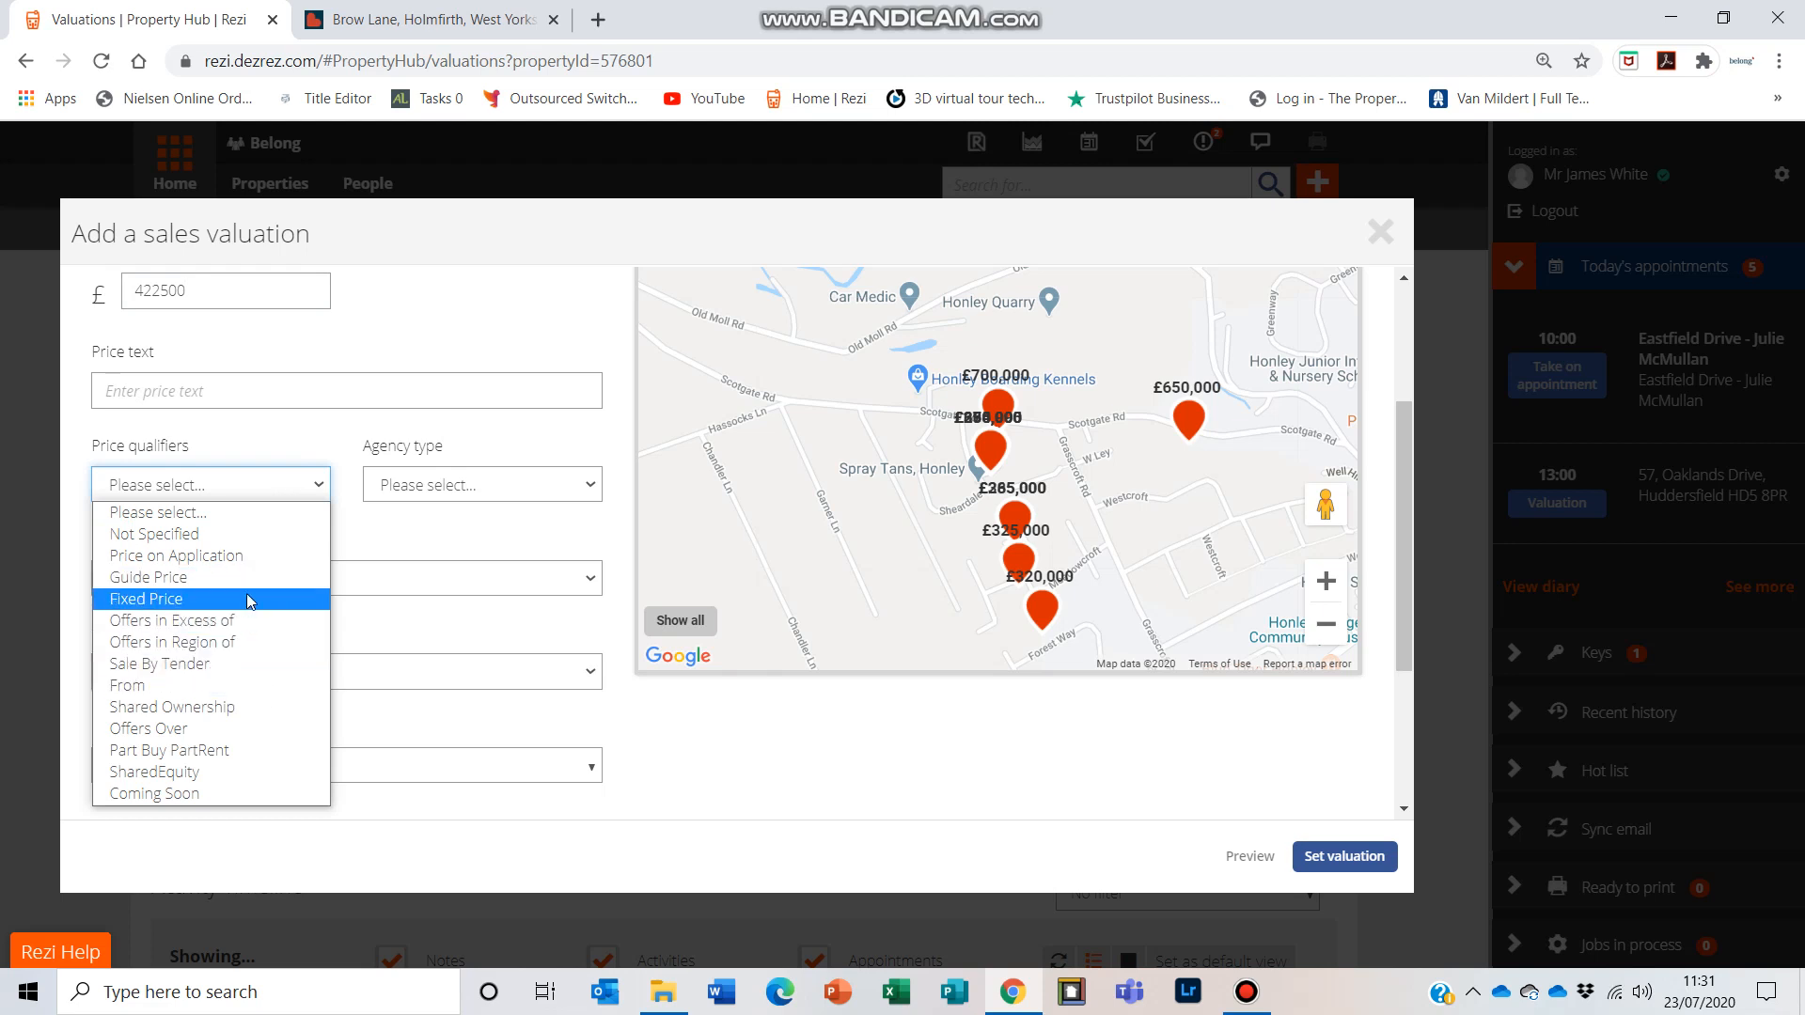
{"action": "left_click", "coordinate": [226, 729]}
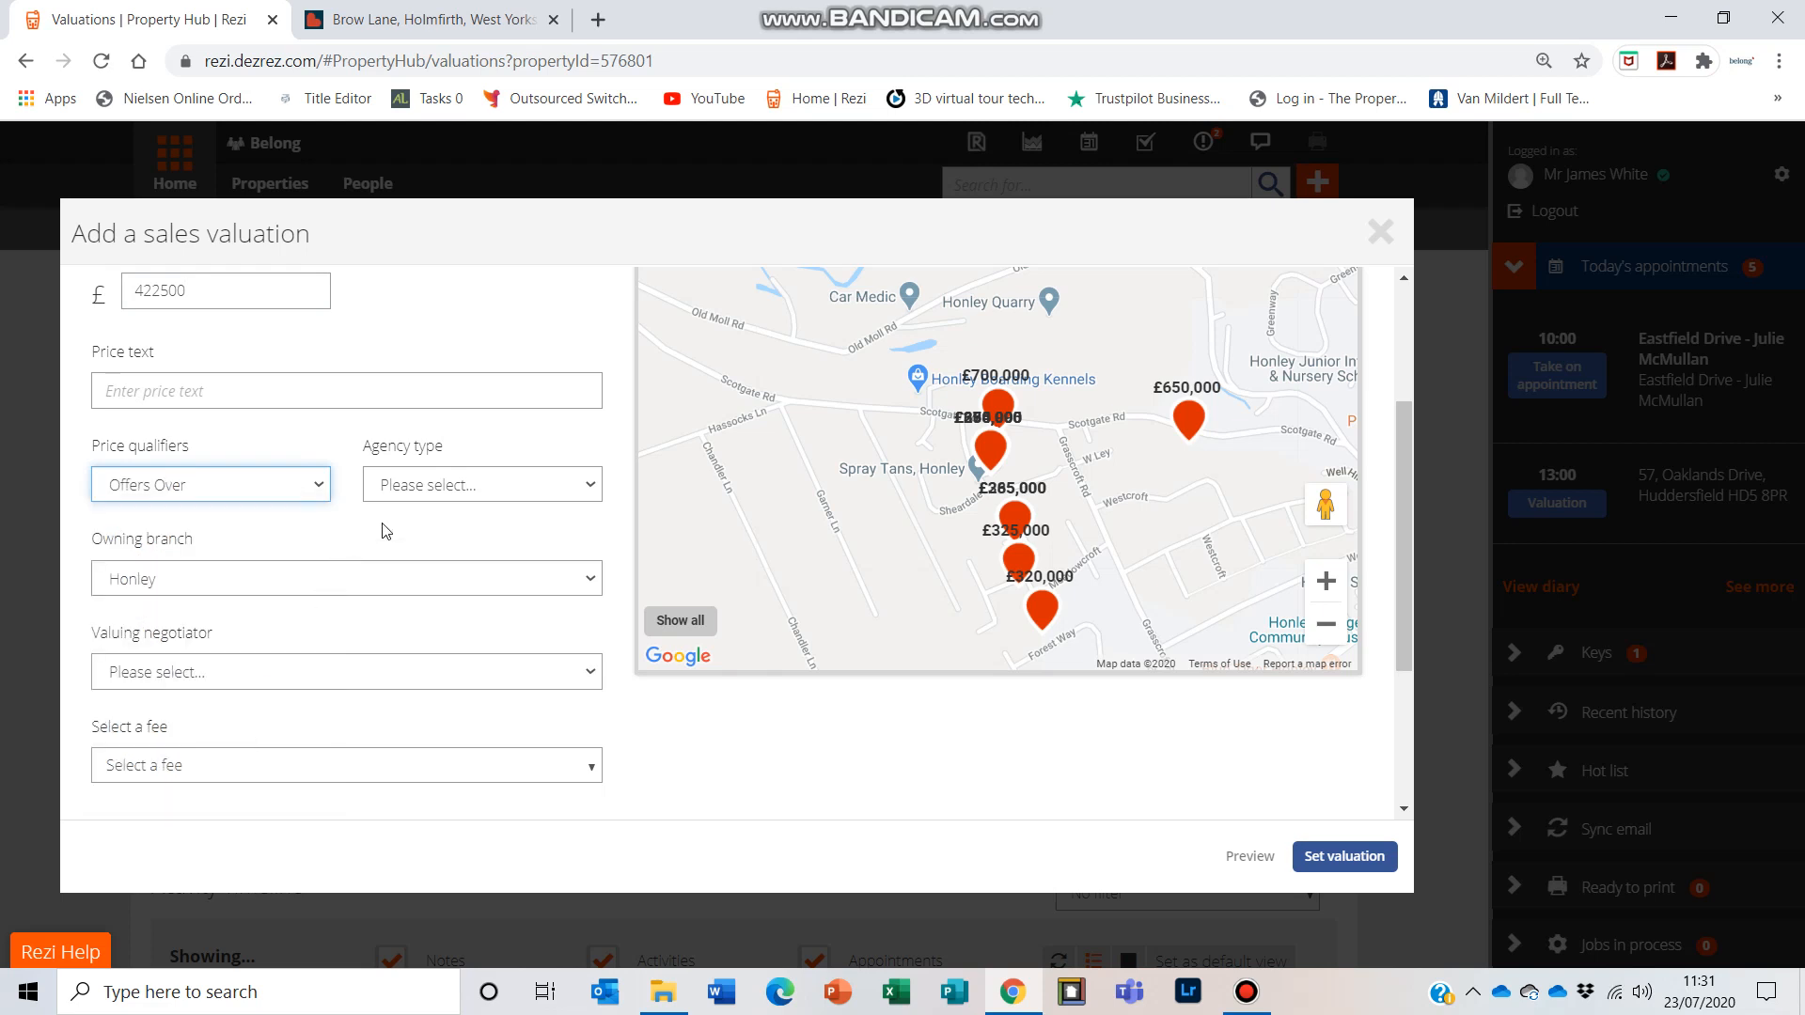
{"action": "left_click", "coordinate": [461, 484]}
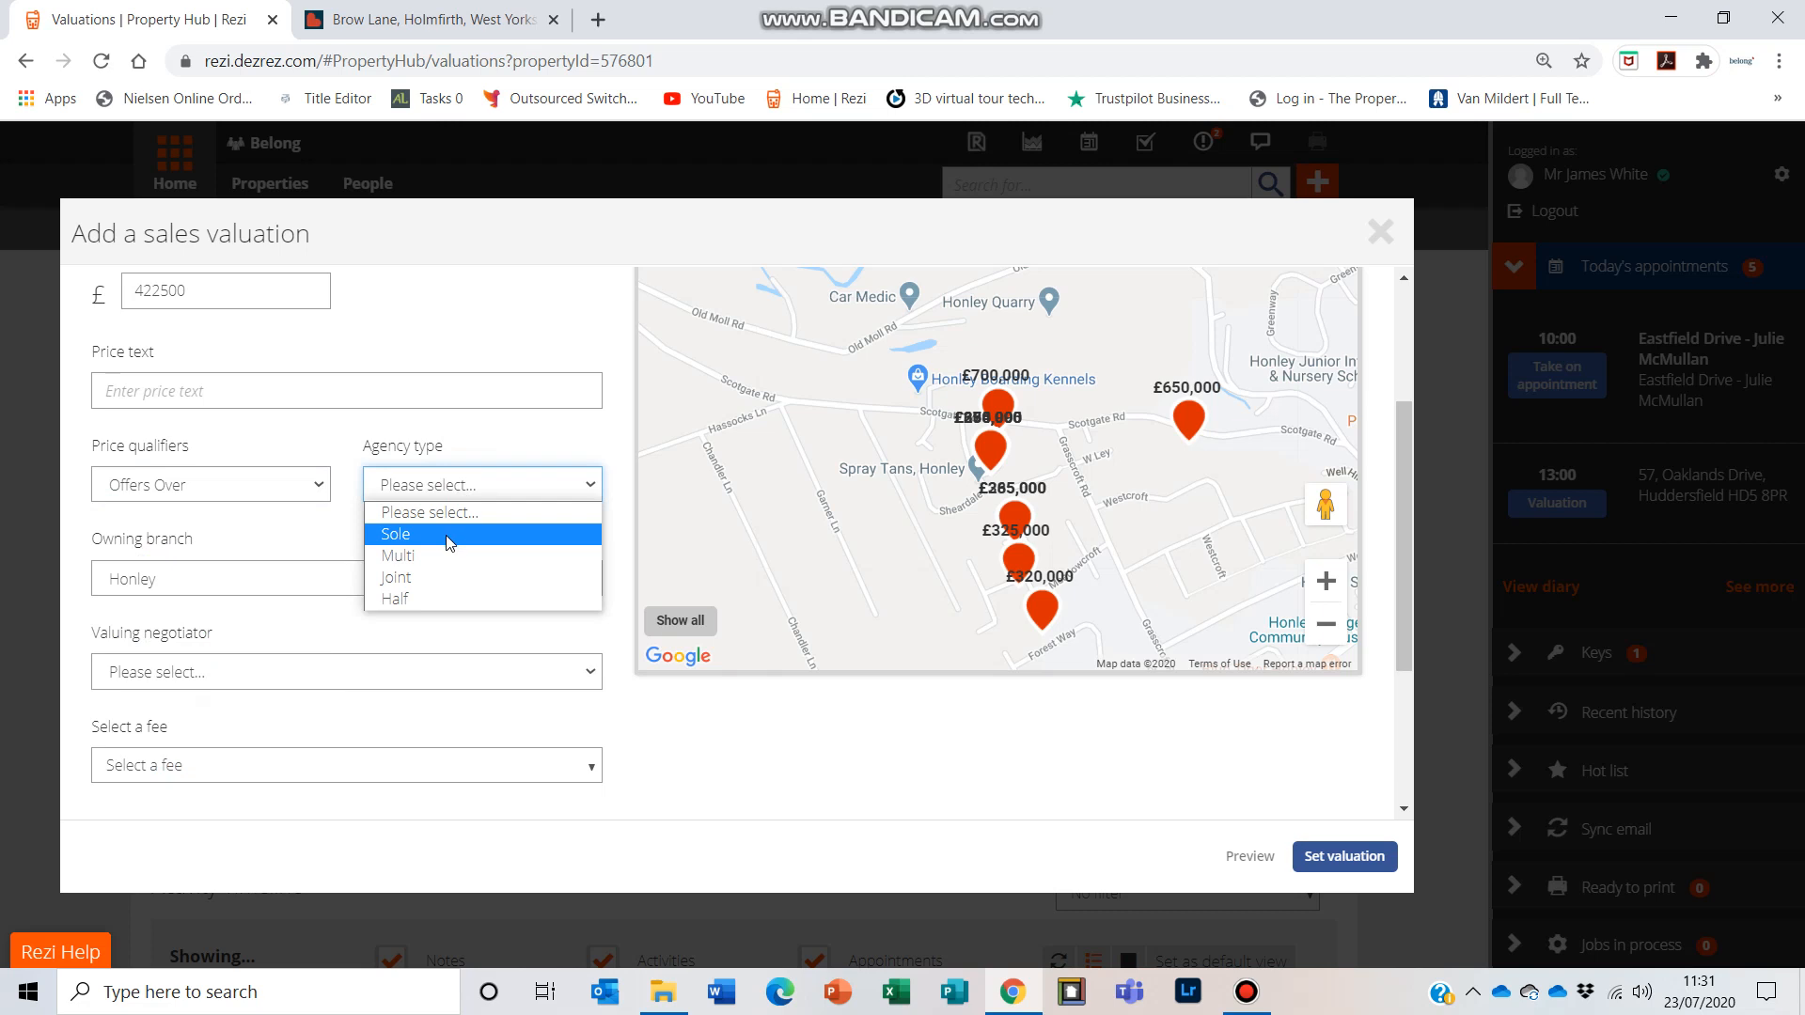
{"action": "left_click", "coordinate": [448, 538]}
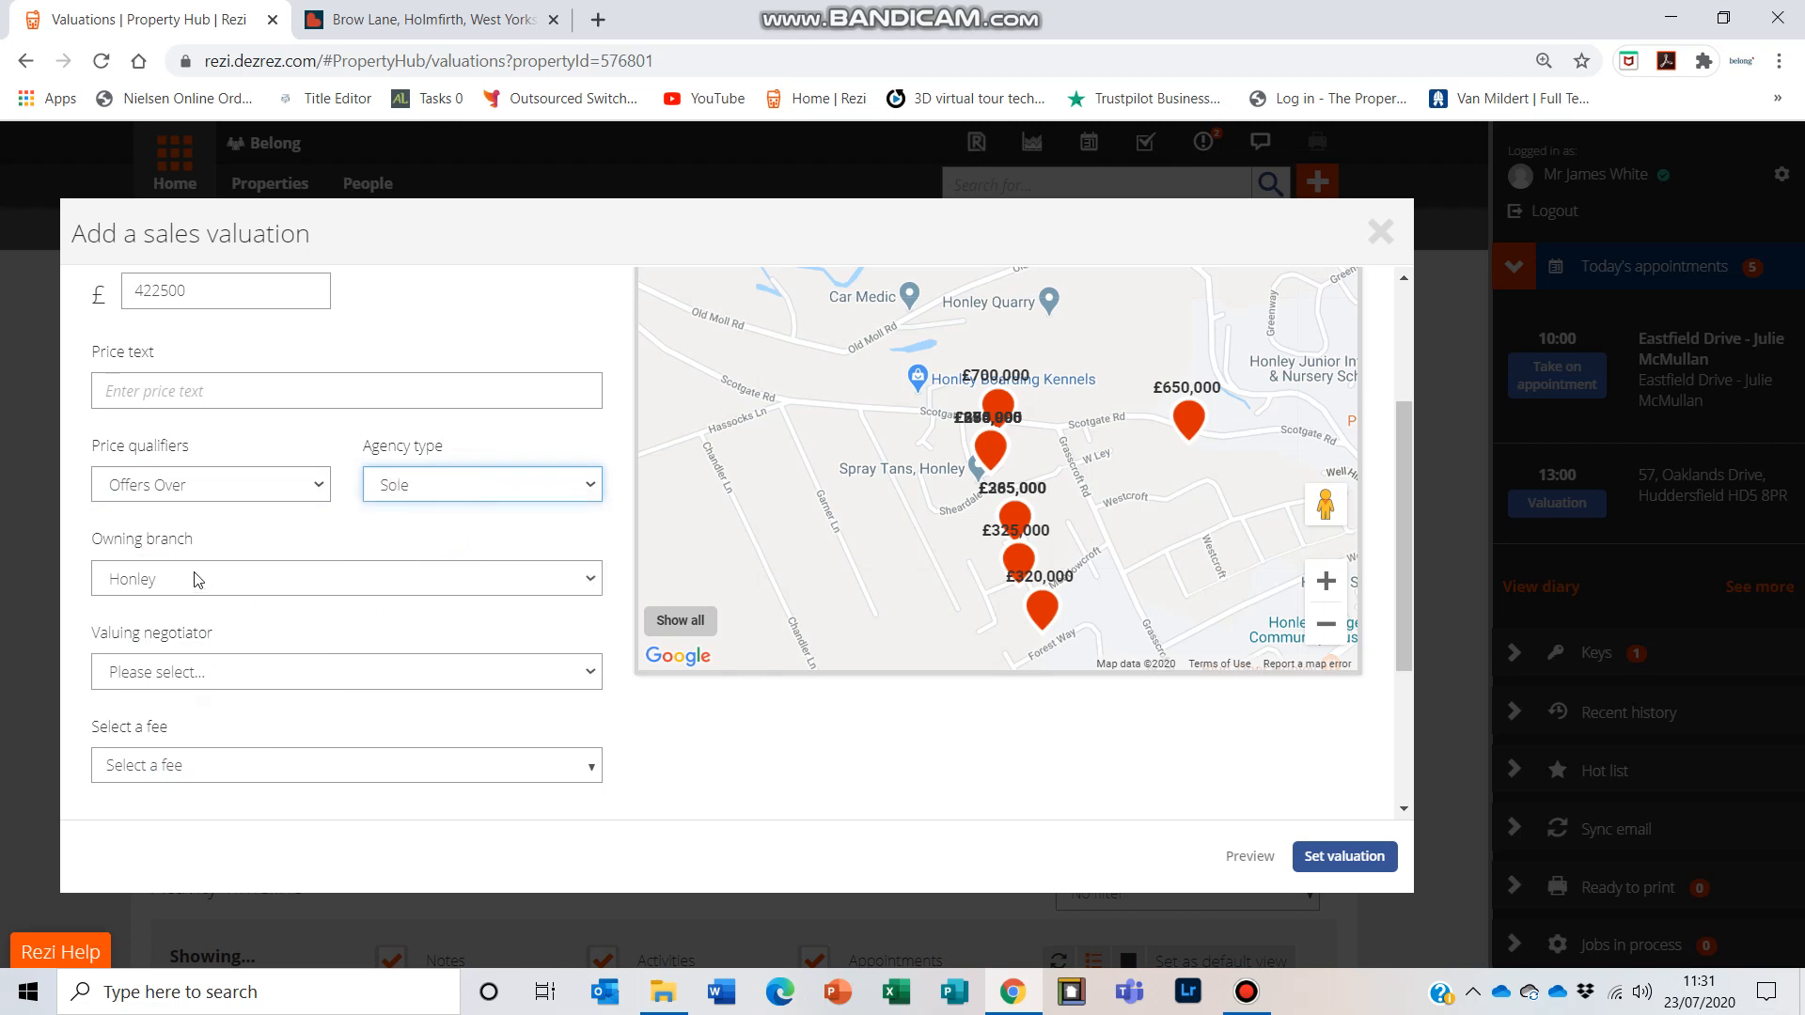
Step: Choose the logged-in agent as valuing negotiator and select the fee Sale charged at preset fee
{"action": "left_click", "coordinate": [341, 675]}
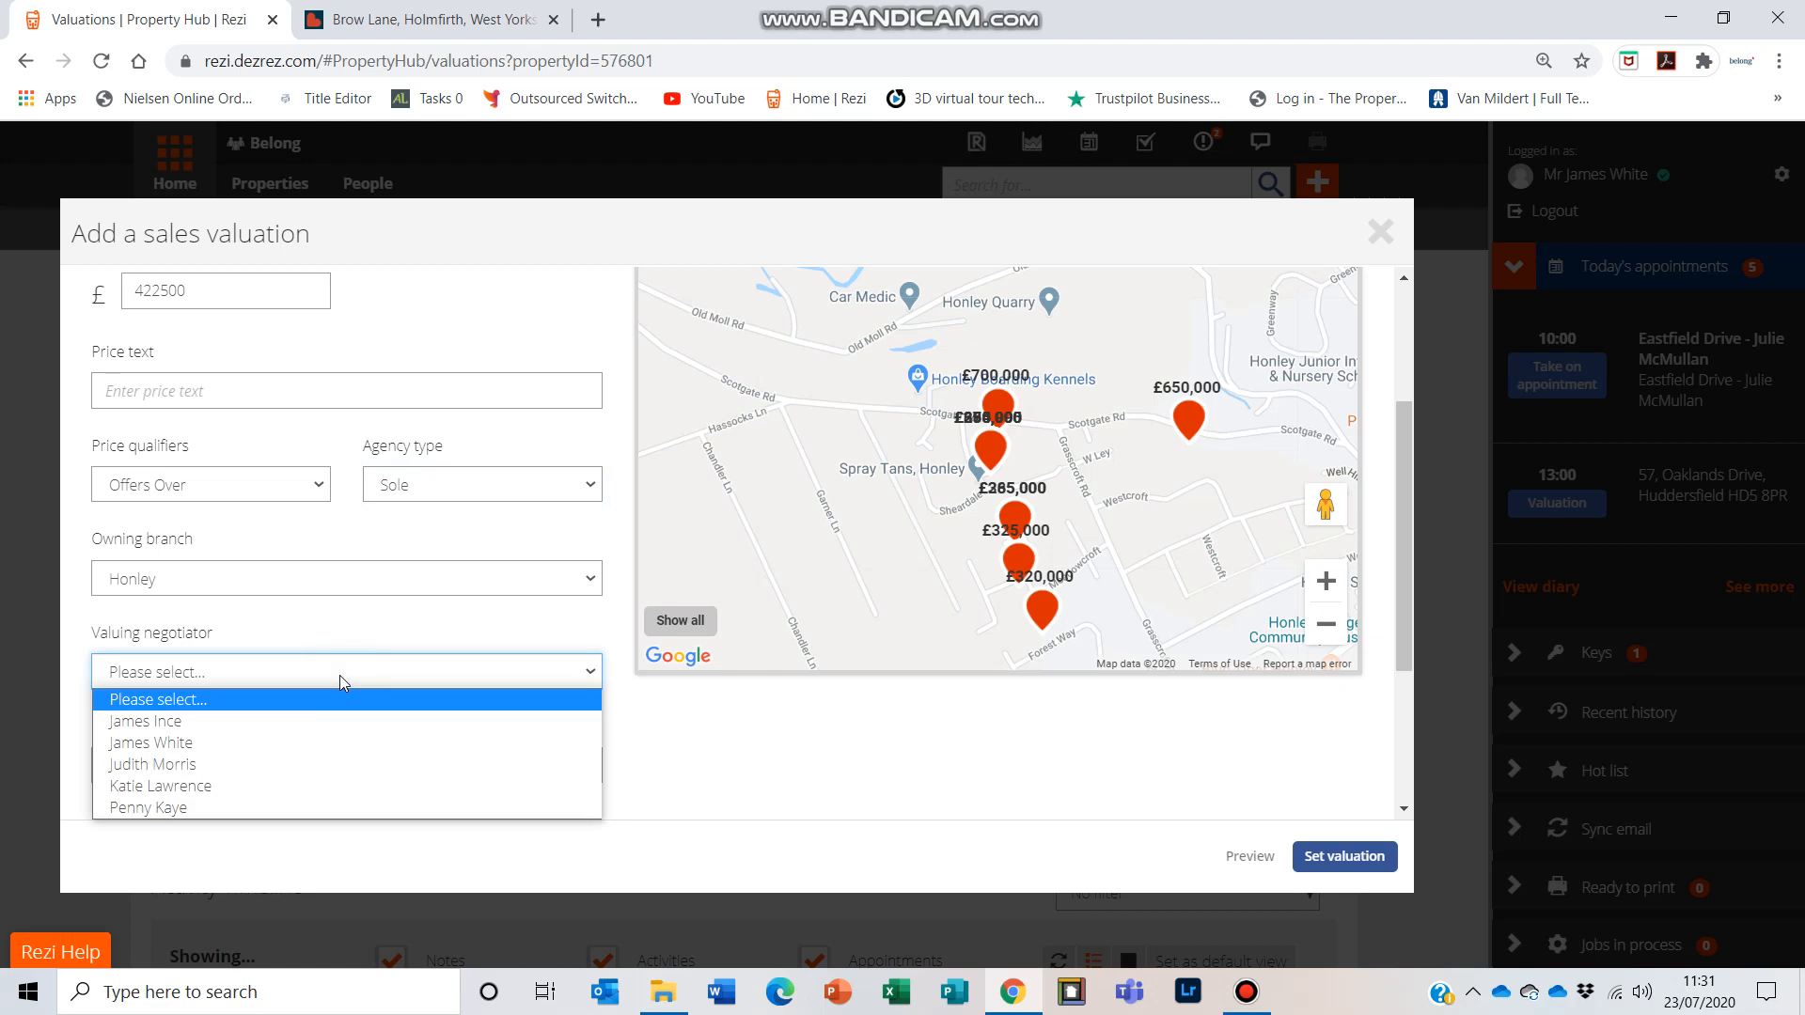
{"action": "left_click", "coordinate": [317, 744]}
{"action": "left_click", "coordinate": [237, 768]}
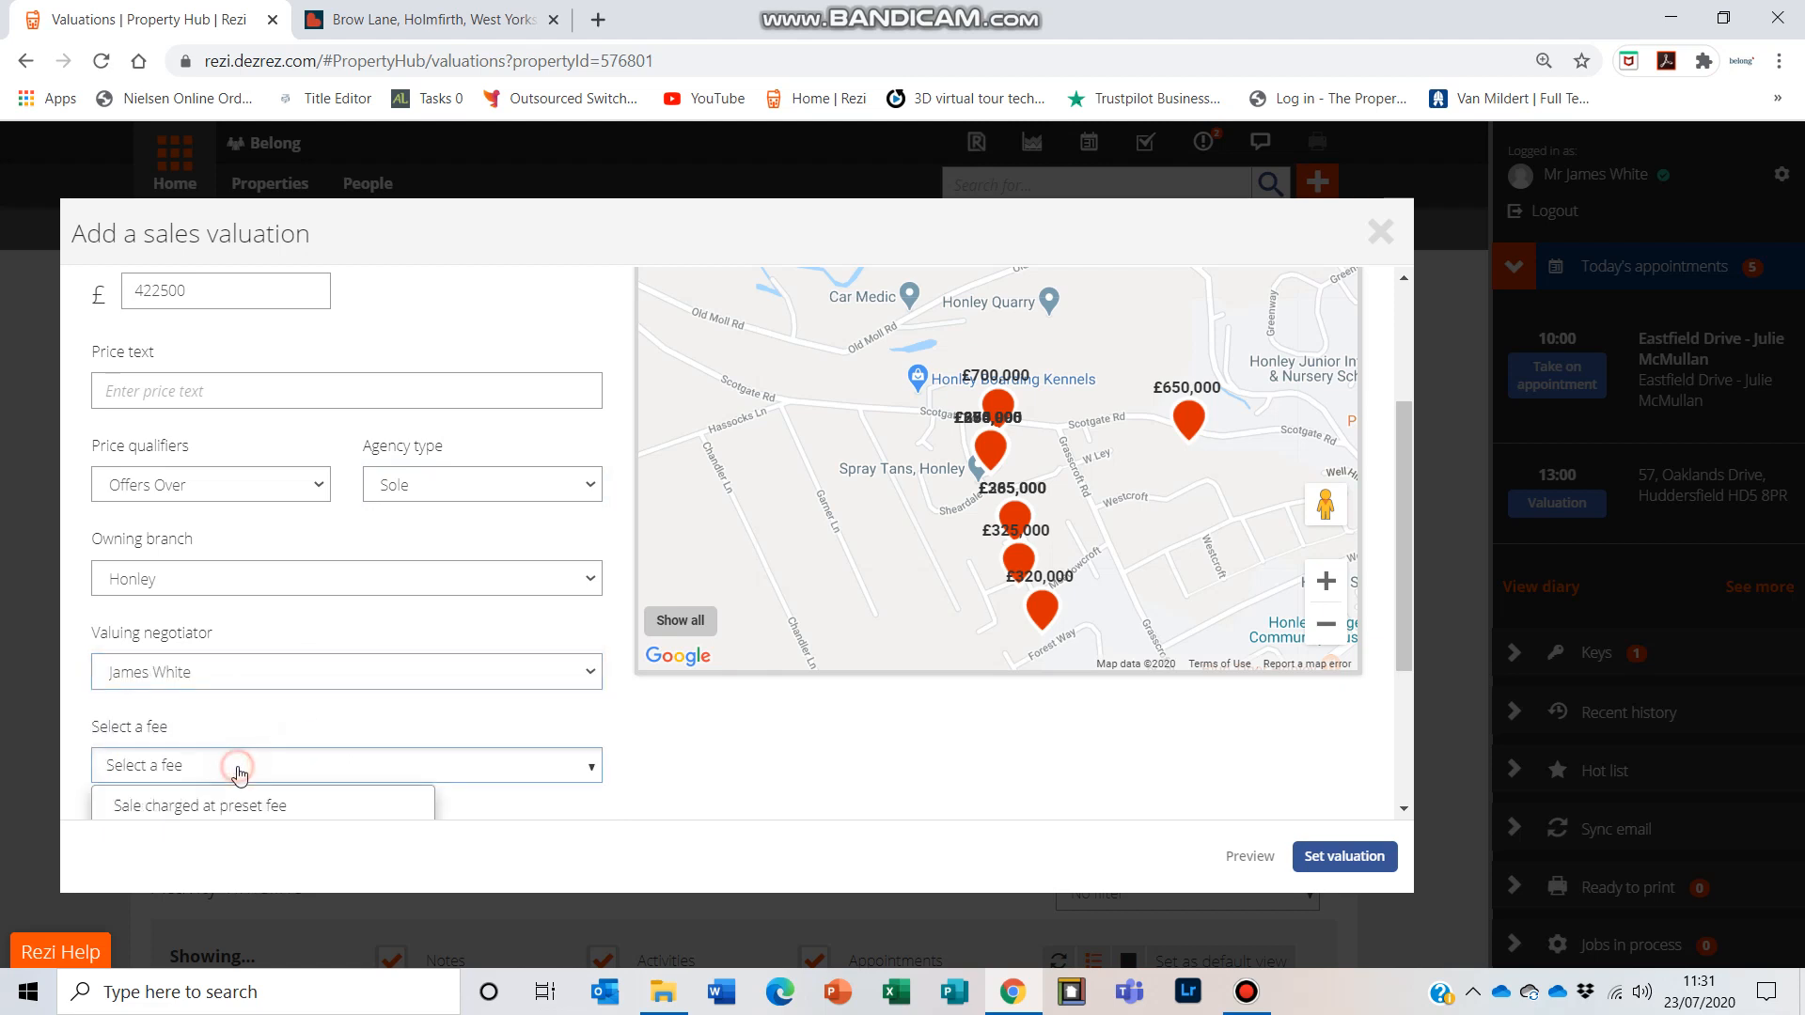
{"action": "scroll", "coordinate": [386, 680], "scroll_direction": "down", "scroll_amount": 3}
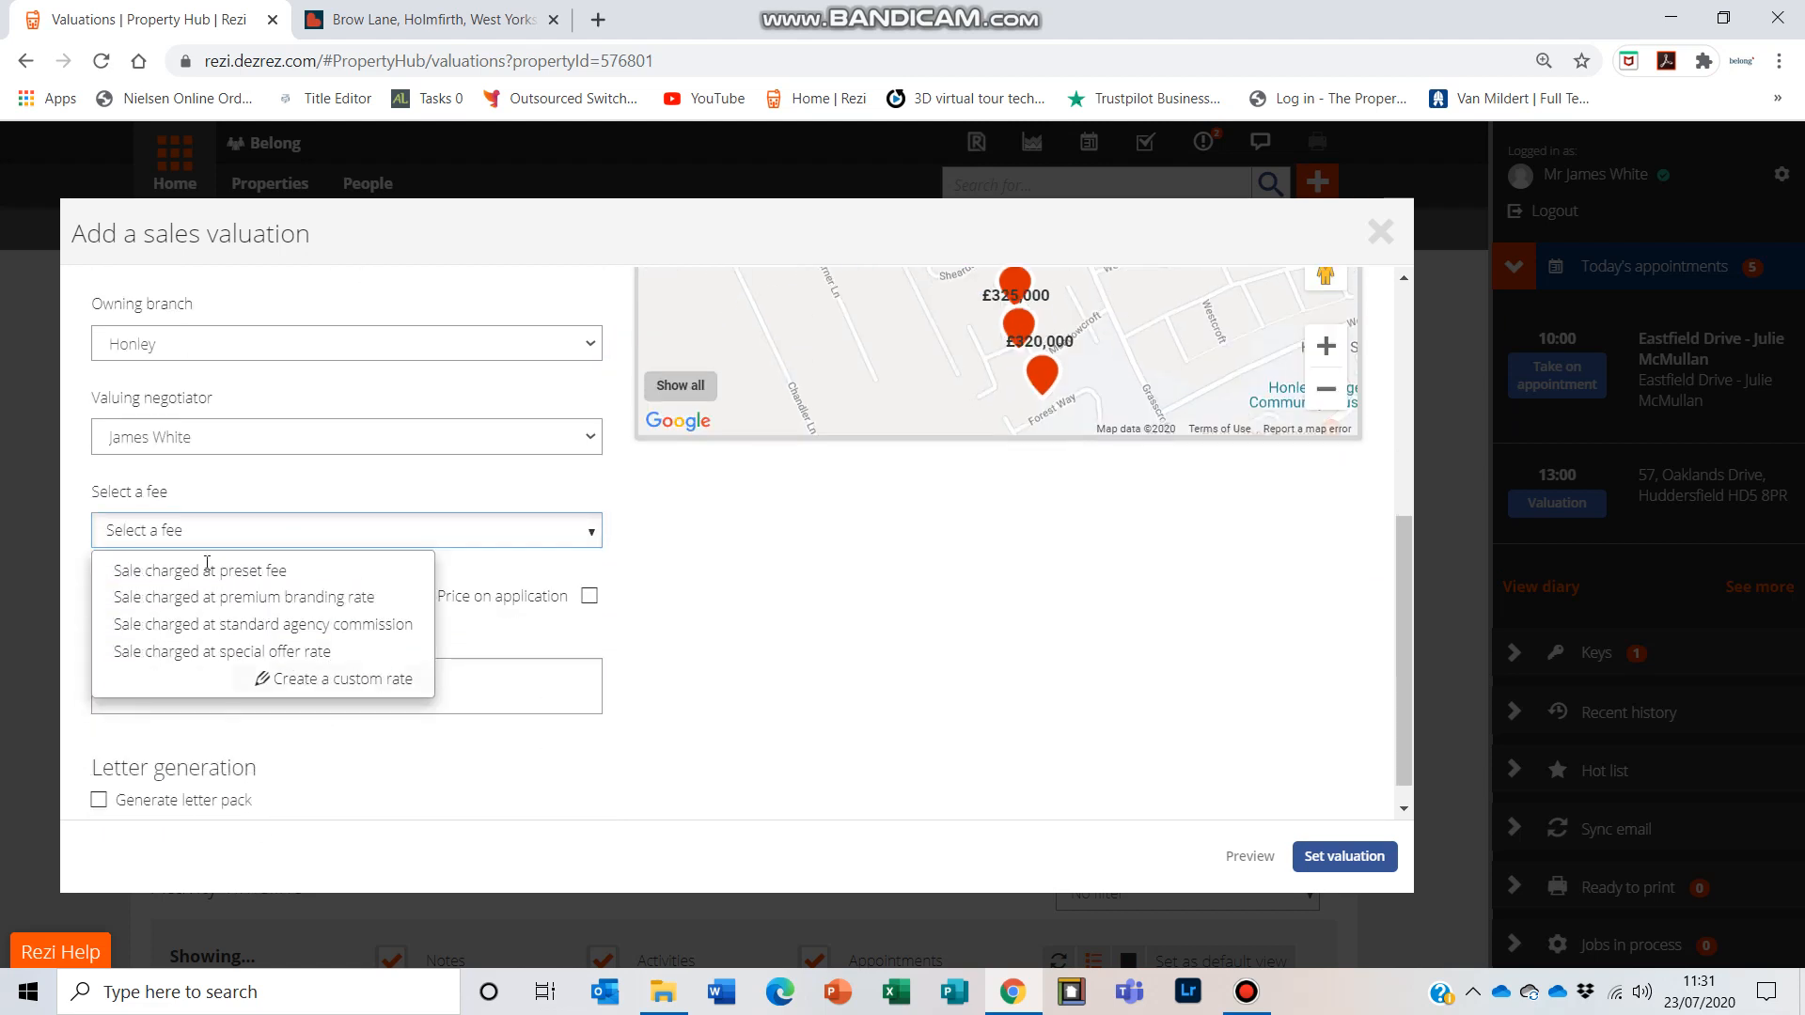
{"action": "left_click", "coordinate": [275, 574]}
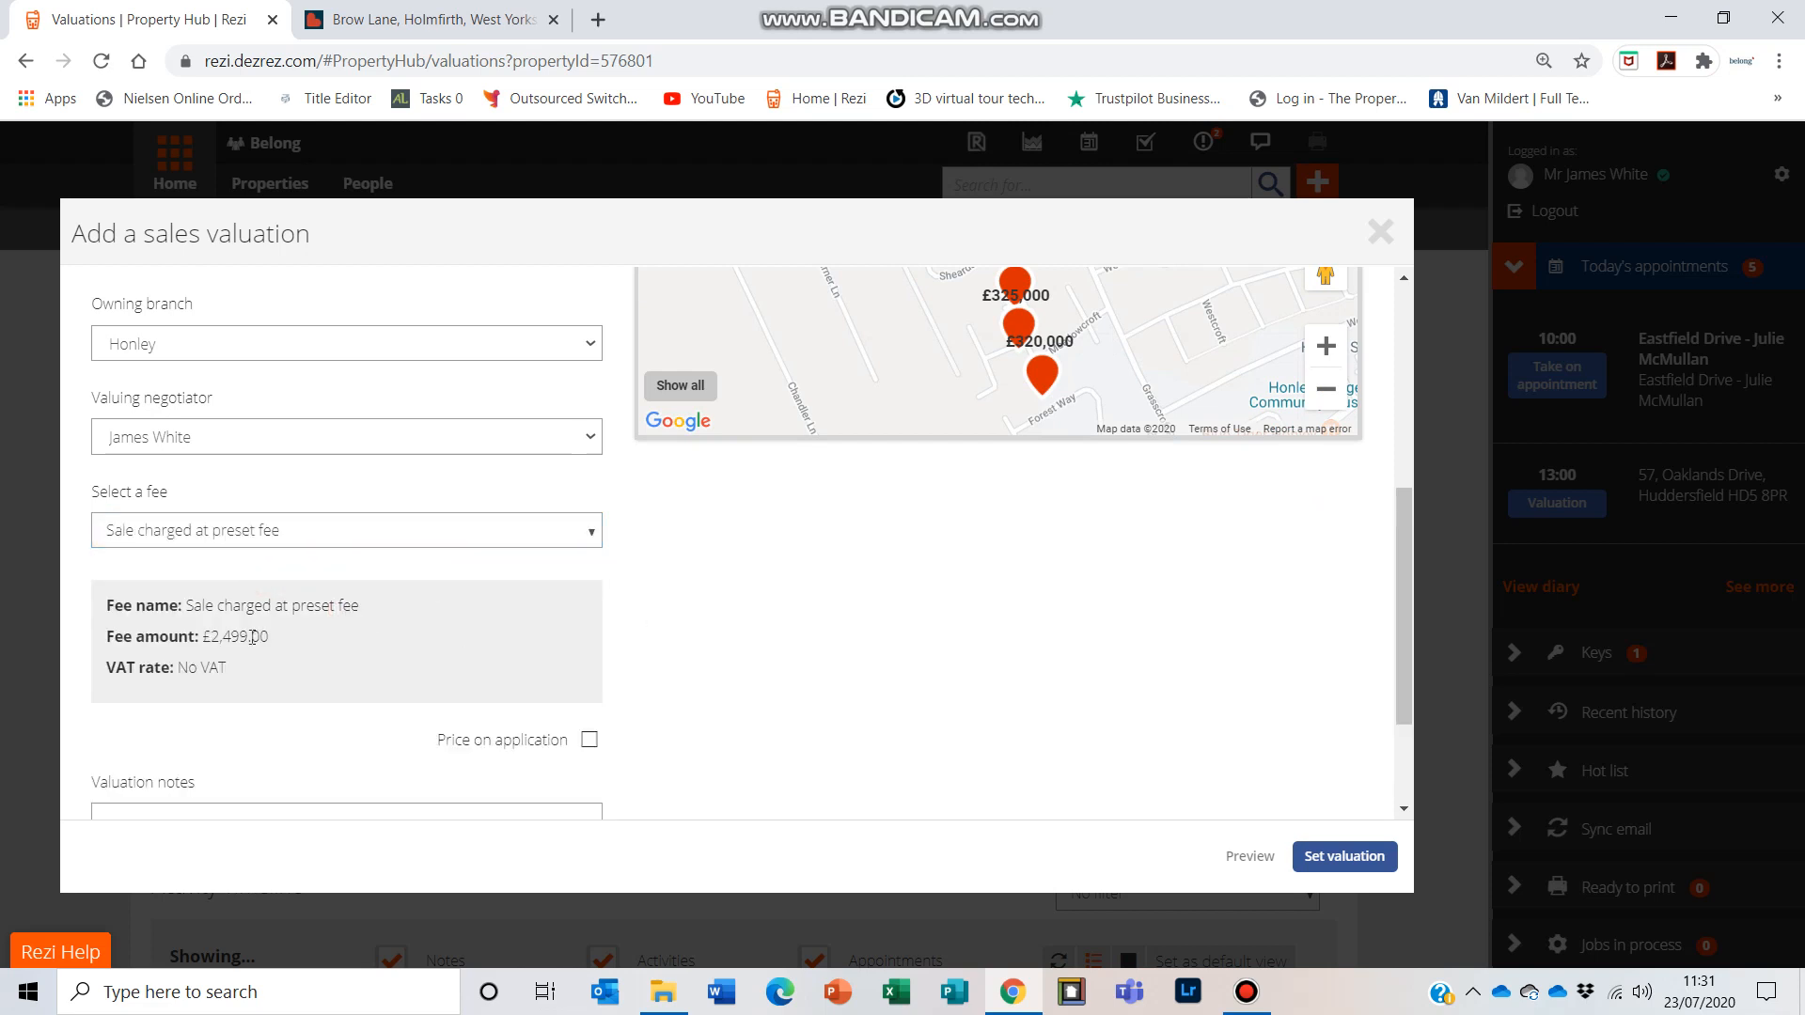
Step: Save the sales valuation
{"action": "scroll", "coordinate": [524, 596], "scroll_direction": "down", "scroll_amount": 2}
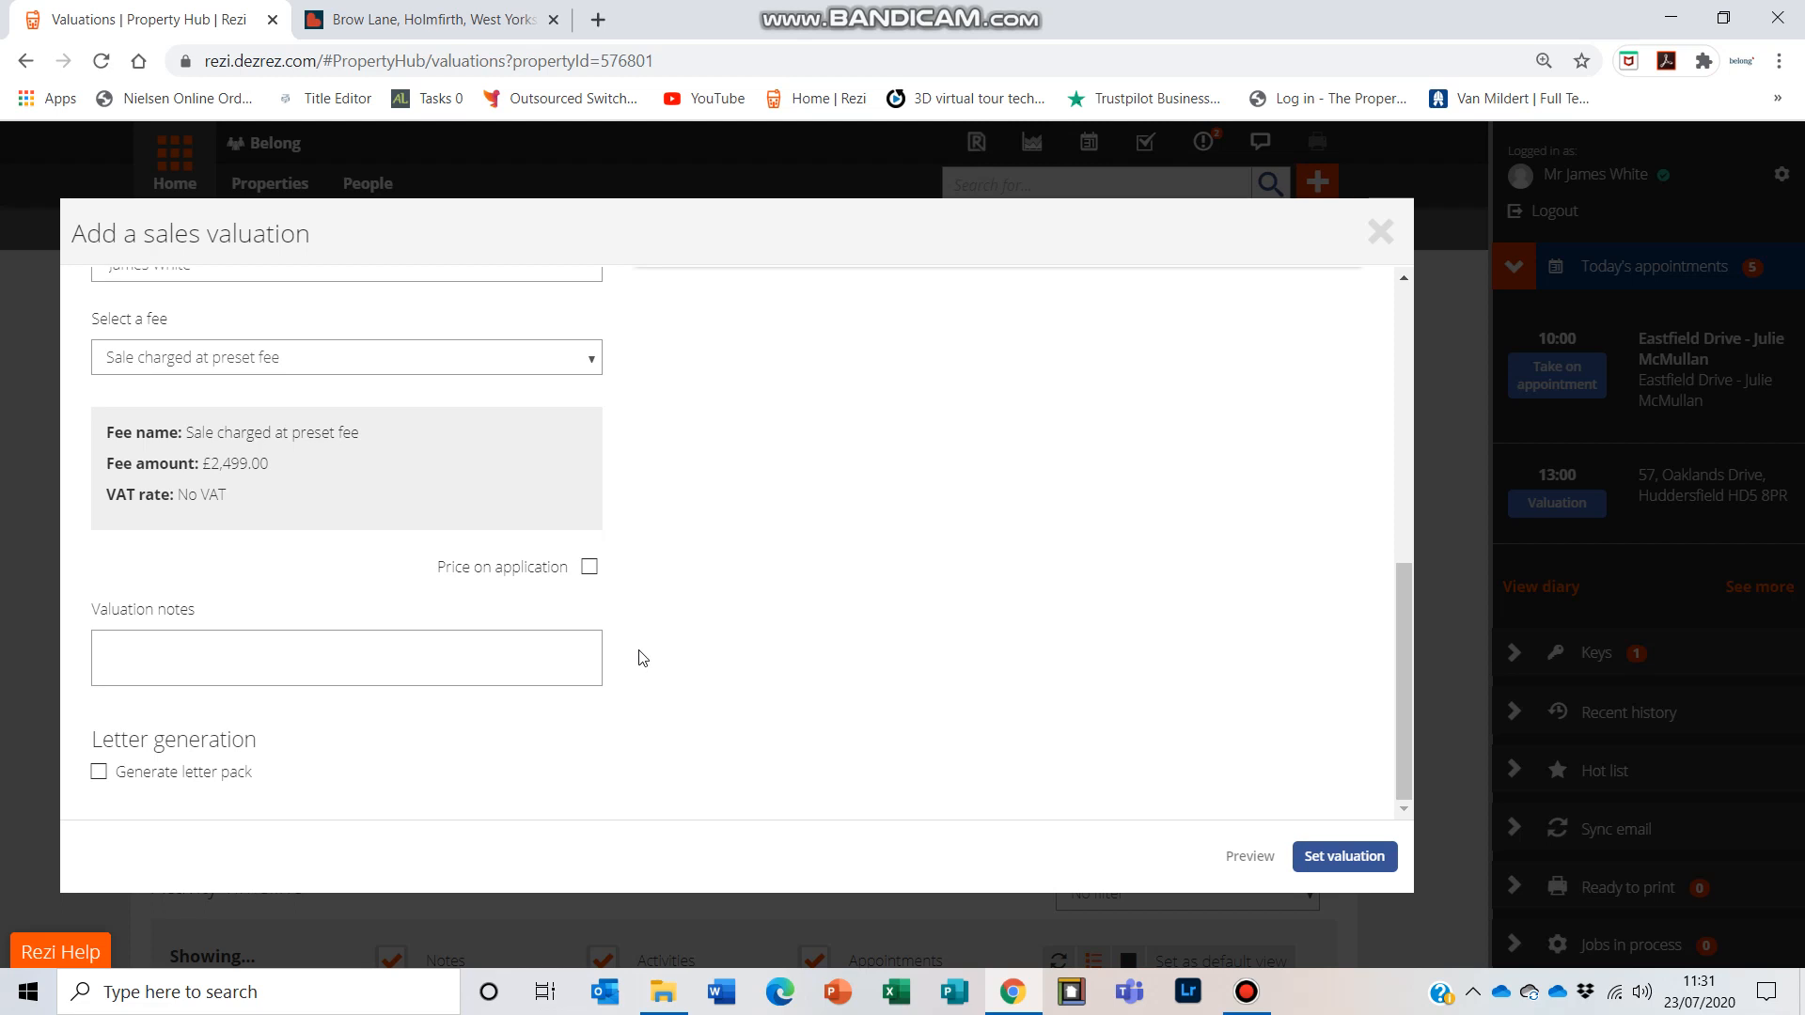
{"action": "scroll", "coordinate": [1116, 758], "scroll_direction": "up", "scroll_amount": 4}
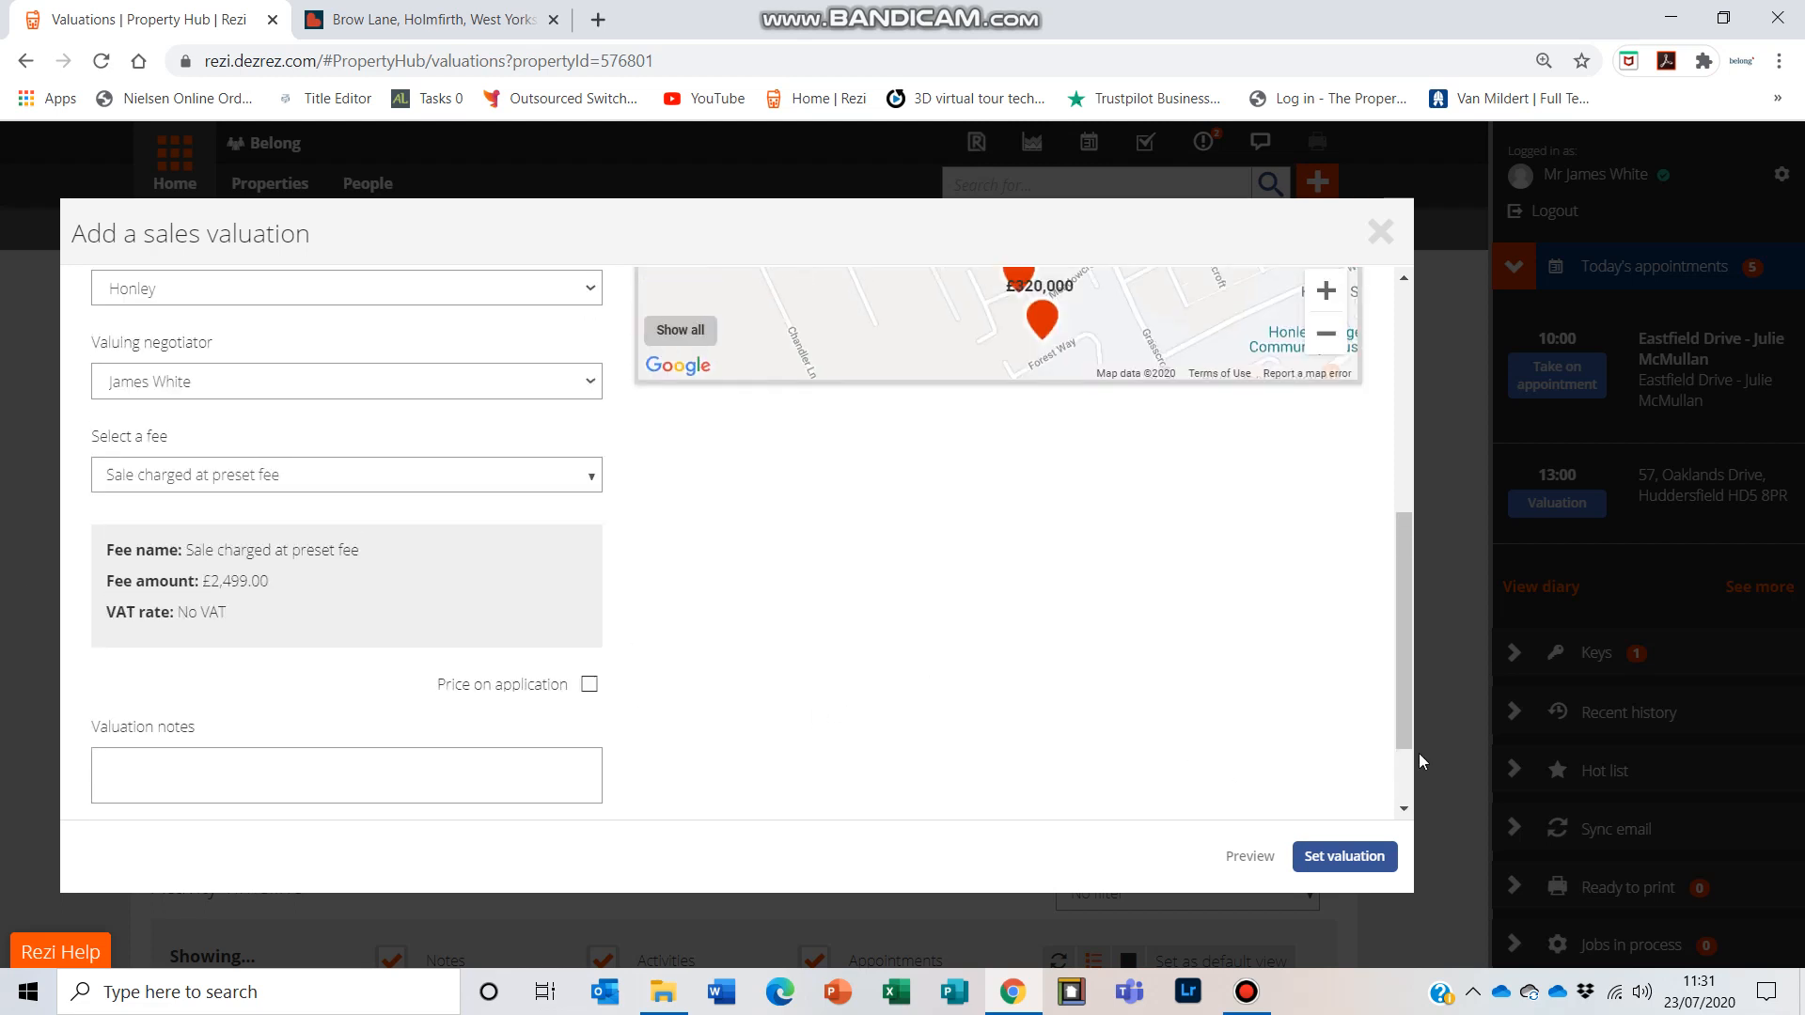
{"action": "left_click", "coordinate": [1361, 863]}
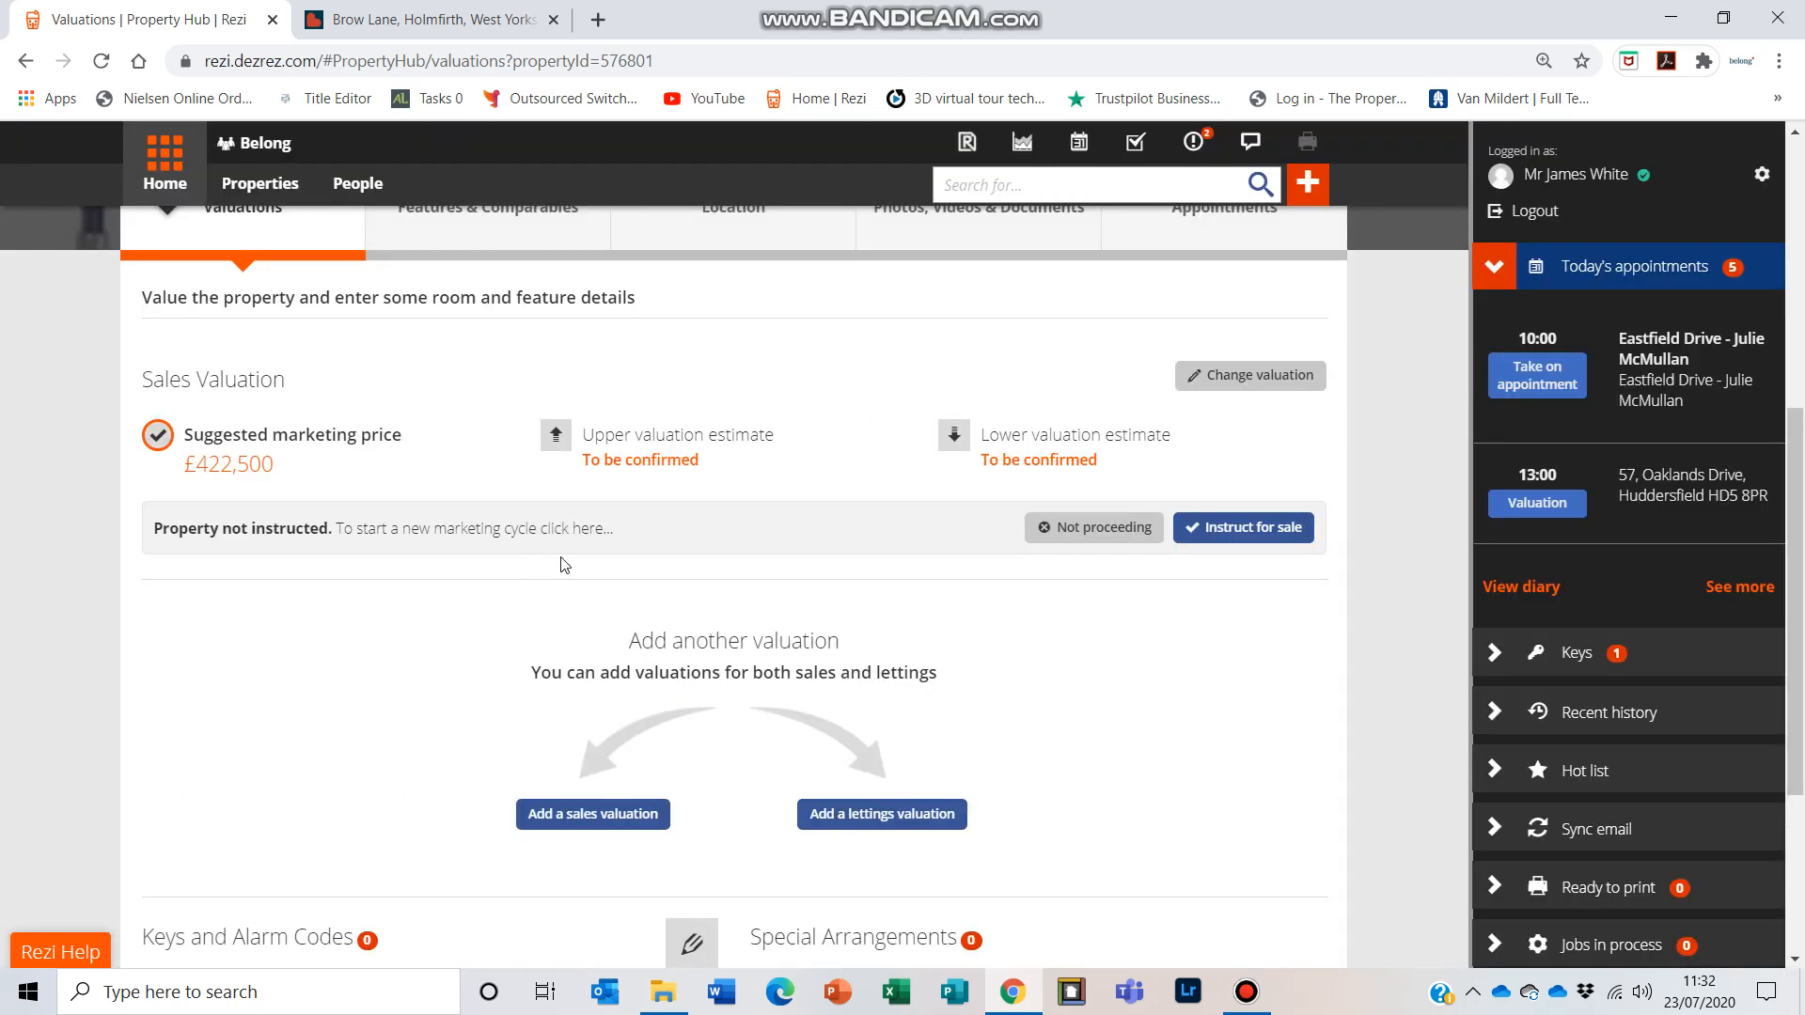
Step: Start instructing the property for sale and set the agency period to None
{"action": "scroll", "coordinate": [742, 625], "scroll_direction": "down", "scroll_amount": 3}
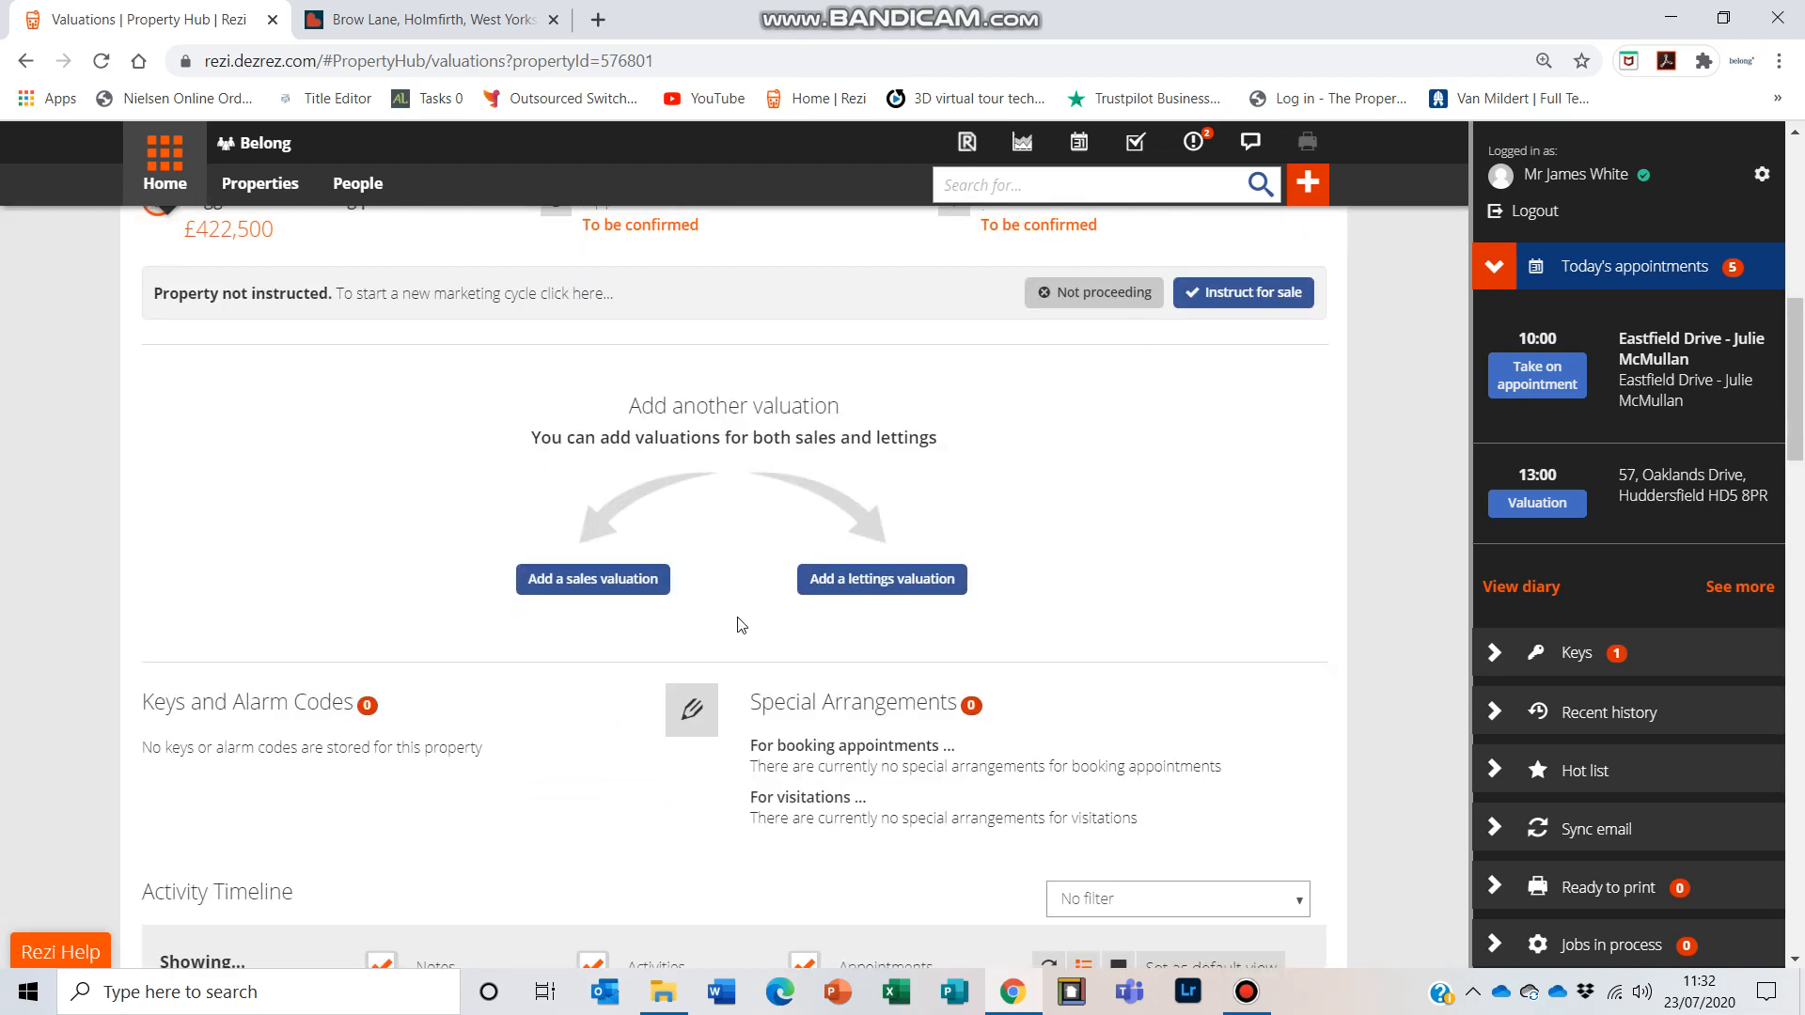
{"action": "scroll", "coordinate": [741, 625], "scroll_direction": "up", "scroll_amount": 3}
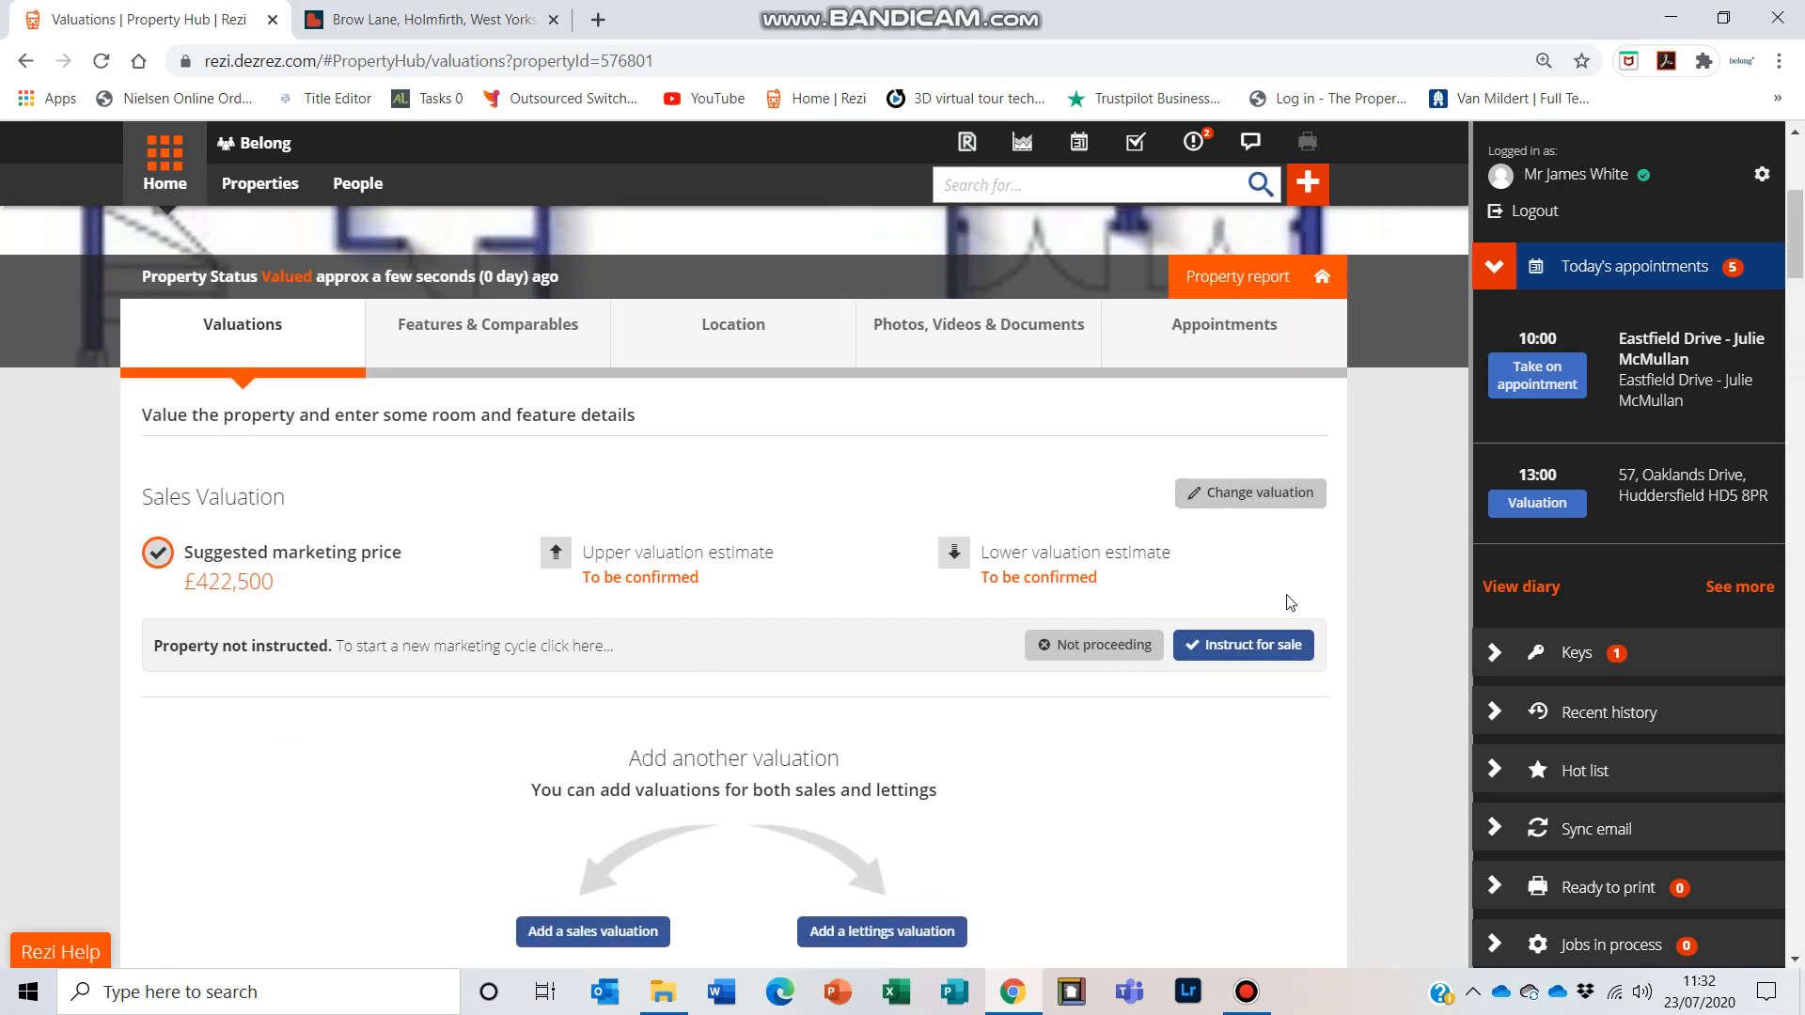
{"action": "left_click", "coordinate": [1256, 647]}
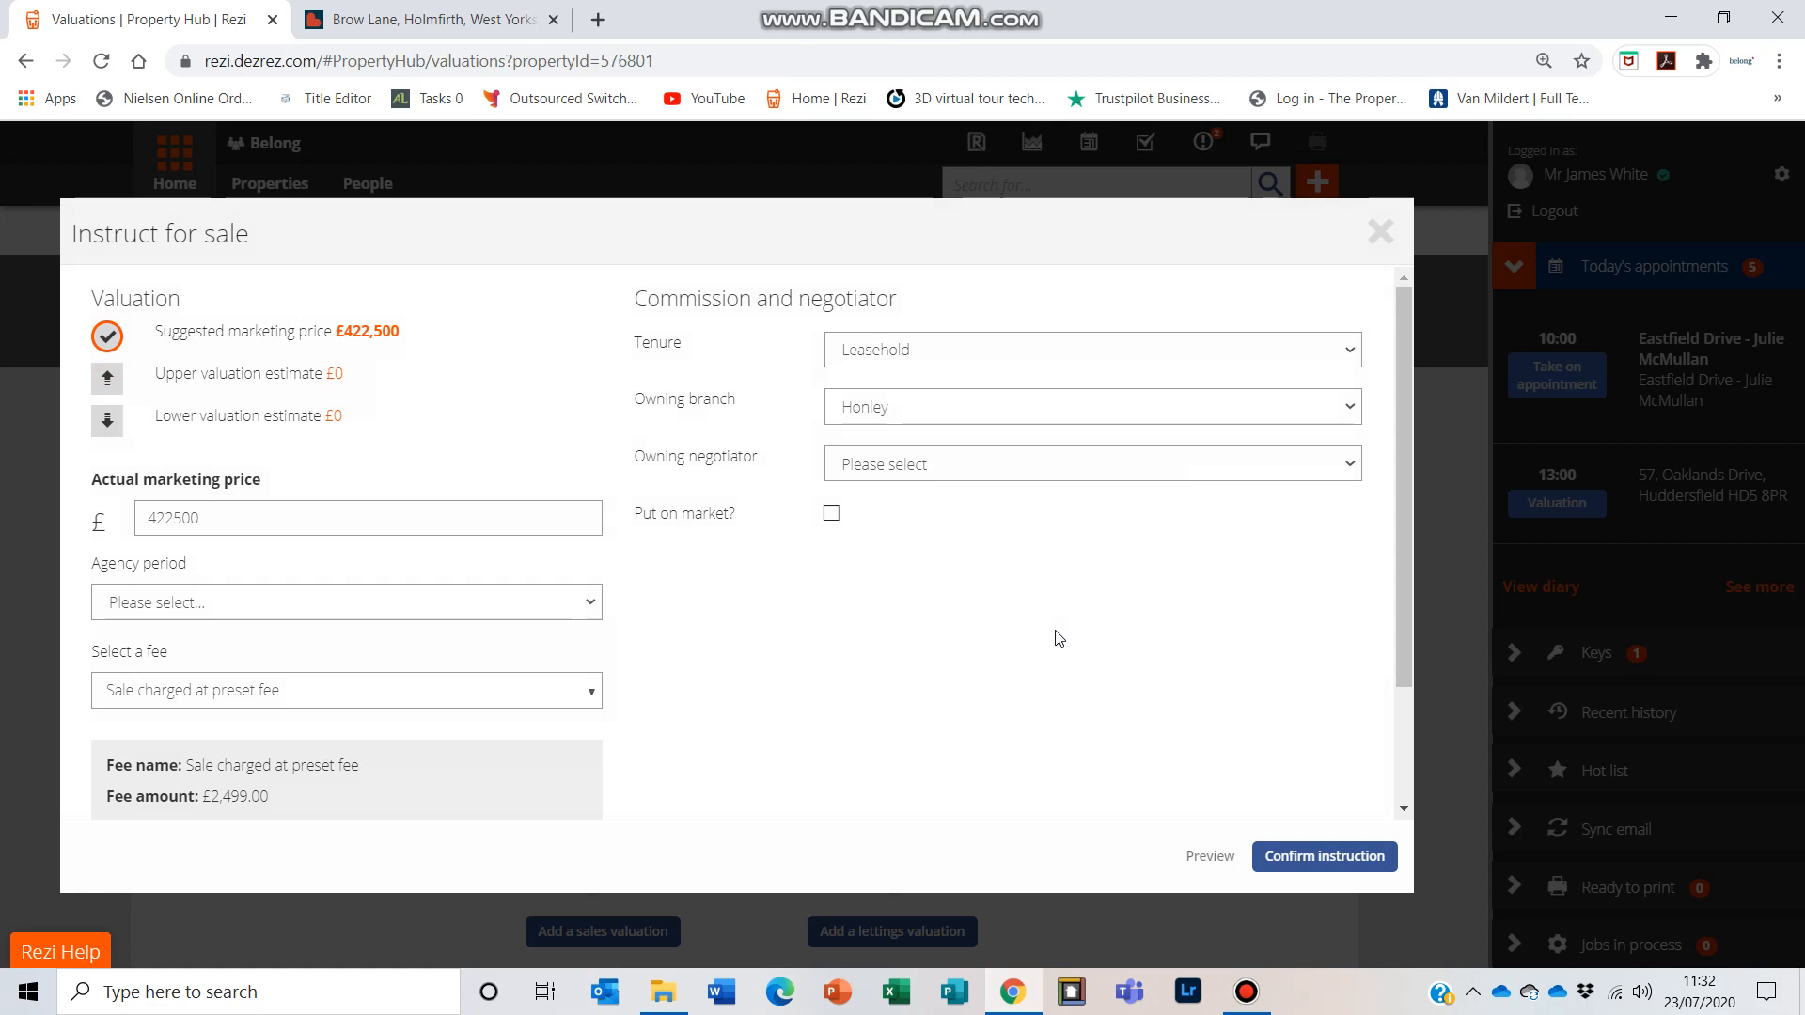
{"action": "left_click", "coordinate": [302, 603]}
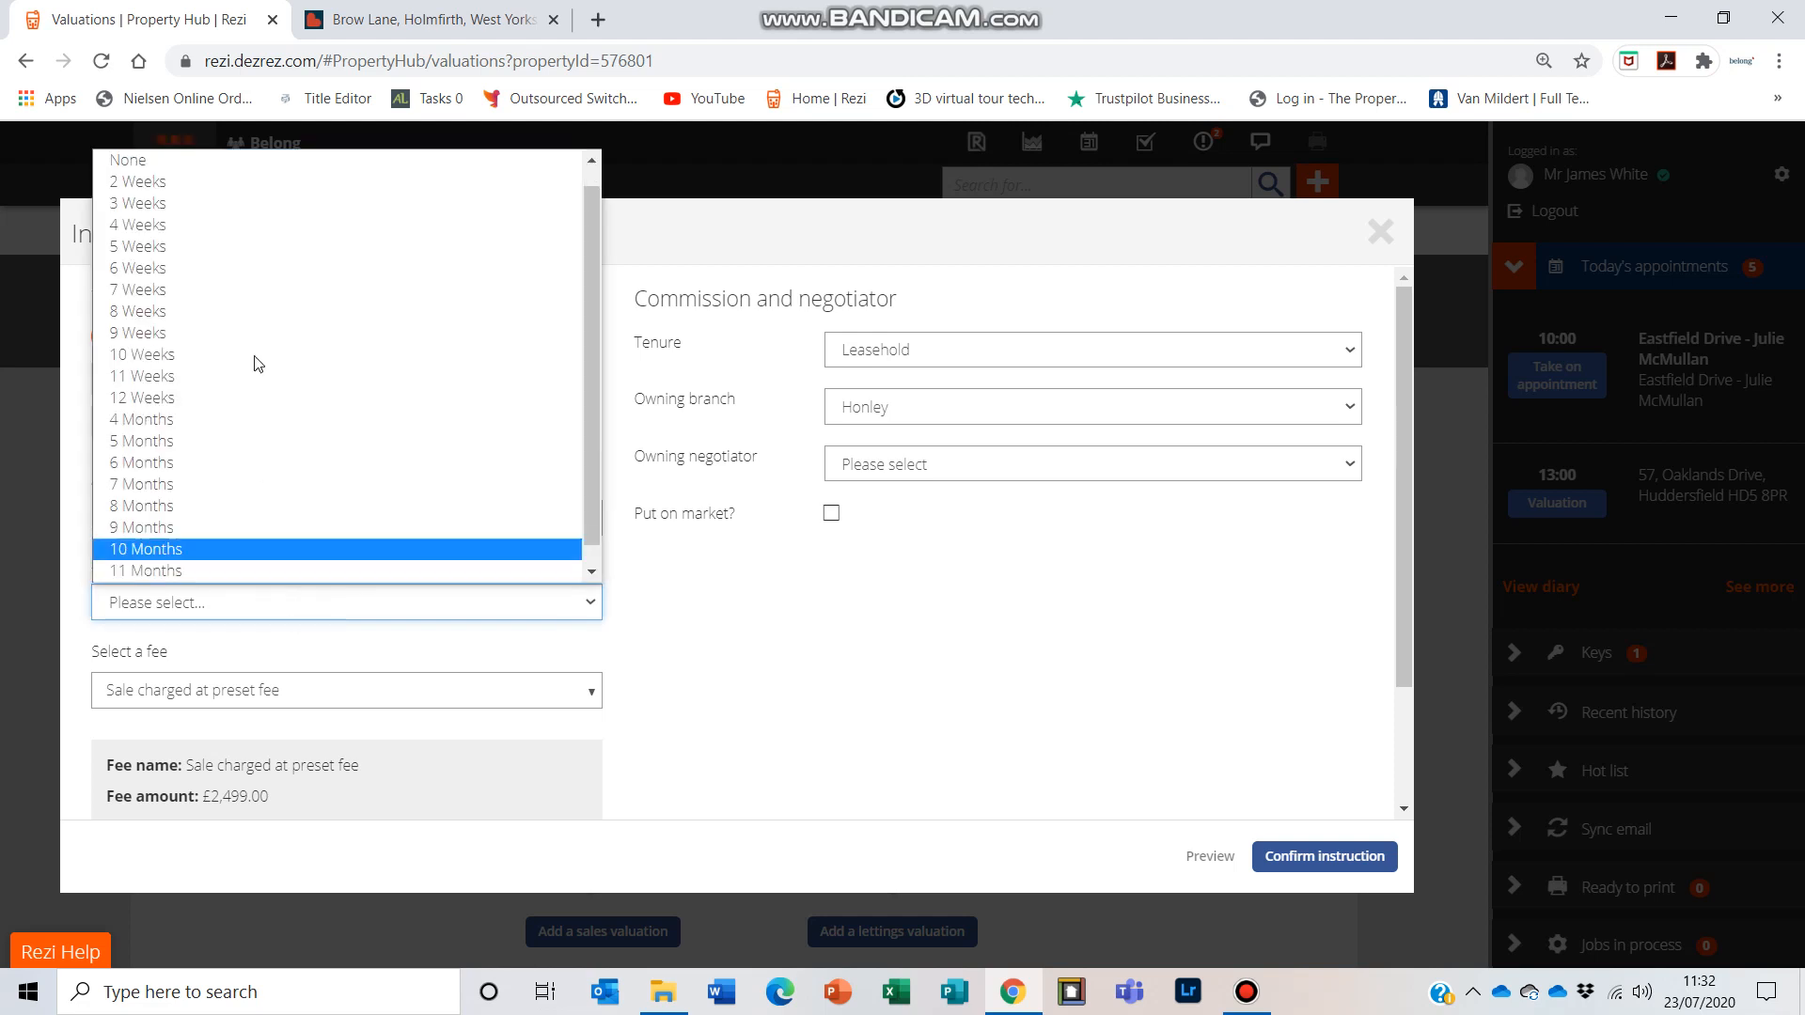
{"action": "left_click", "coordinate": [242, 161]}
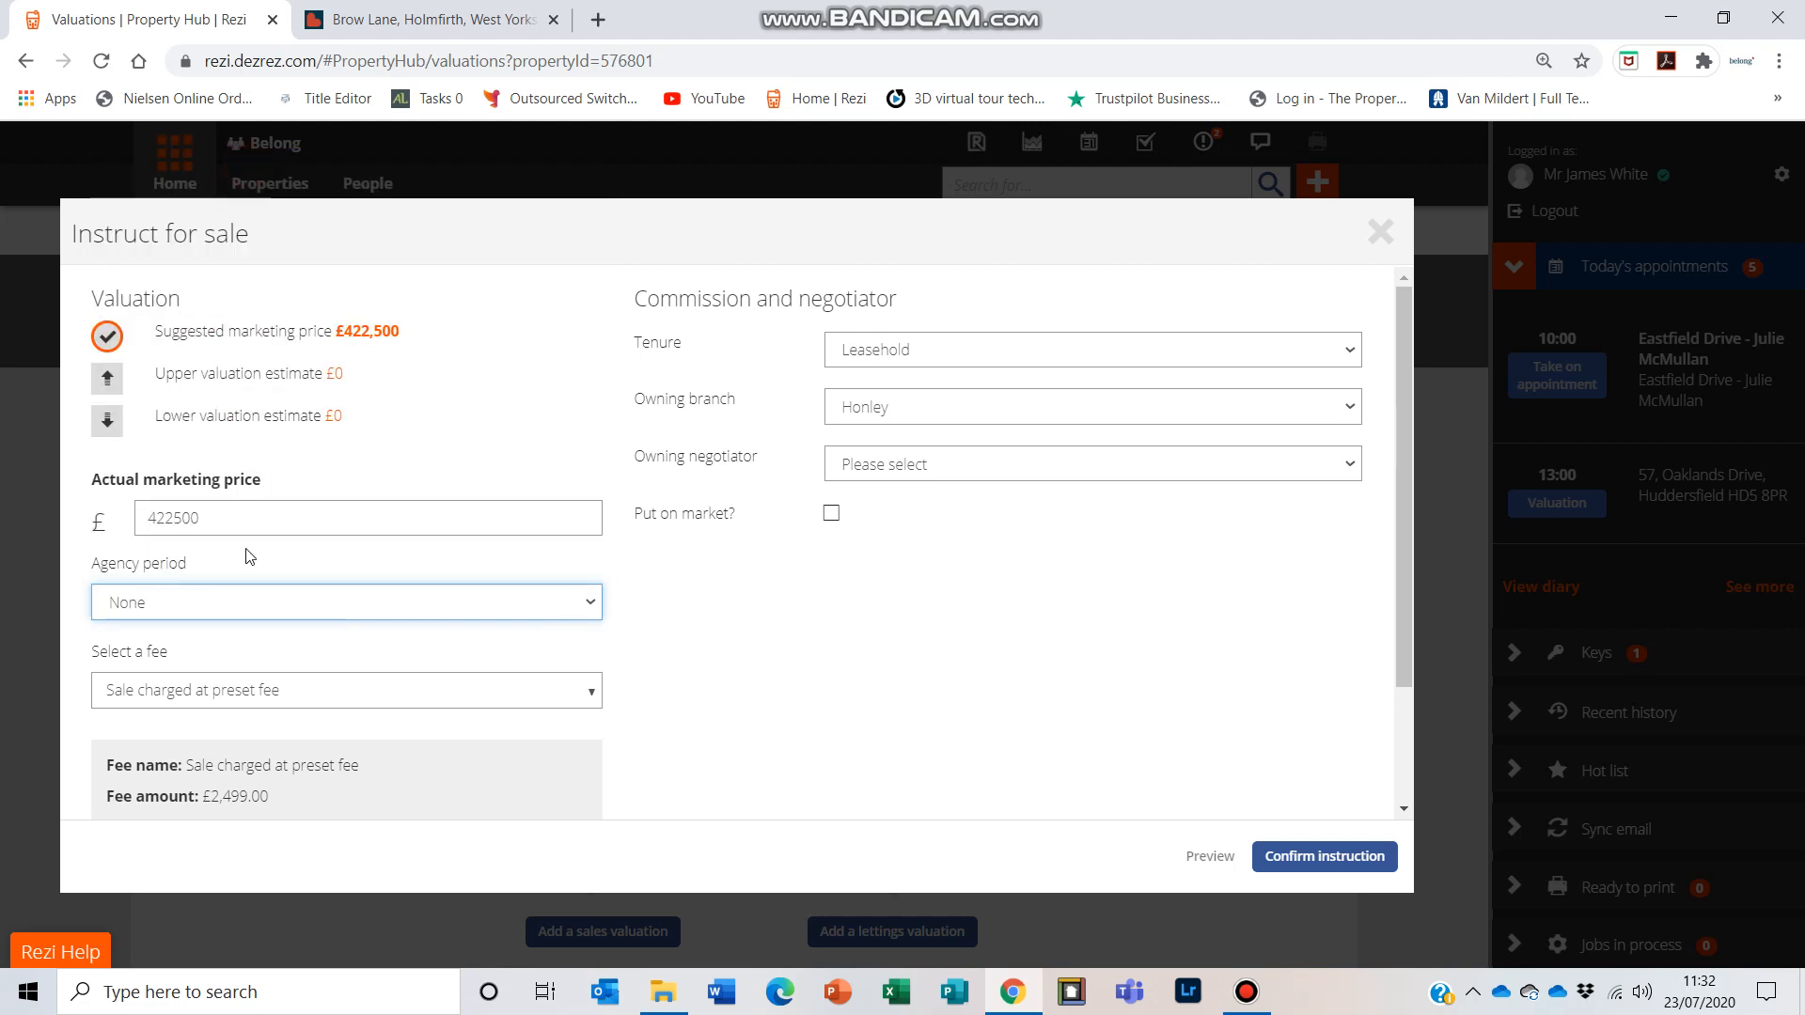
Step: Keep the fee as Sale charged at preset fee and set the tenure to Freehold
{"action": "left_click", "coordinate": [275, 696]}
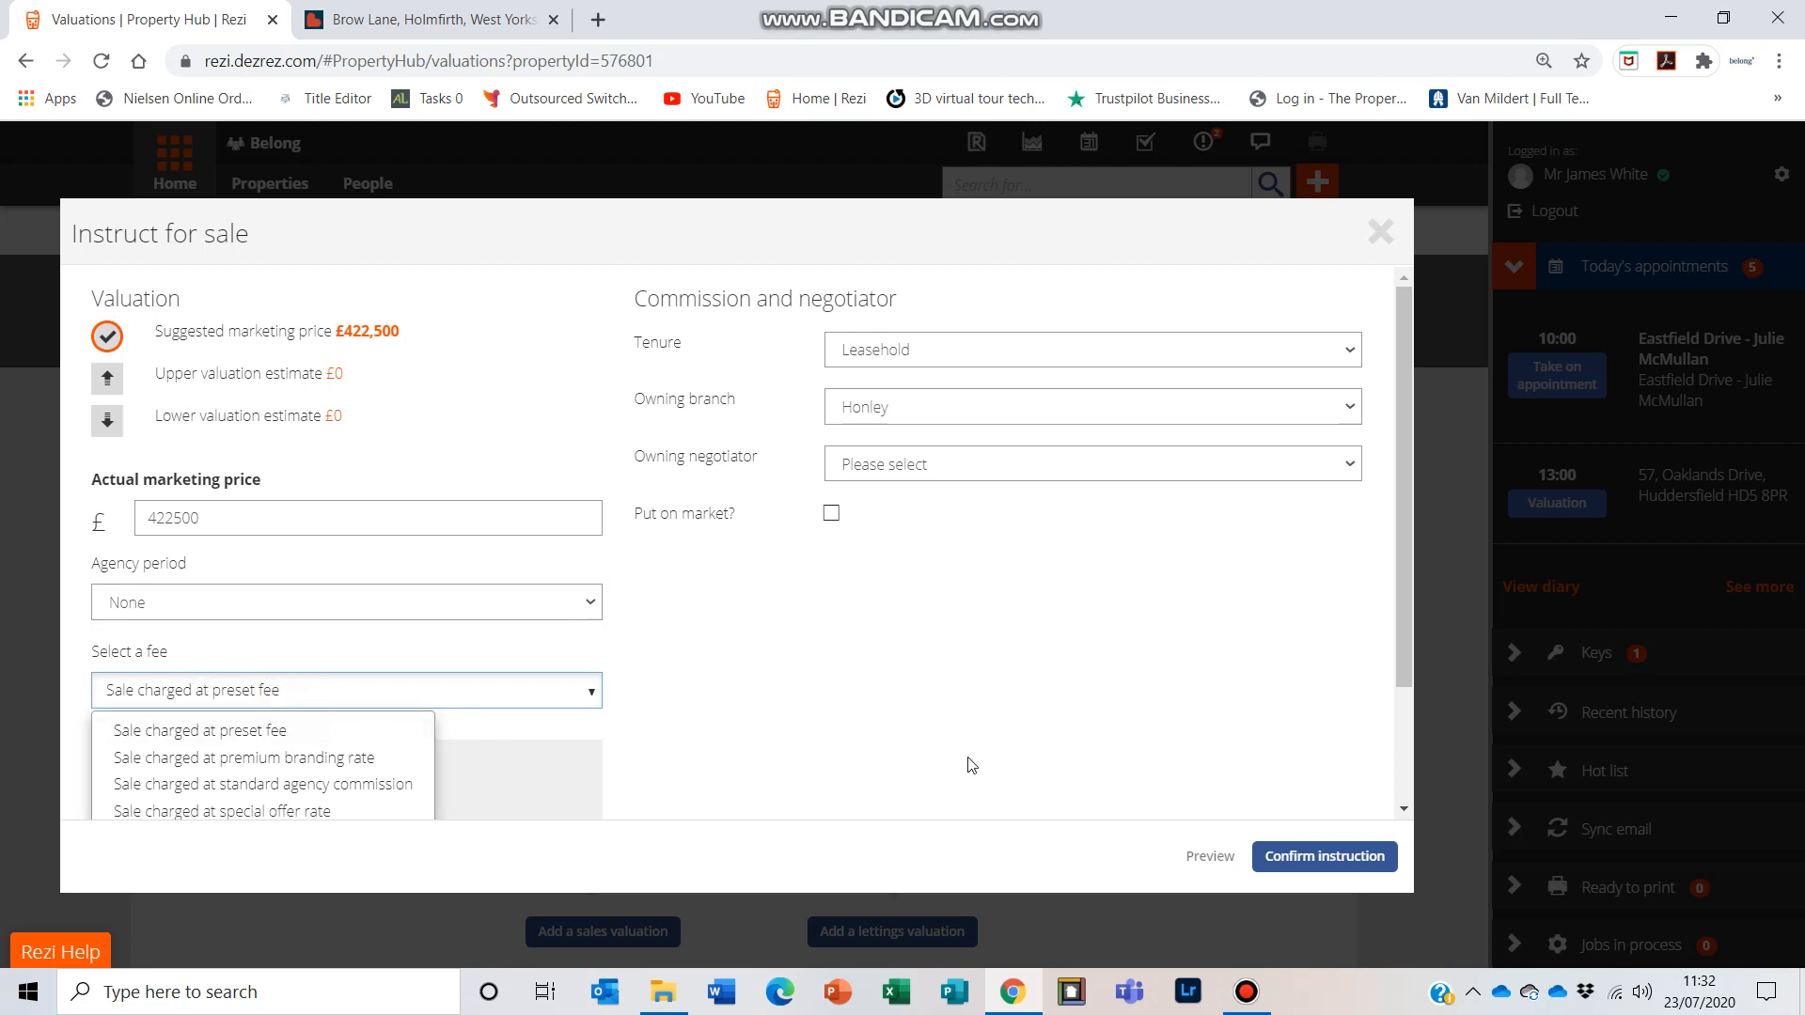
{"action": "left_click", "coordinate": [207, 730]}
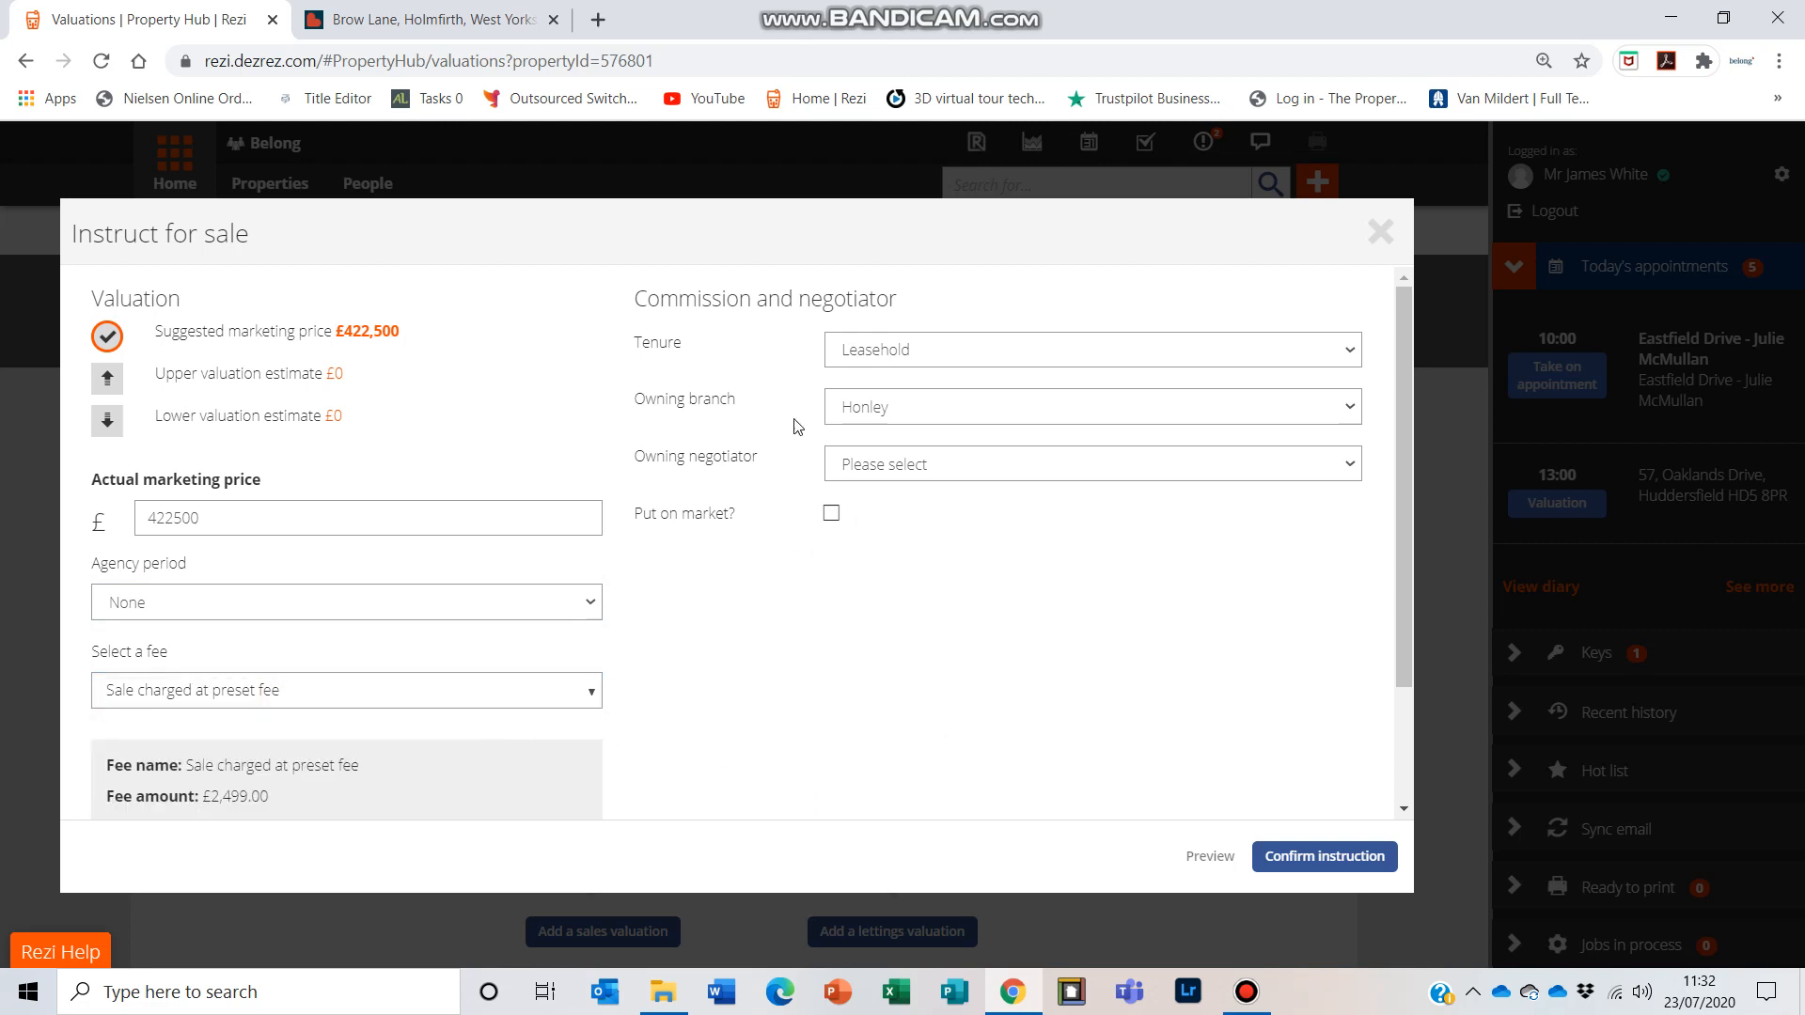
{"action": "left_click", "coordinate": [876, 353]}
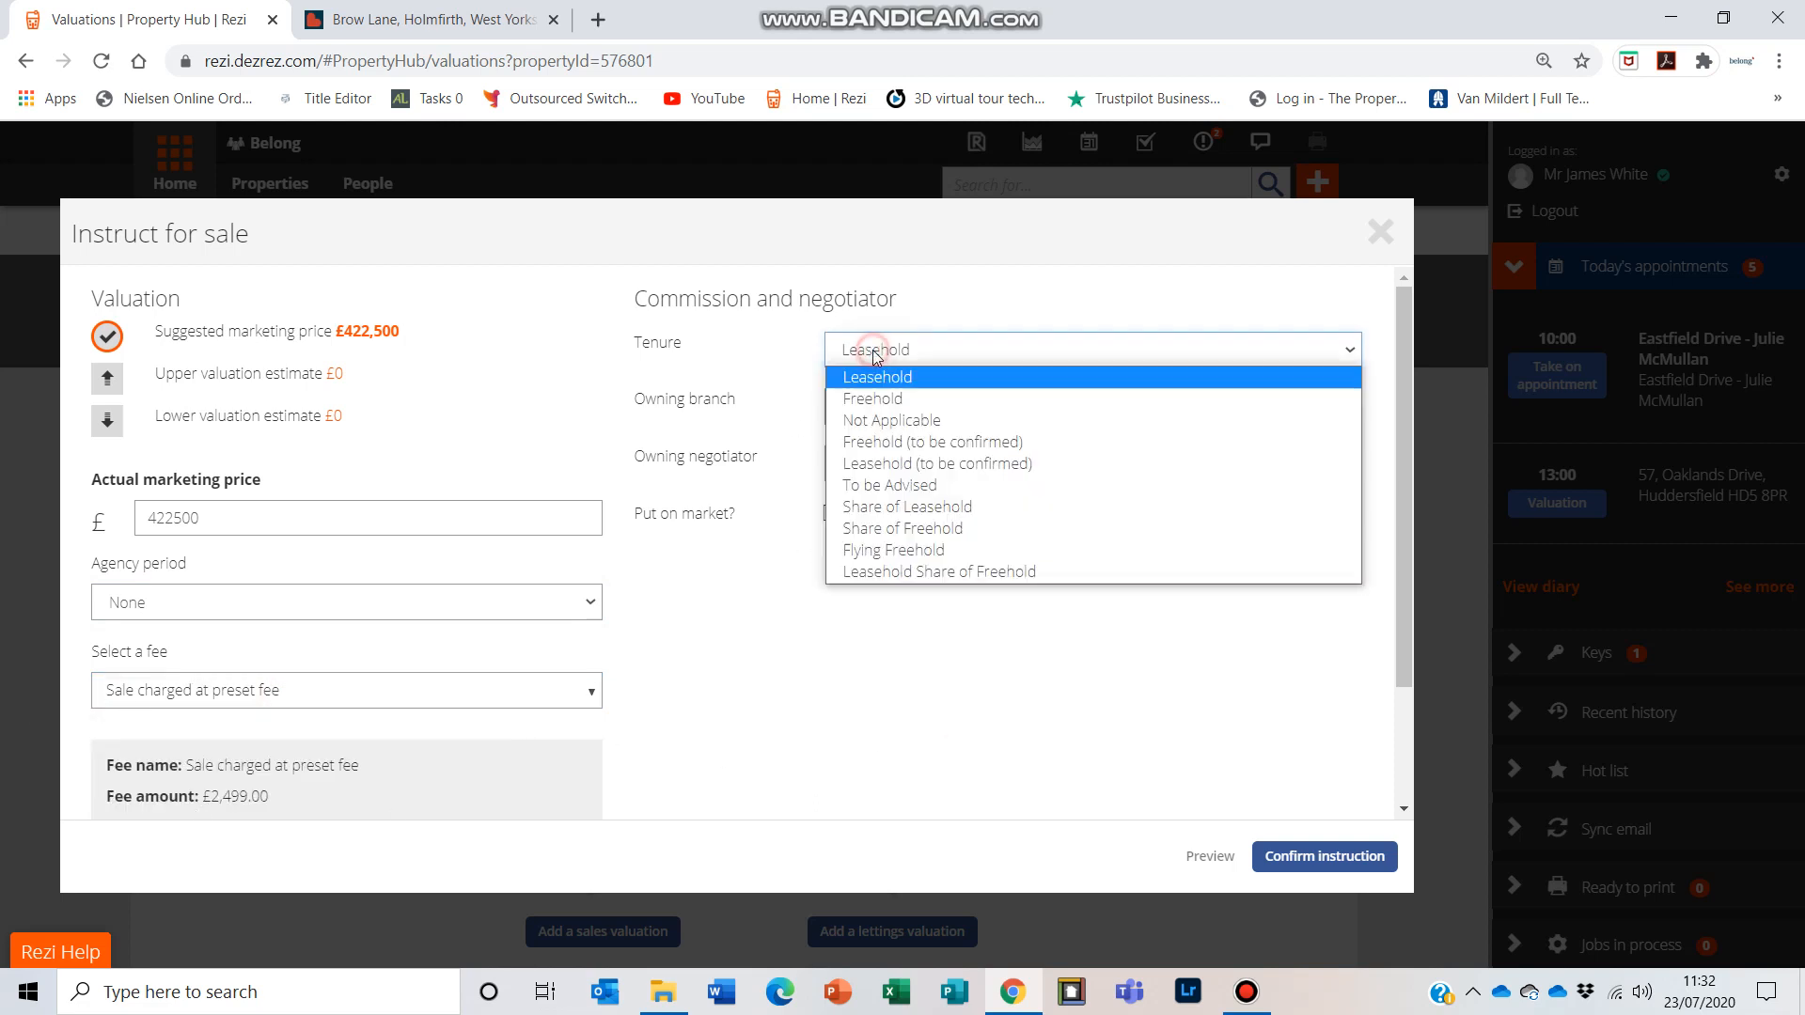
{"action": "left_click", "coordinate": [907, 400]}
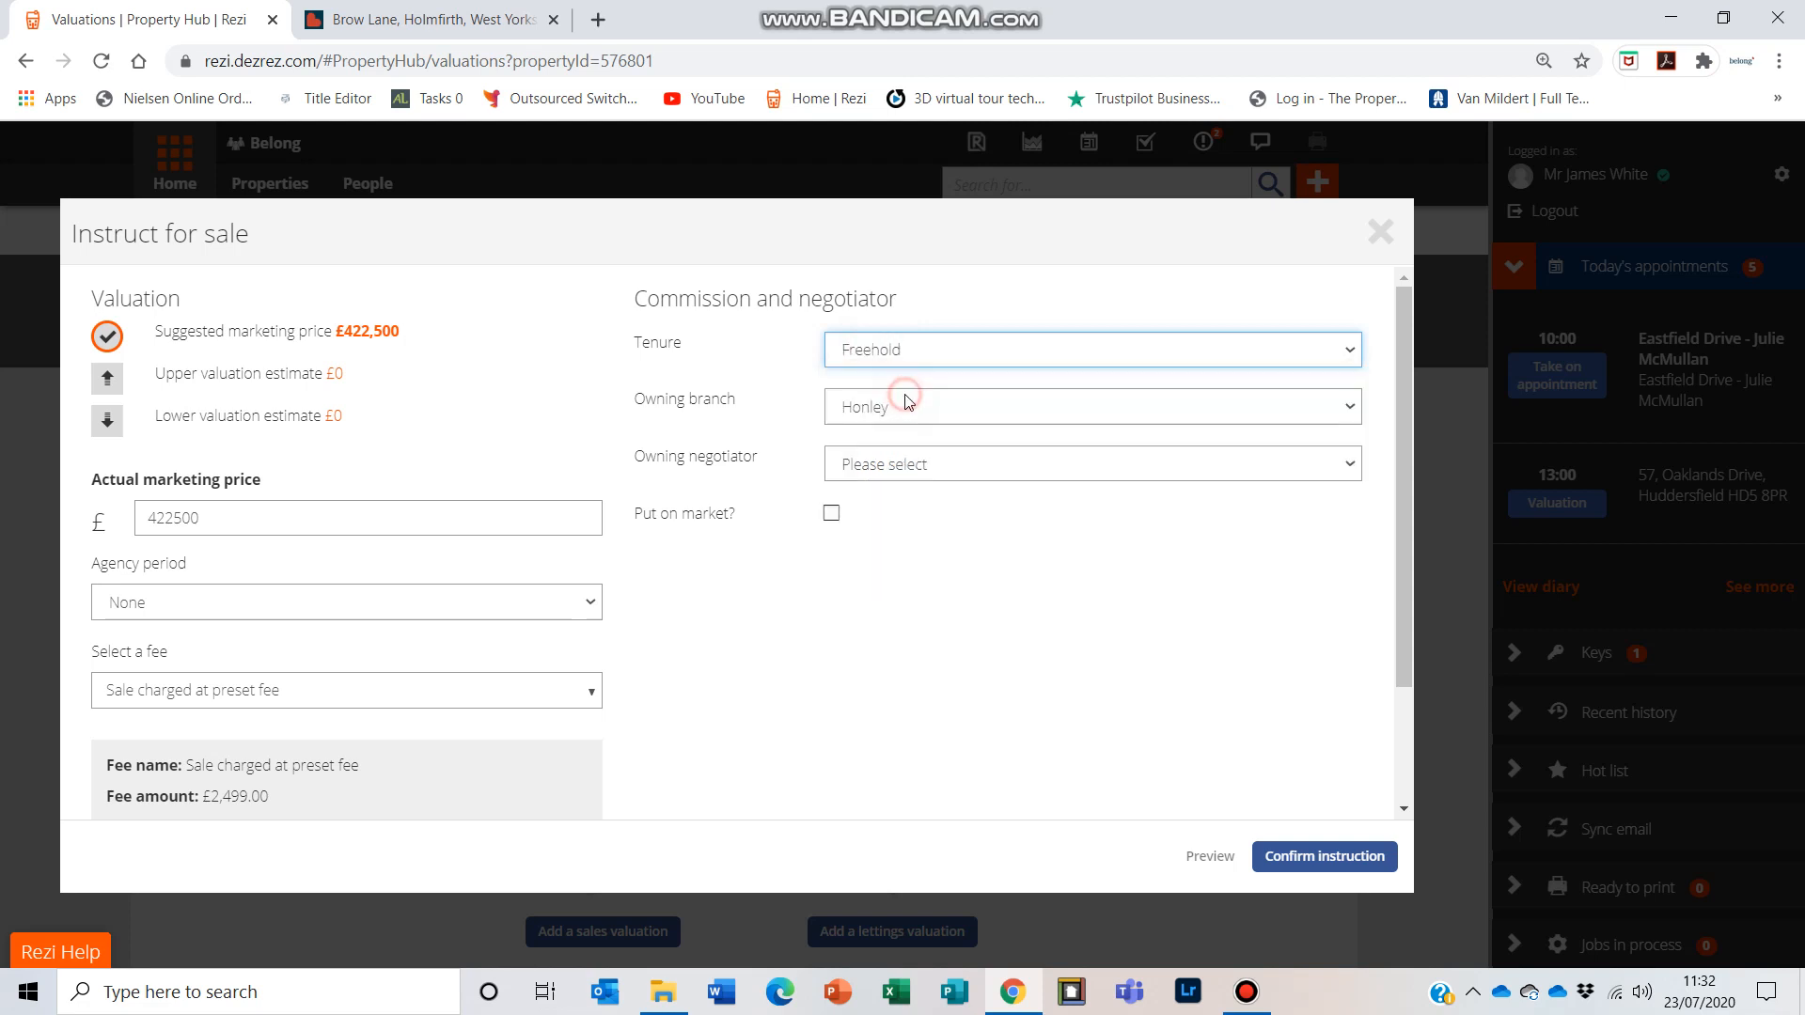
Step: Choose the logged-in agent as owning negotiator, mark the property as put on market, and confirm the instruction
{"action": "left_click", "coordinate": [893, 465]}
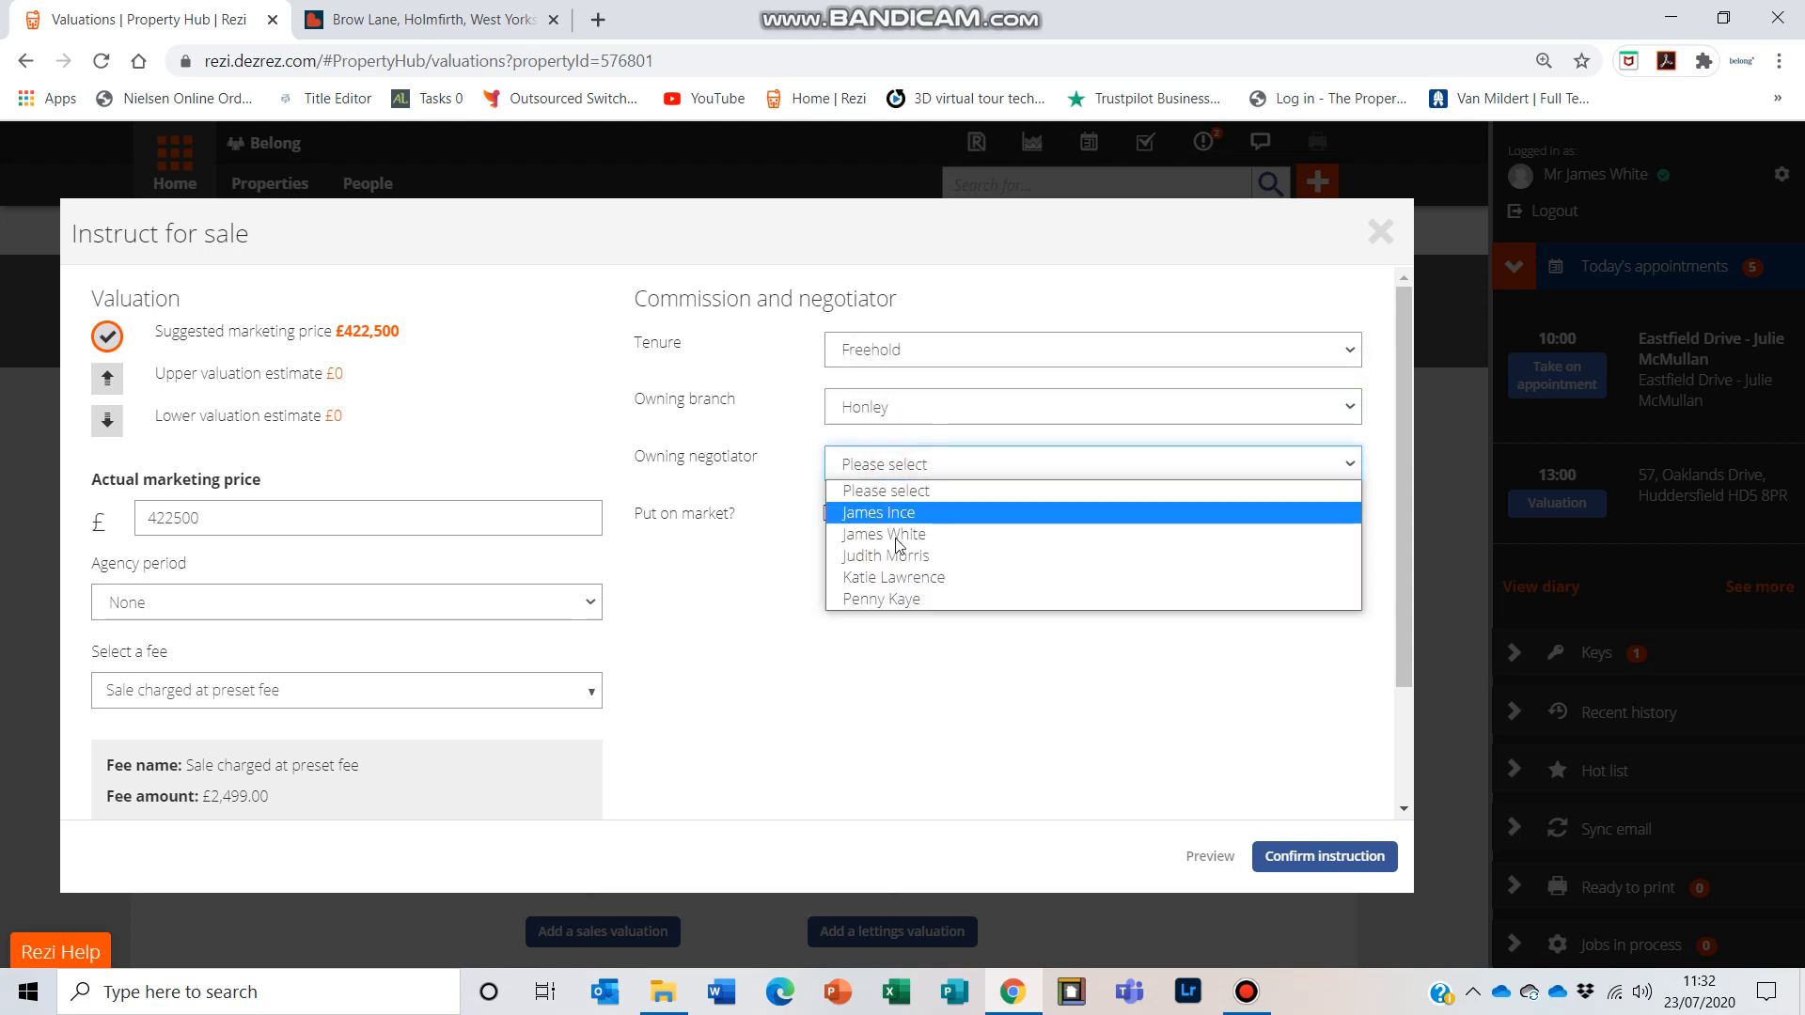
{"action": "left_click", "coordinate": [897, 536]}
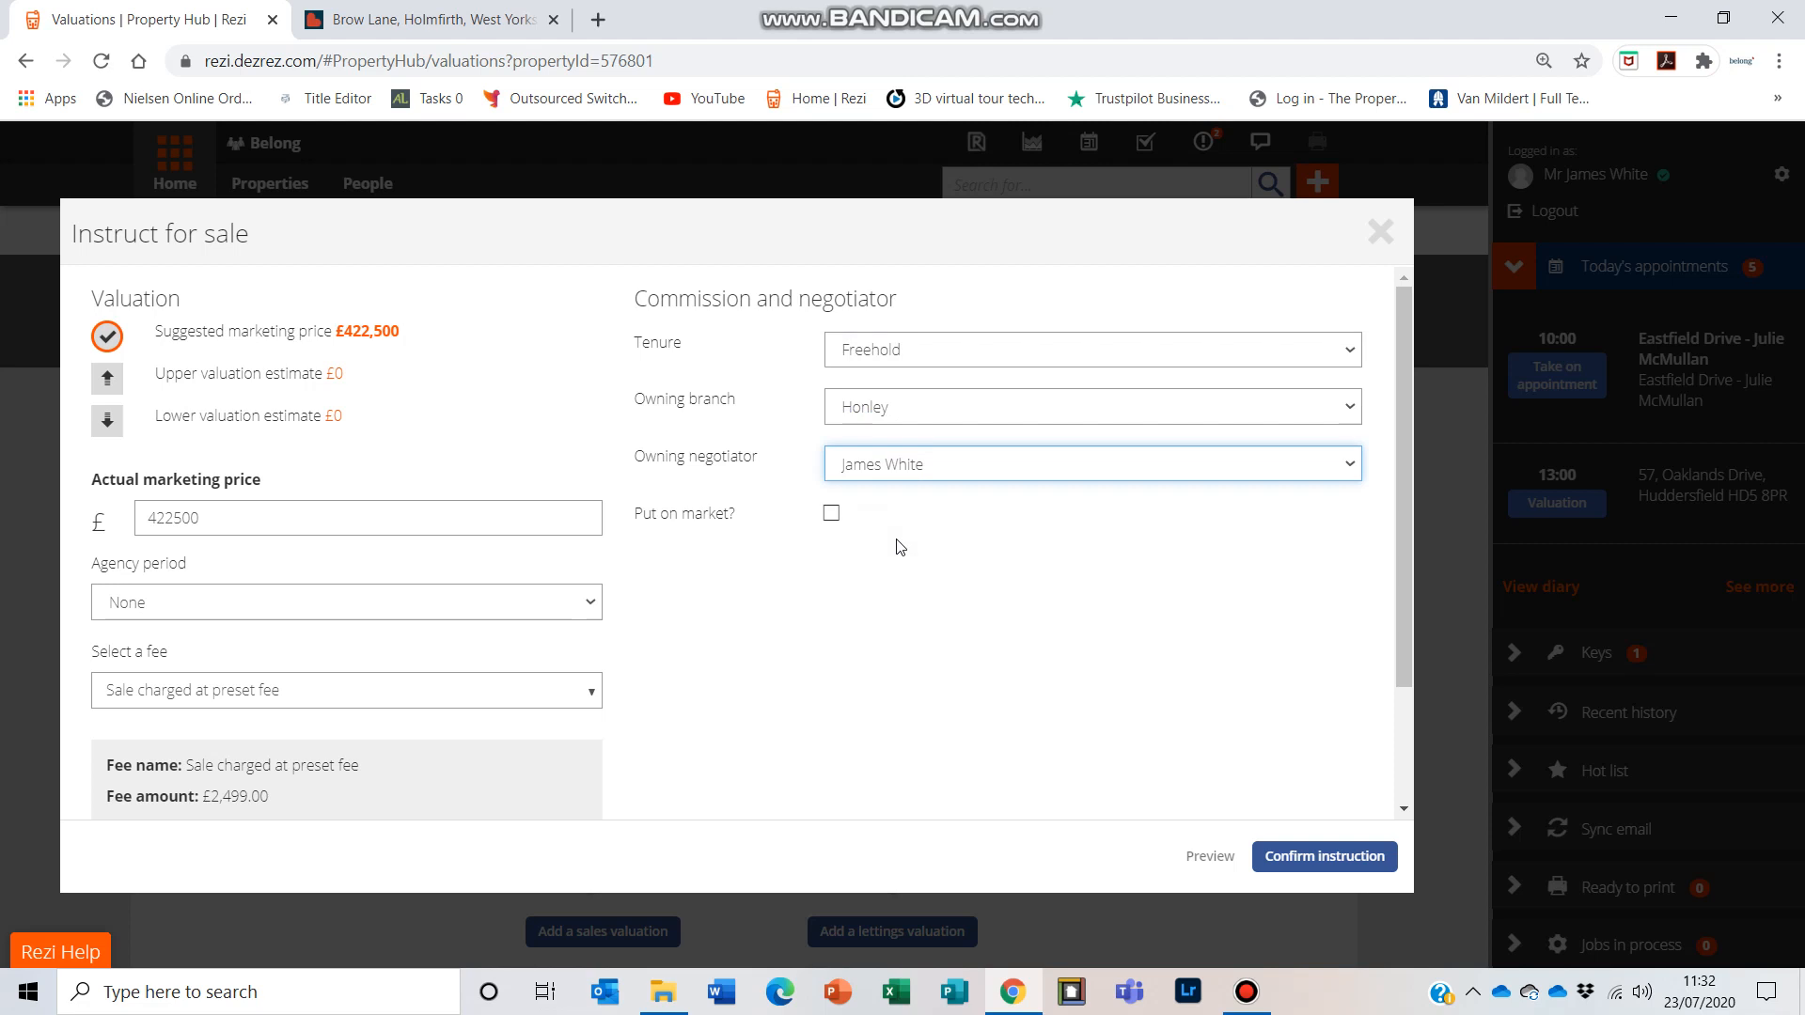
{"action": "left_click", "coordinate": [833, 517]}
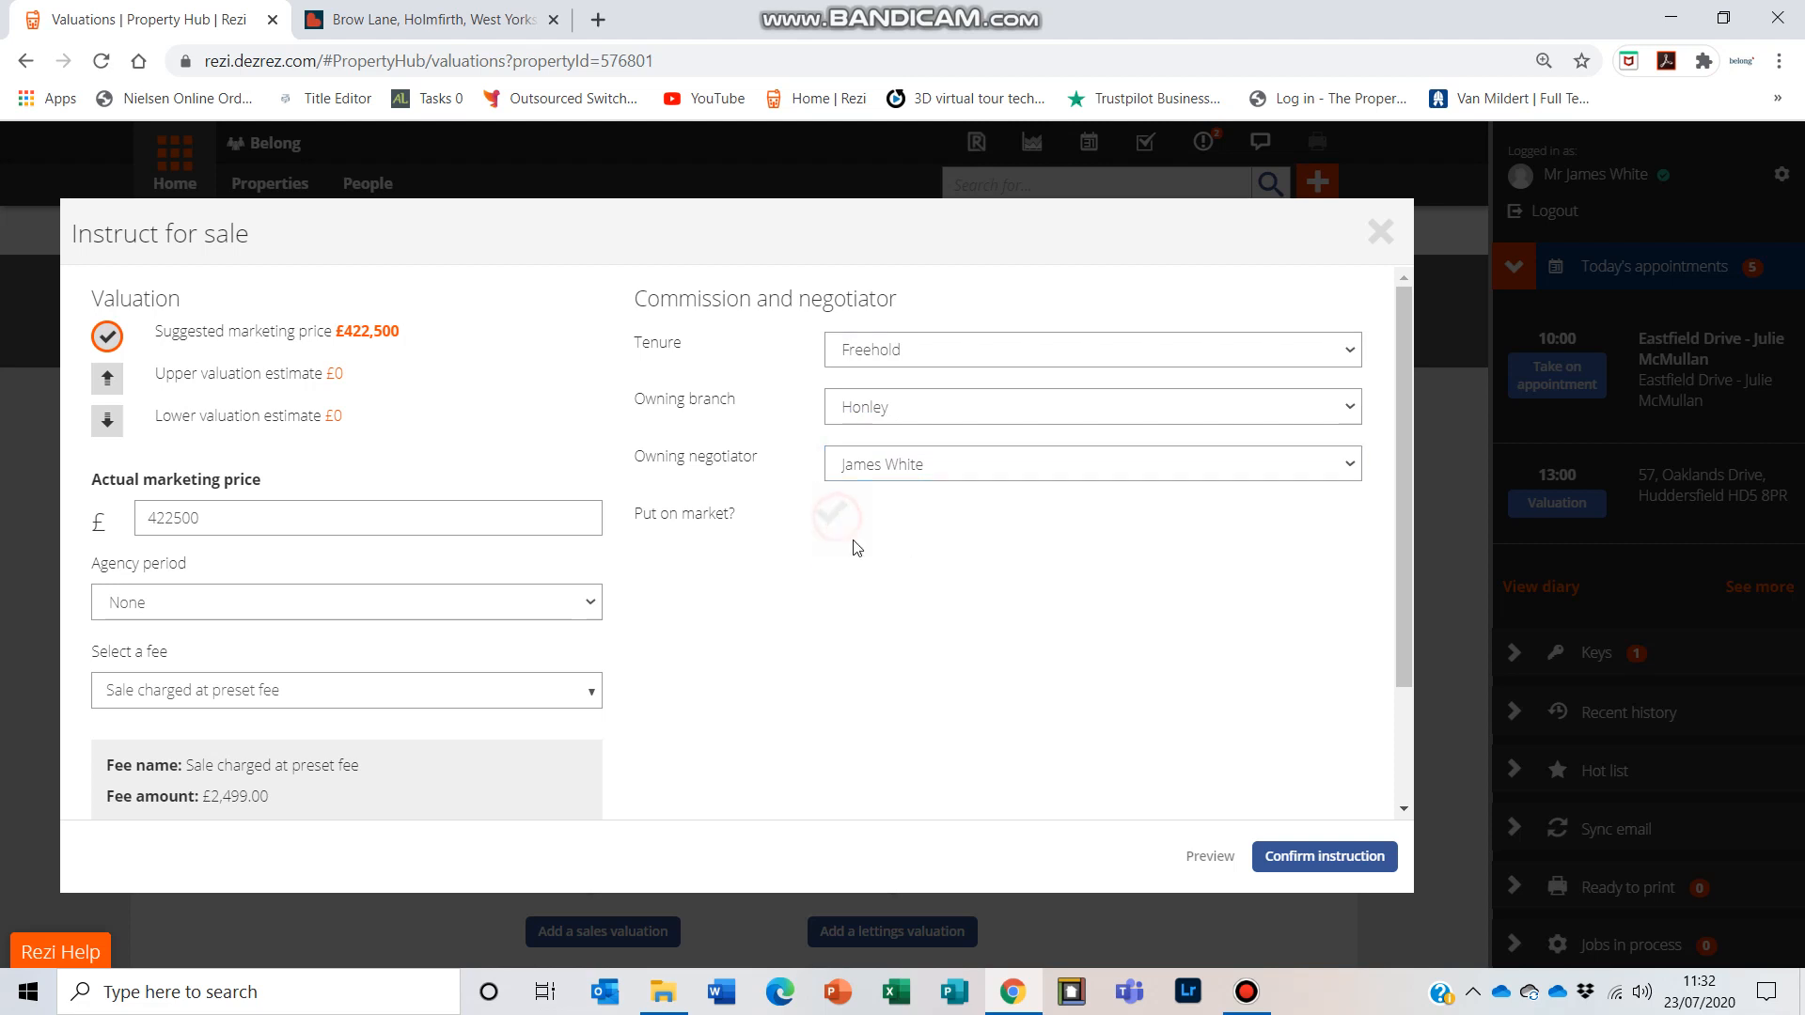
{"action": "left_click", "coordinate": [1323, 857]}
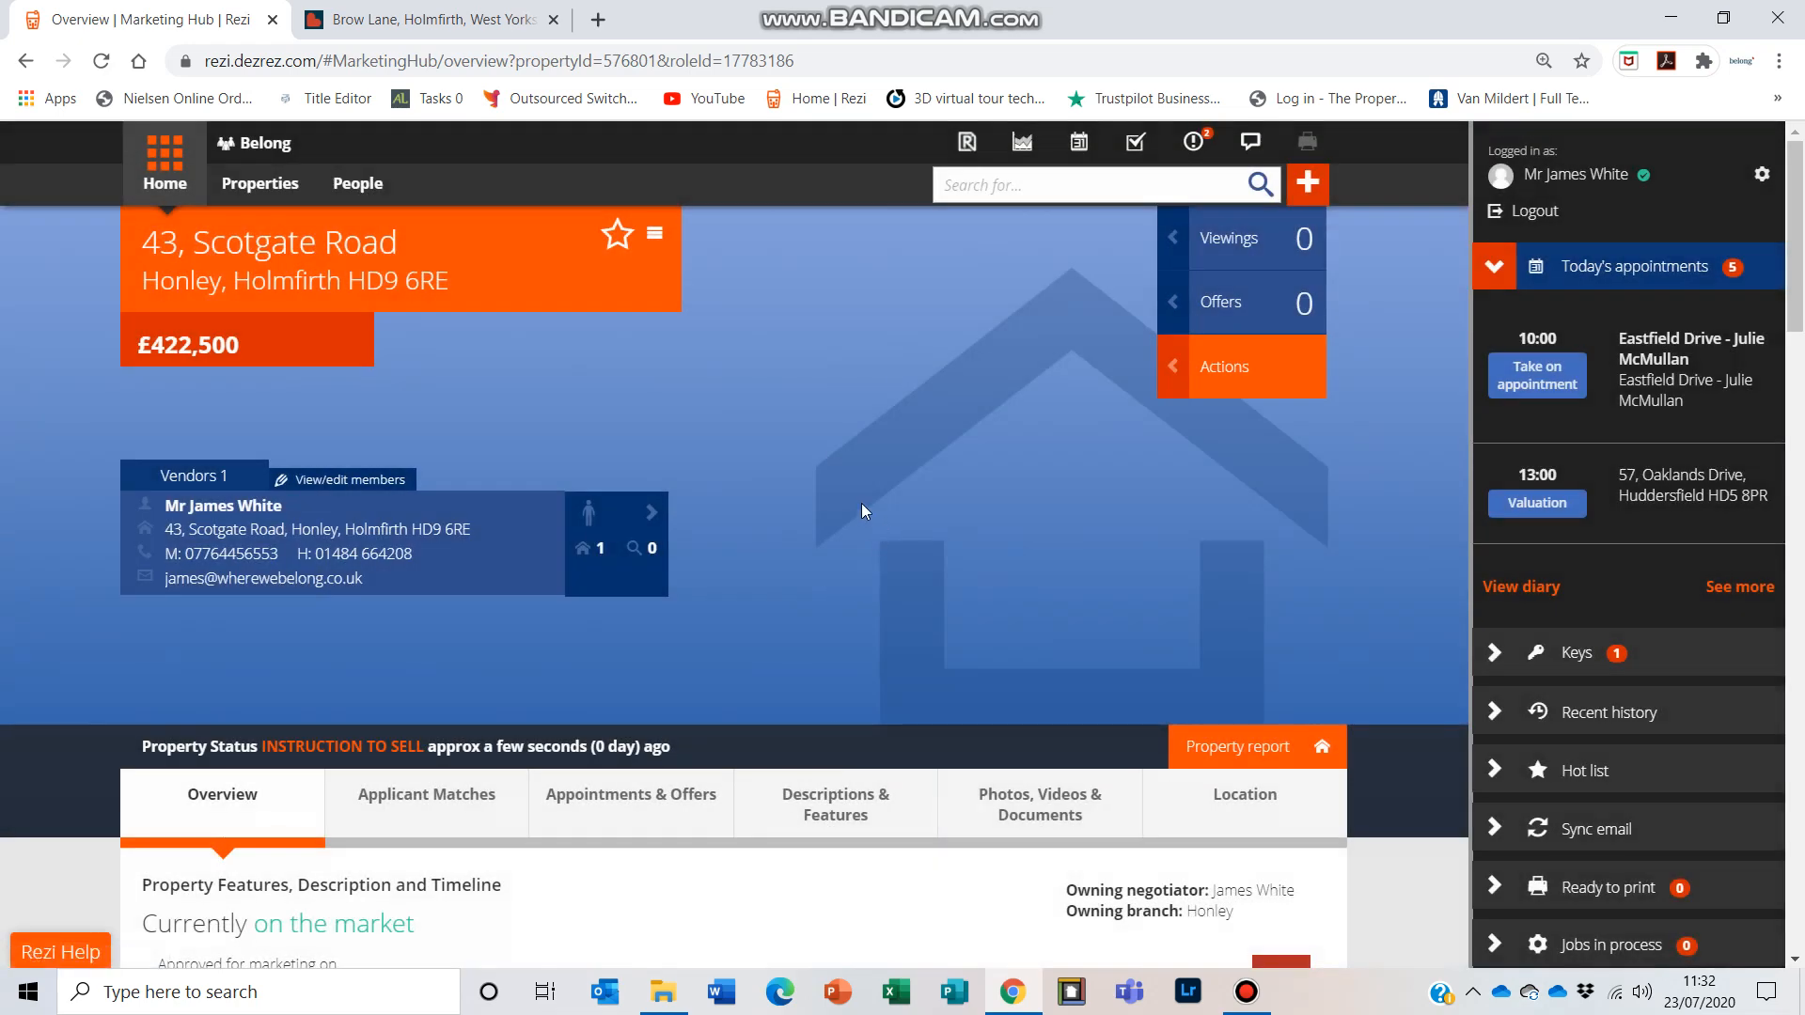
Step: Review the instructed property's overview, applicant matches, and appointments and offers
{"action": "scroll", "coordinate": [861, 504], "scroll_direction": "down", "scroll_amount": 1}
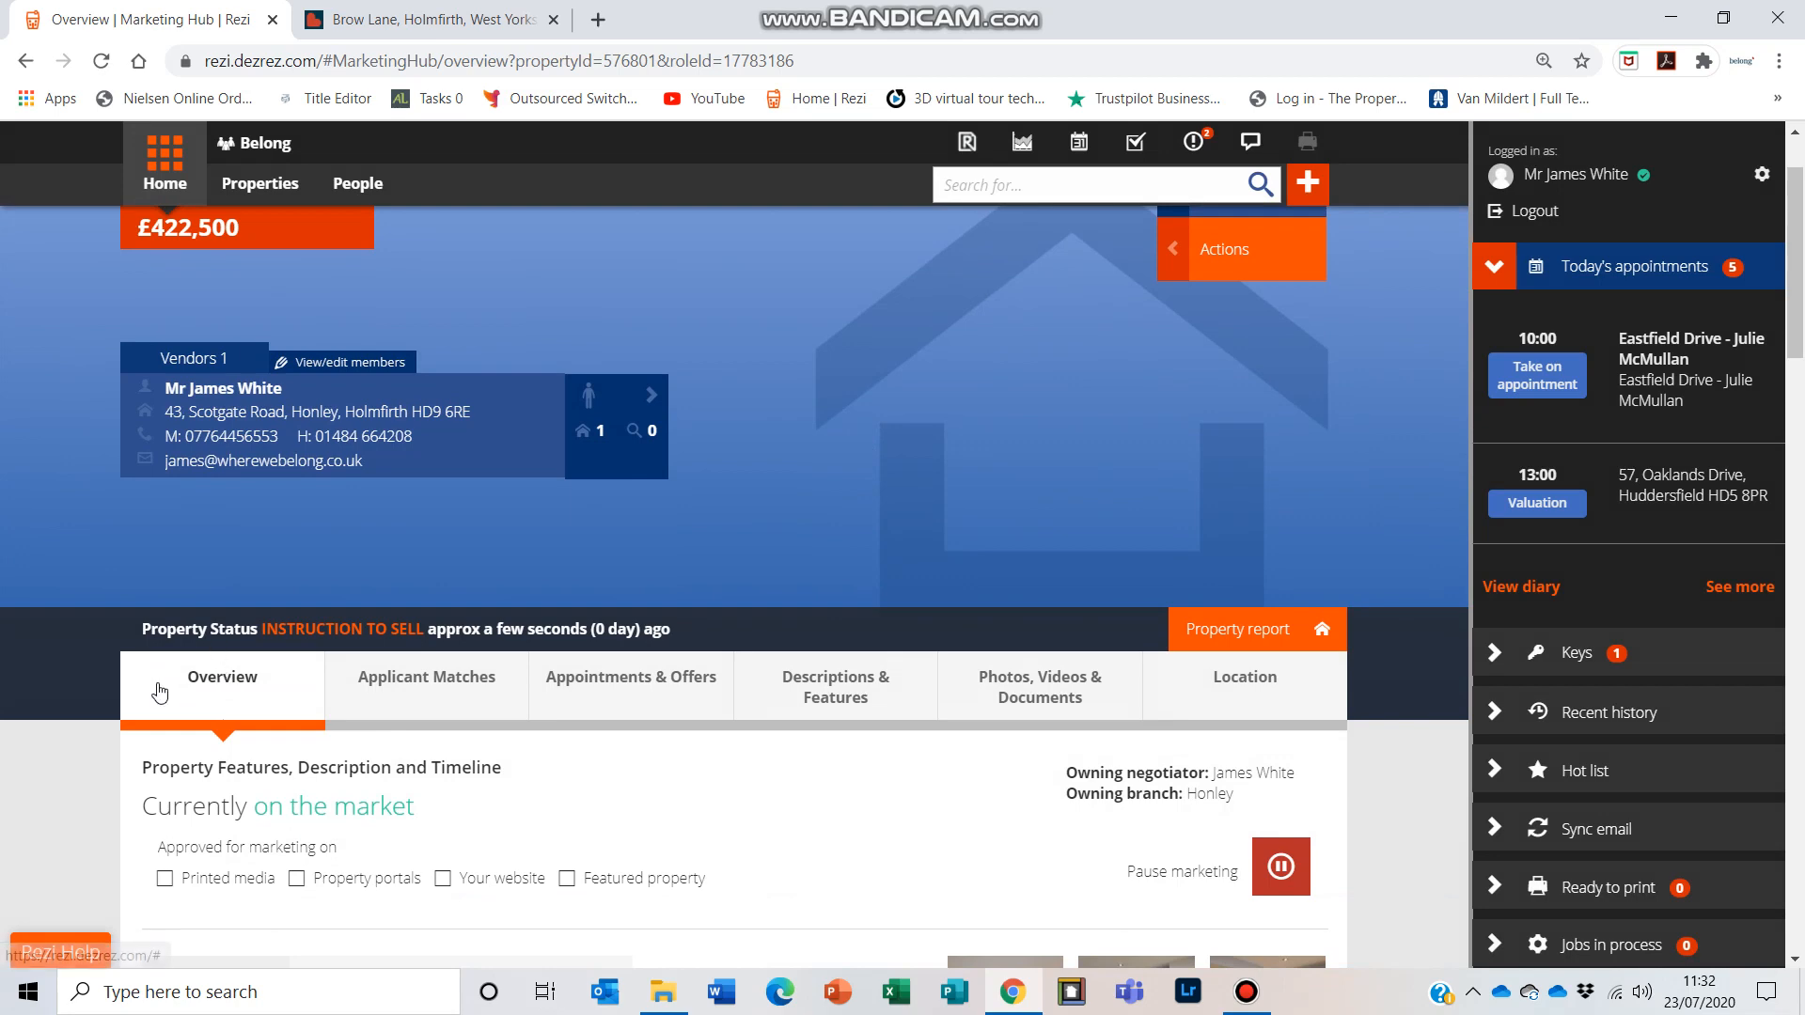
{"action": "scroll", "coordinate": [705, 714], "scroll_direction": "down", "scroll_amount": 5}
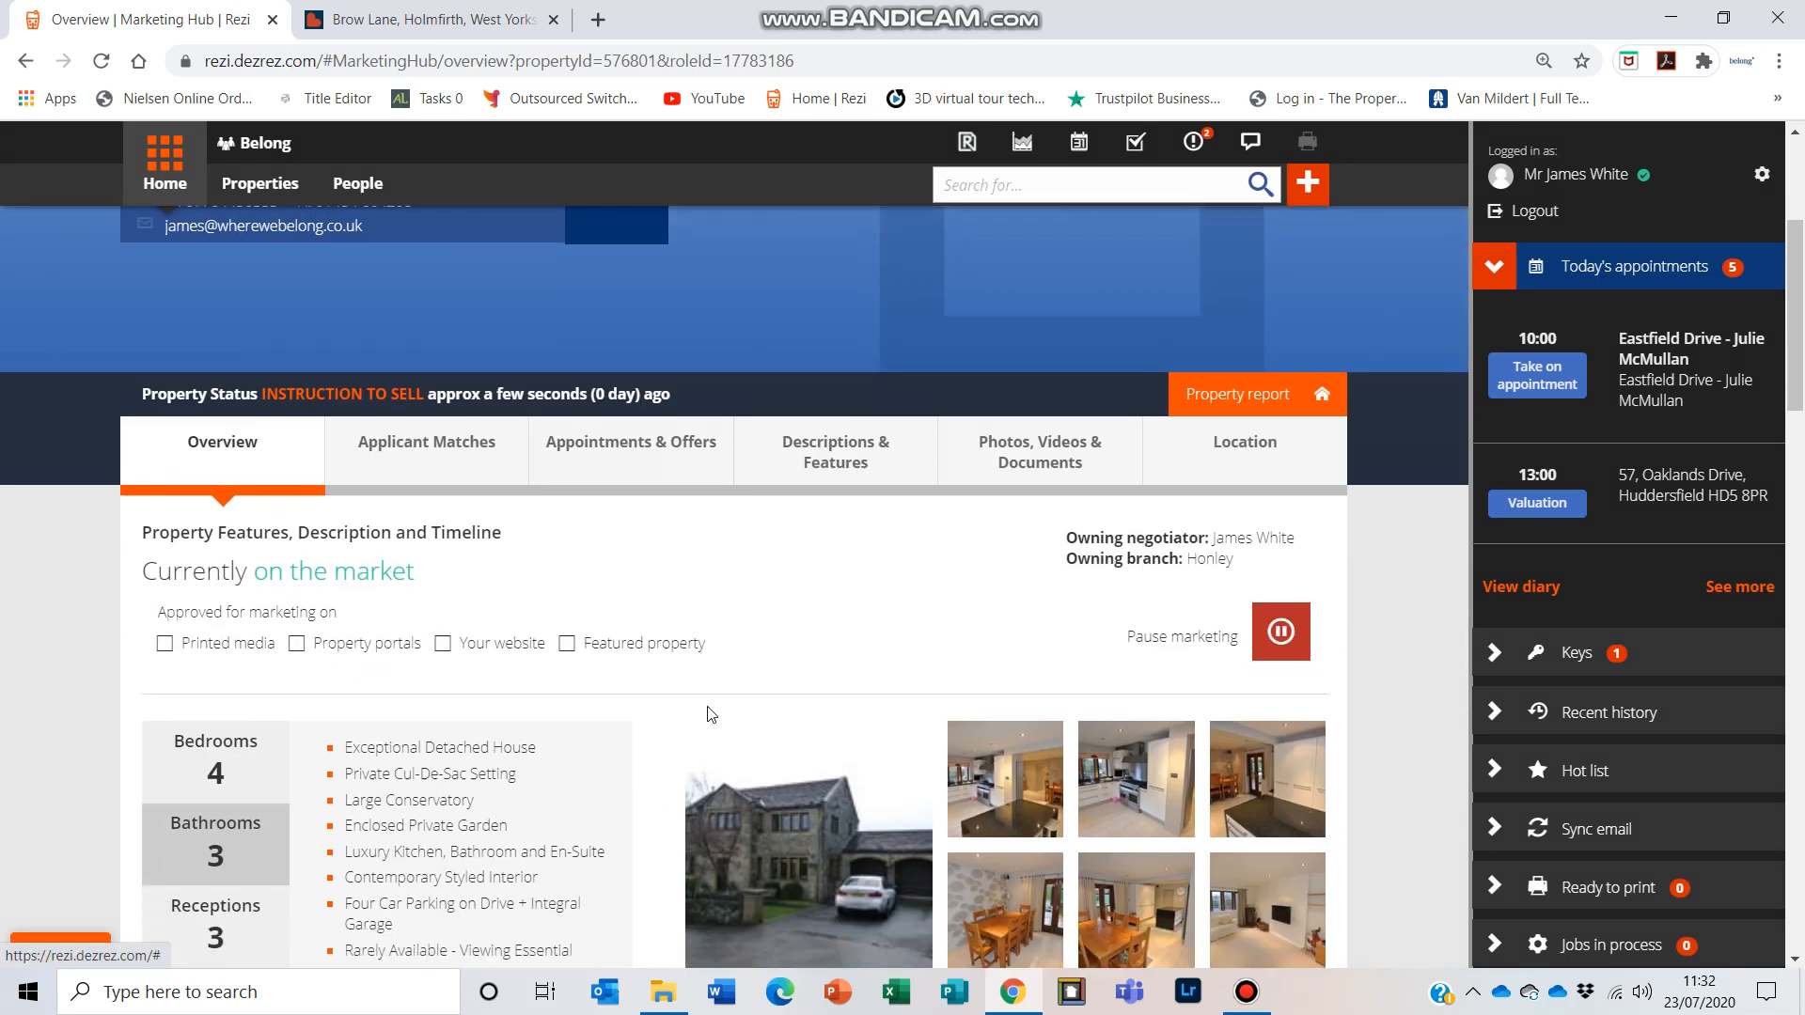
{"action": "scroll", "coordinate": [940, 799], "scroll_direction": "up", "scroll_amount": 3}
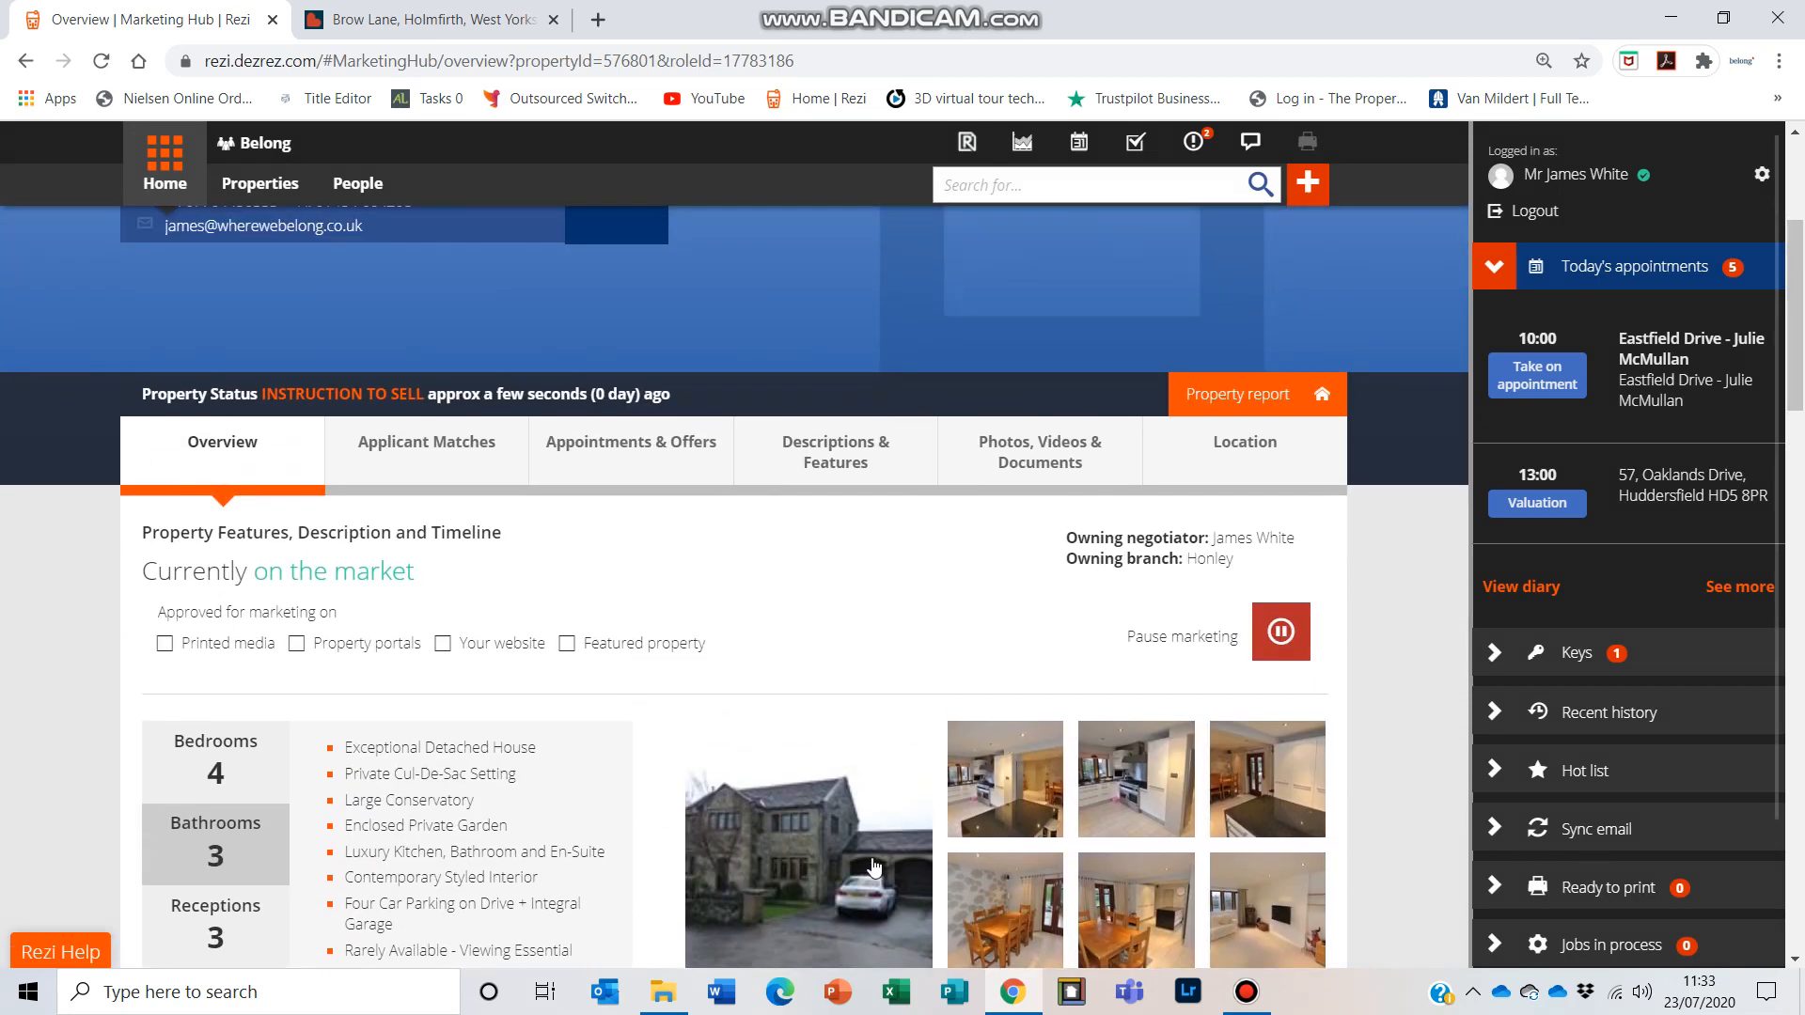
{"action": "scroll", "coordinate": [529, 570], "scroll_direction": "down", "scroll_amount": 2}
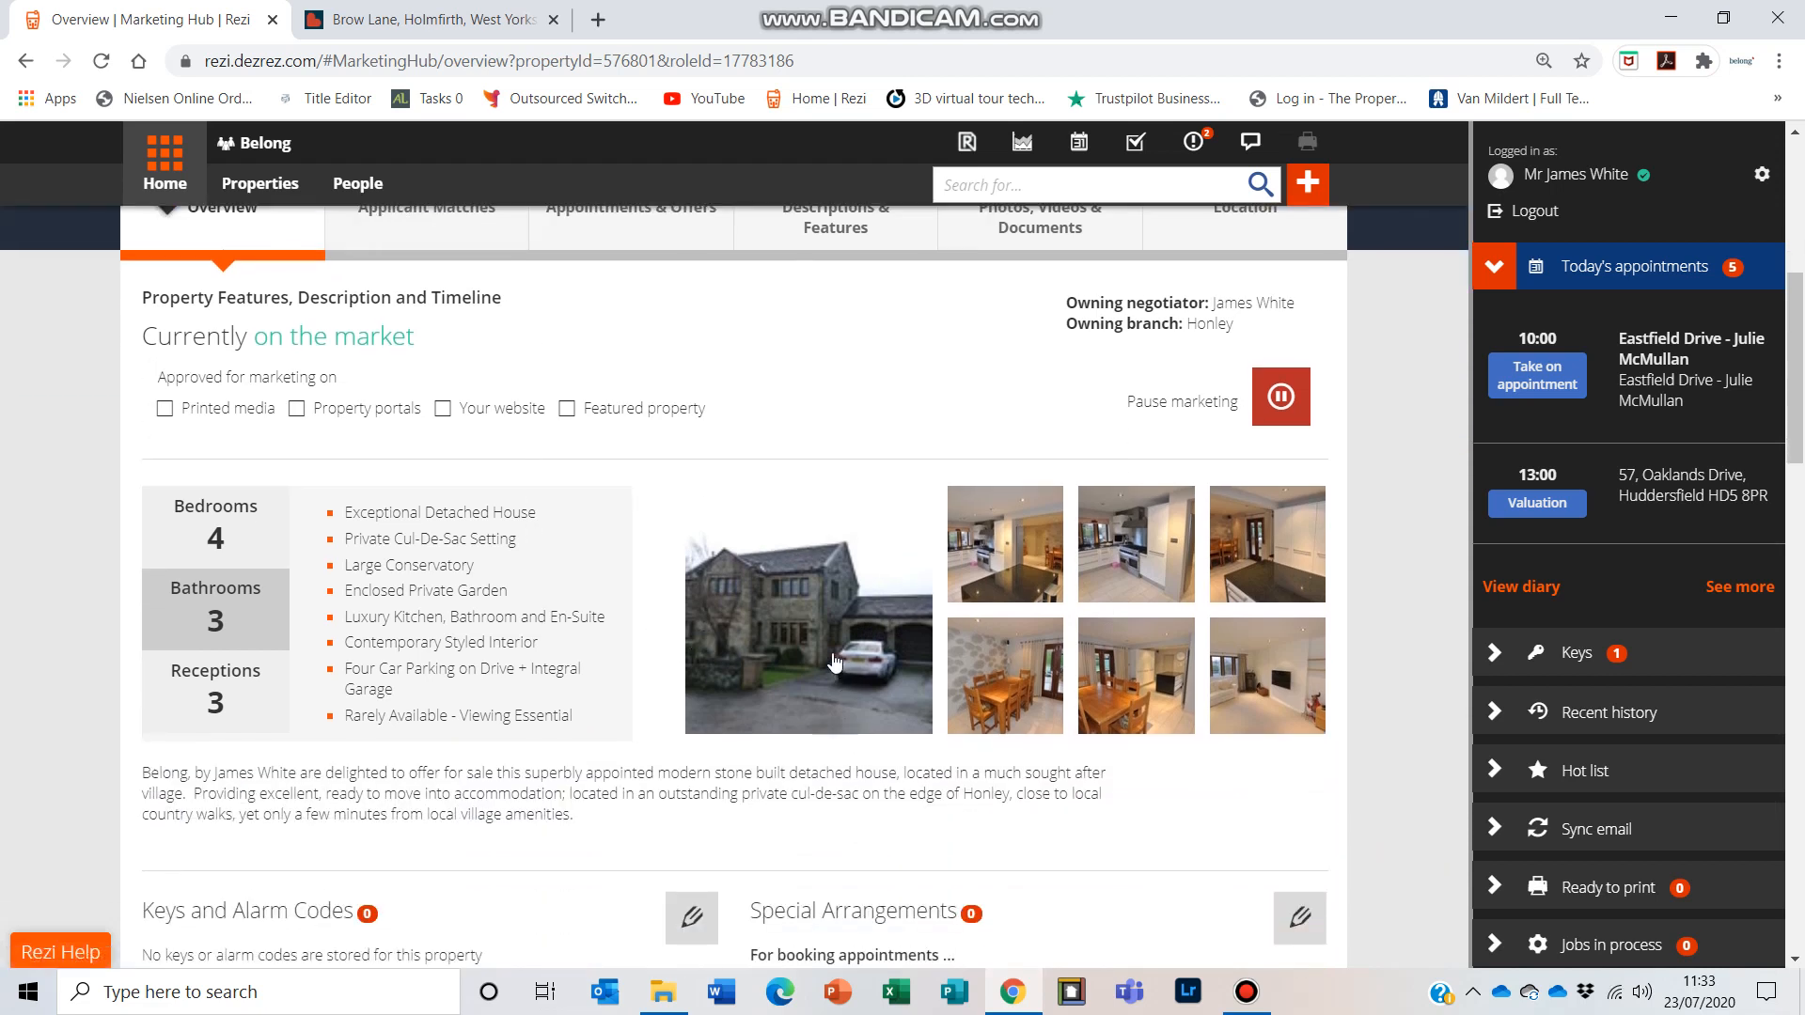
{"action": "scroll", "coordinate": [712, 625], "scroll_direction": "up", "scroll_amount": 1}
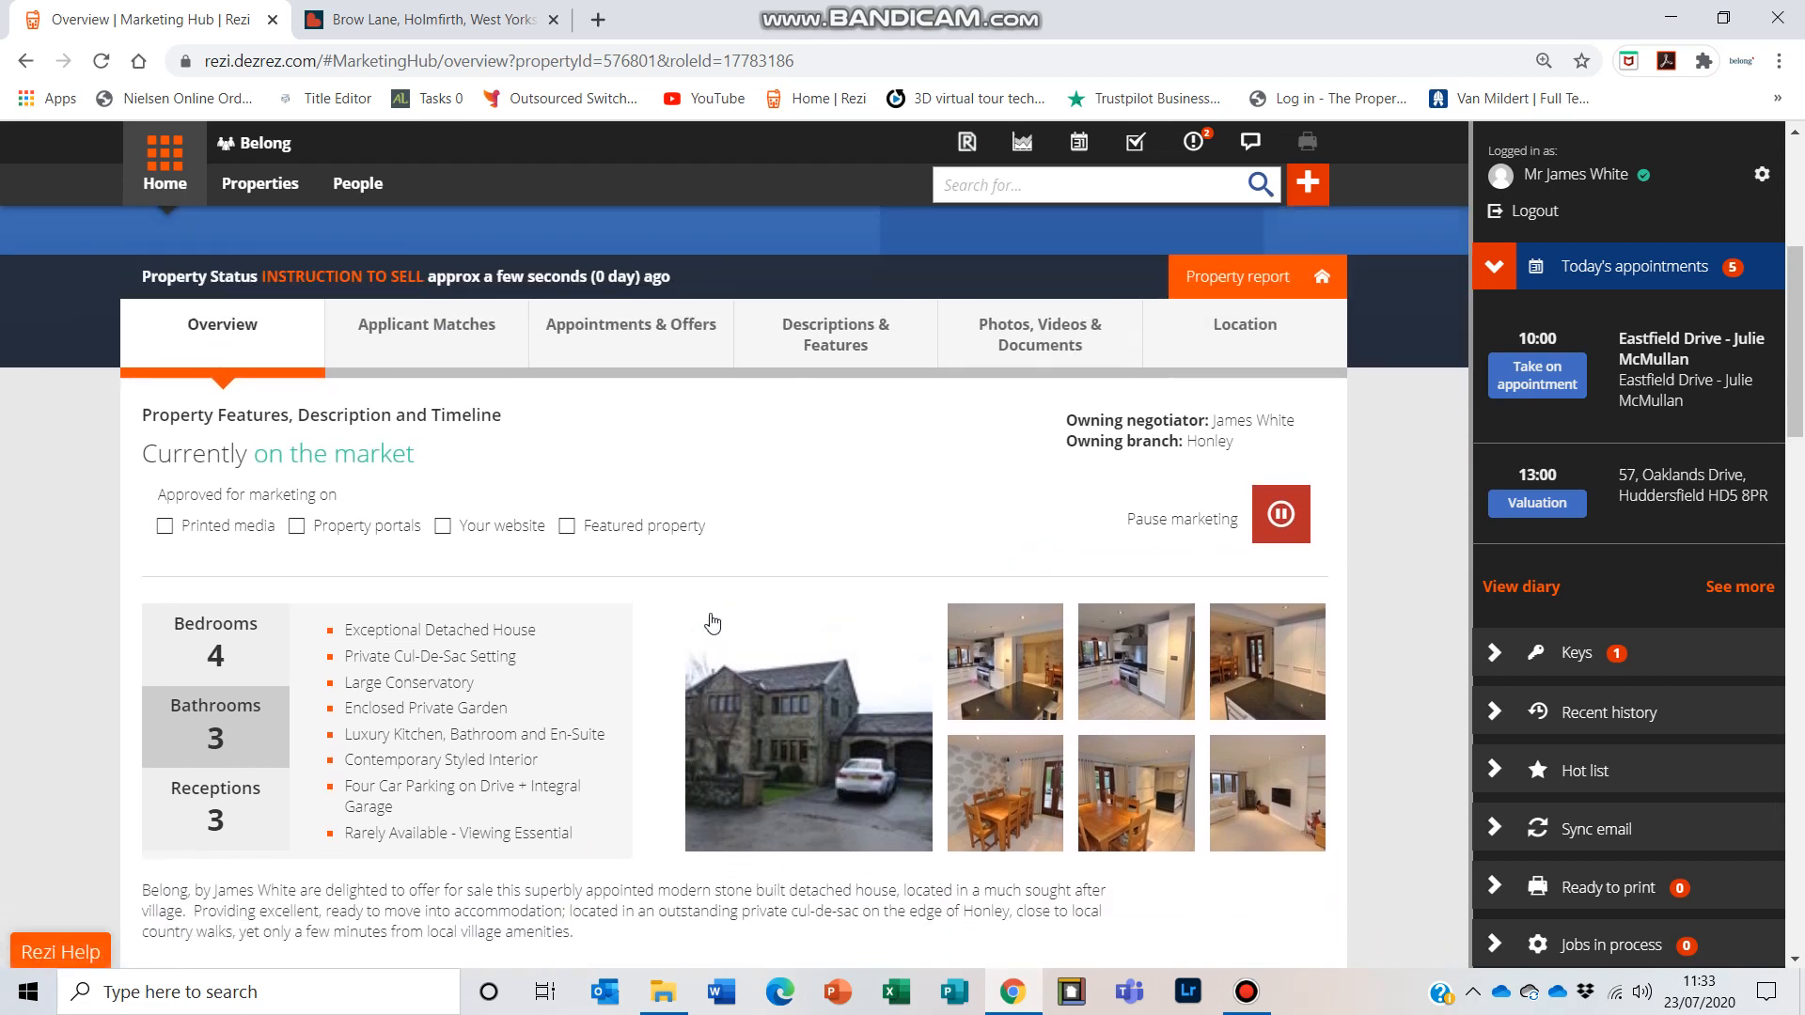
{"action": "left_click", "coordinate": [422, 342]}
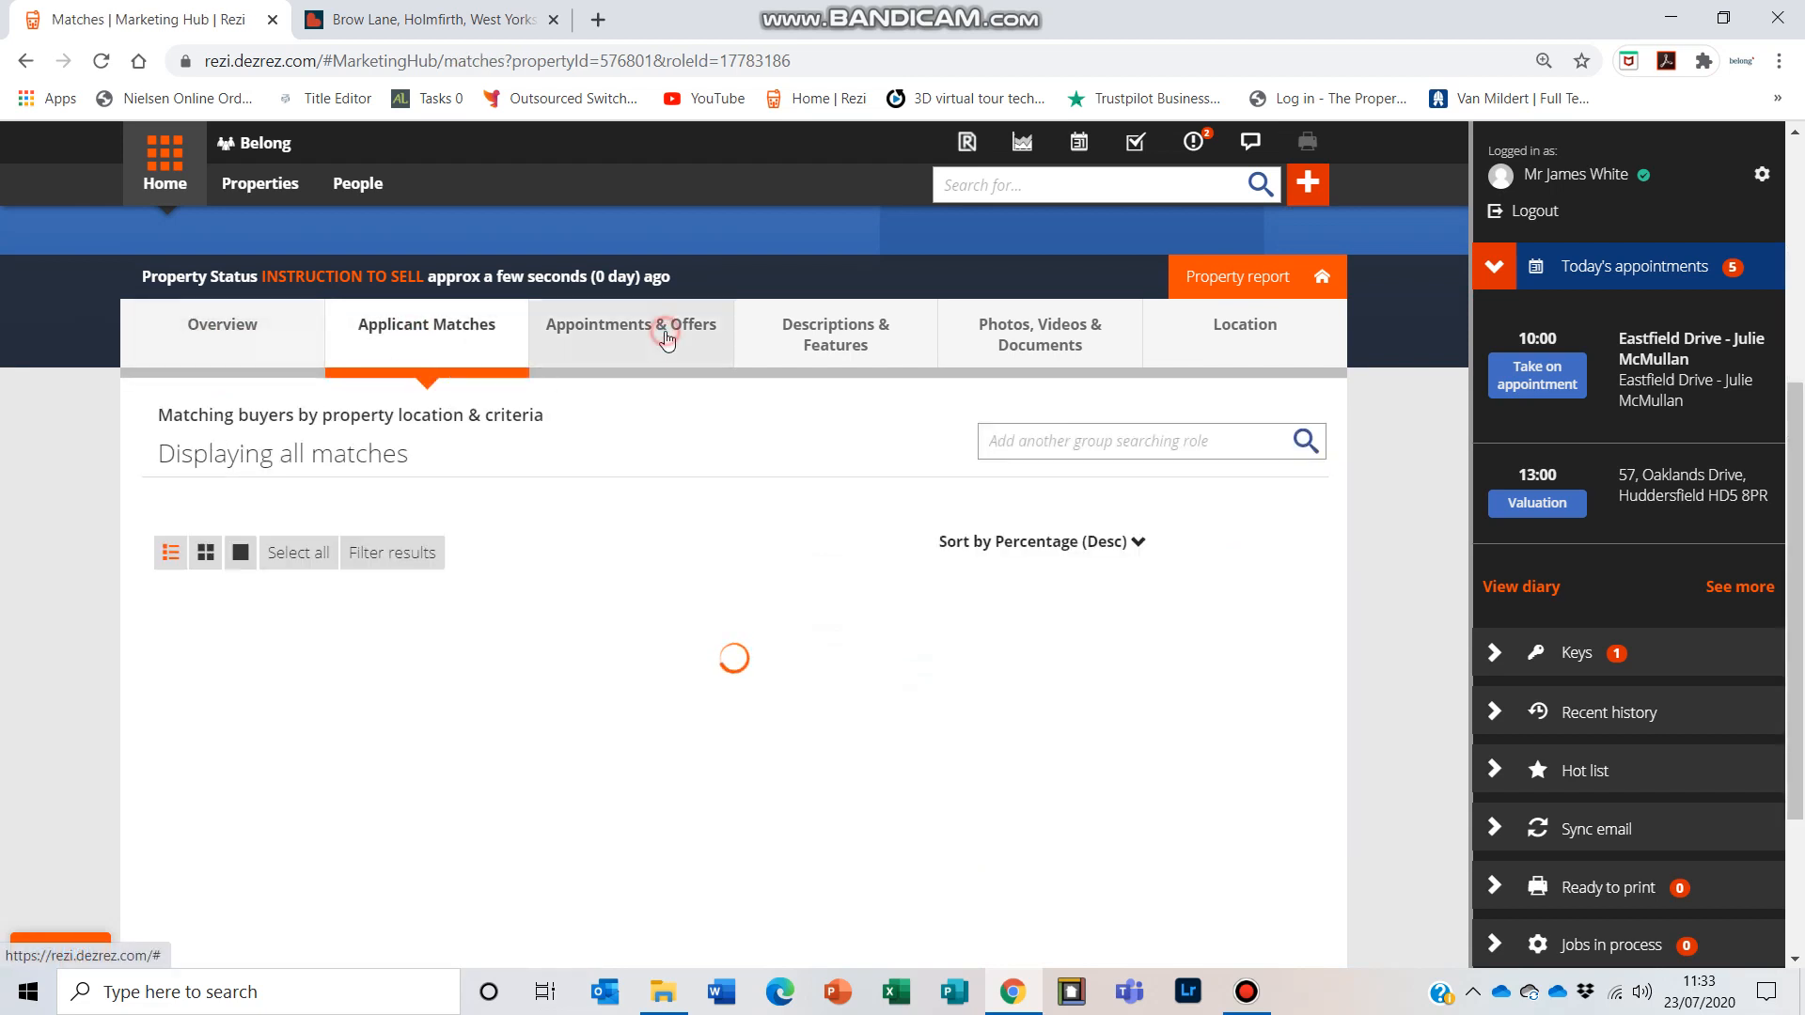
{"action": "left_click", "coordinate": [601, 329]}
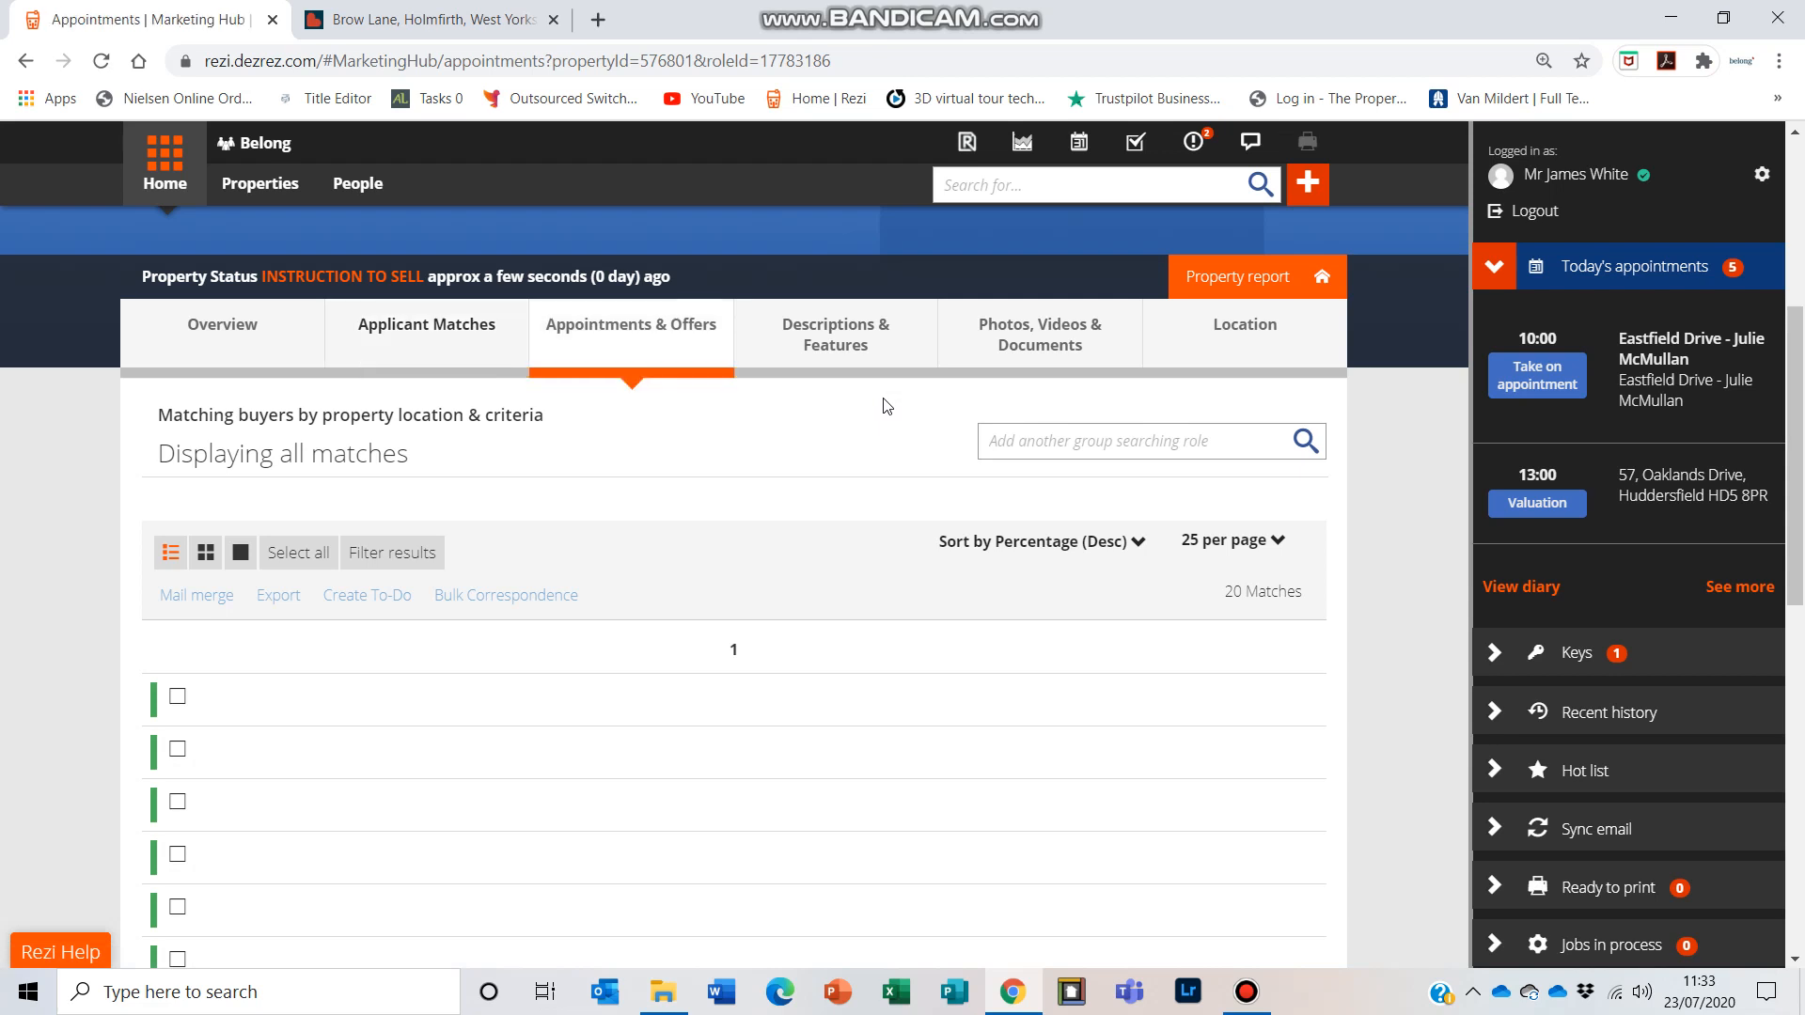
Step: In the property's rooms and features, set the number of conservatories to 1 and save
{"action": "left_click", "coordinate": [817, 340]}
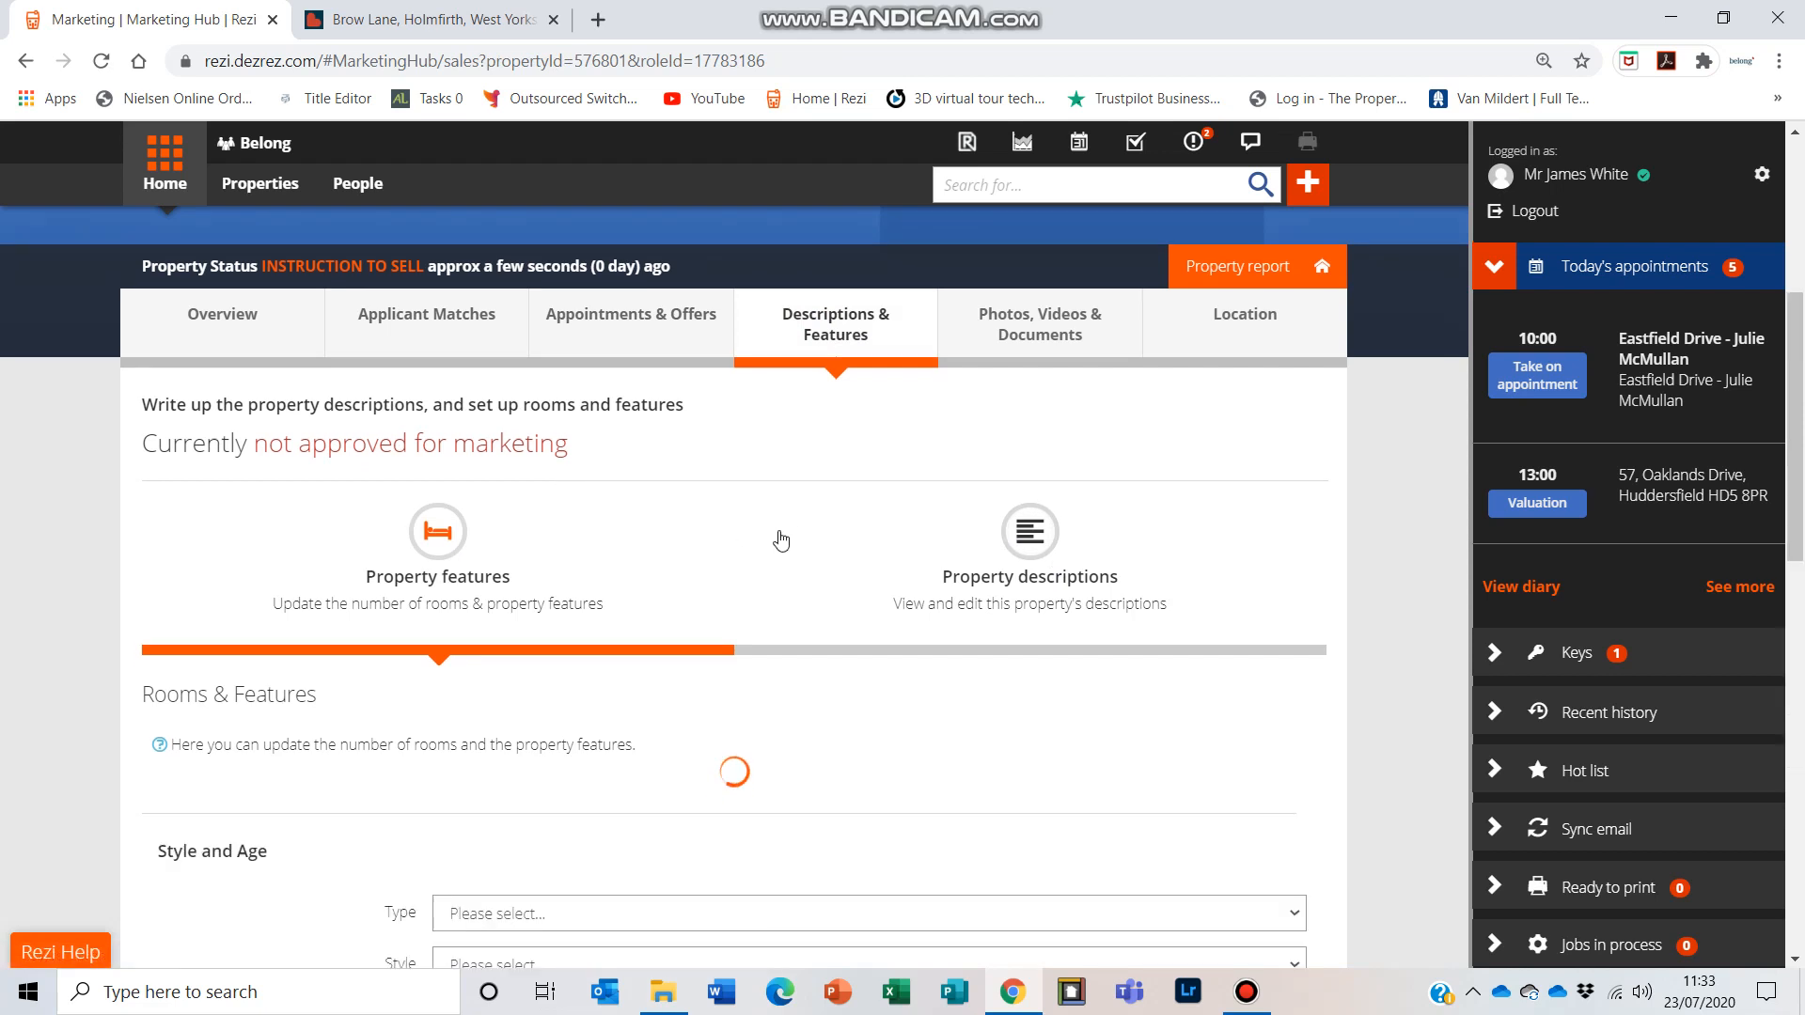
{"action": "scroll", "coordinate": [773, 529], "scroll_direction": "down", "scroll_amount": 2}
{"action": "scroll", "coordinate": [552, 439], "scroll_direction": "up", "scroll_amount": 2}
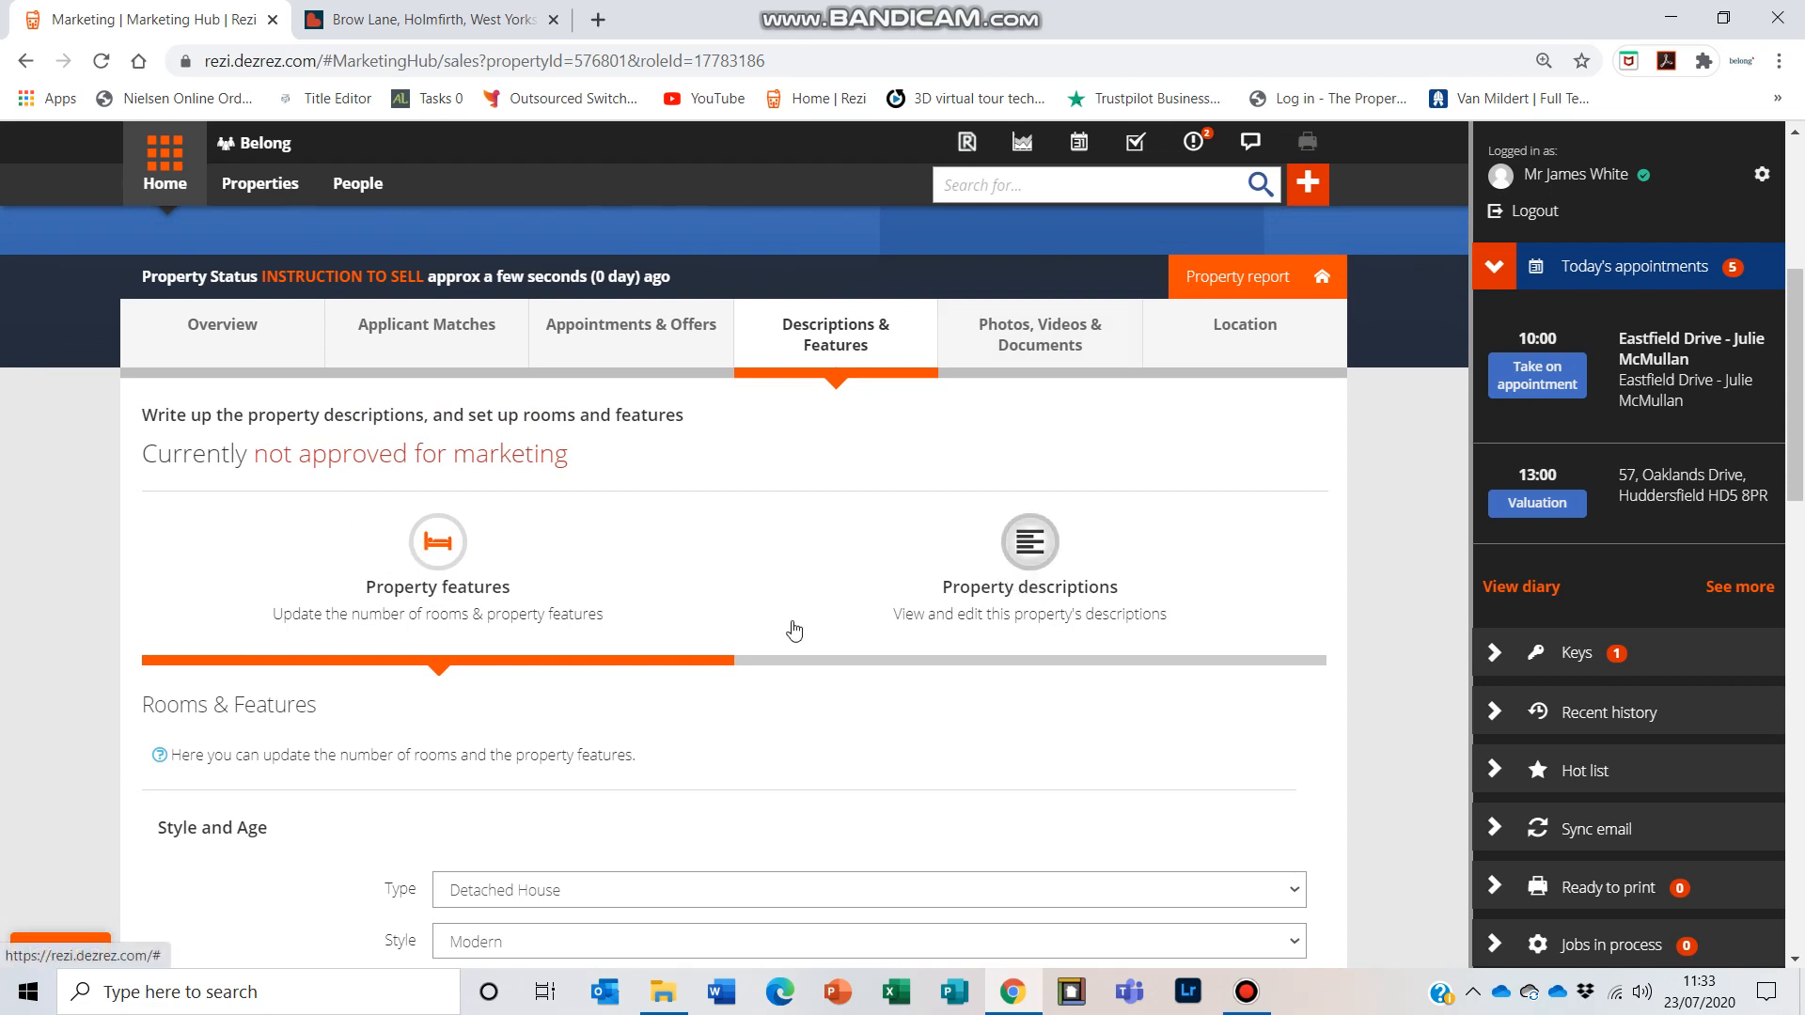
{"action": "scroll", "coordinate": [602, 573], "scroll_direction": "down", "scroll_amount": 2}
{"action": "scroll", "coordinate": [602, 574], "scroll_direction": "down", "scroll_amount": 1}
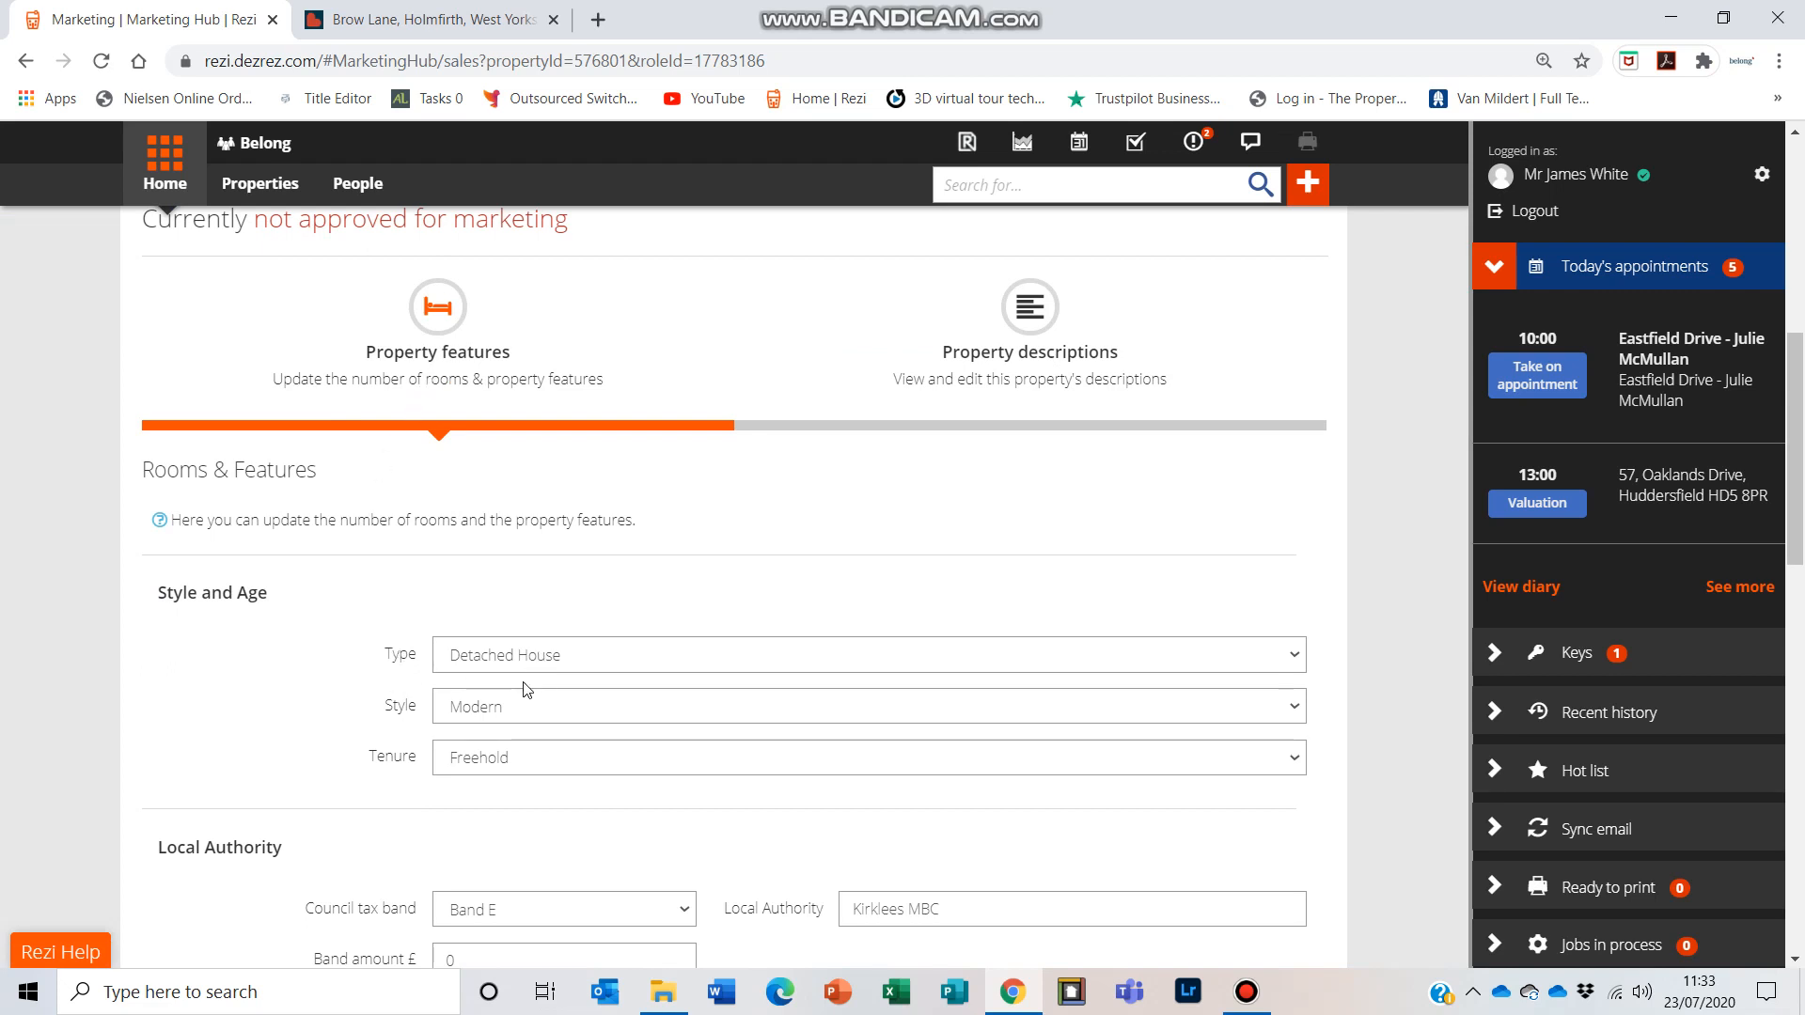
{"action": "scroll", "coordinate": [374, 778], "scroll_direction": "down", "scroll_amount": 4}
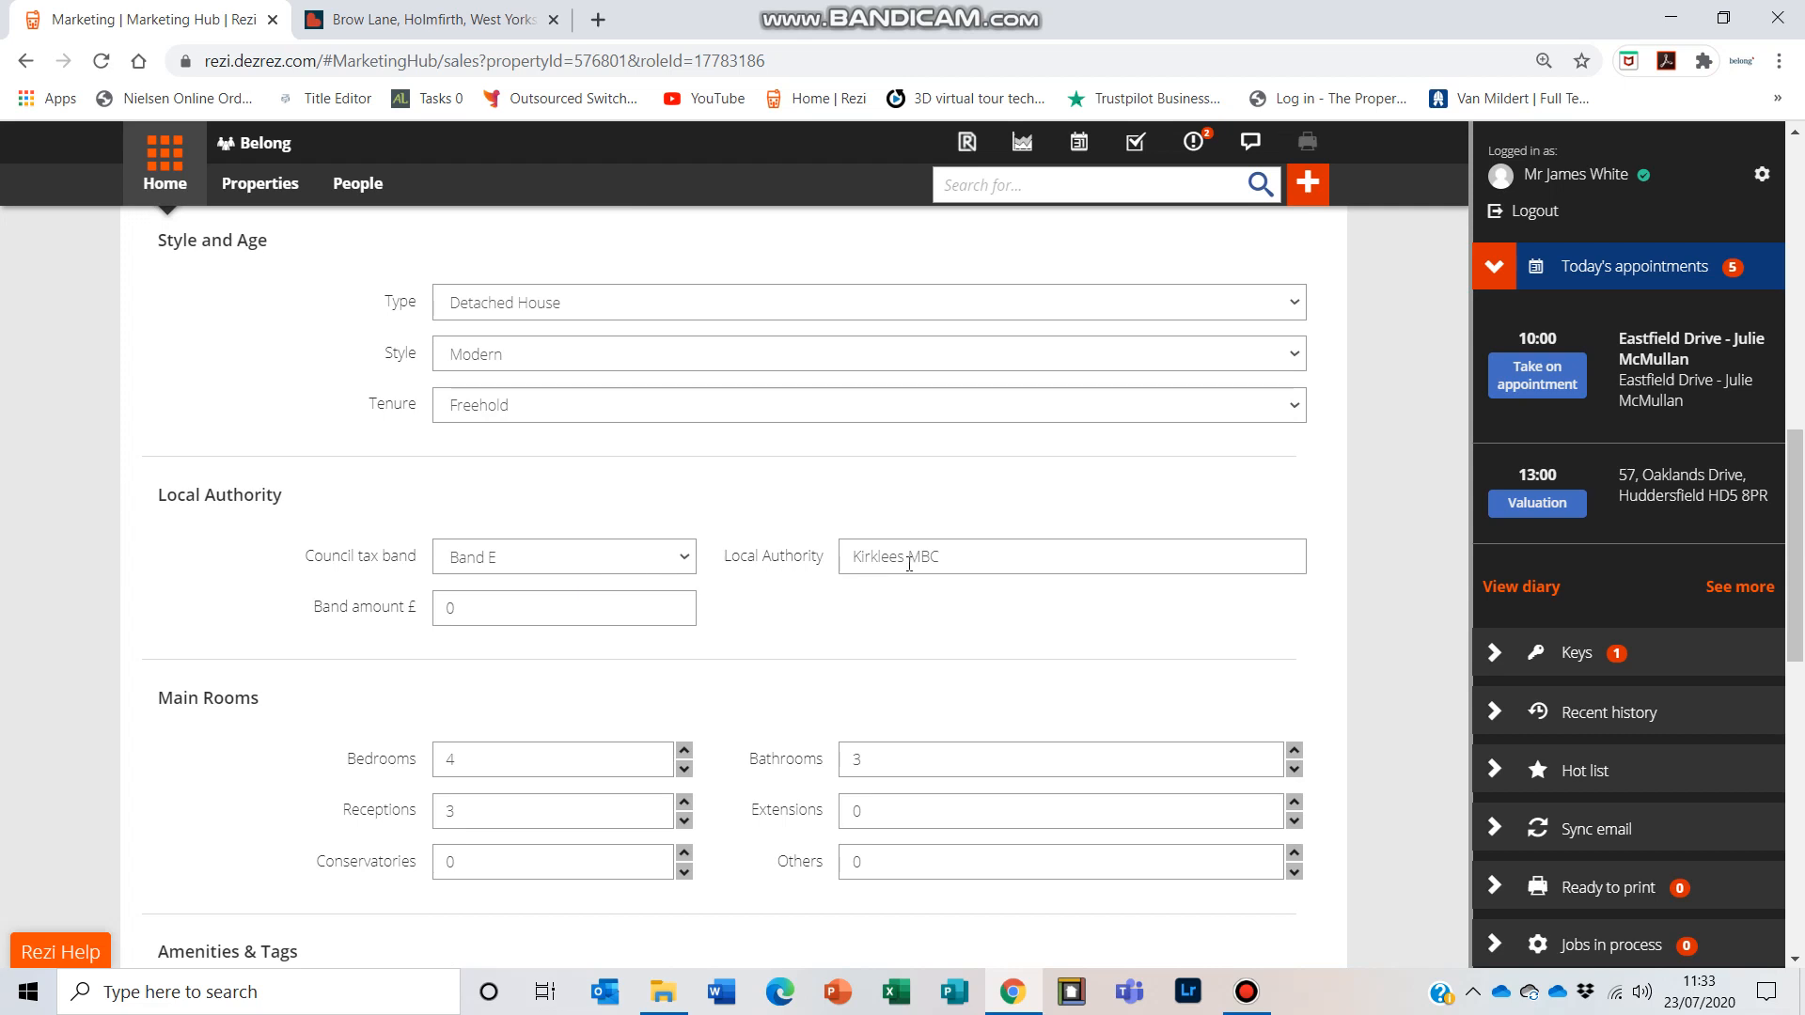
{"action": "scroll", "coordinate": [588, 562], "scroll_direction": "down", "scroll_amount": 3}
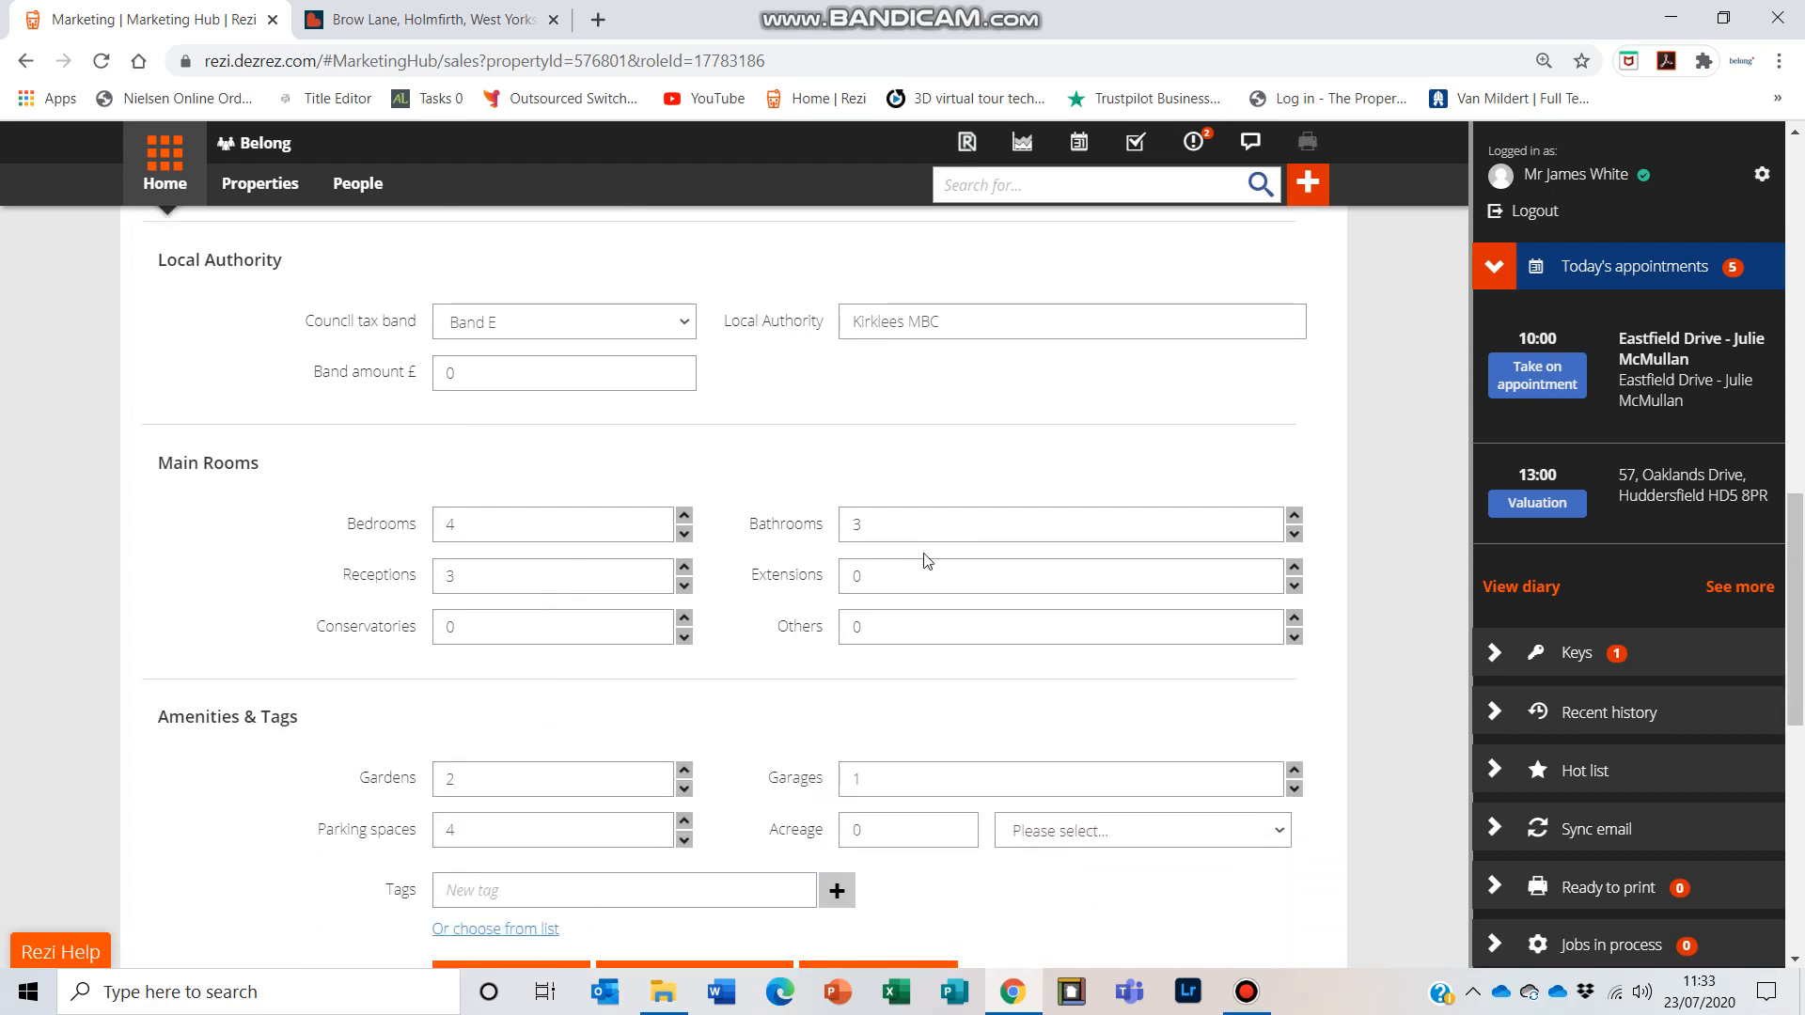
{"action": "left_click", "coordinate": [685, 620]}
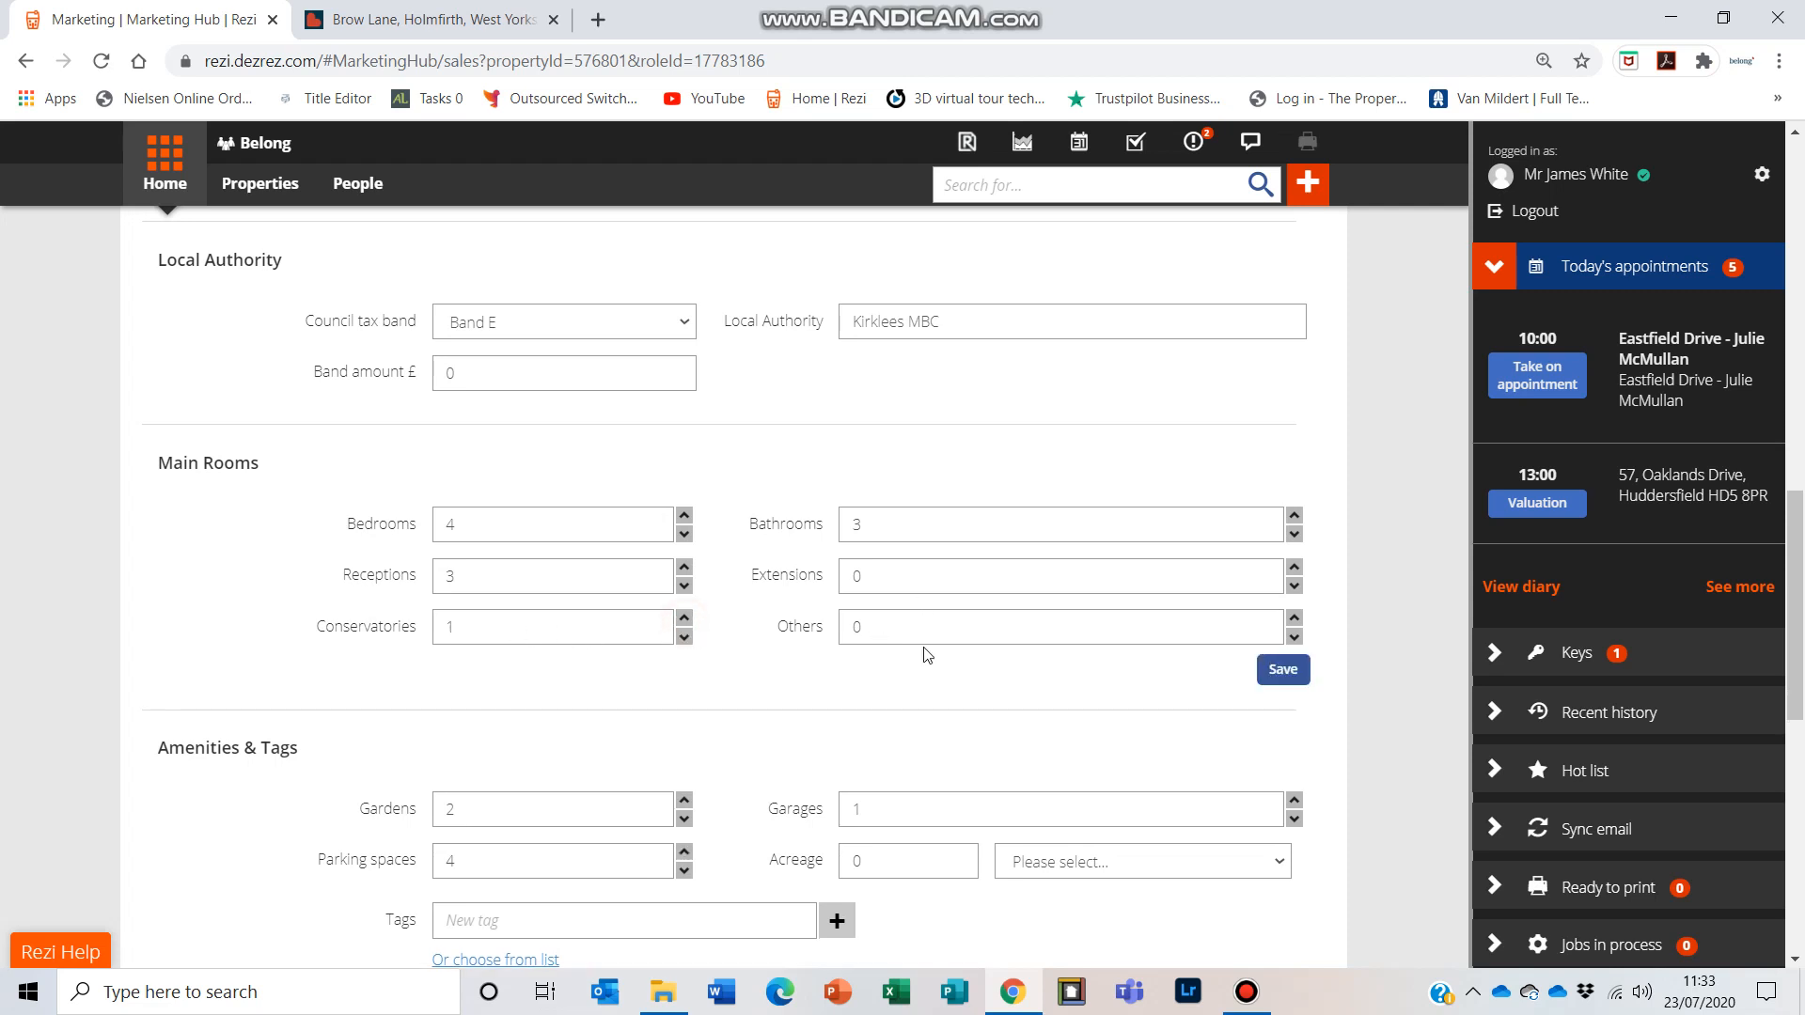
{"action": "left_click", "coordinate": [1284, 670]}
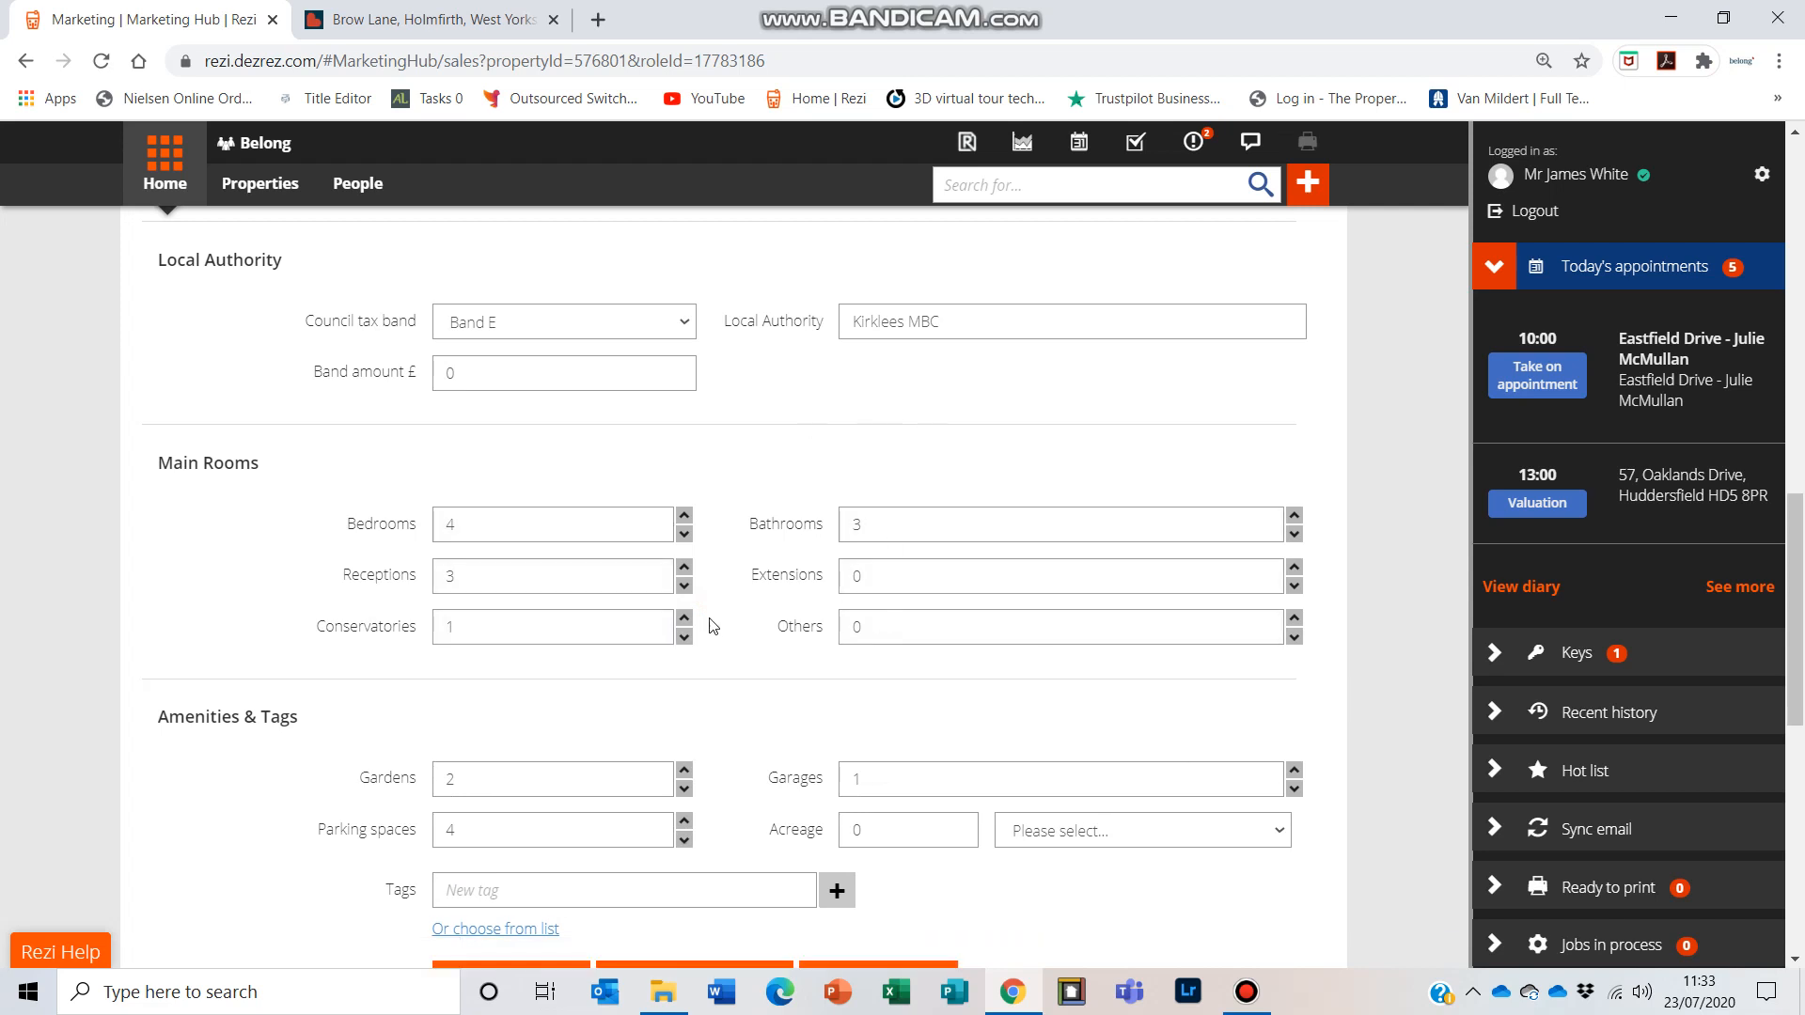
Step: Increase the number of garages to 2 and save the amenities
{"action": "scroll", "coordinate": [596, 669], "scroll_direction": "down", "scroll_amount": 1}
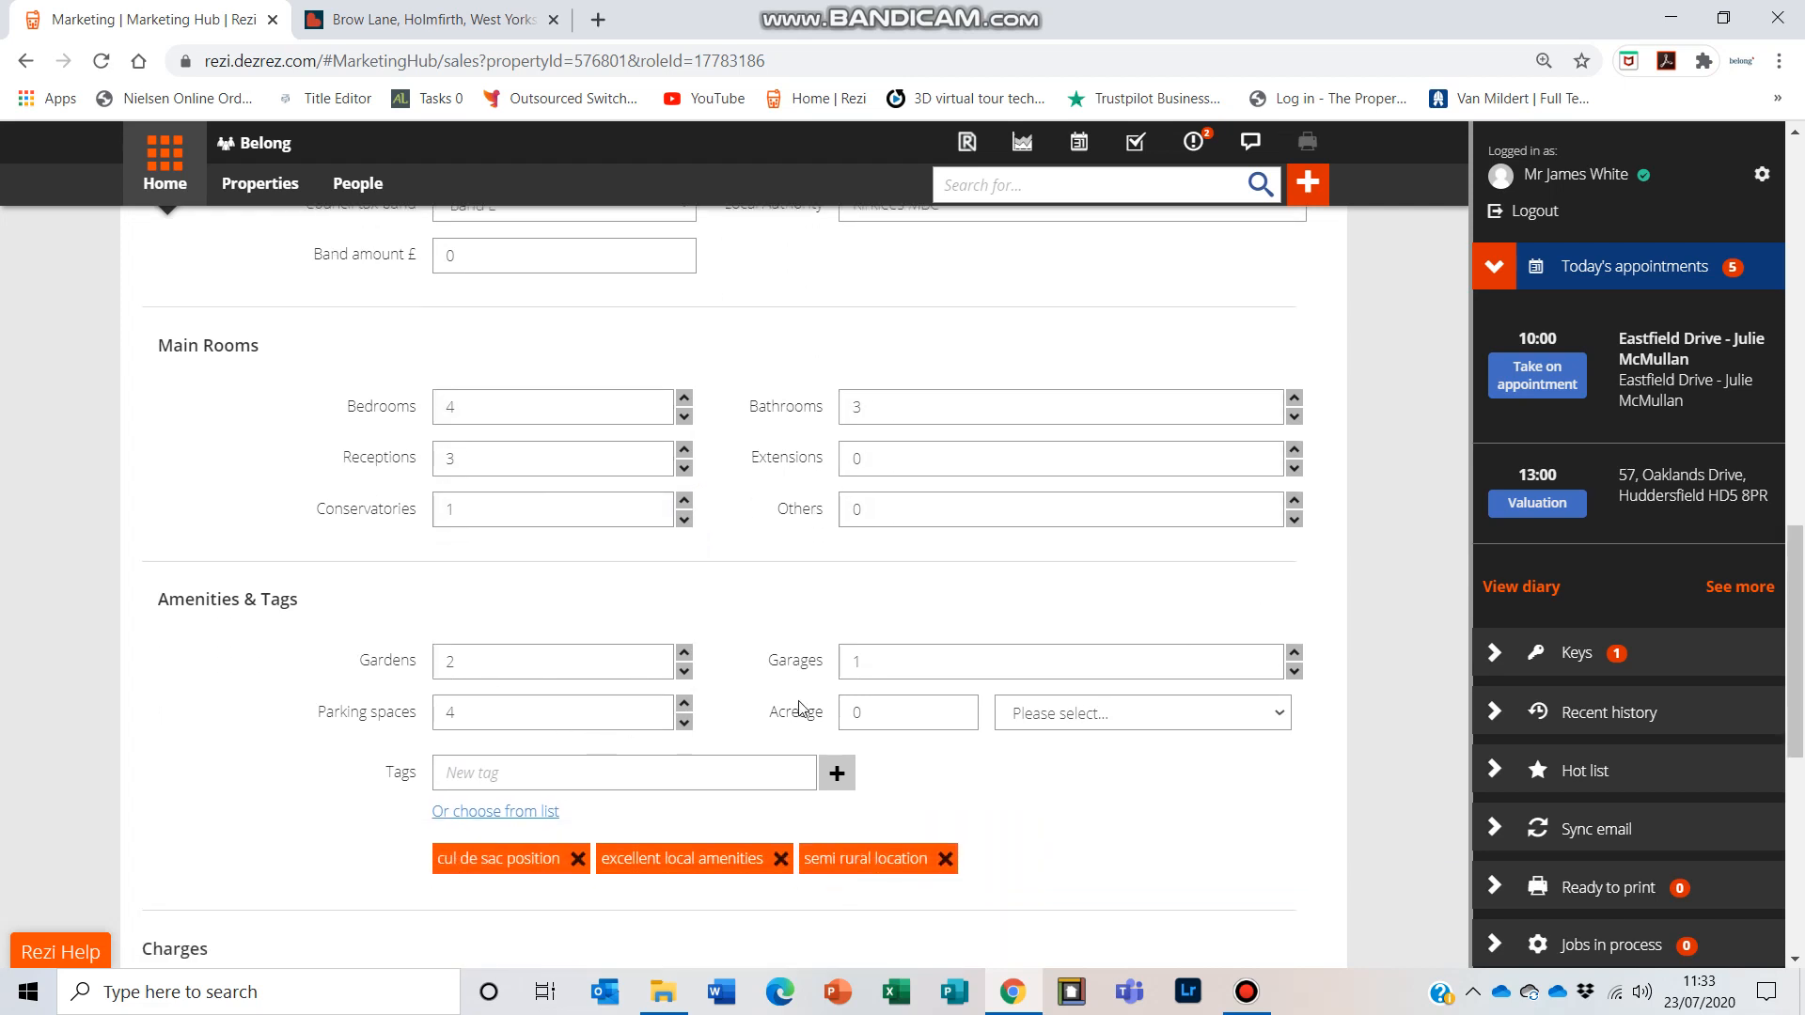
{"action": "left_click", "coordinate": [1294, 653]}
{"action": "left_click", "coordinate": [1282, 756]}
Step: Save and generate the EPC graph using the England and Wales Residential energy efficiency ratings
{"action": "scroll", "coordinate": [964, 788], "scroll_direction": "down", "scroll_amount": 4}
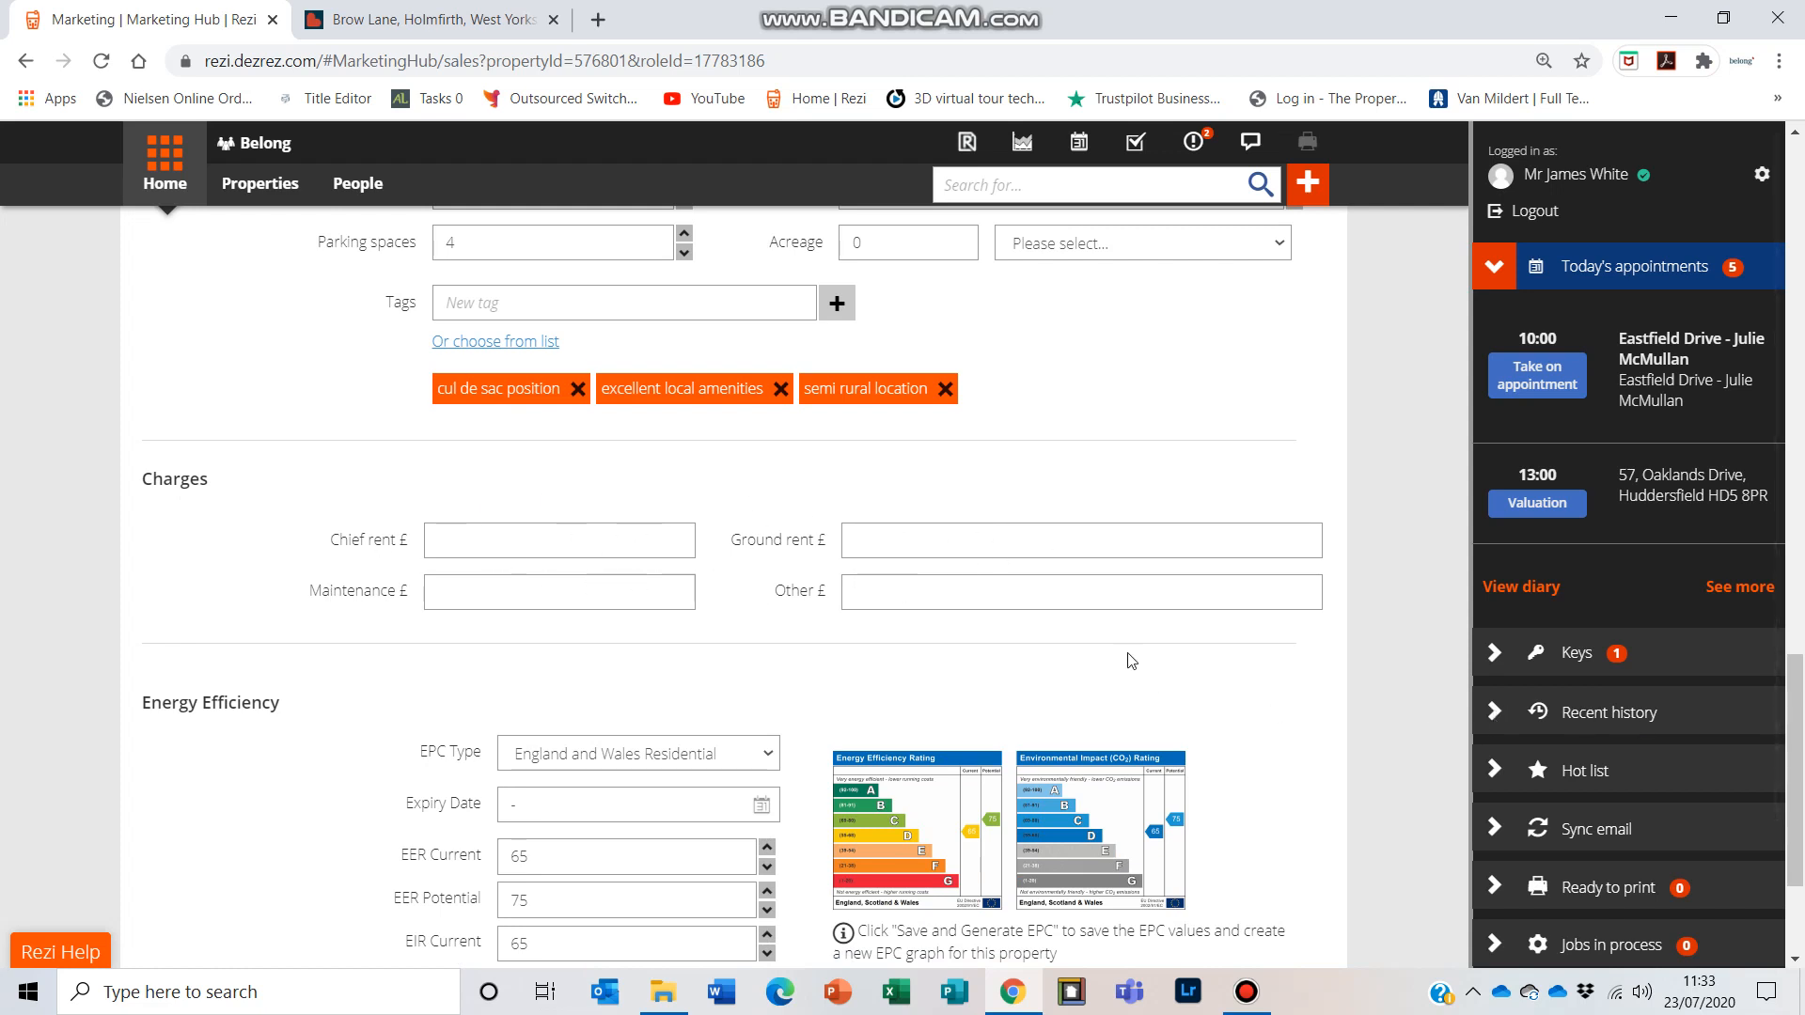
{"action": "scroll", "coordinate": [263, 519], "scroll_direction": "down", "scroll_amount": 3}
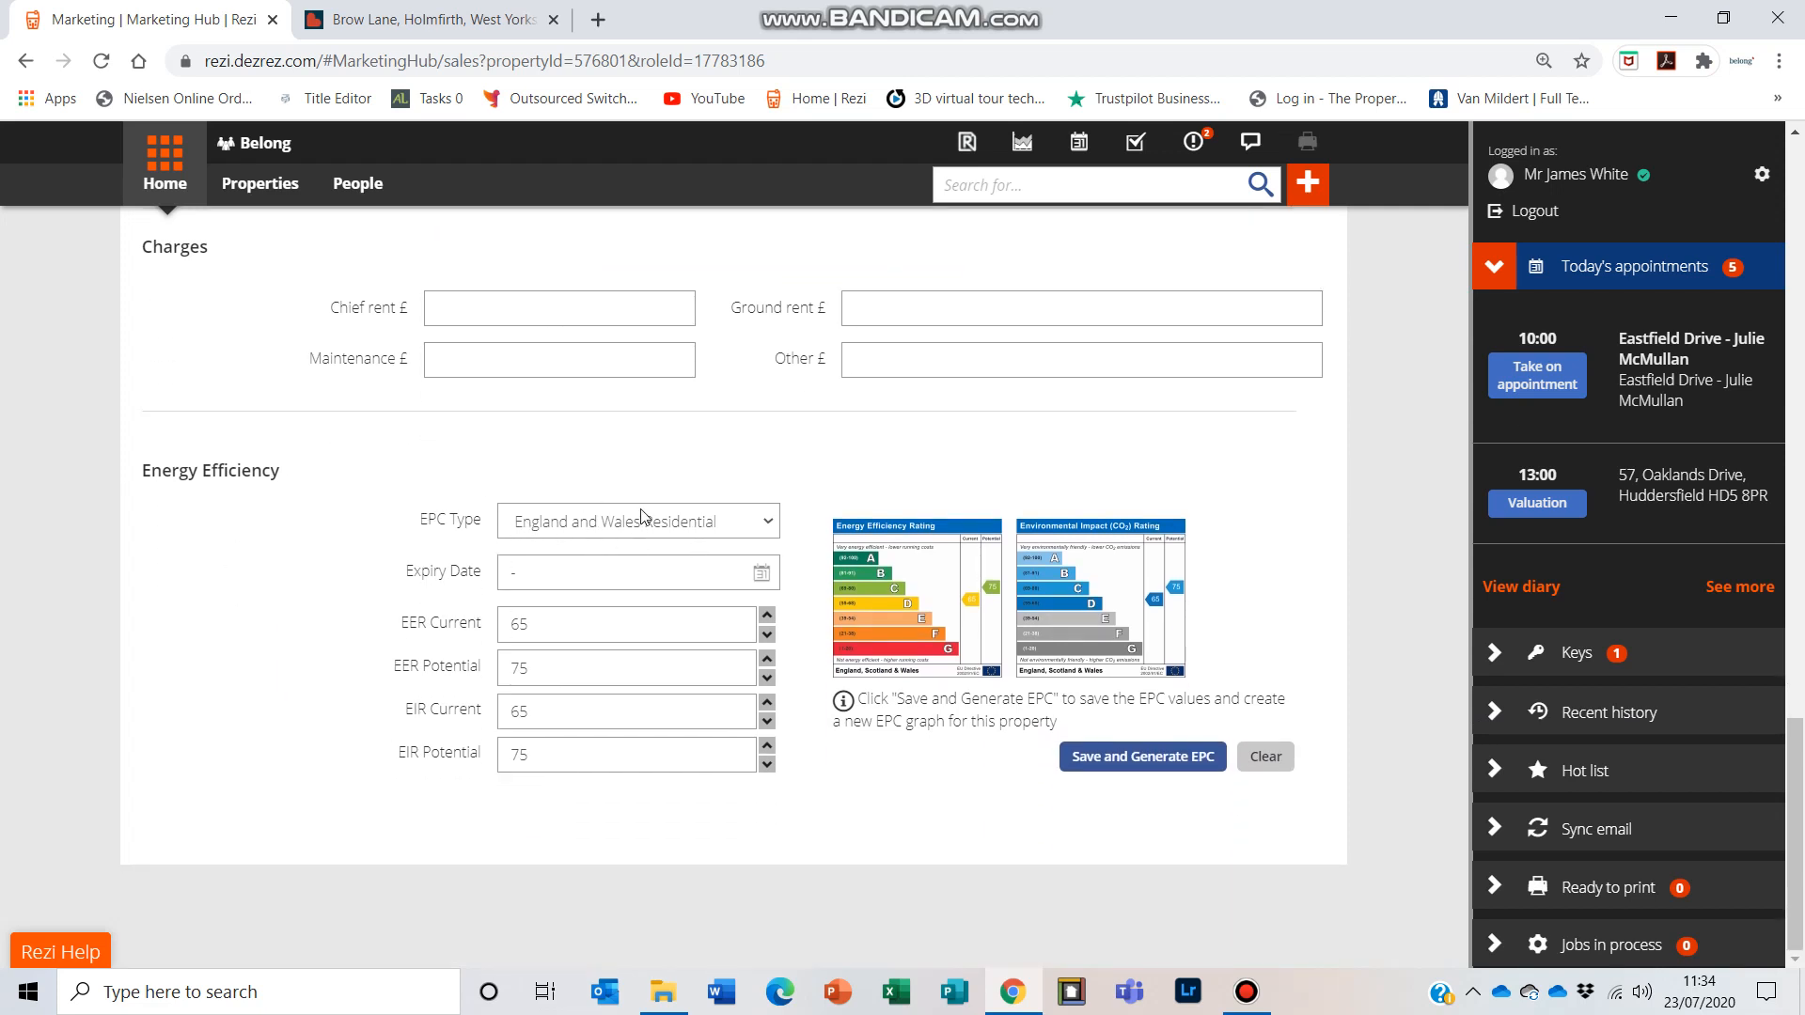
{"action": "left_click", "coordinate": [766, 524]}
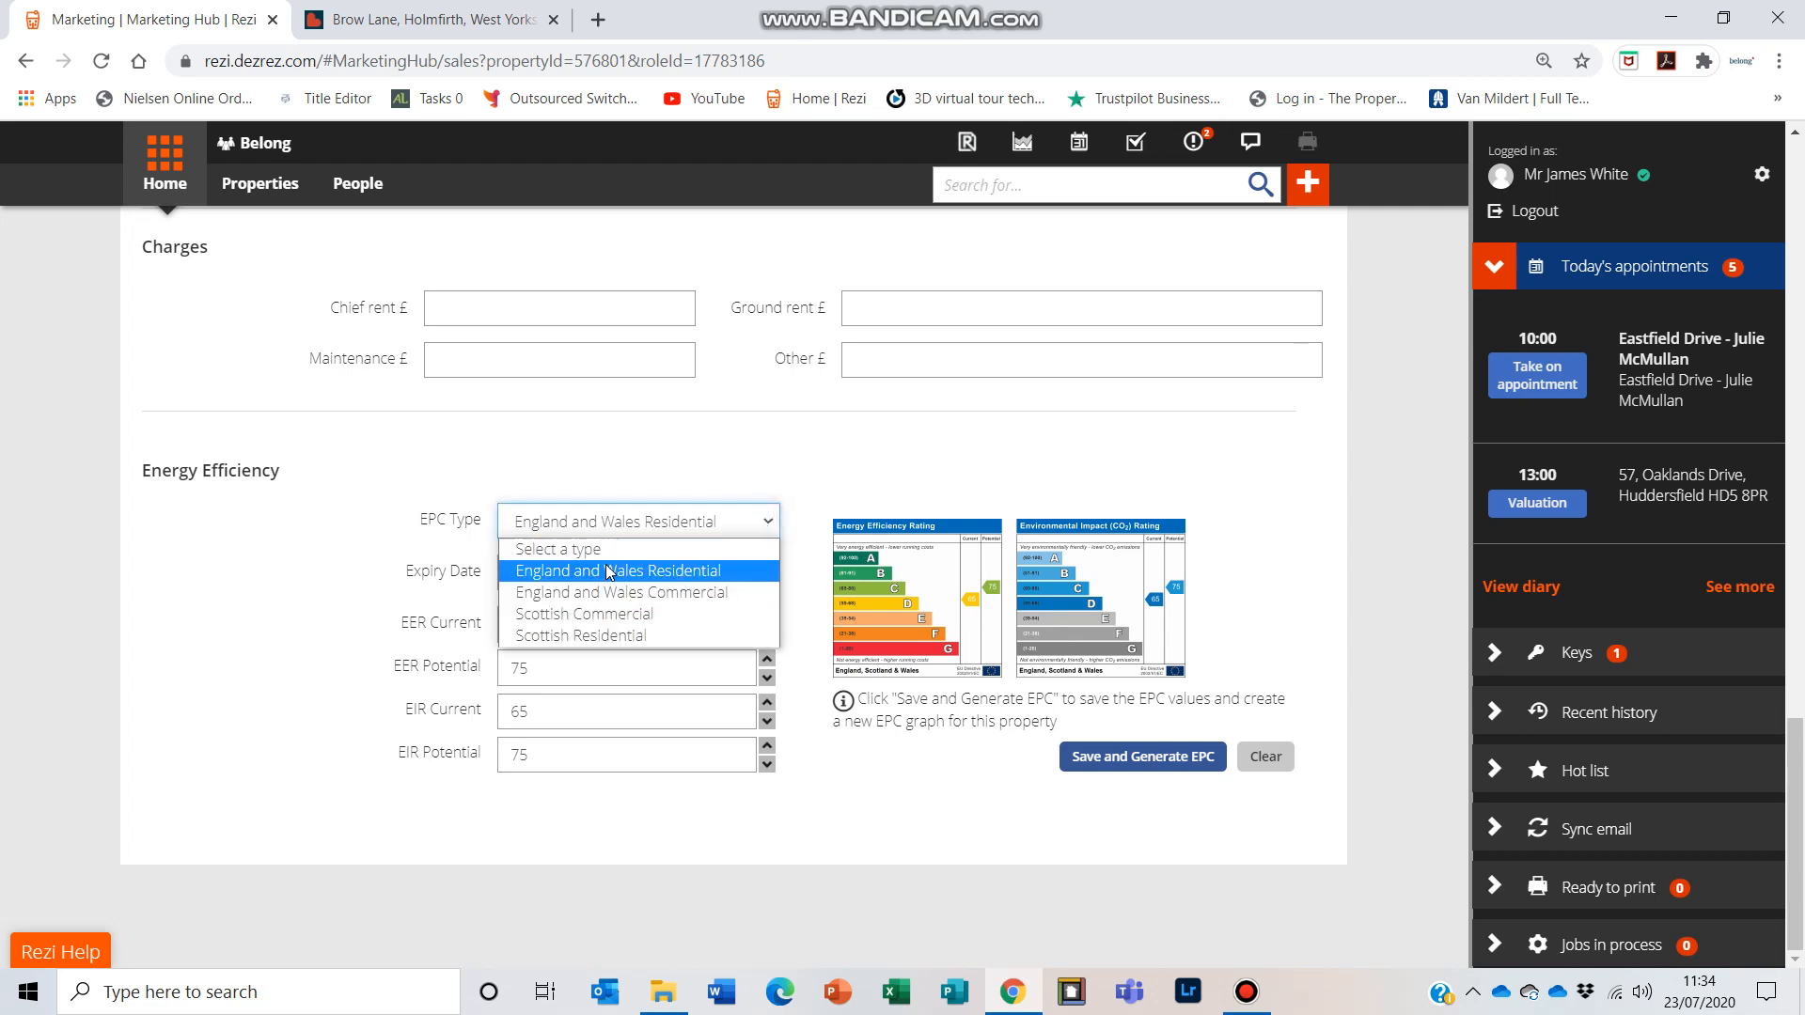
{"action": "left_click", "coordinate": [255, 596]}
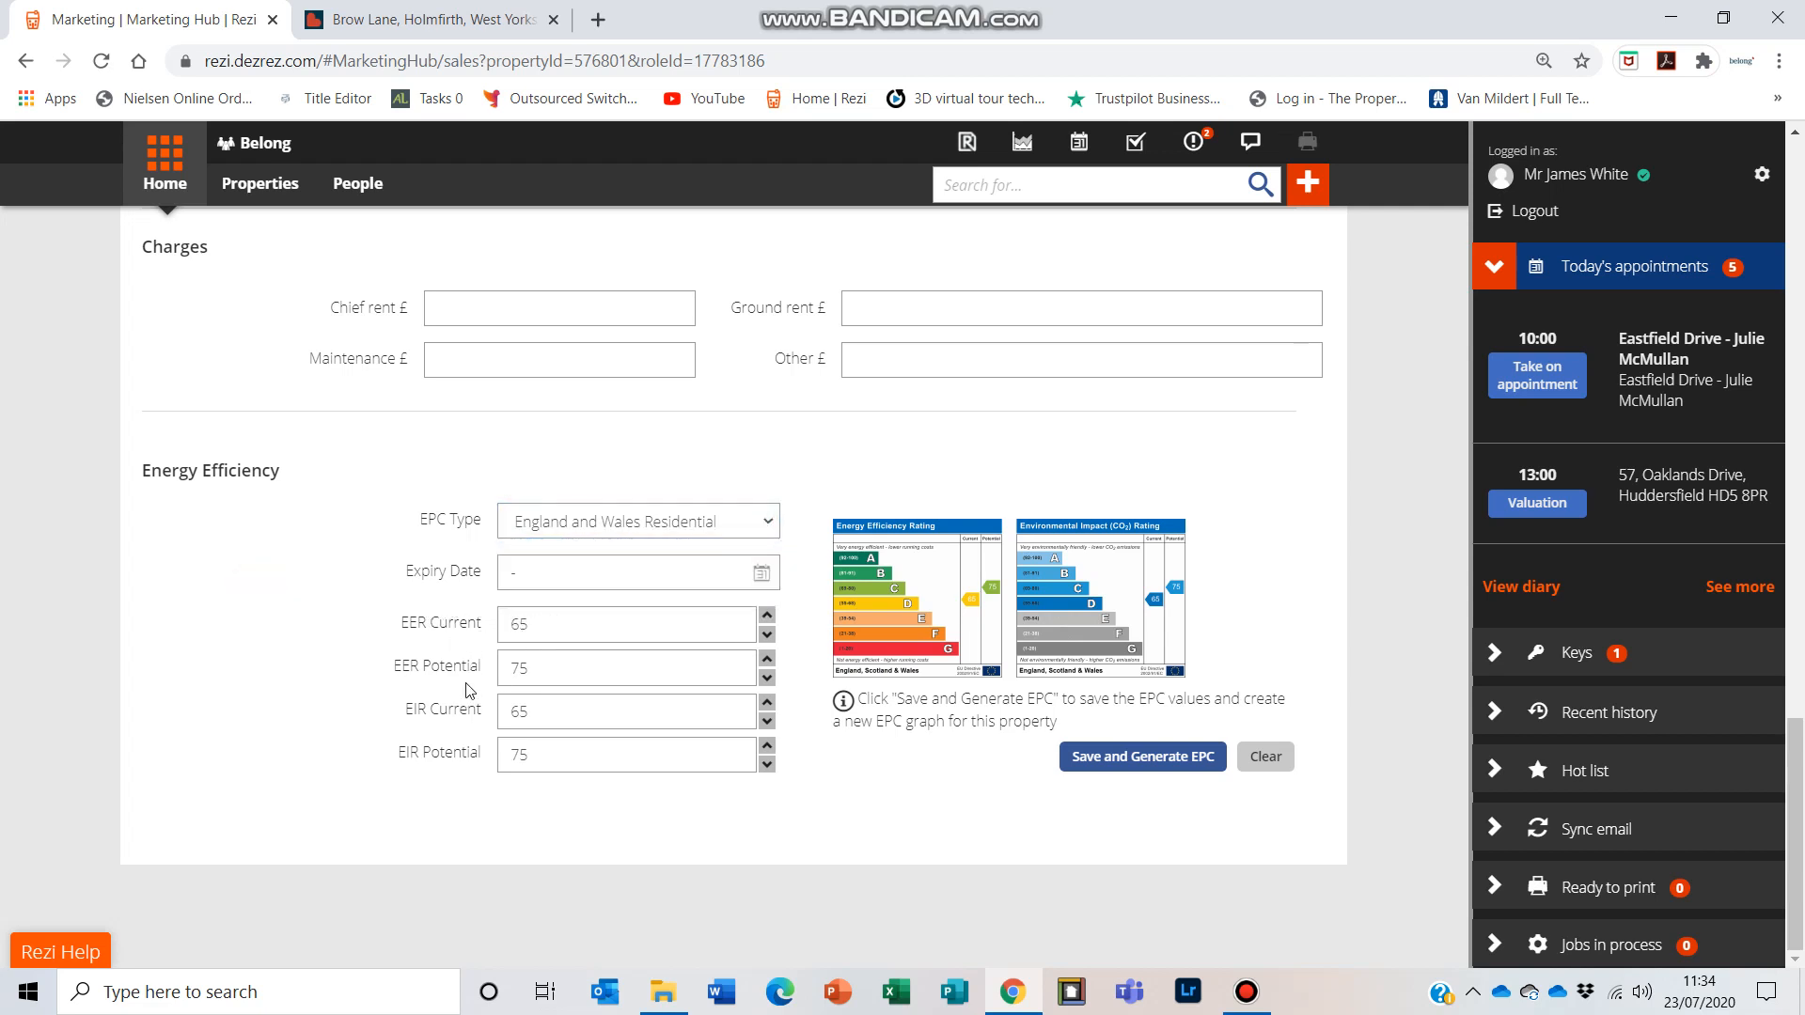
{"action": "left_click", "coordinate": [767, 614]}
{"action": "left_click", "coordinate": [766, 636]}
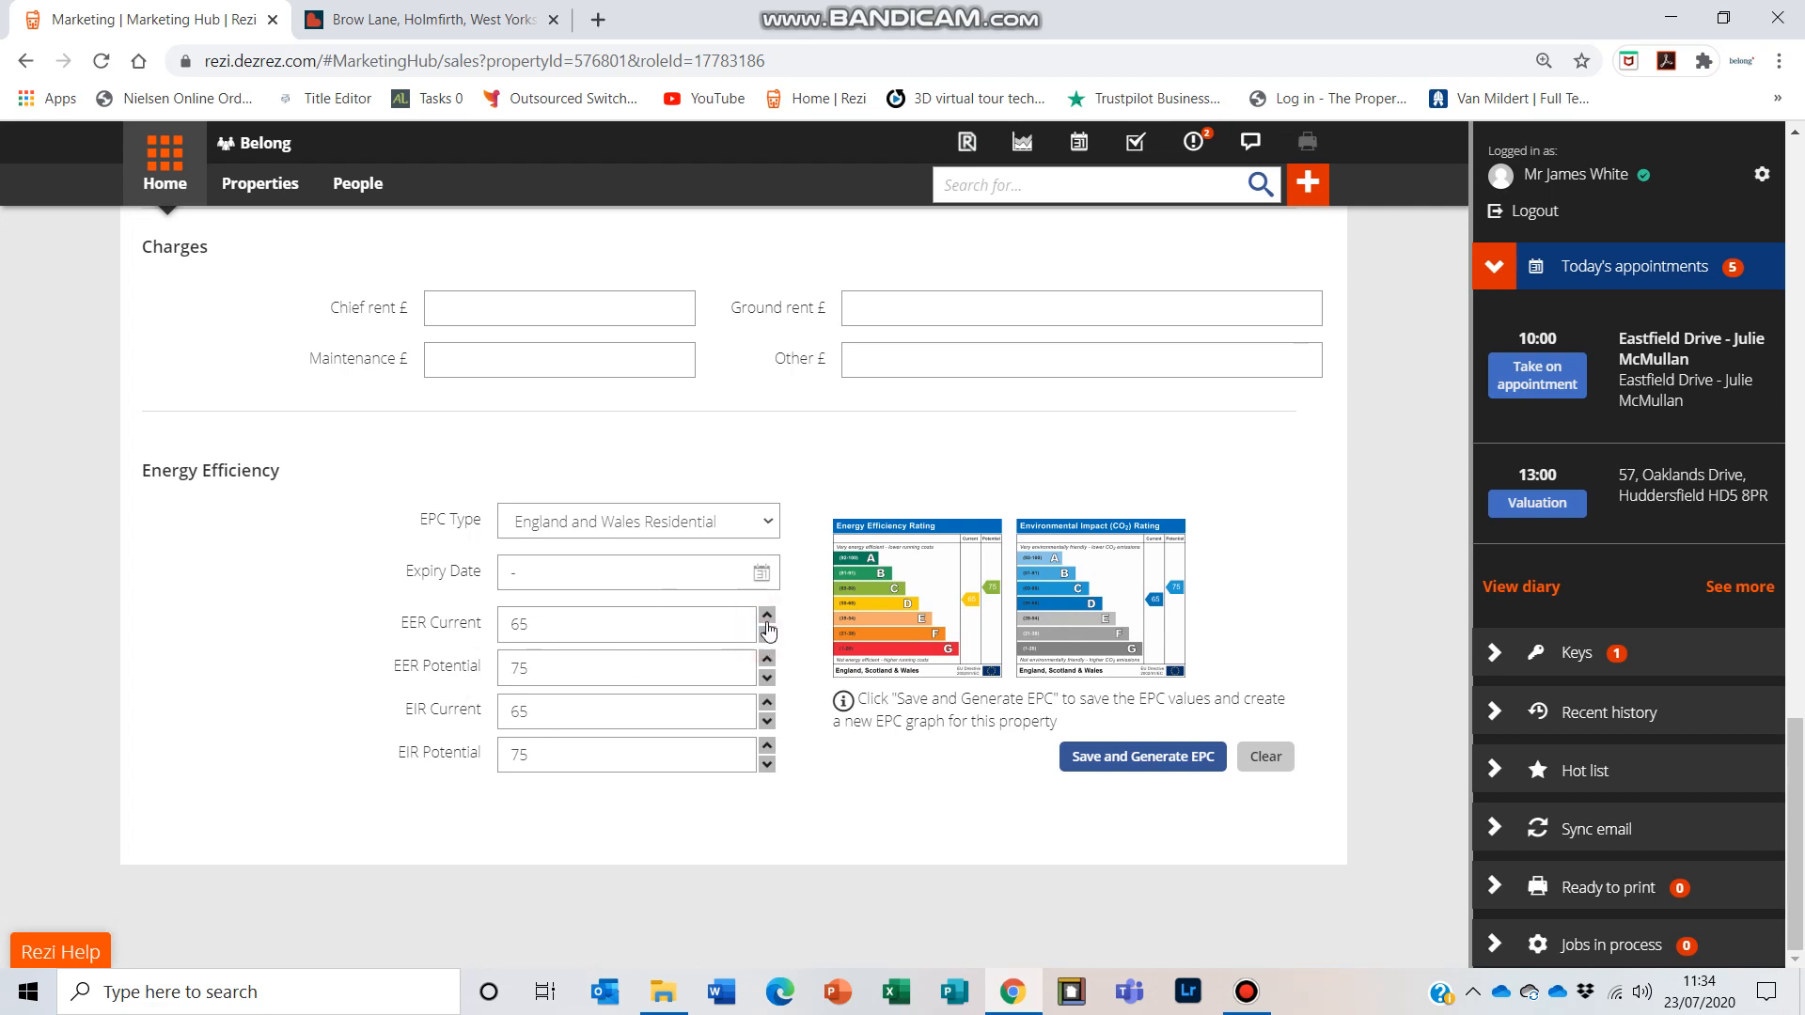
{"action": "left_click", "coordinate": [1164, 763]}
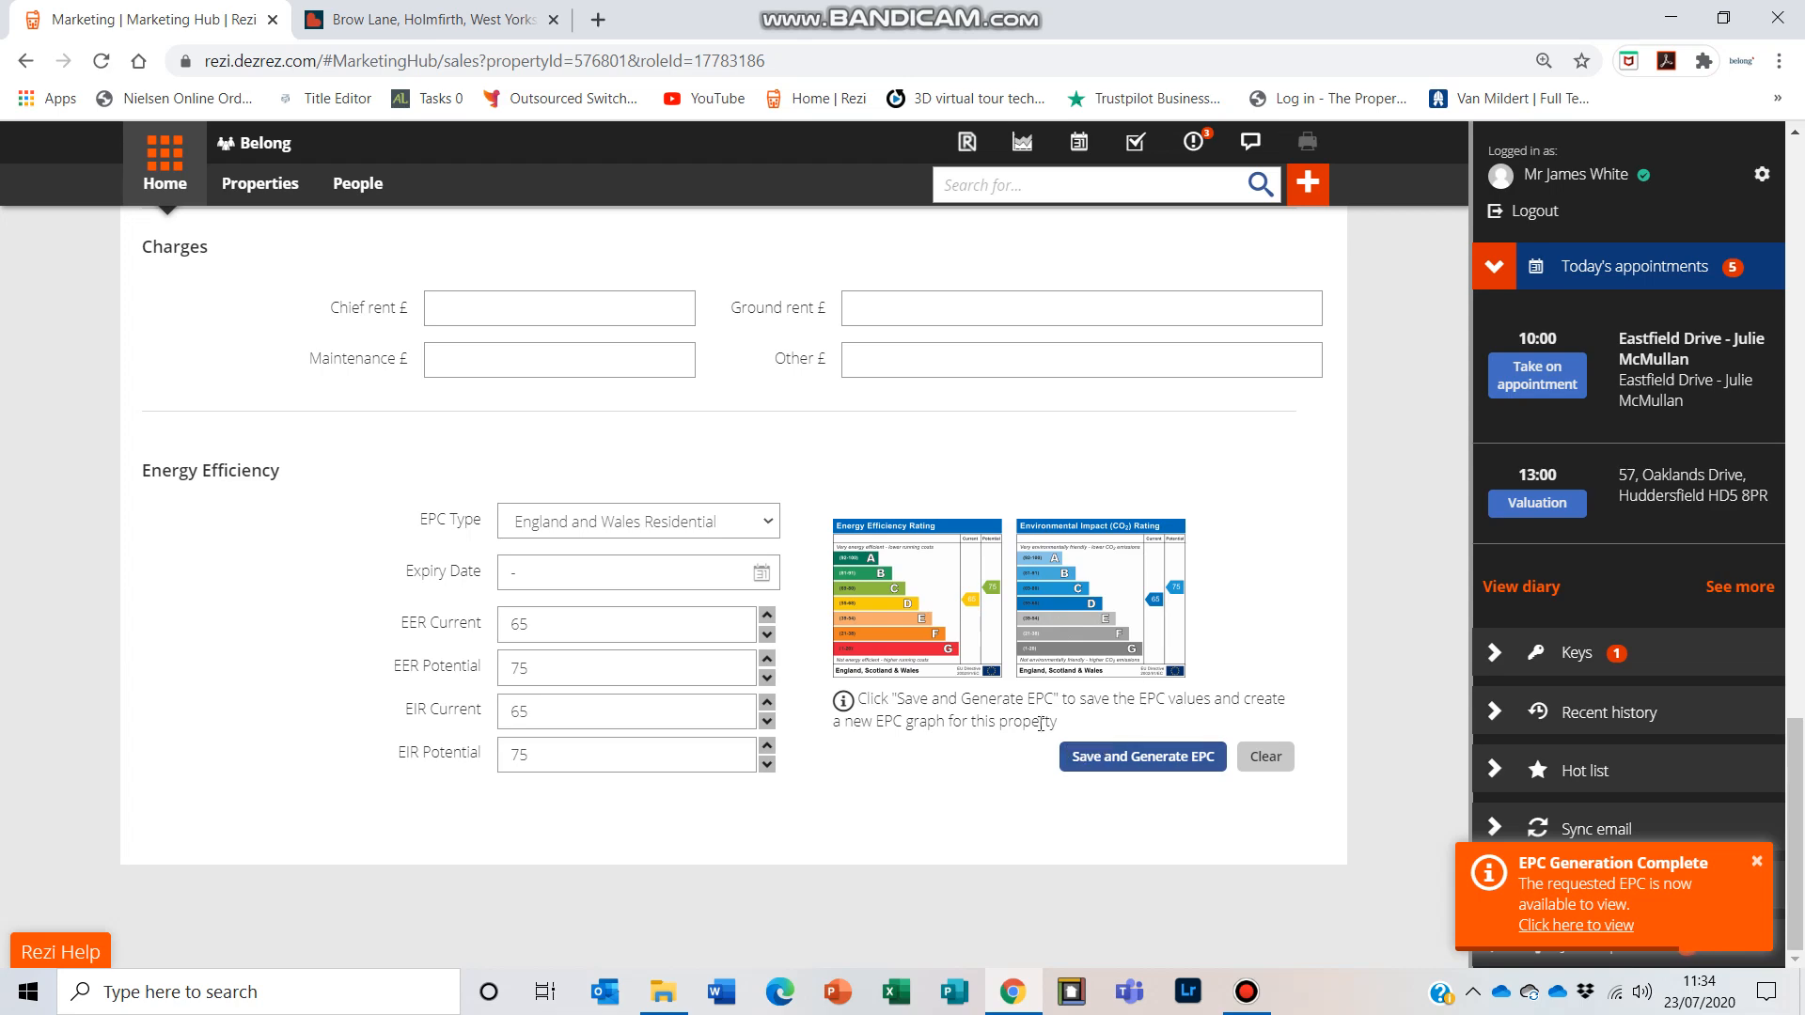
Step: Open the property descriptions section of the instructed property's descriptions and features
{"action": "scroll", "coordinate": [1011, 689], "scroll_direction": "up", "scroll_amount": 15}
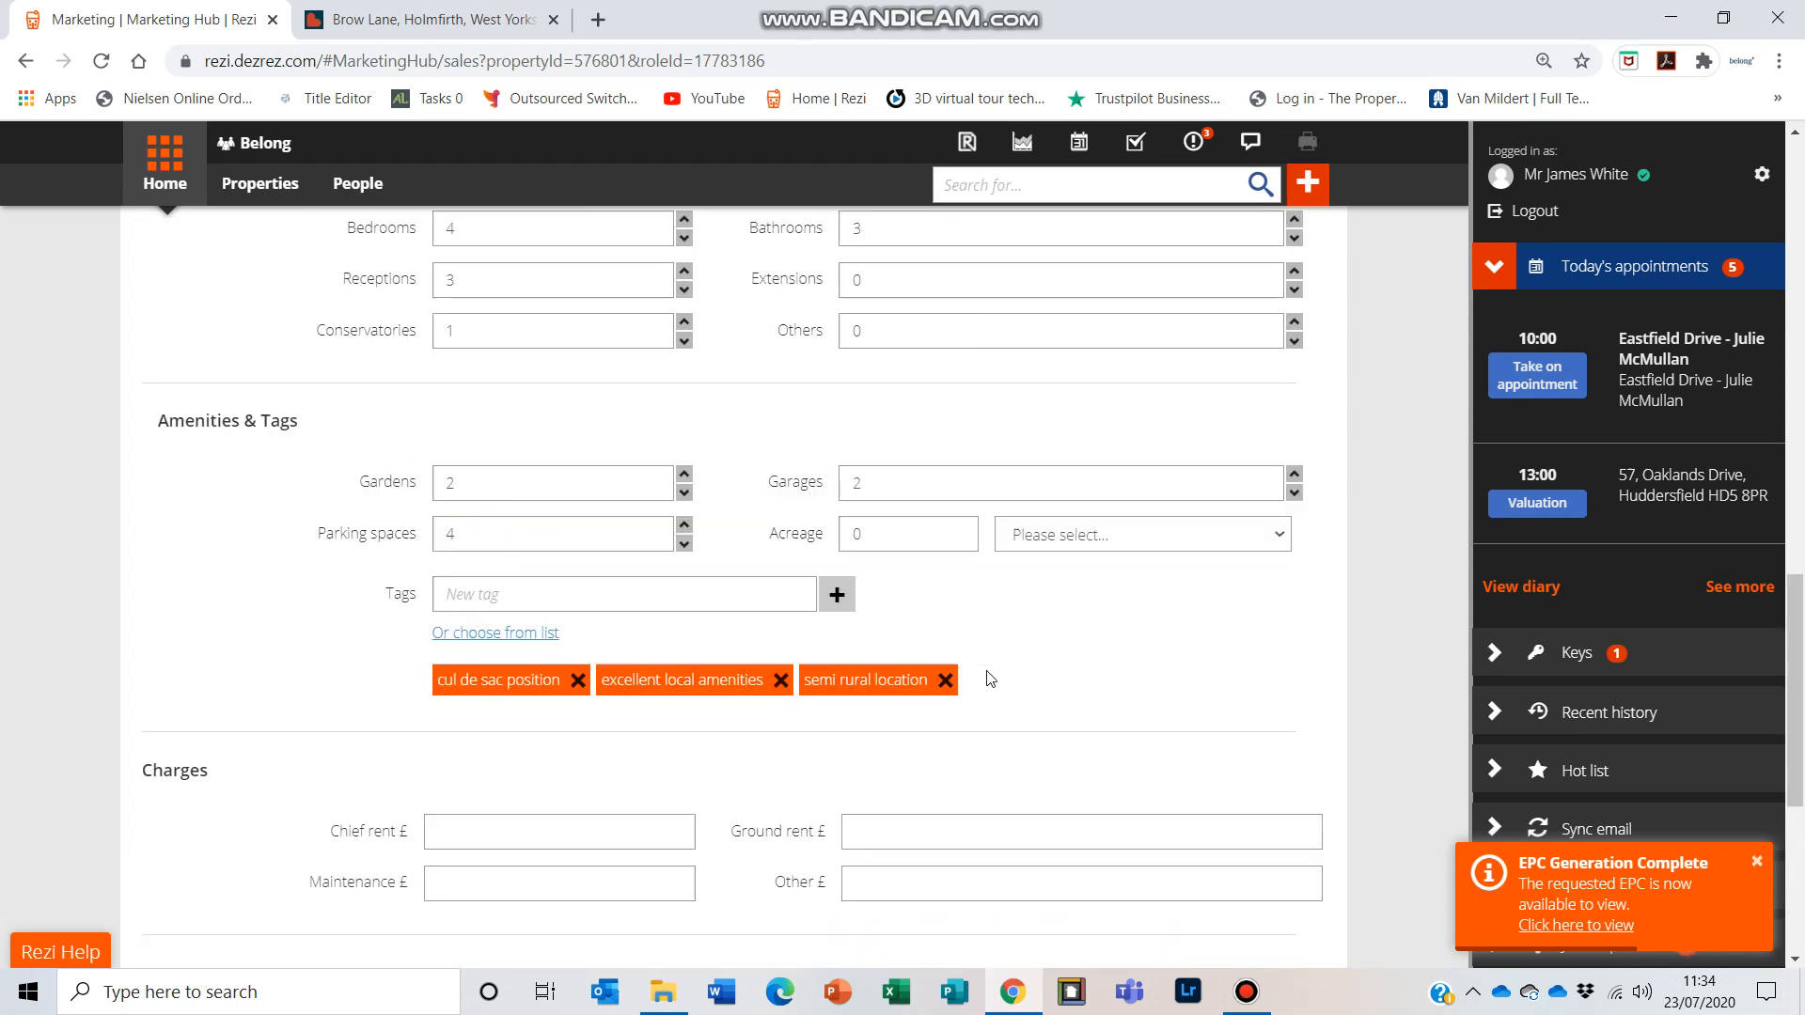
{"action": "scroll", "coordinate": [889, 691], "scroll_direction": "up", "scroll_amount": 5}
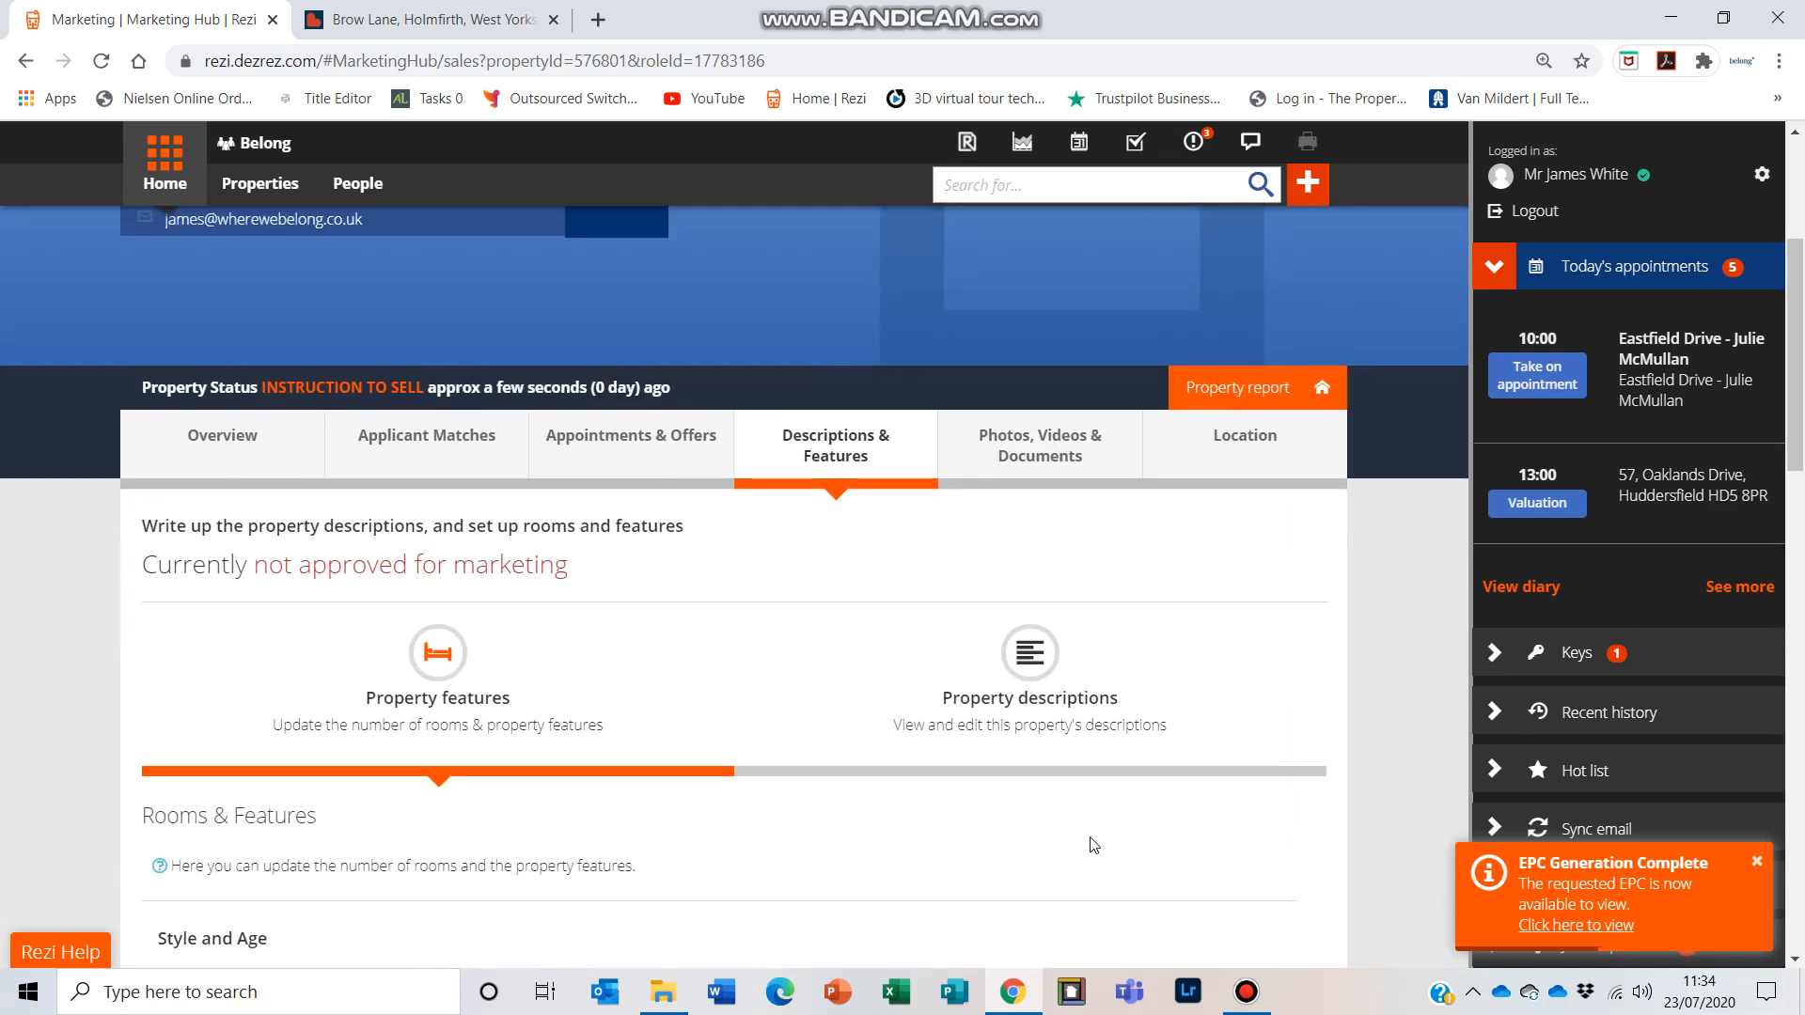
{"action": "left_click", "coordinate": [1024, 675]}
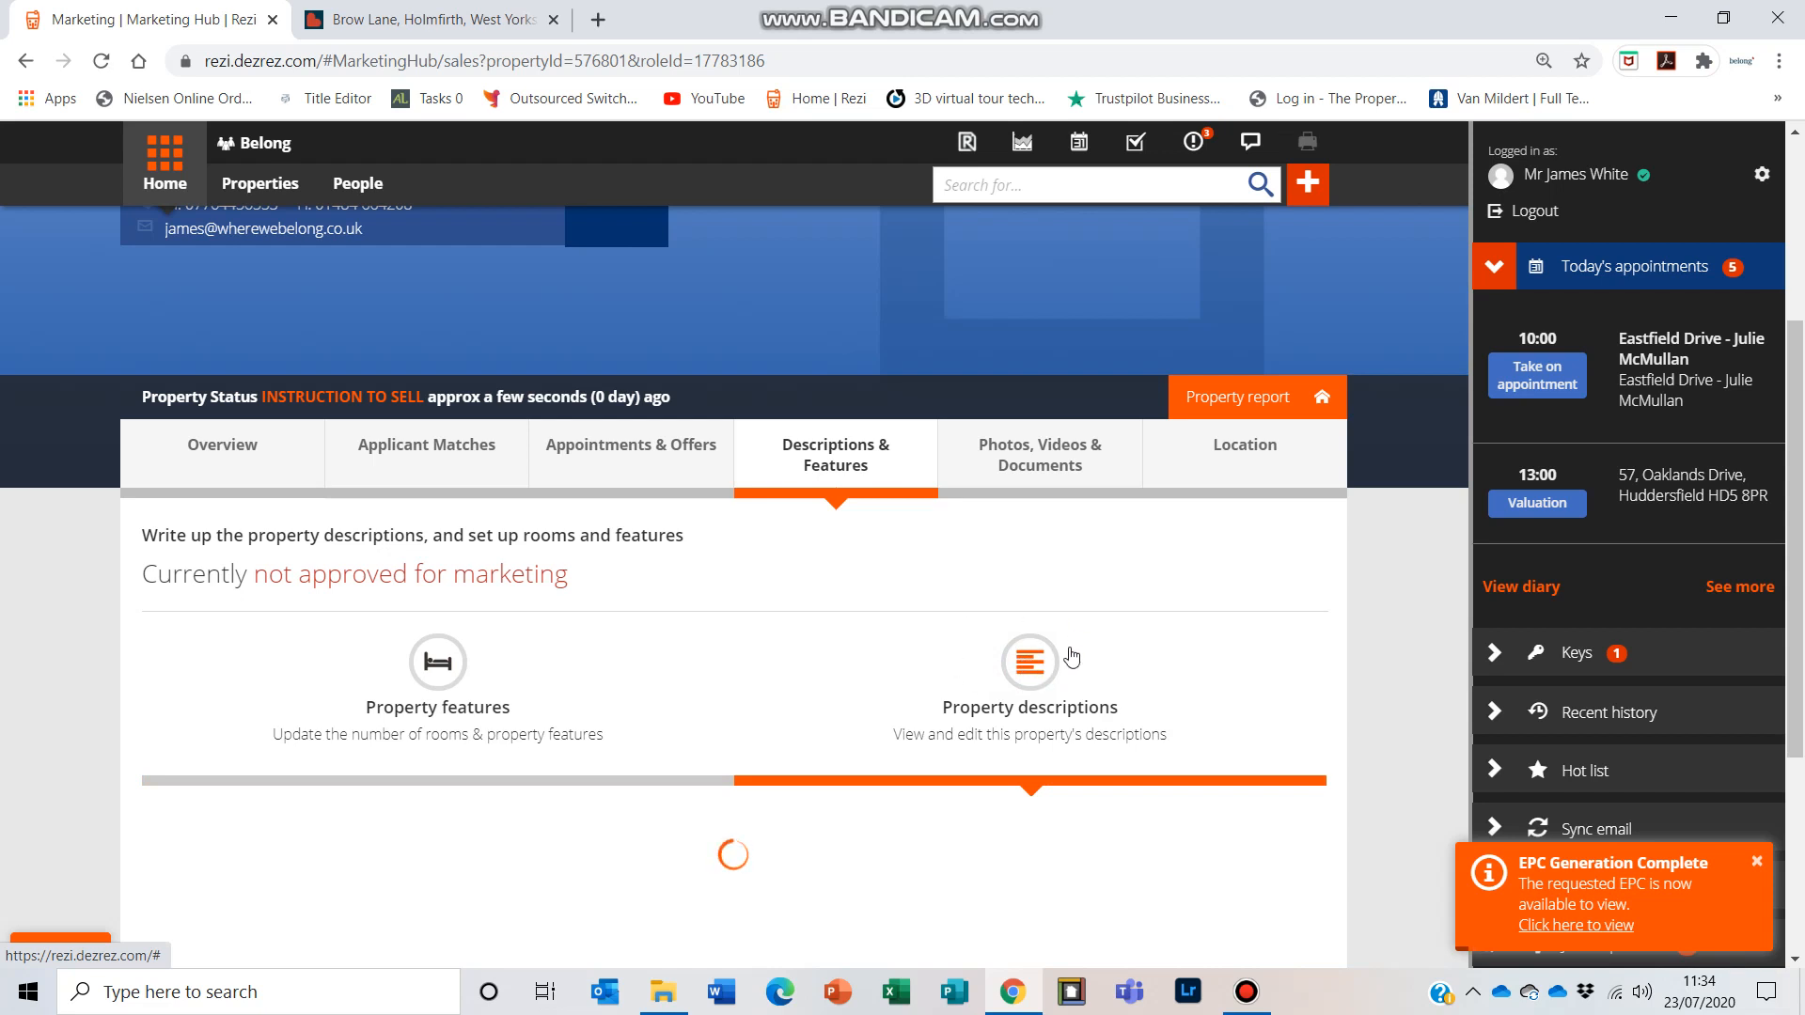
{"action": "scroll", "coordinate": [1039, 633], "scroll_direction": "down", "scroll_amount": 3}
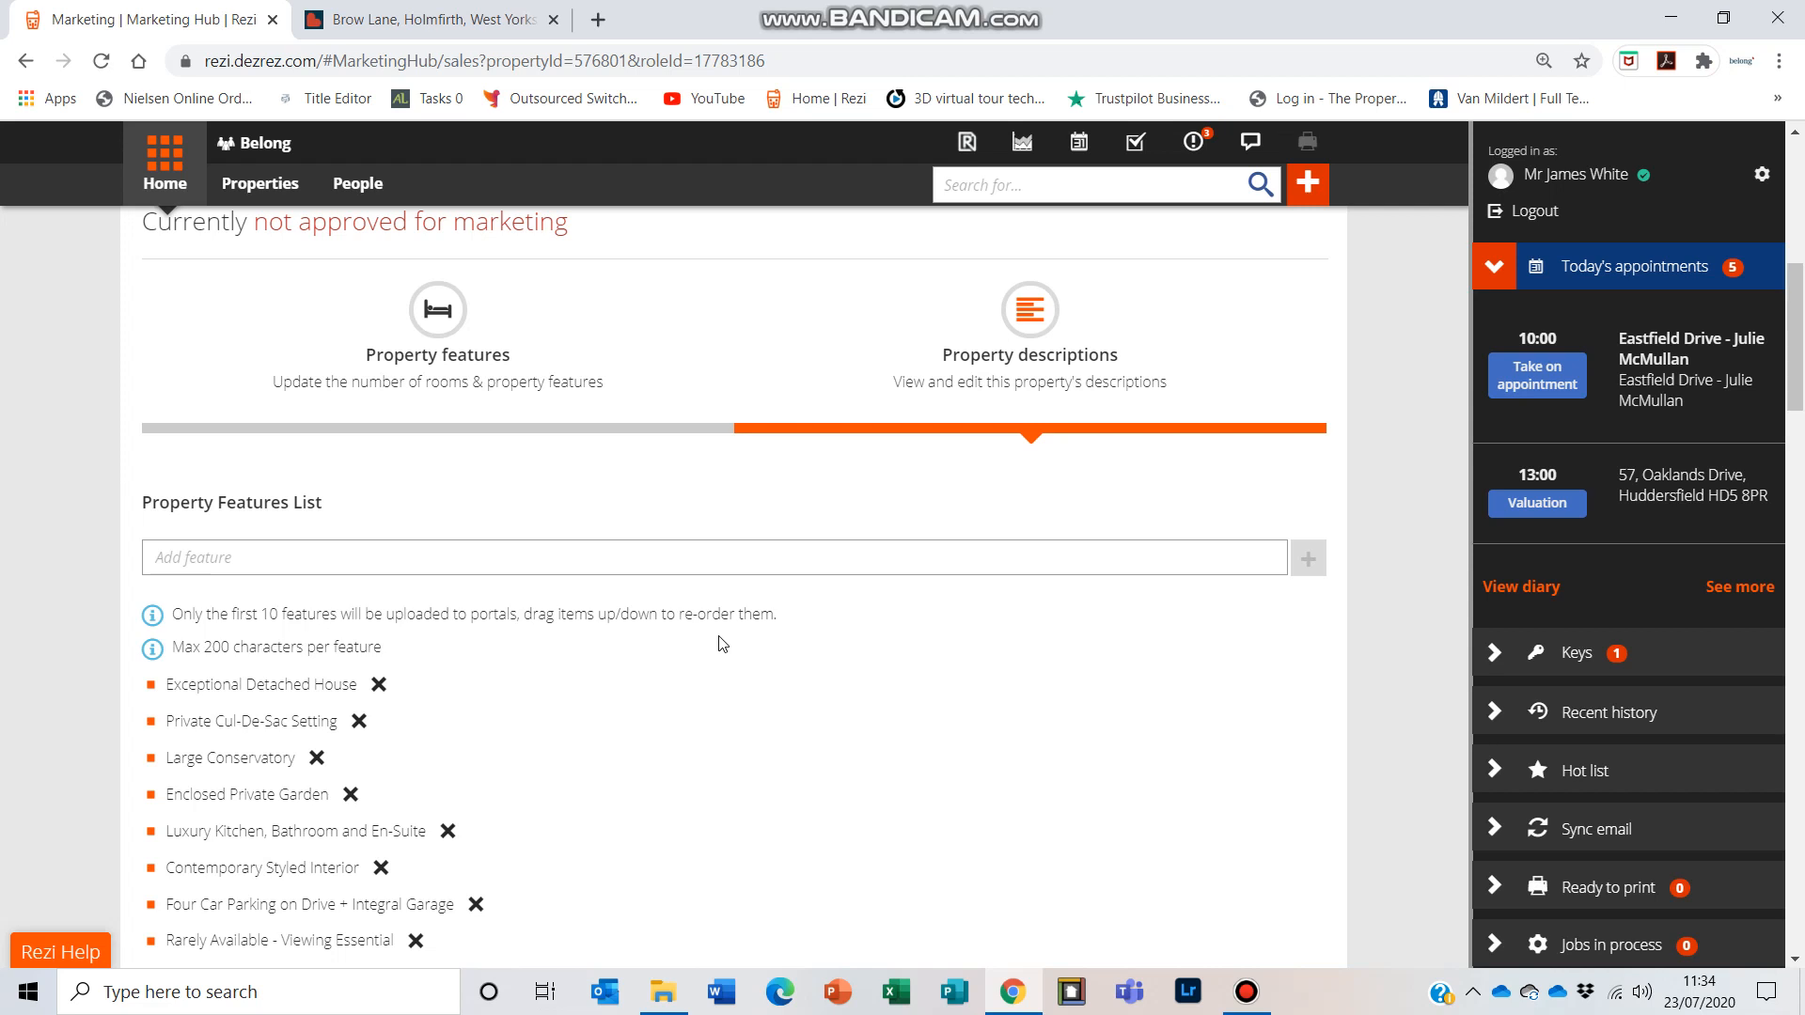
{"action": "scroll", "coordinate": [849, 638], "scroll_direction": "down", "scroll_amount": 1}
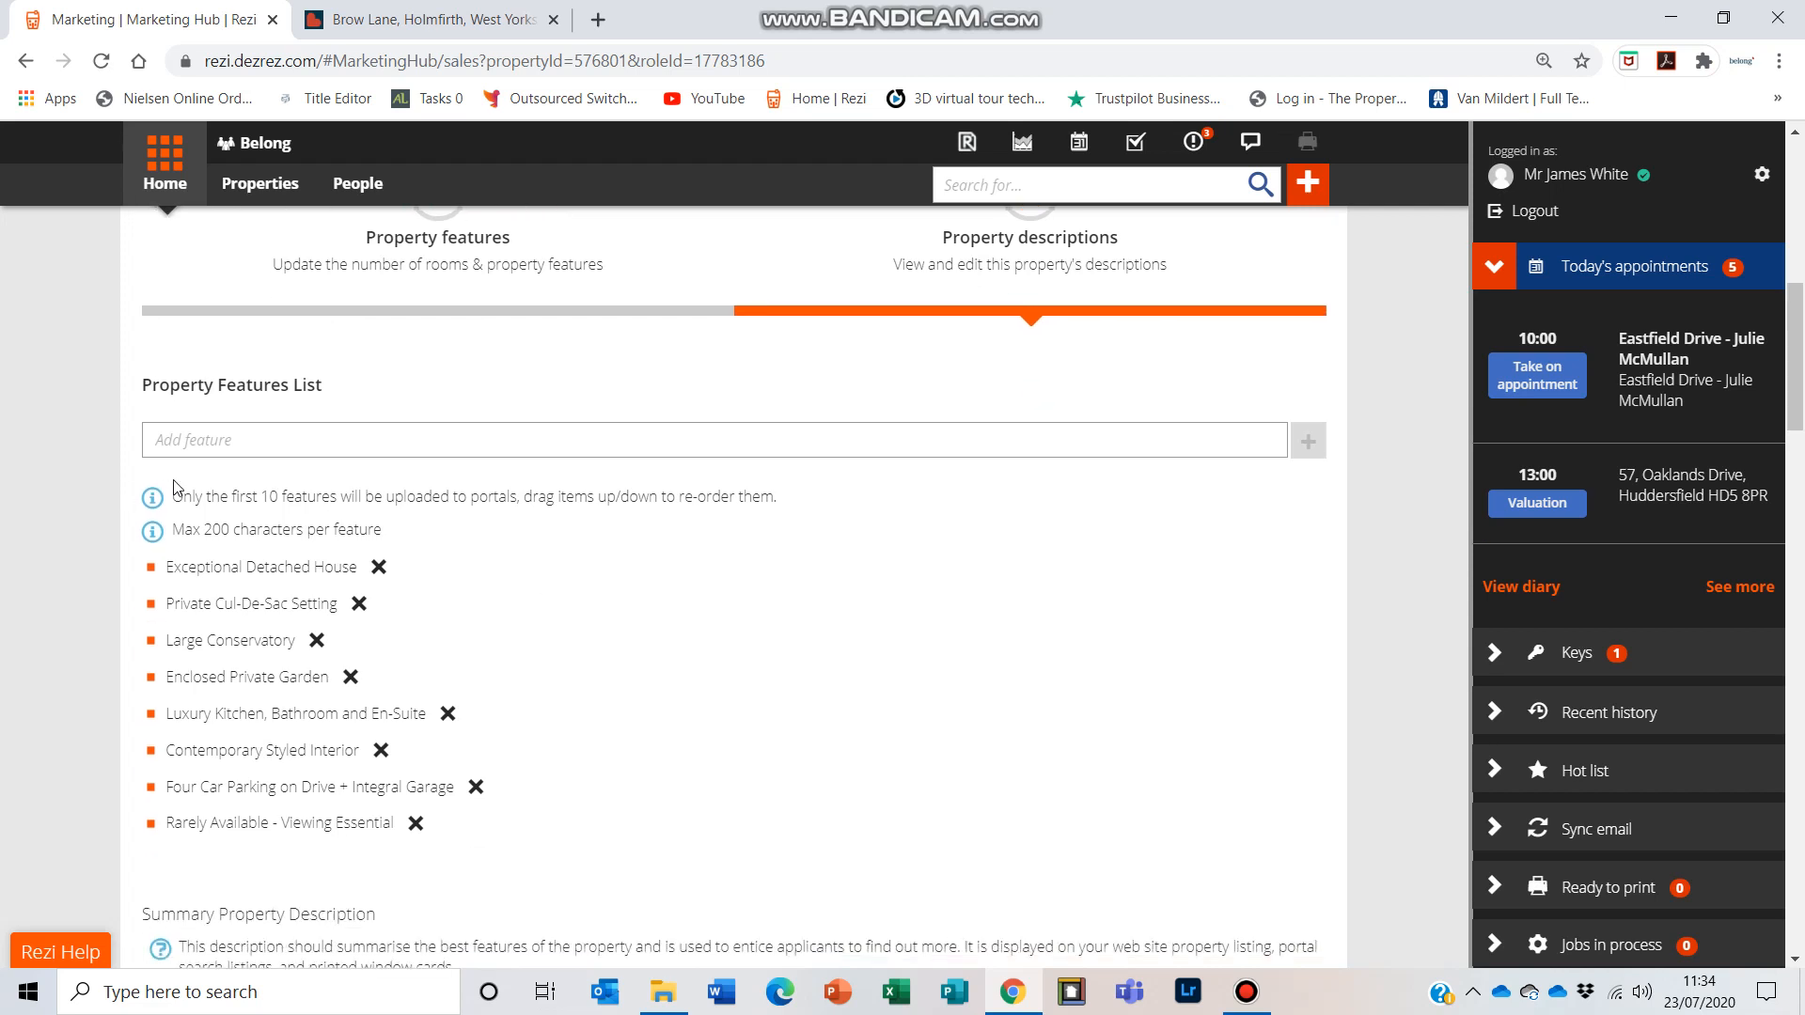
{"action": "left_click", "coordinate": [213, 442]}
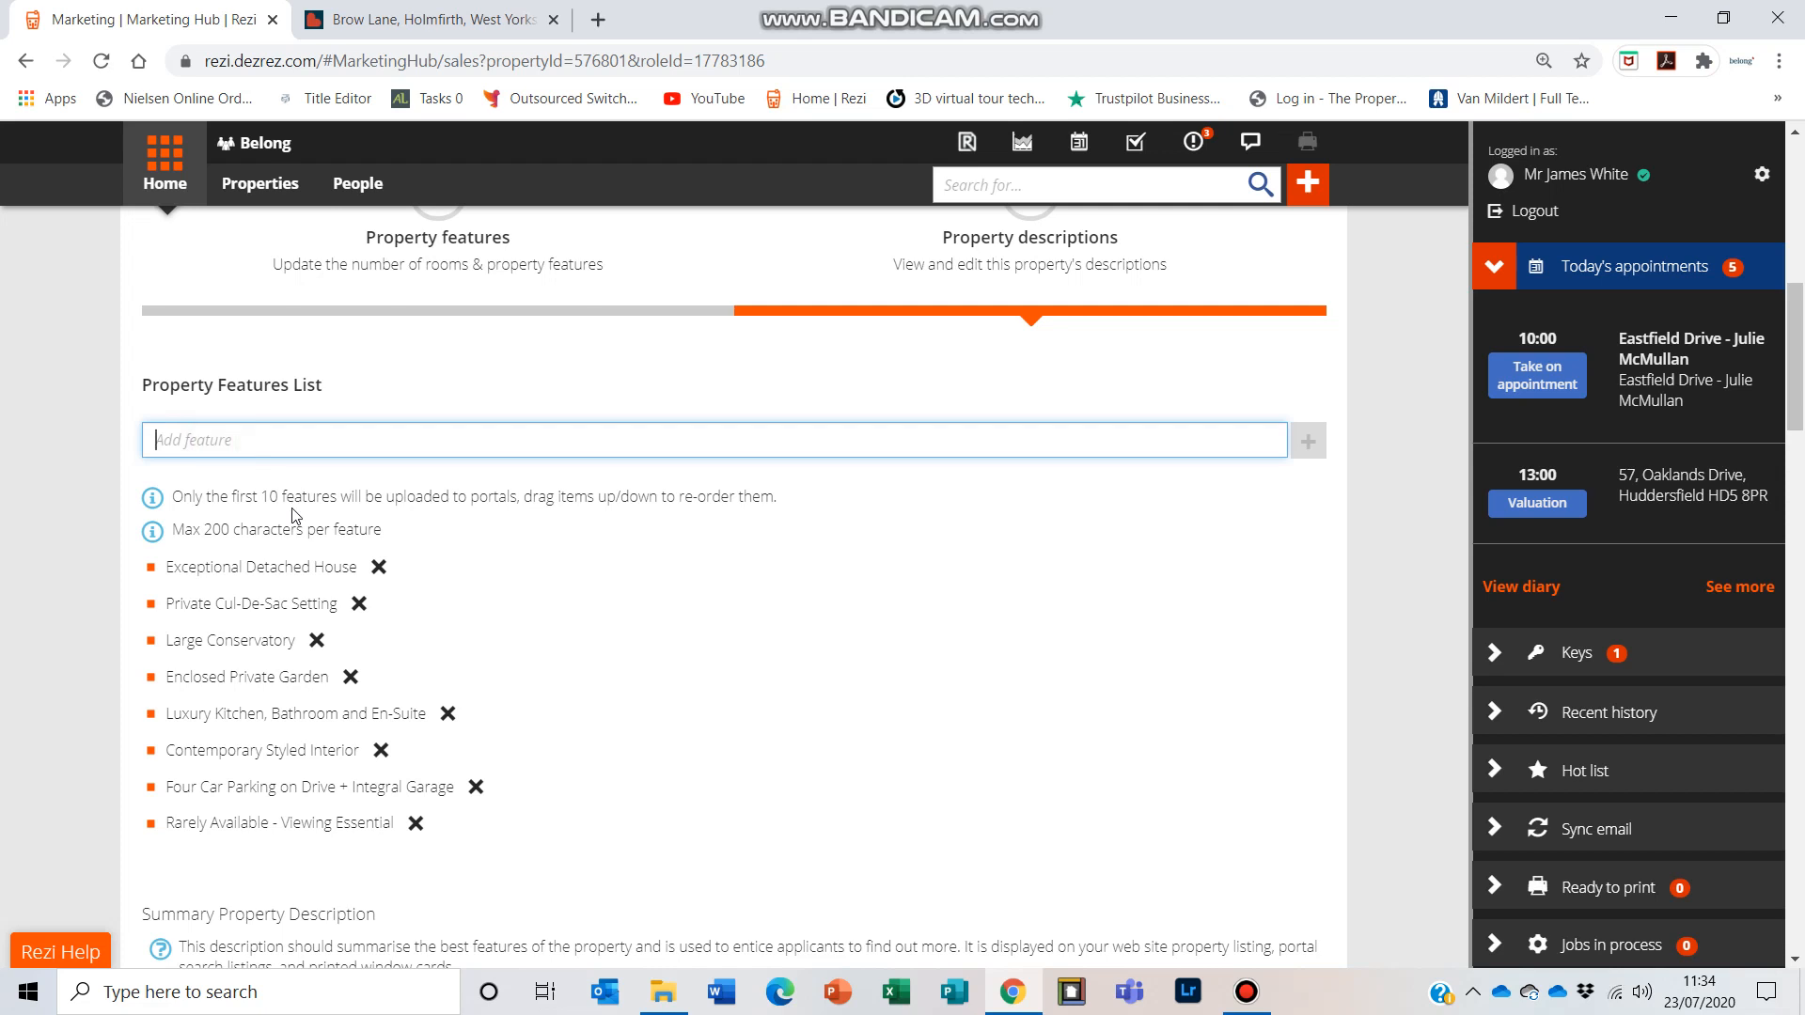
{"action": "type", "text": "xxxxxxlk"}
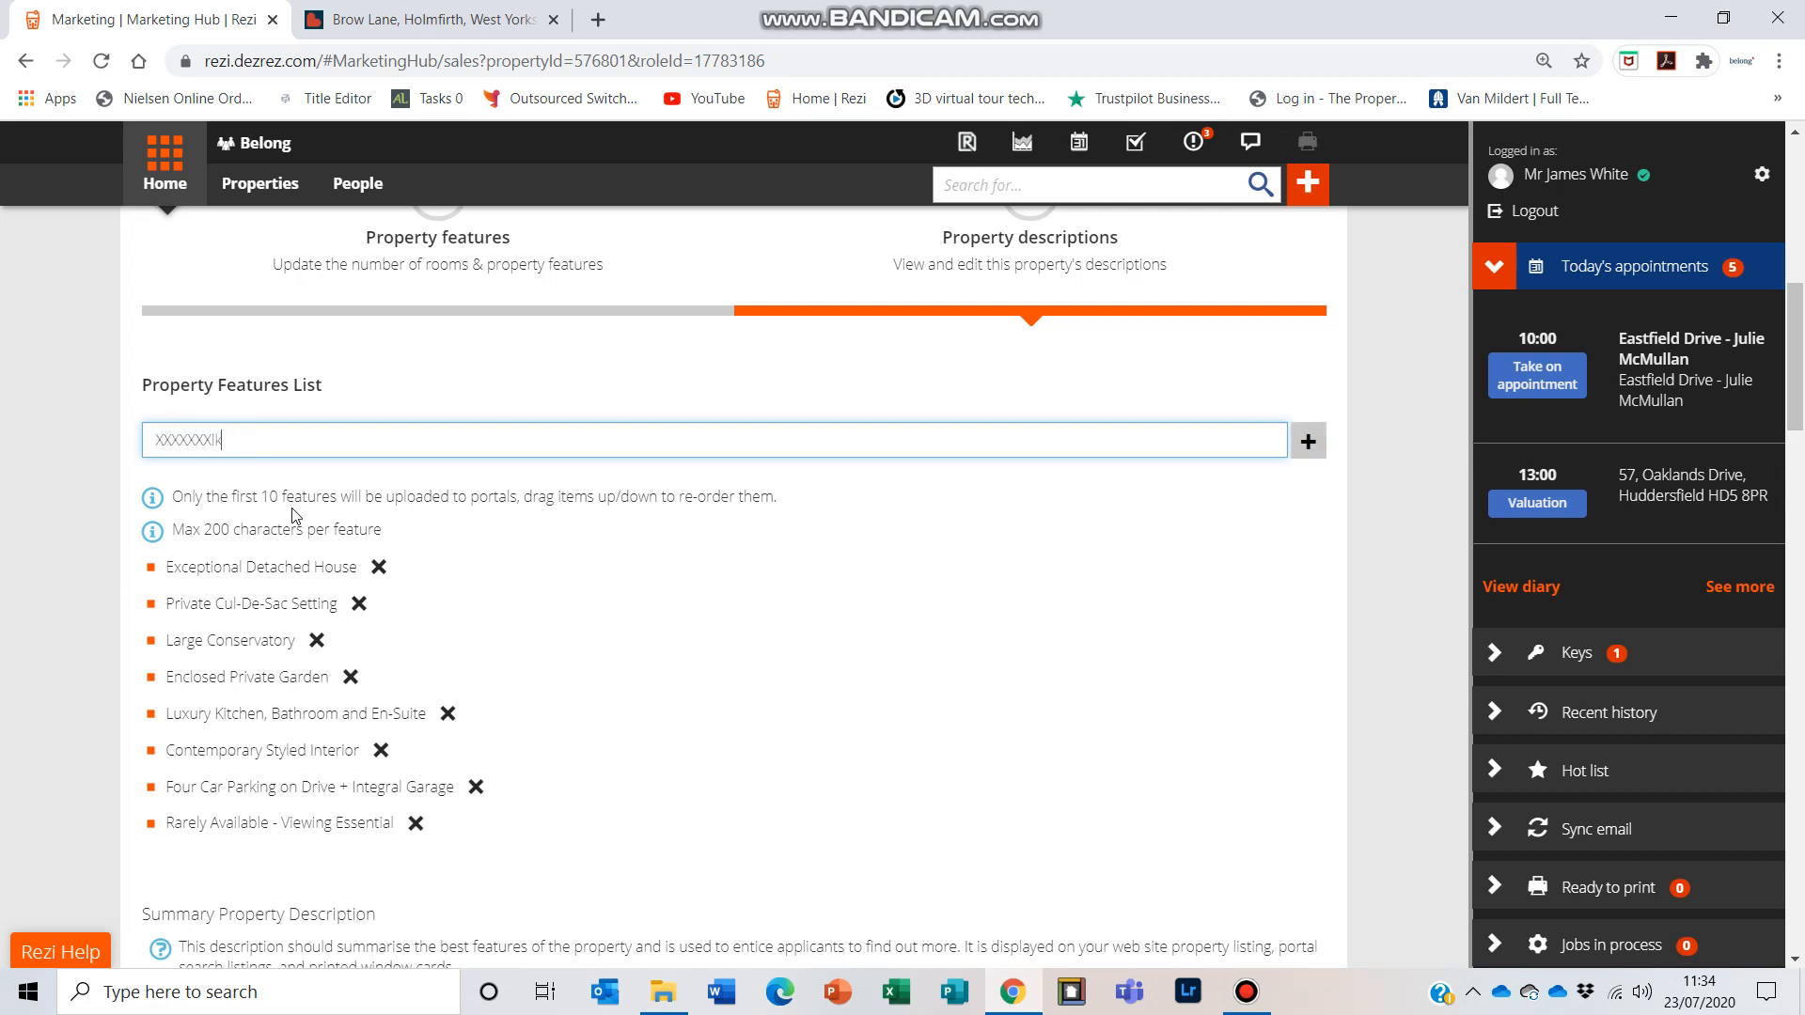
{"action": "type", "text": "fhadhk"}
{"action": "key", "text": "BackSpace"}
{"action": "key", "text": "BackSpace"}
{"action": "key", "text": "BackSpace"}
{"action": "key", "text": "BackSpace"}
{"action": "key", "text": "BackSpace"}
{"action": "key", "text": "BackSpace"}
{"action": "key", "text": "BackSpace"}
{"action": "key", "text": "BackSpace"}
{"action": "key", "text": "BackSpace"}
{"action": "key", "text": "BackSpace"}
{"action": "key", "text": "BackSpace"}
{"action": "key", "text": "BackSpace"}
{"action": "key", "text": "BackSpace"}
{"action": "key", "text": "BackSpace"}
{"action": "key", "text": "BackSpace"}
{"action": "key", "text": "BackSpace"}
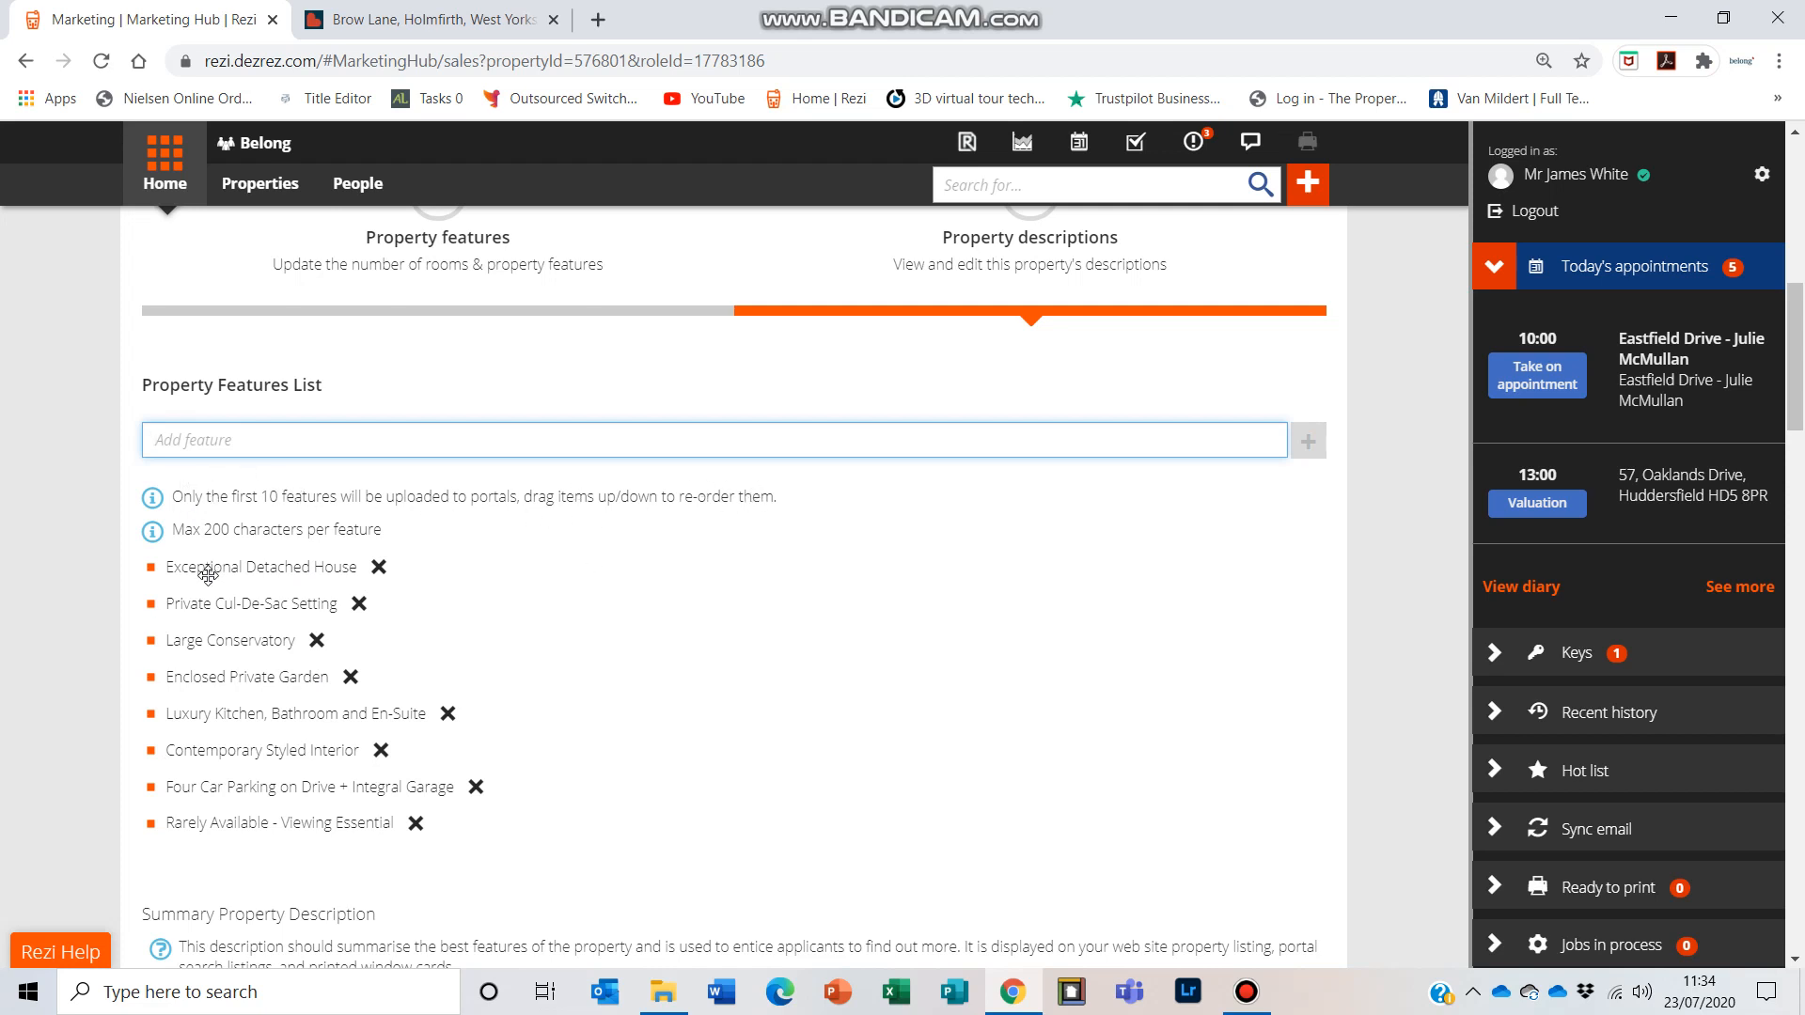
Step: Review the property features list and the summary, main marketing text and room descriptions
{"action": "left_click_drag", "start_coordinate": [210, 572], "coordinate": [273, 580]}
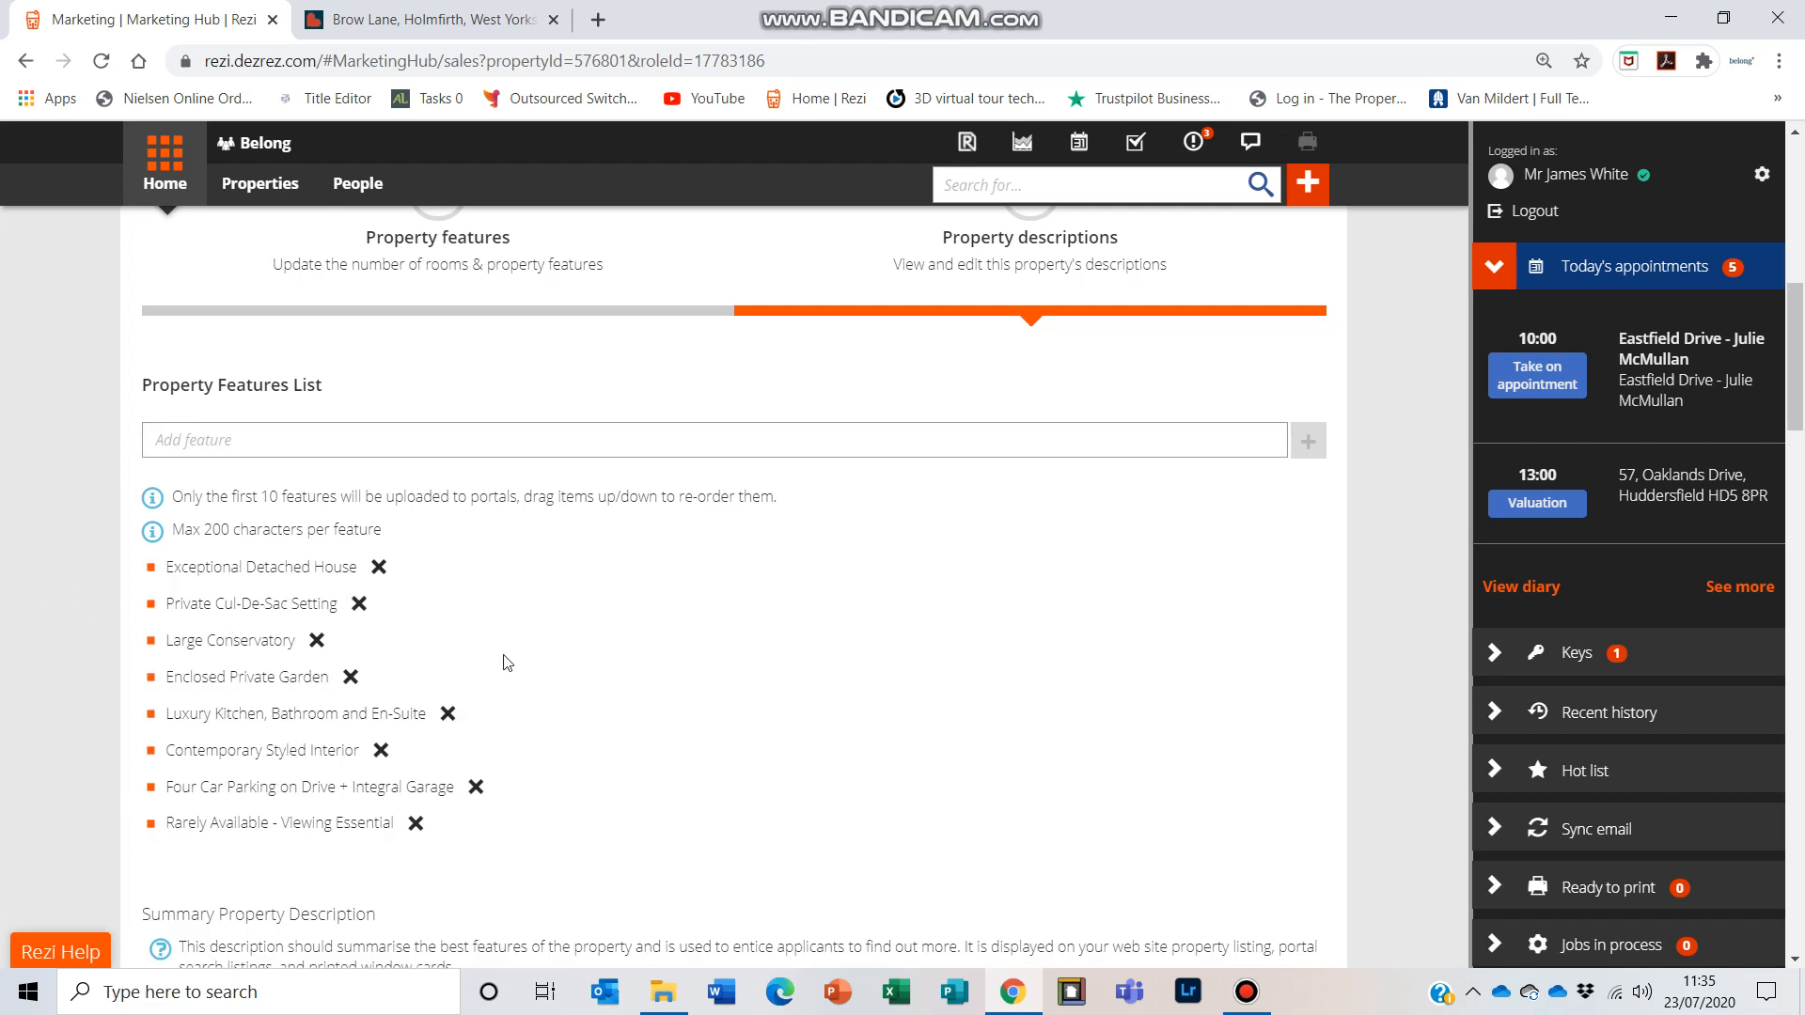
{"action": "scroll", "coordinate": [508, 663], "scroll_direction": "down", "scroll_amount": 4}
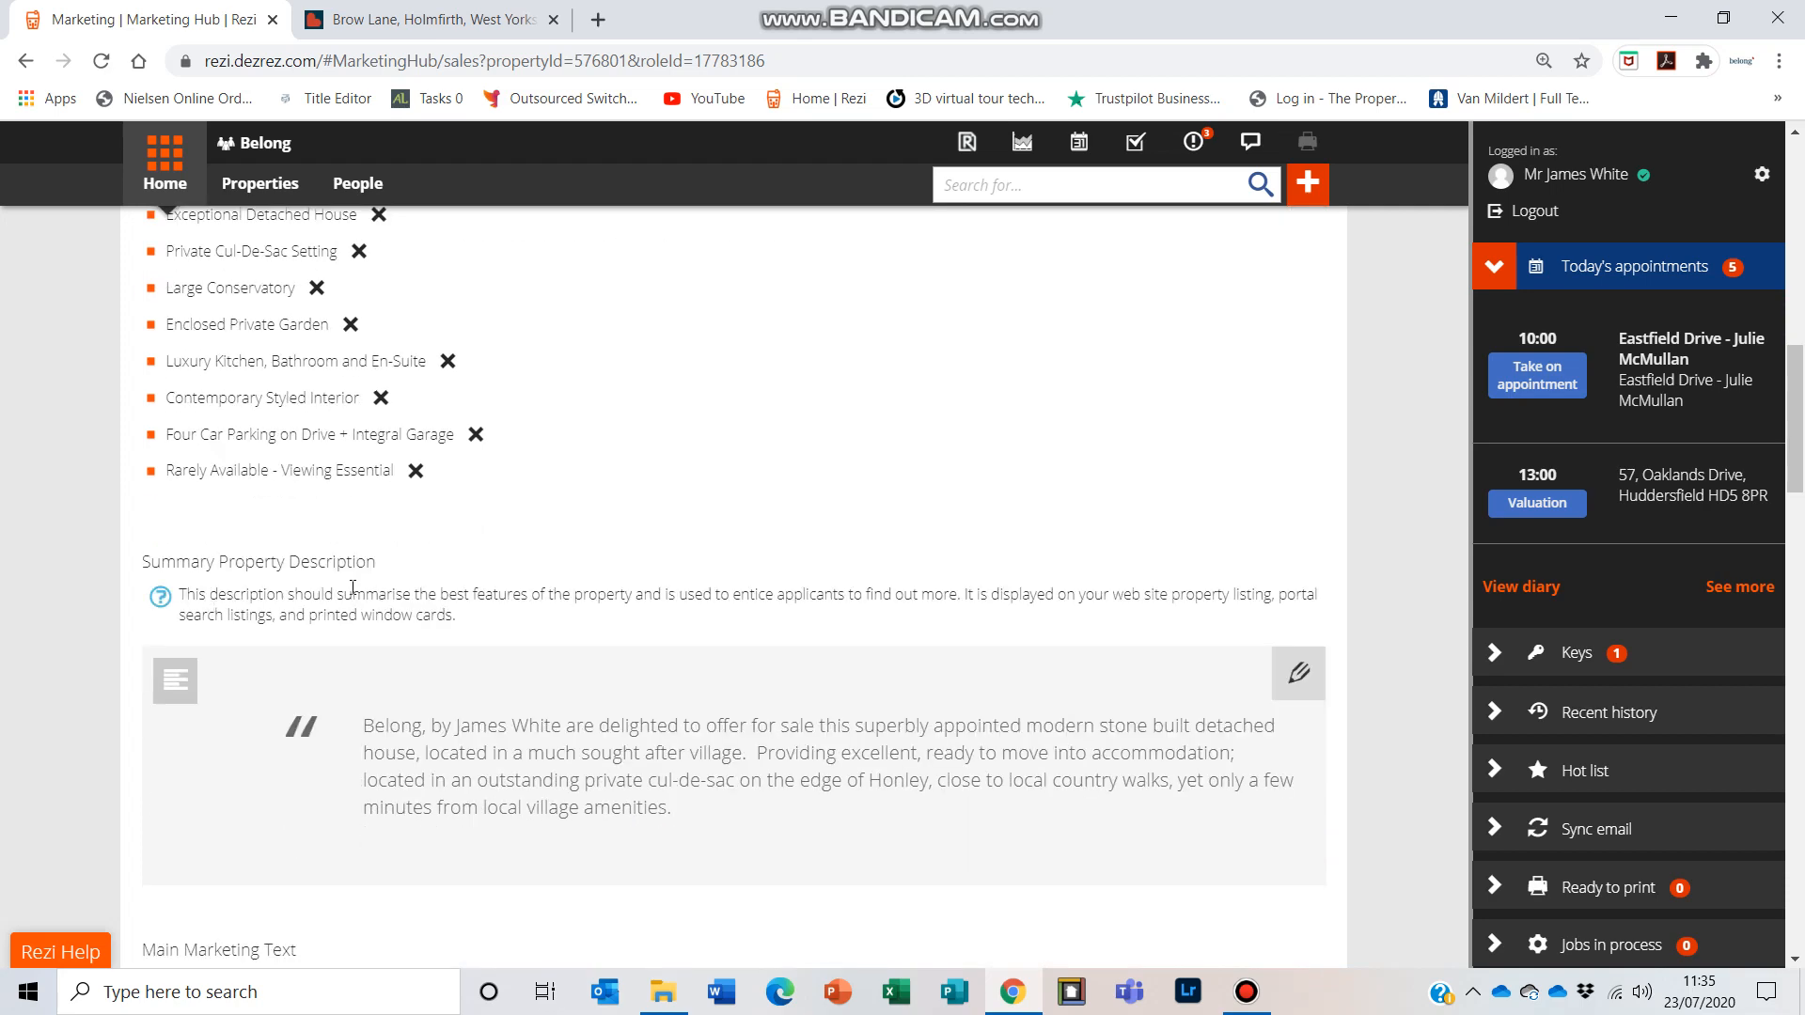
{"action": "scroll", "coordinate": [667, 663], "scroll_direction": "down", "scroll_amount": 3}
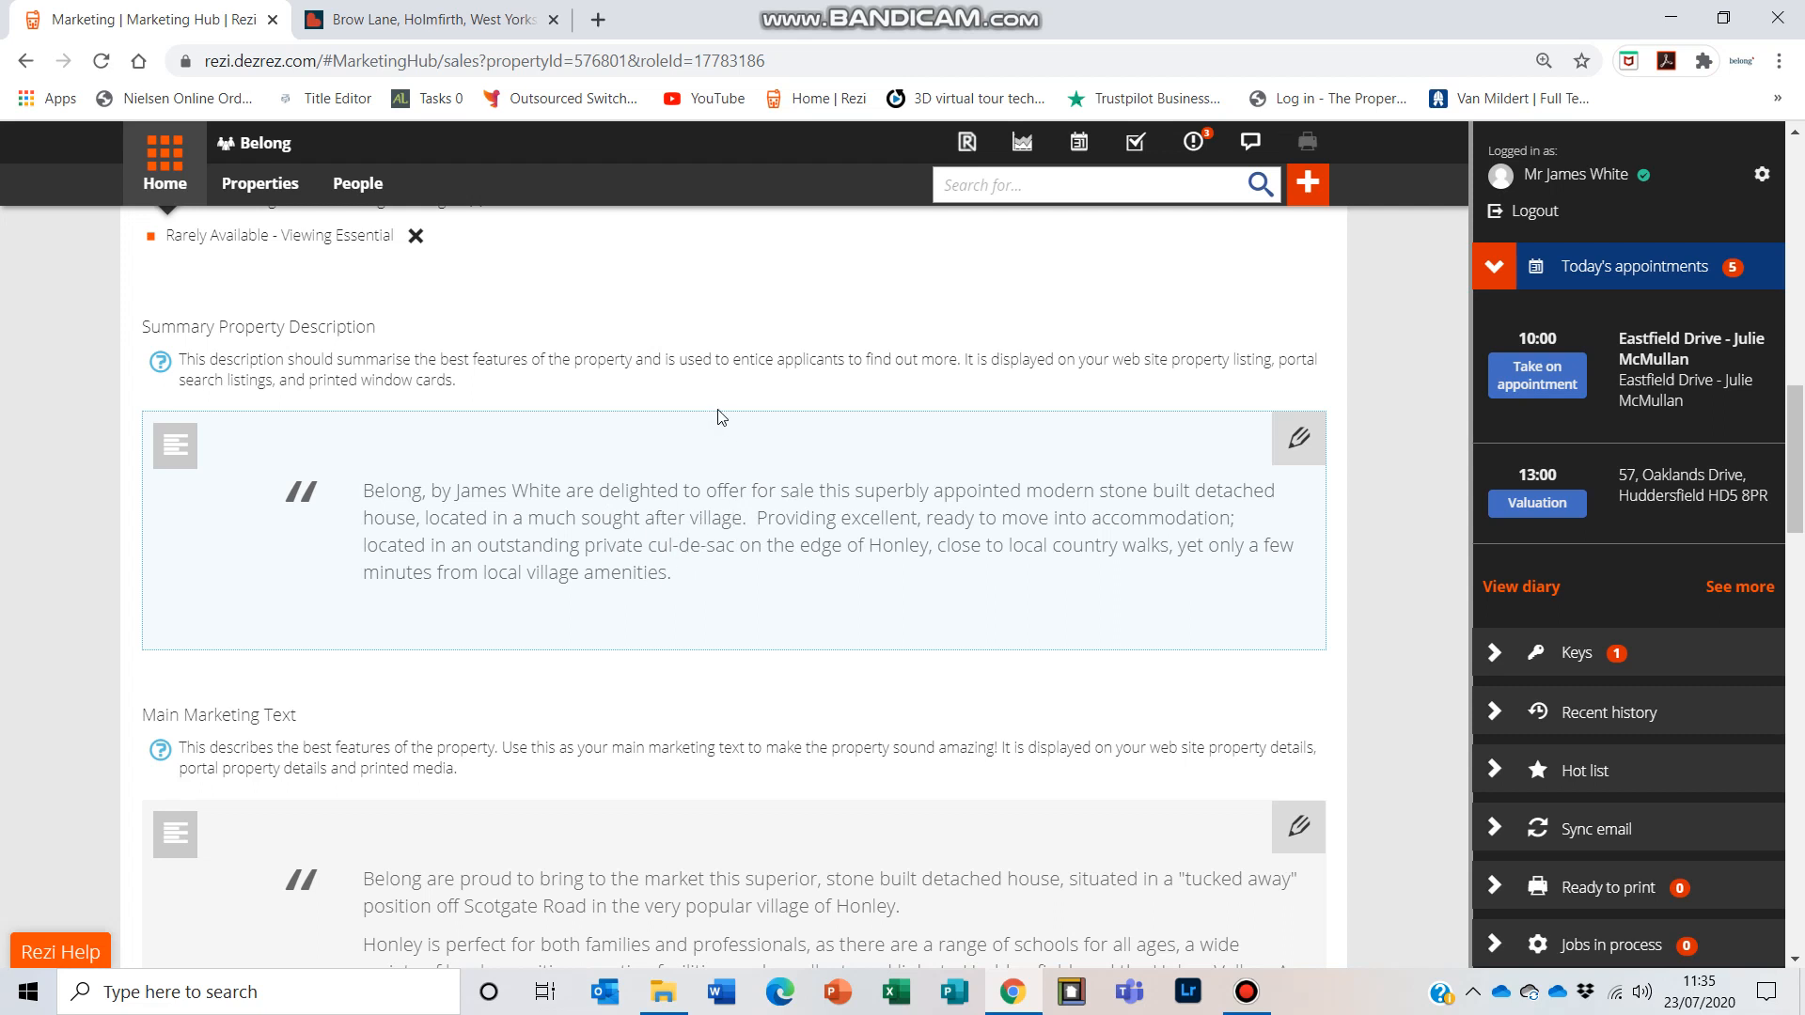
{"action": "scroll", "coordinate": [712, 407], "scroll_direction": "down", "scroll_amount": 4}
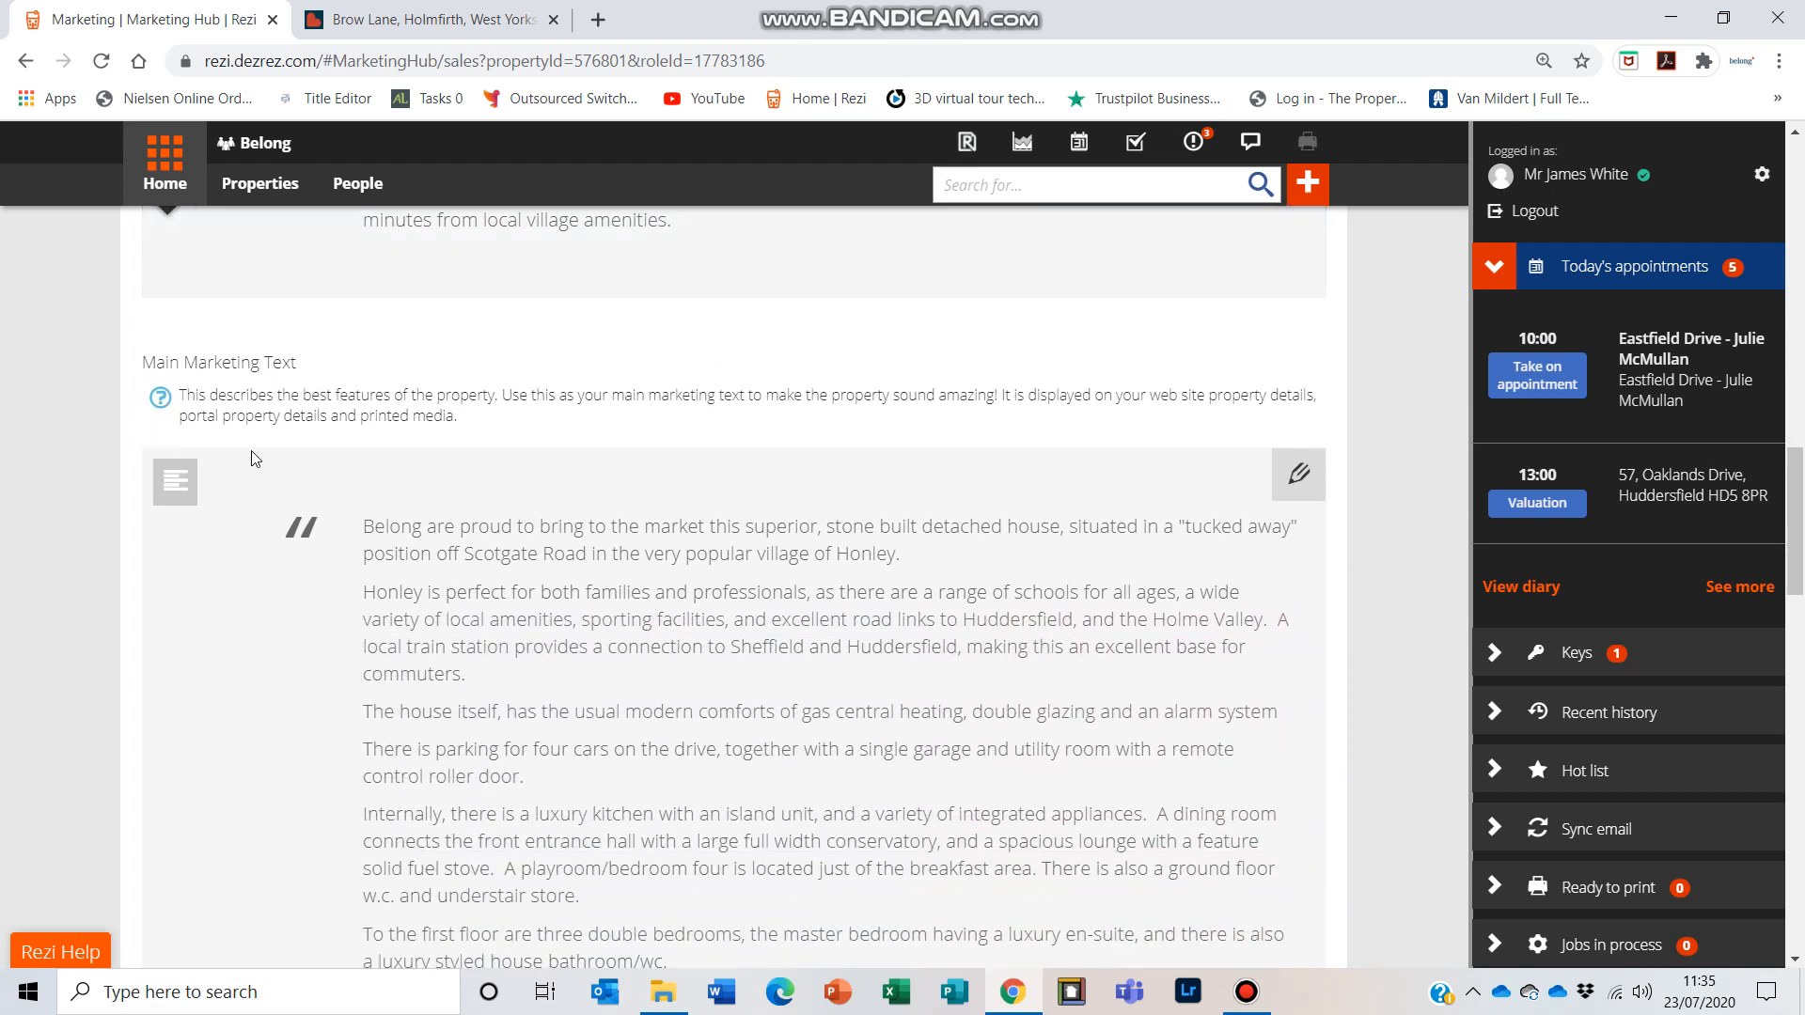
{"action": "scroll", "coordinate": [548, 565], "scroll_direction": "down", "scroll_amount": 1}
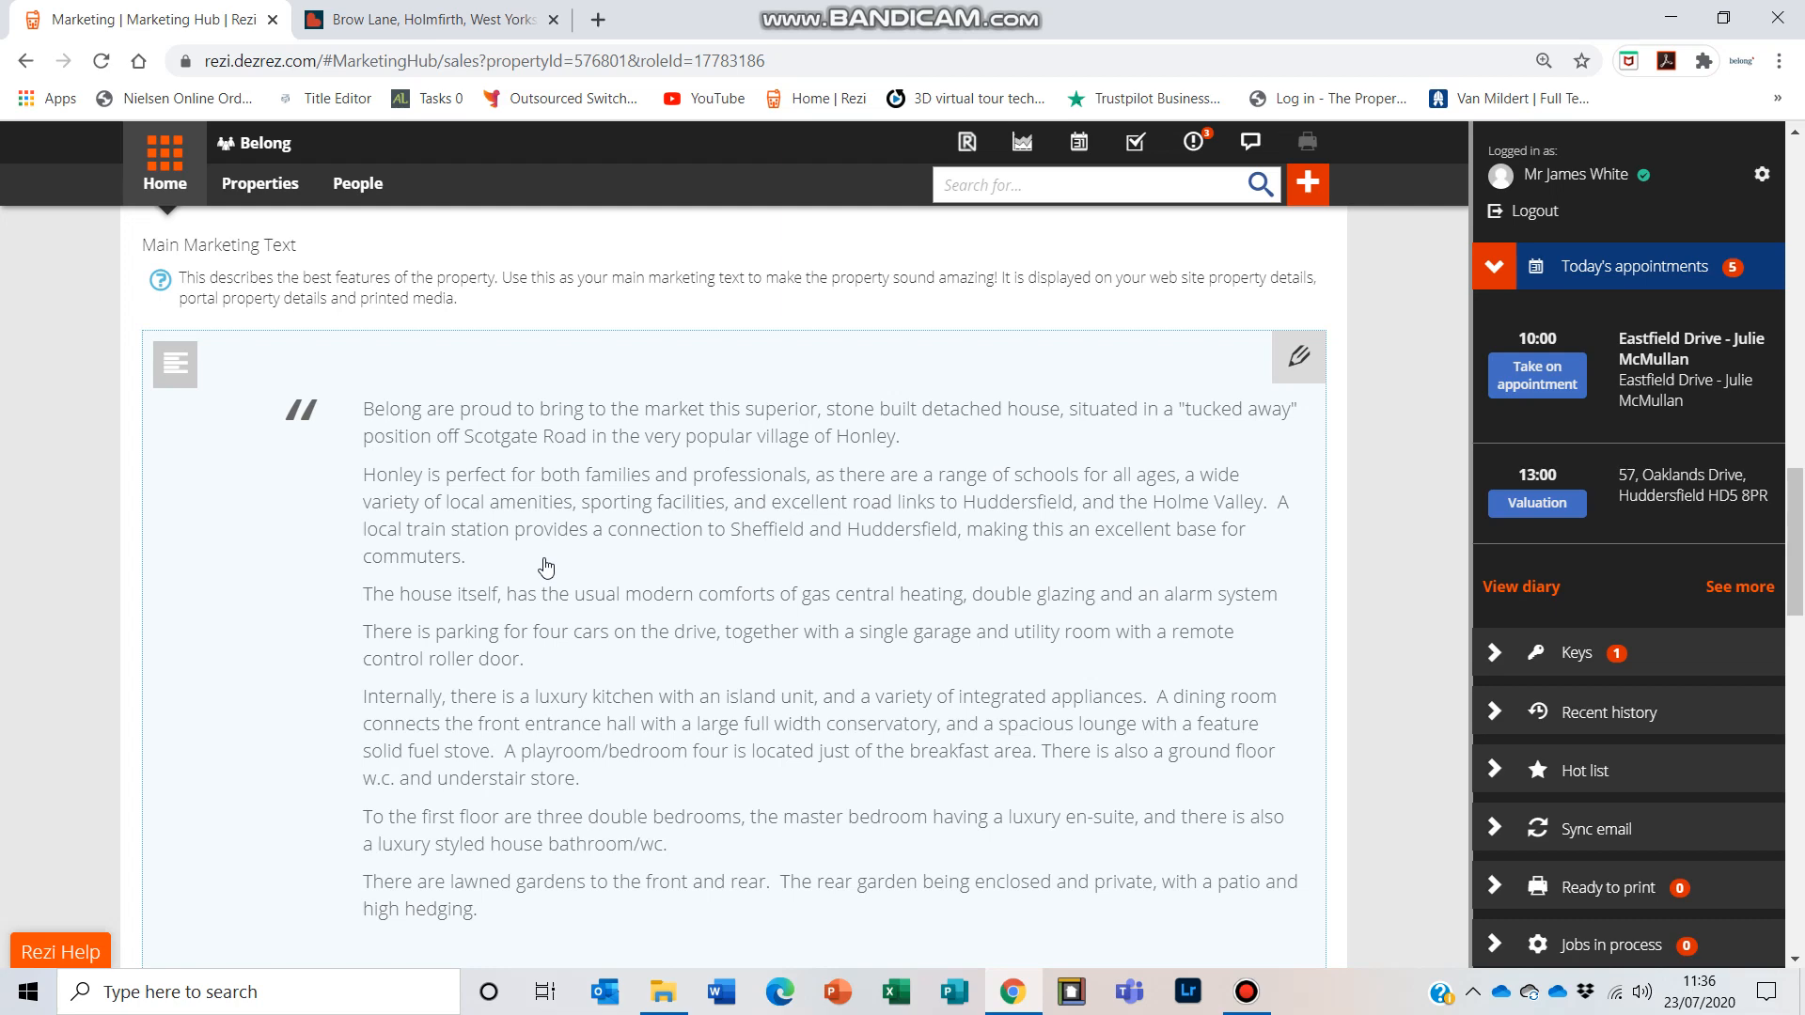
{"action": "scroll", "coordinate": [545, 565], "scroll_direction": "down", "scroll_amount": 5}
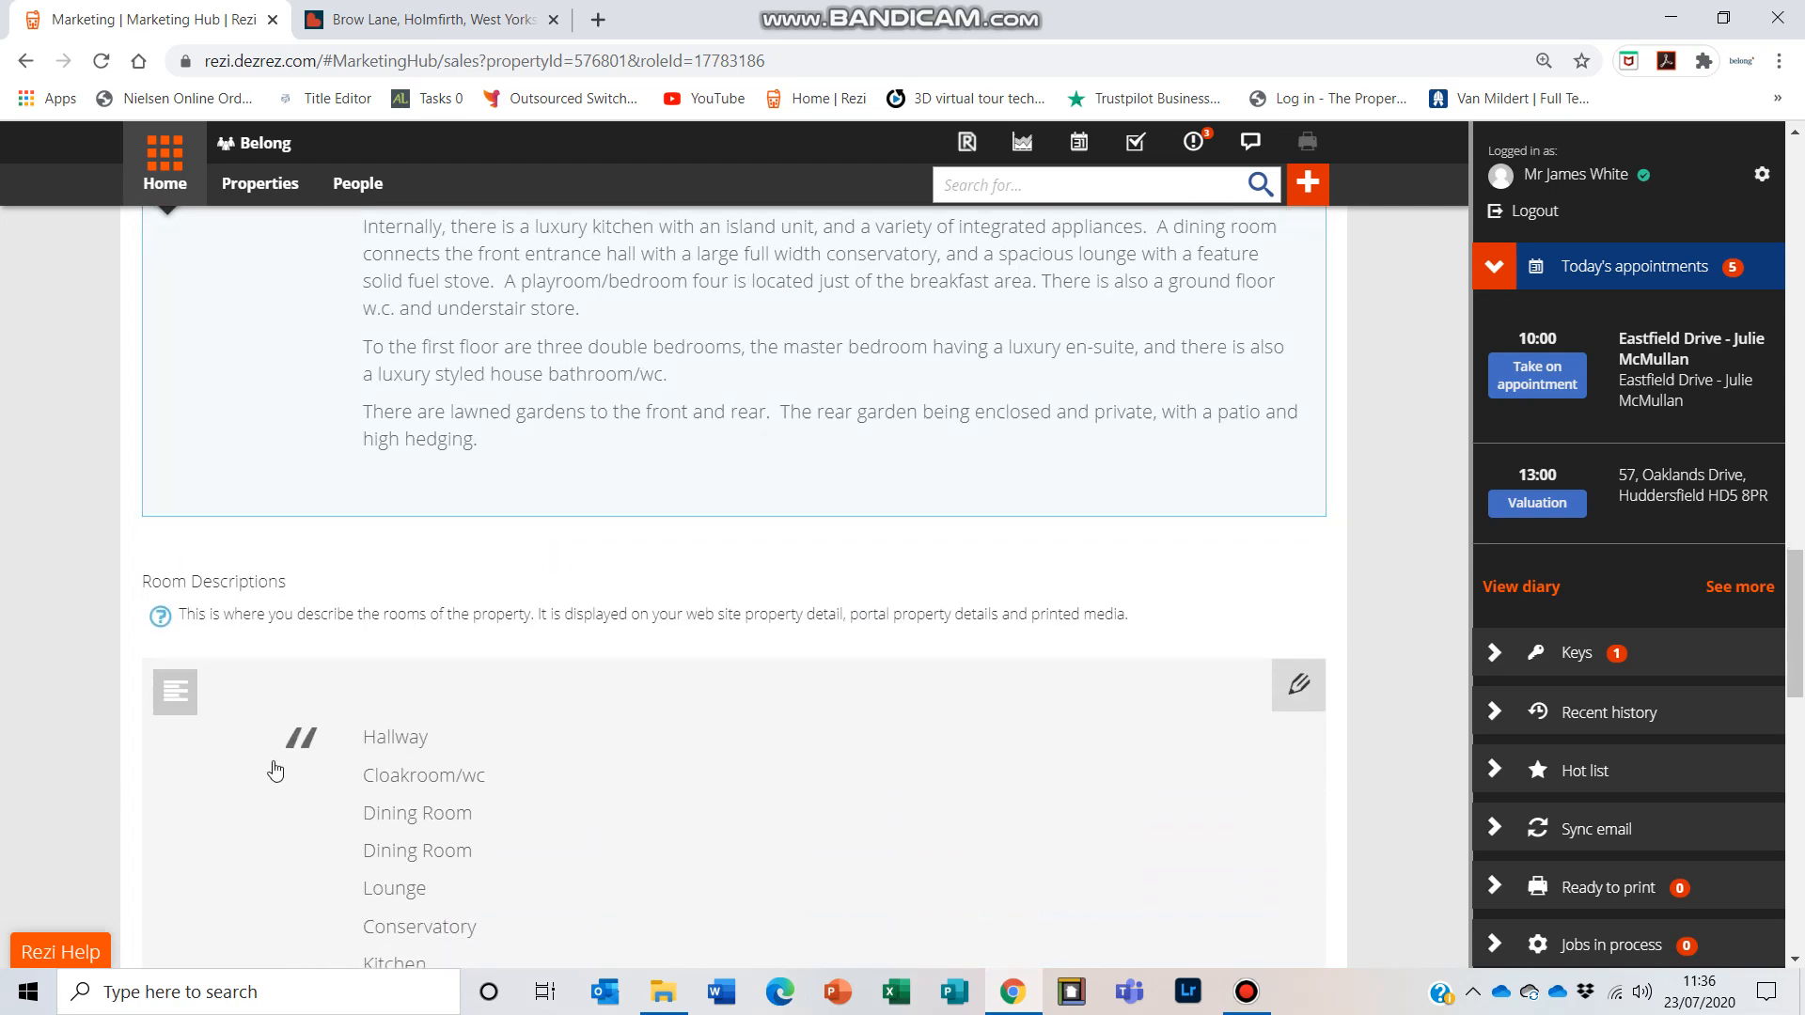
{"action": "scroll", "coordinate": [717, 713], "scroll_direction": "down", "scroll_amount": 3}
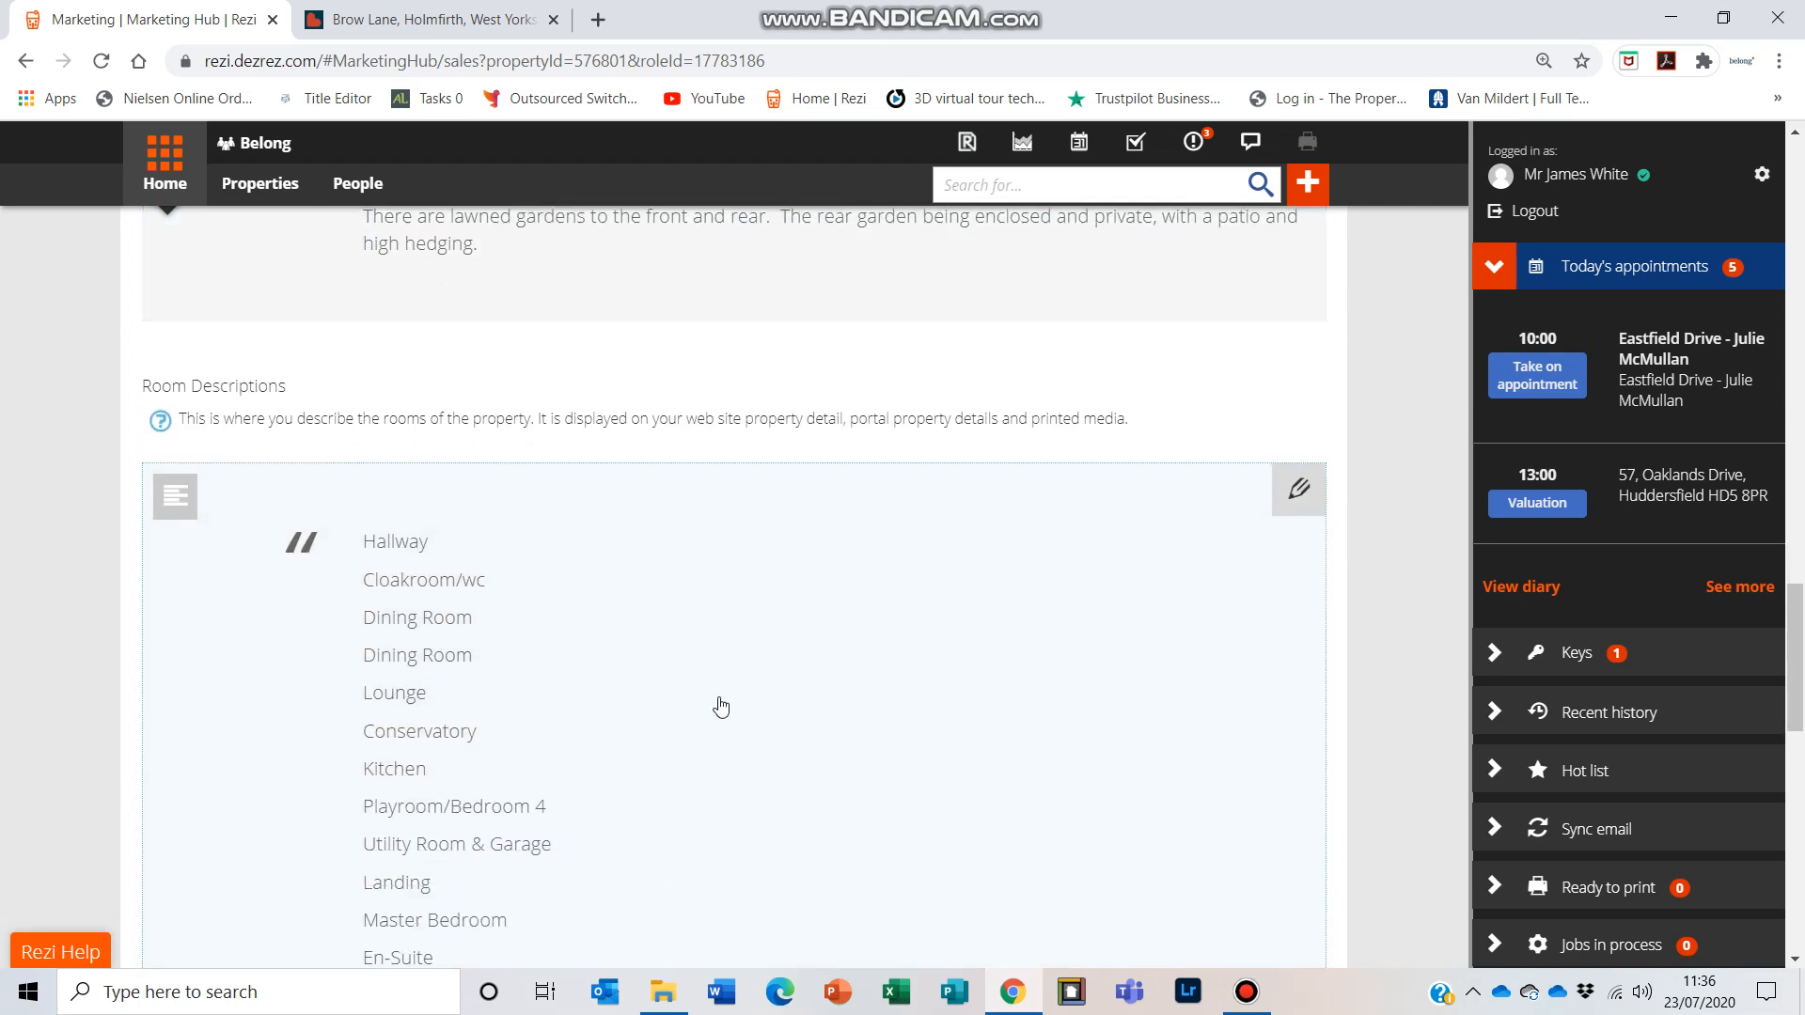
{"action": "scroll", "coordinate": [574, 677], "scroll_direction": "down", "scroll_amount": 3}
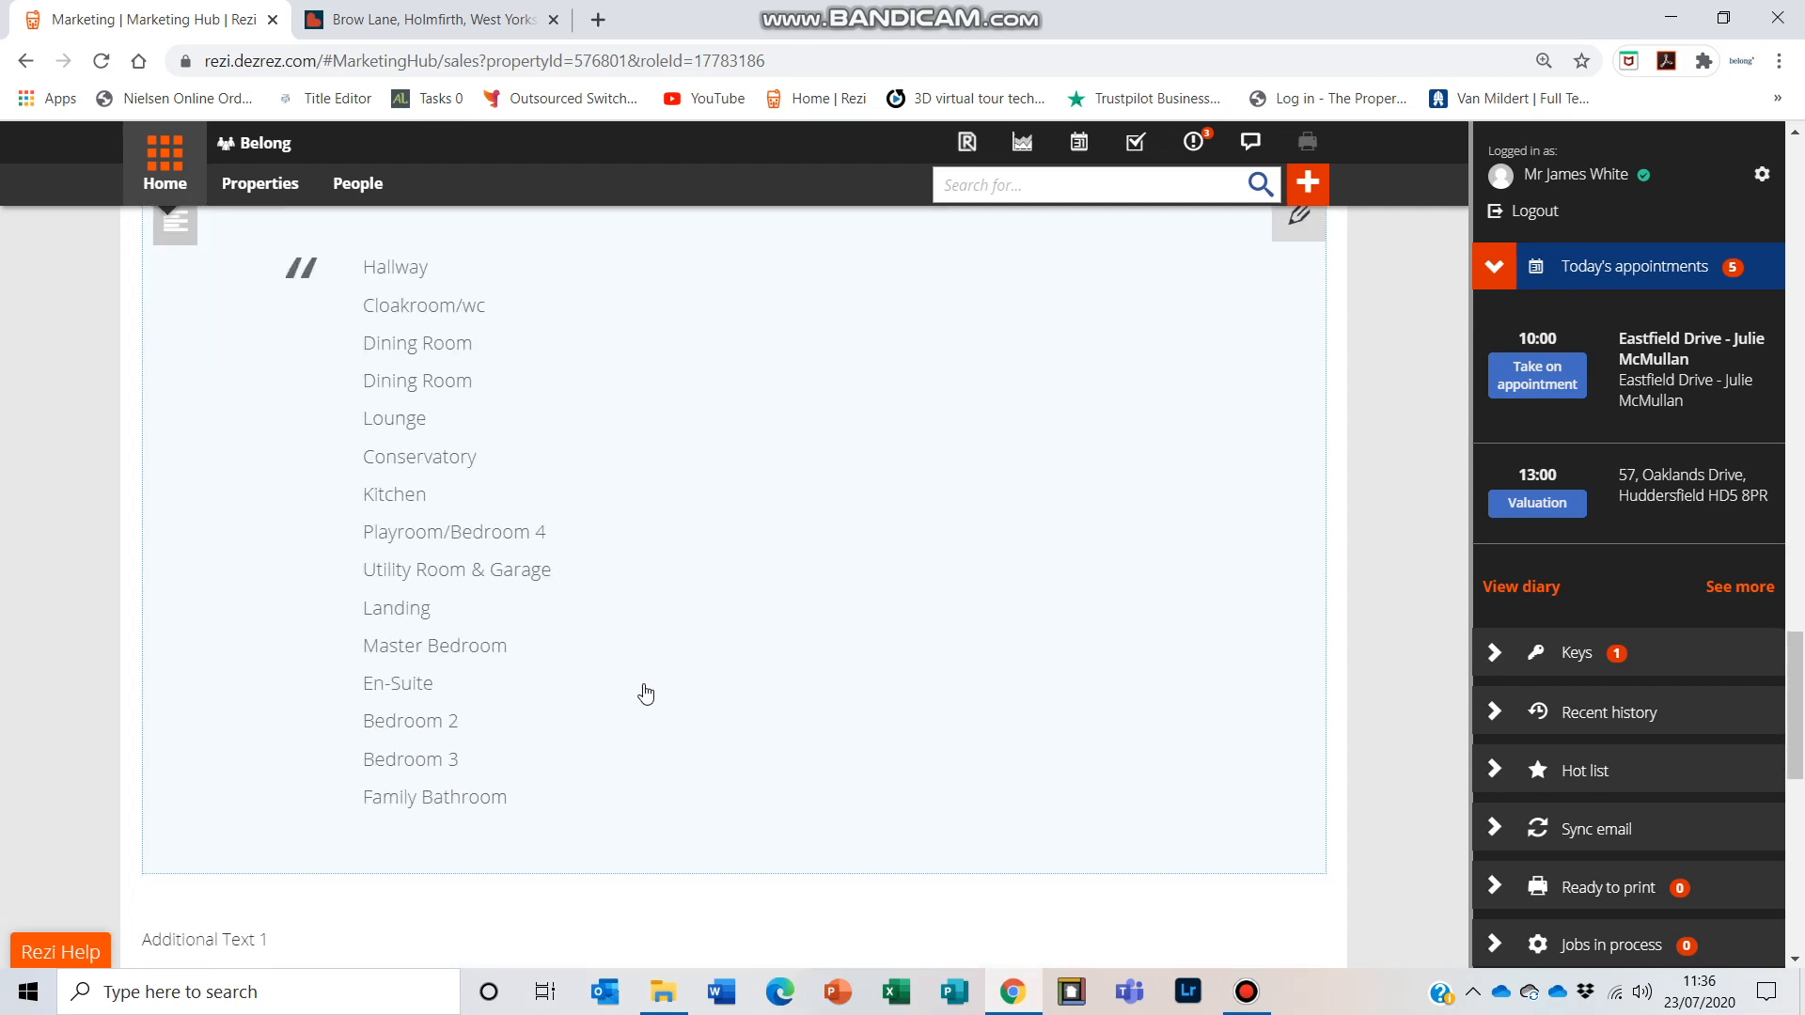
{"action": "scroll", "coordinate": [720, 522], "scroll_direction": "up", "scroll_amount": 1}
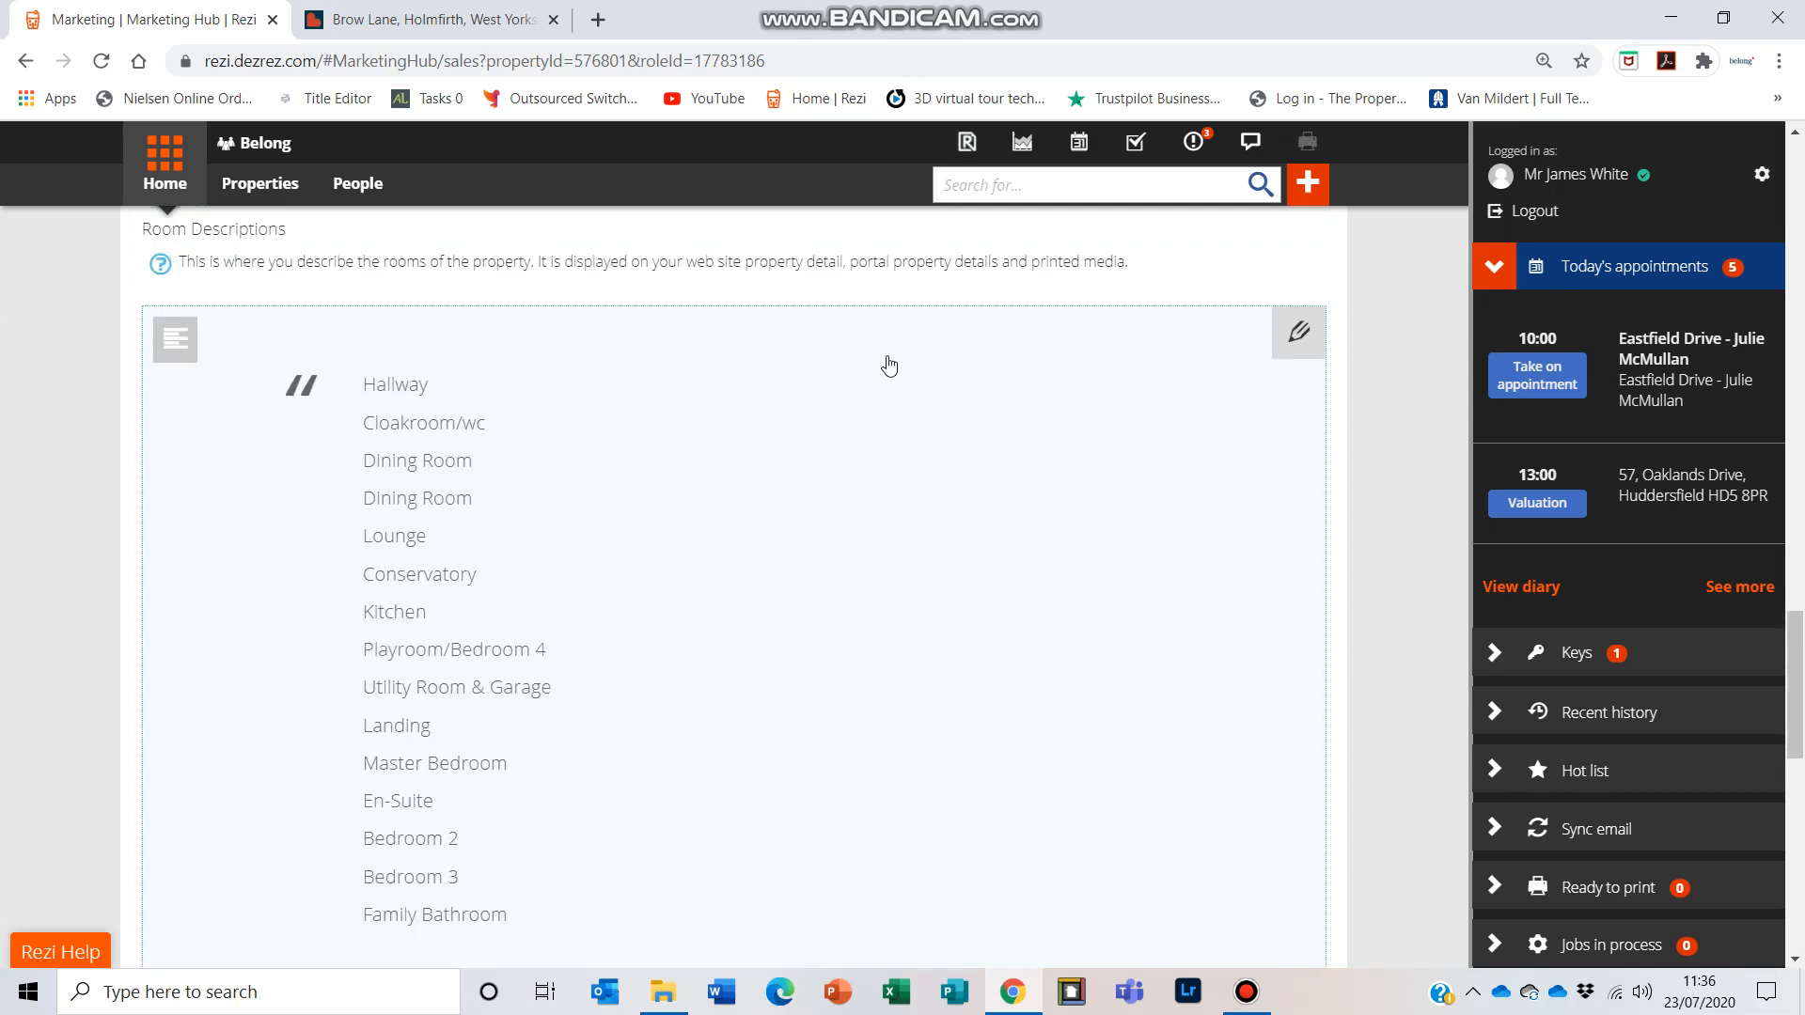
{"action": "scroll", "coordinate": [421, 459], "scroll_direction": "up", "scroll_amount": 2}
{"action": "scroll", "coordinate": [707, 497], "scroll_direction": "down", "scroll_amount": 6}
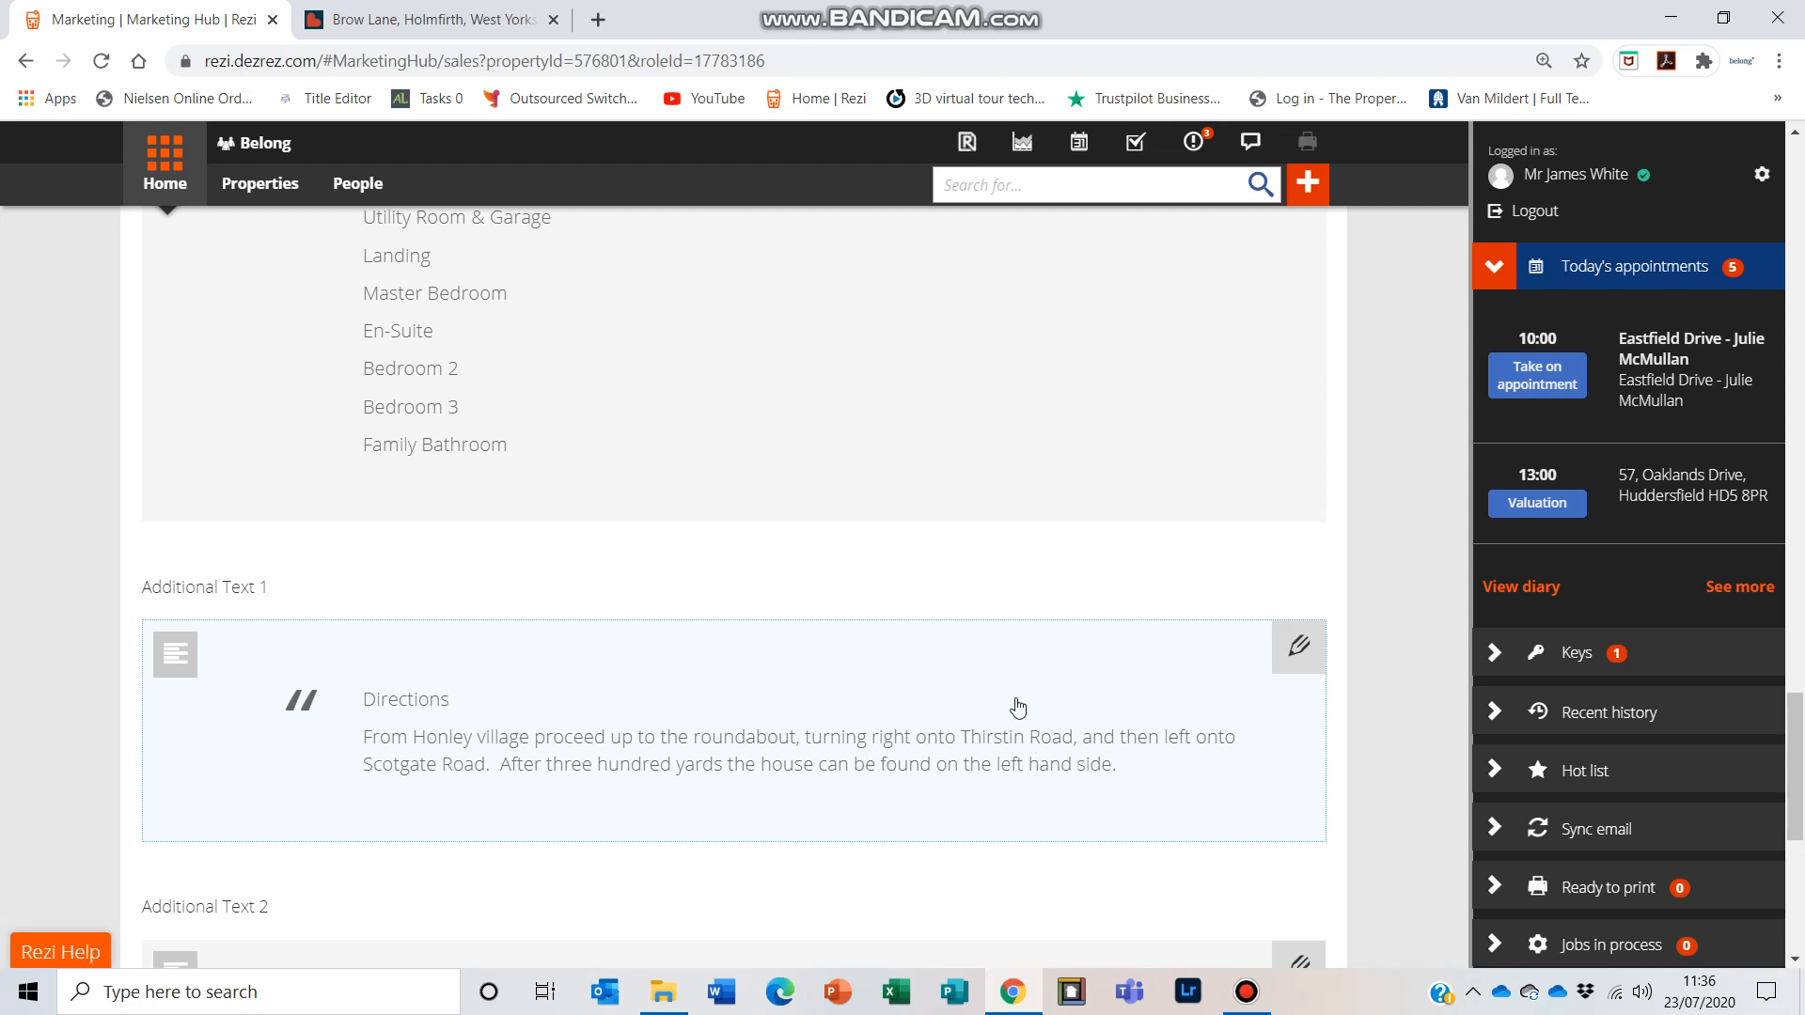
Step: Open the Additional Text 1 directions in the editor, then save and close it
{"action": "left_click", "coordinate": [1302, 647]}
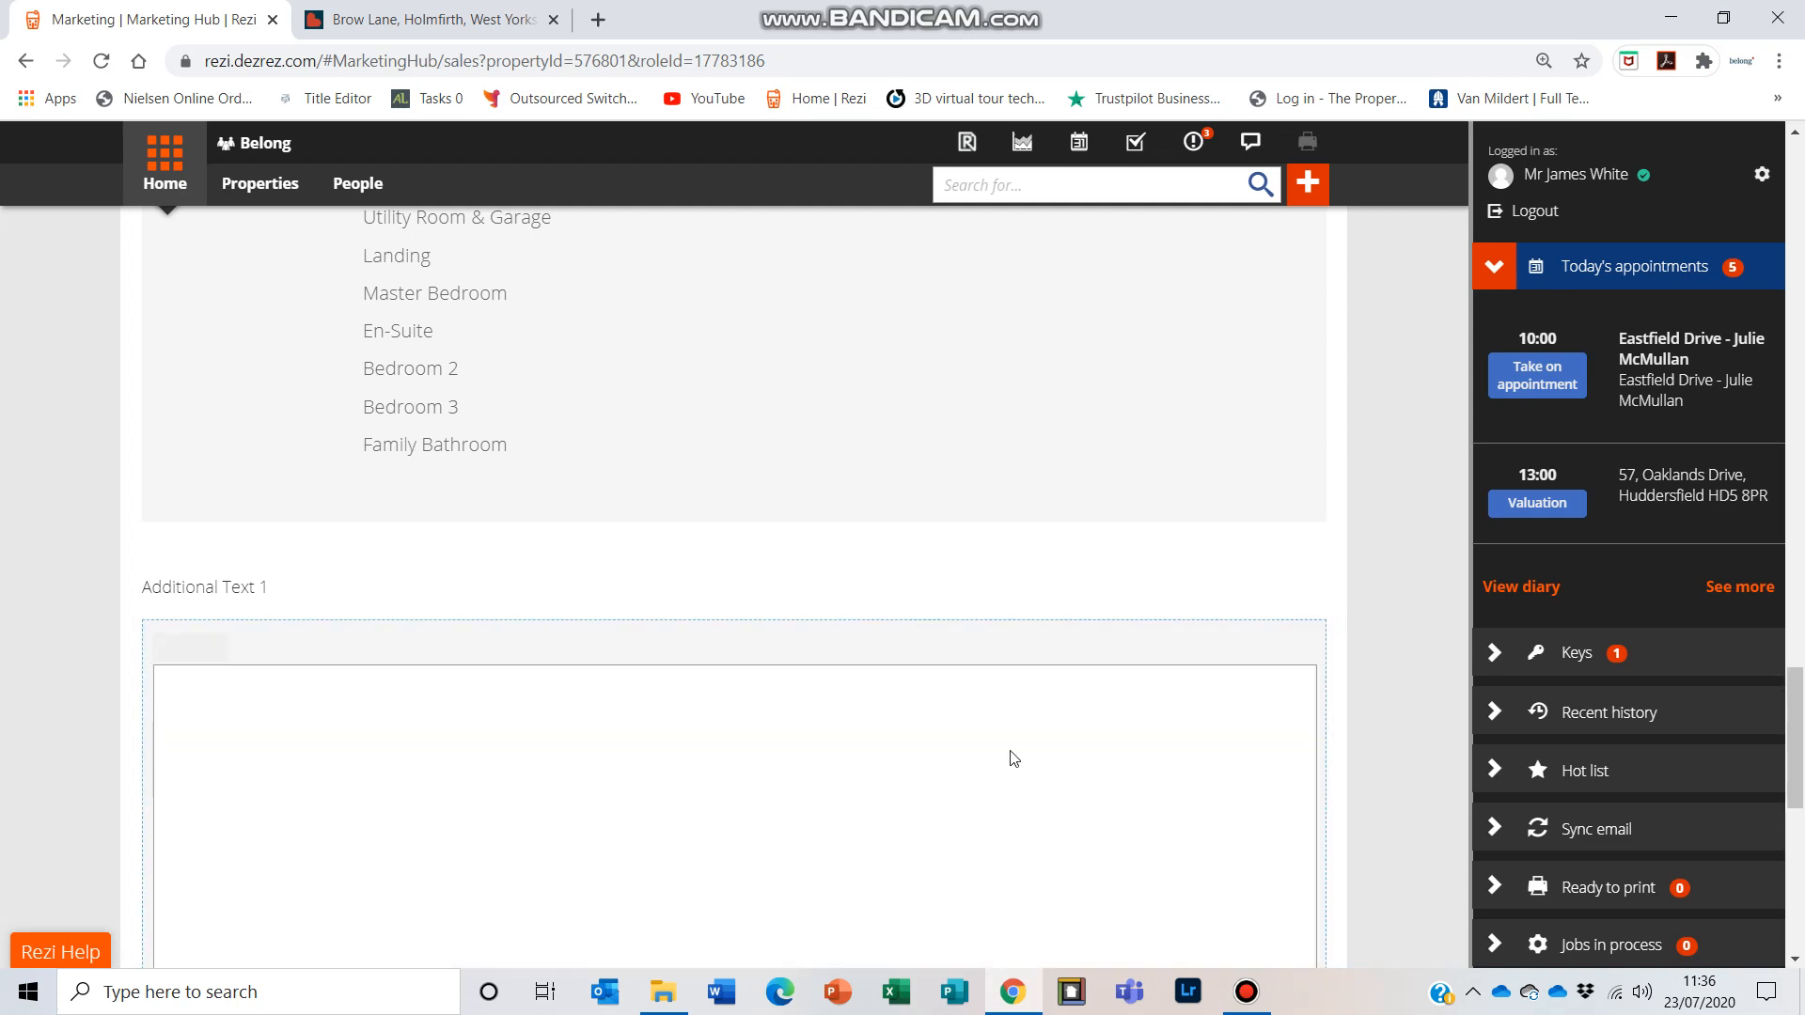
{"action": "scroll", "coordinate": [1093, 896], "scroll_direction": "down", "scroll_amount": 2}
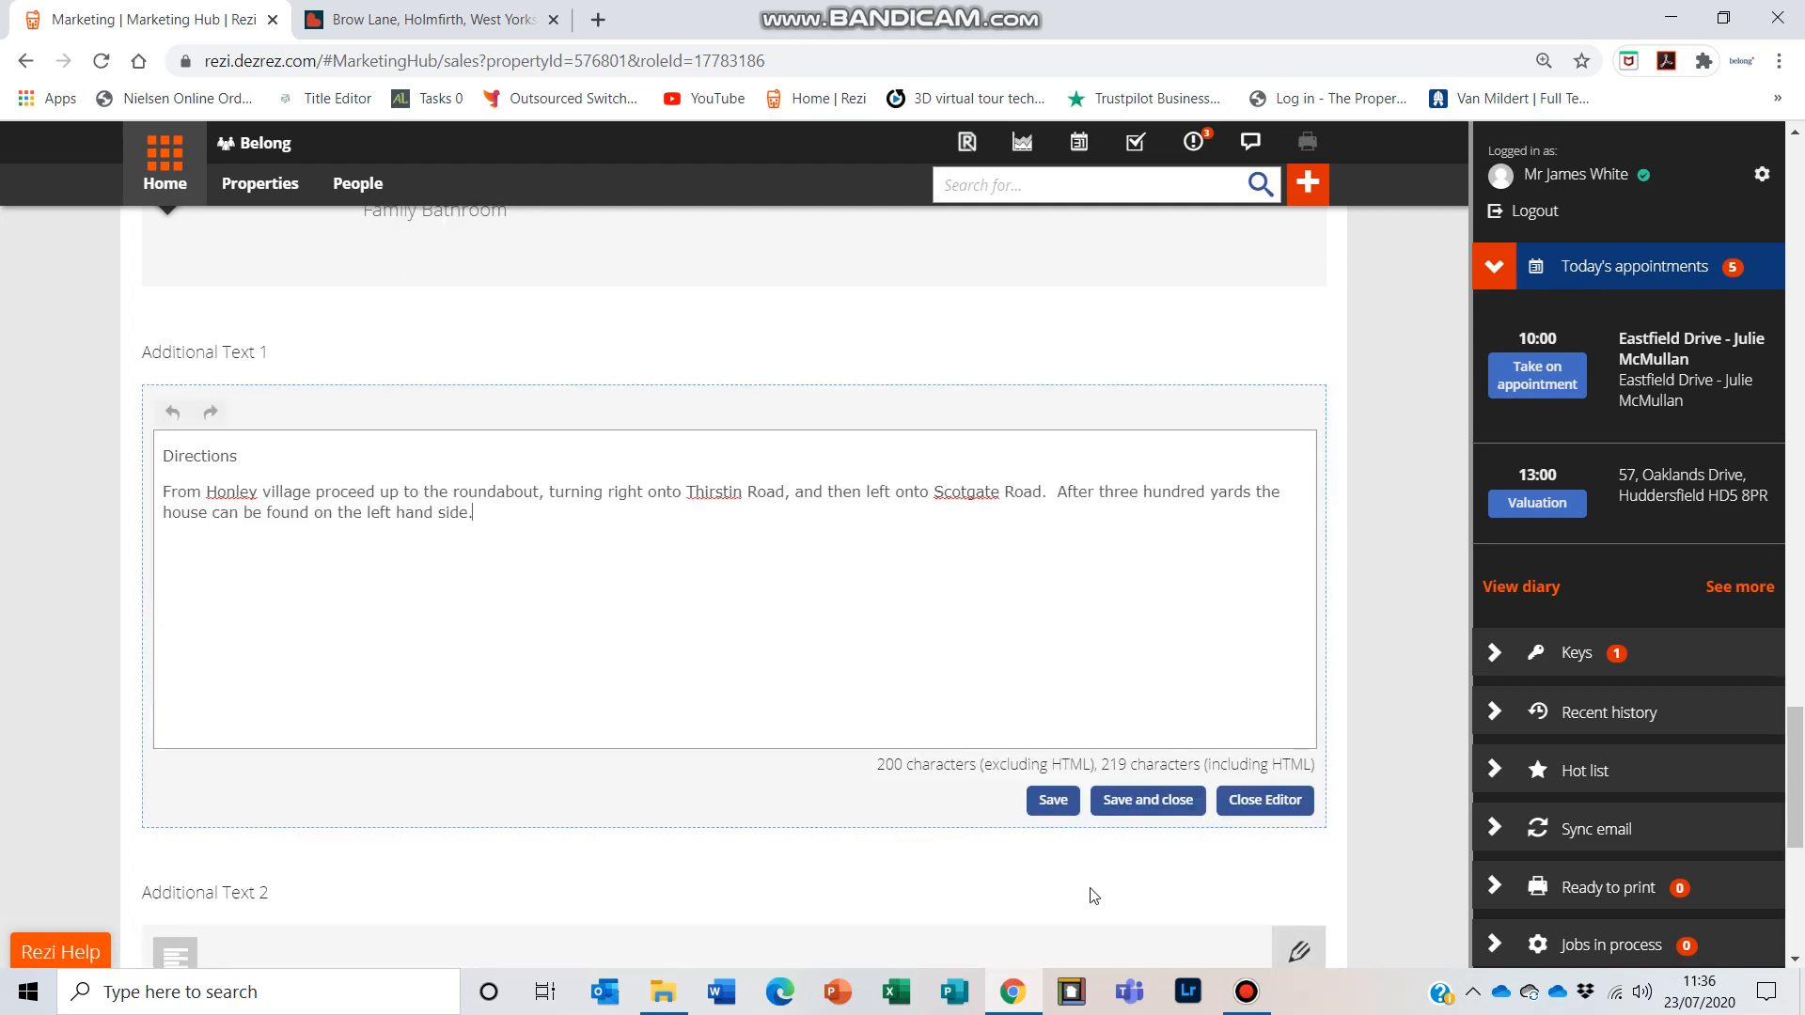
{"action": "left_click", "coordinate": [1148, 800]}
Step: Open the main marketing text in the editor, then save and close it
{"action": "scroll", "coordinate": [854, 644], "scroll_direction": "up", "scroll_amount": 15}
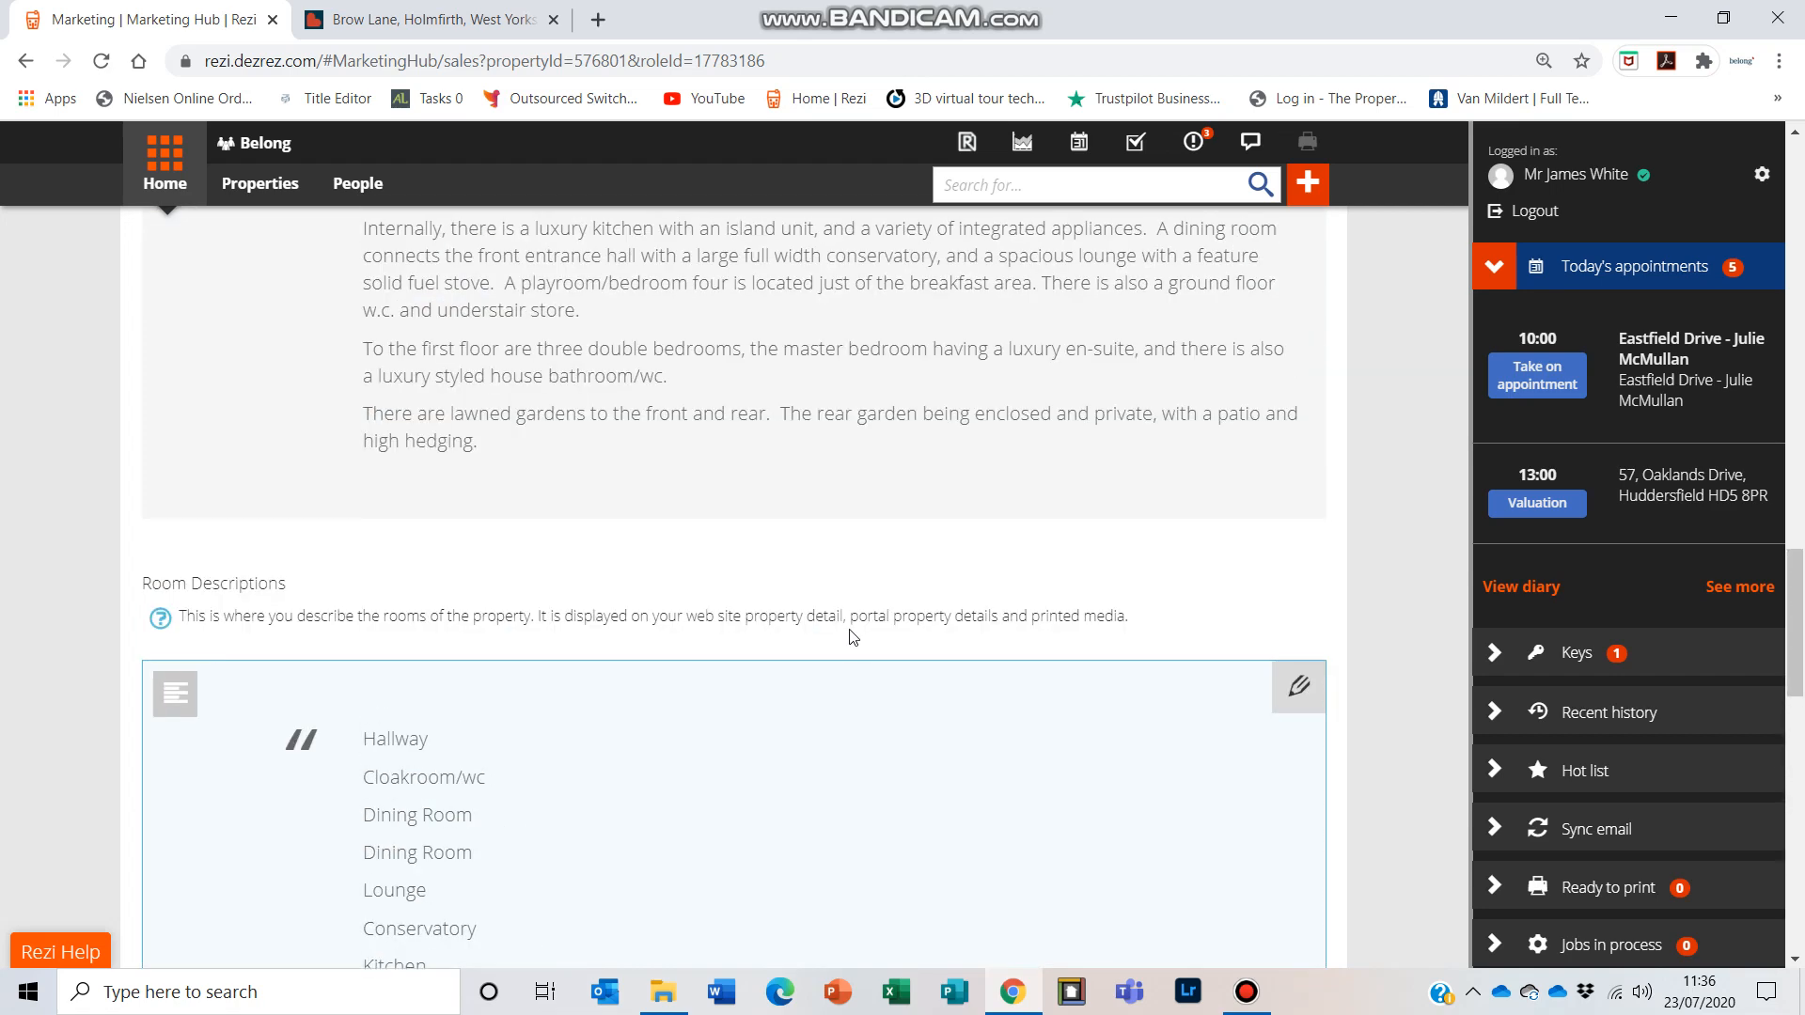
{"action": "scroll", "coordinate": [852, 638], "scroll_direction": "down", "scroll_amount": 4}
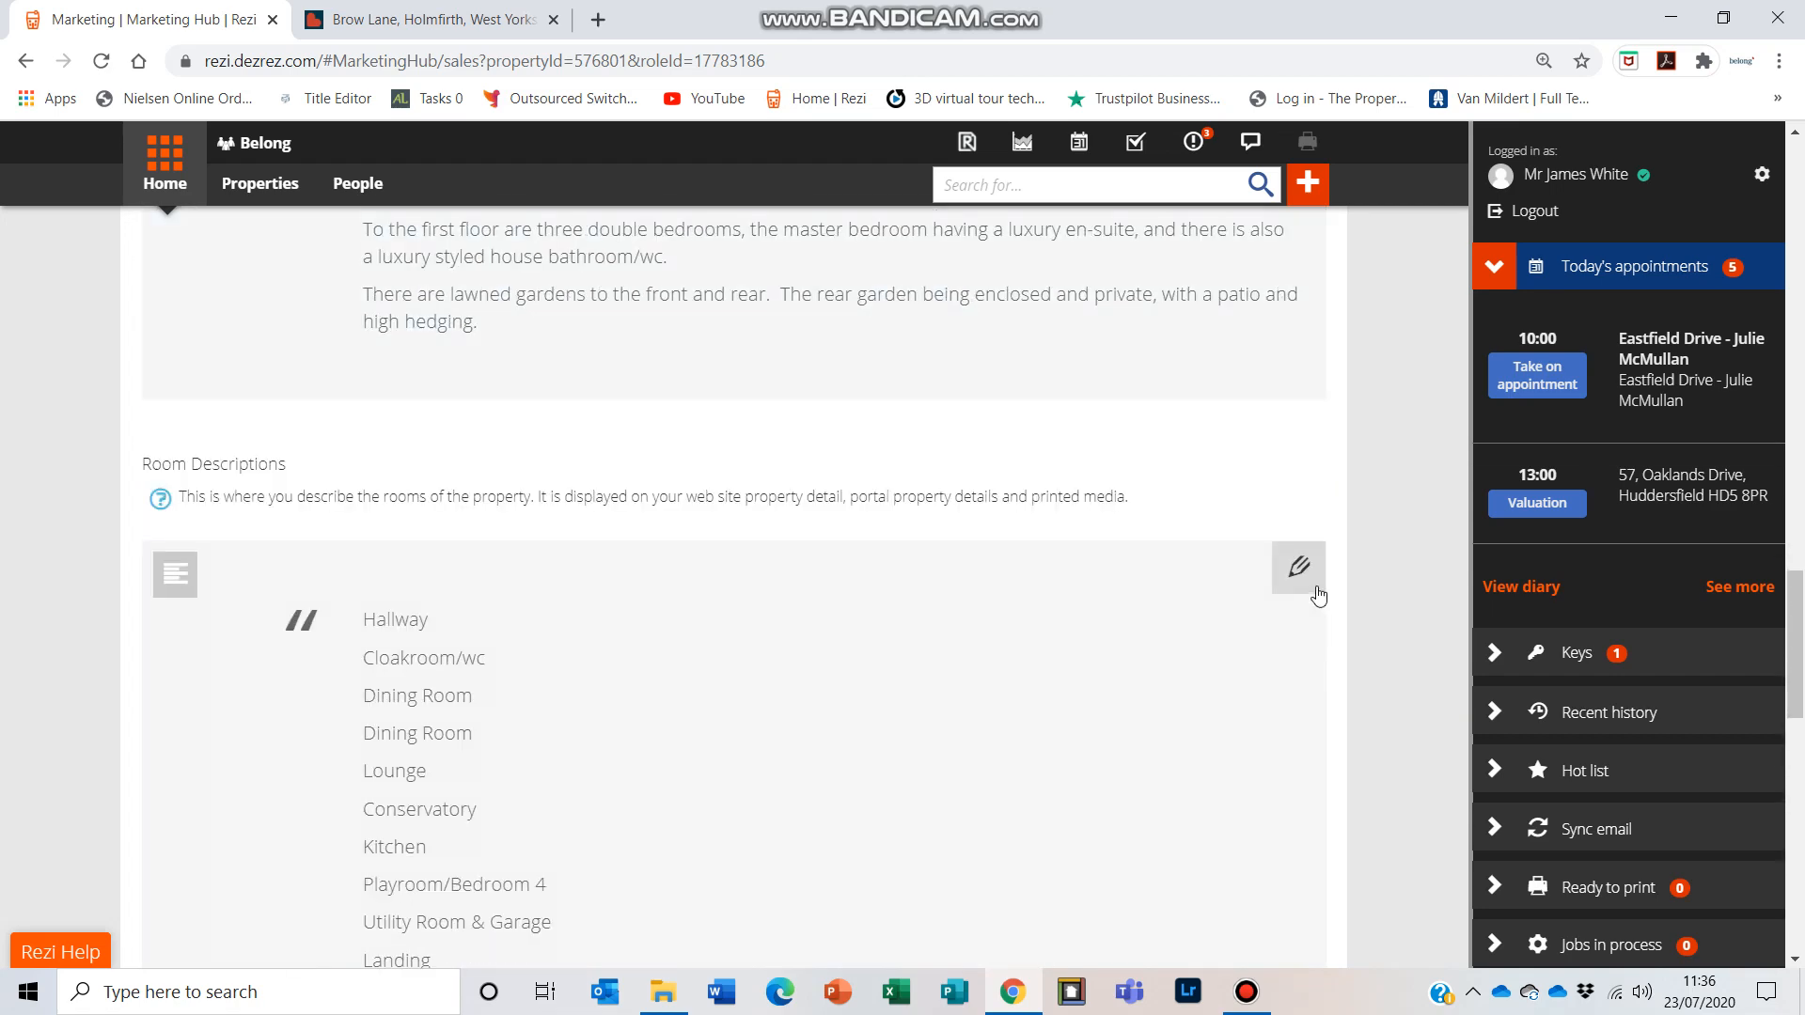
{"action": "scroll", "coordinate": [911, 429], "scroll_direction": "up", "scroll_amount": 5}
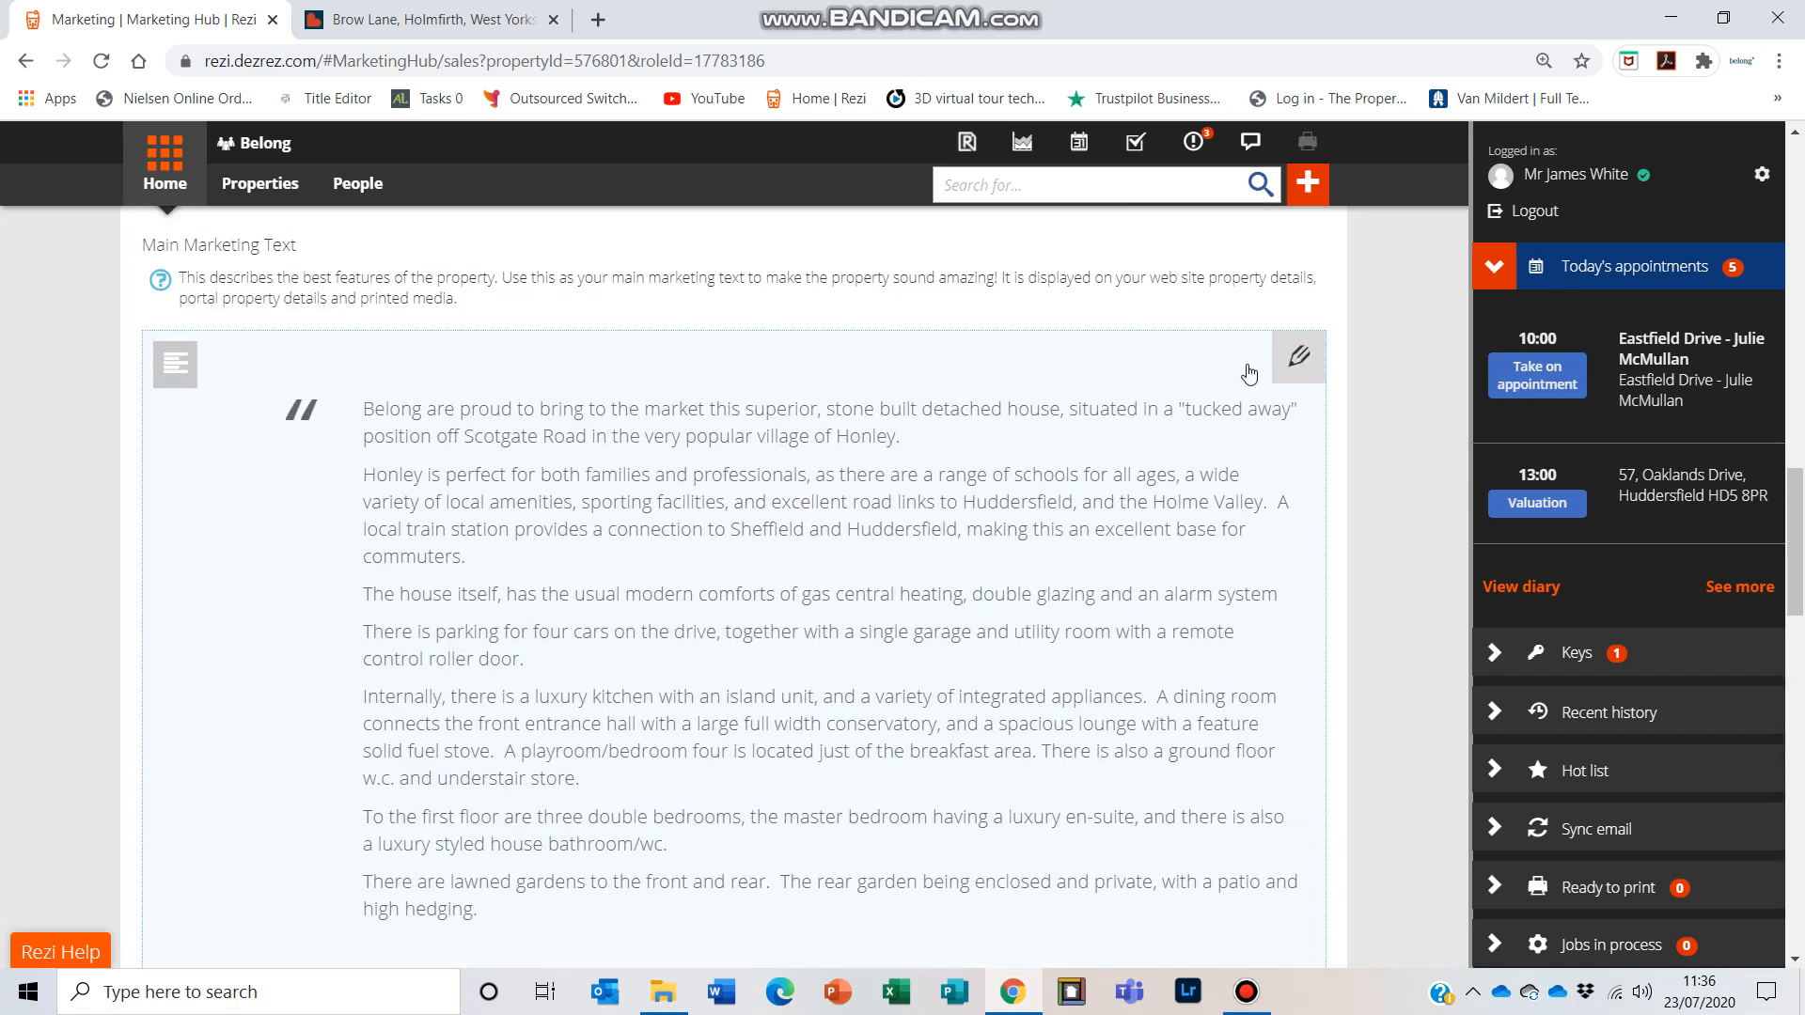
{"action": "left_click", "coordinate": [1298, 360]}
{"action": "scroll", "coordinate": [799, 458], "scroll_direction": "down", "scroll_amount": 1}
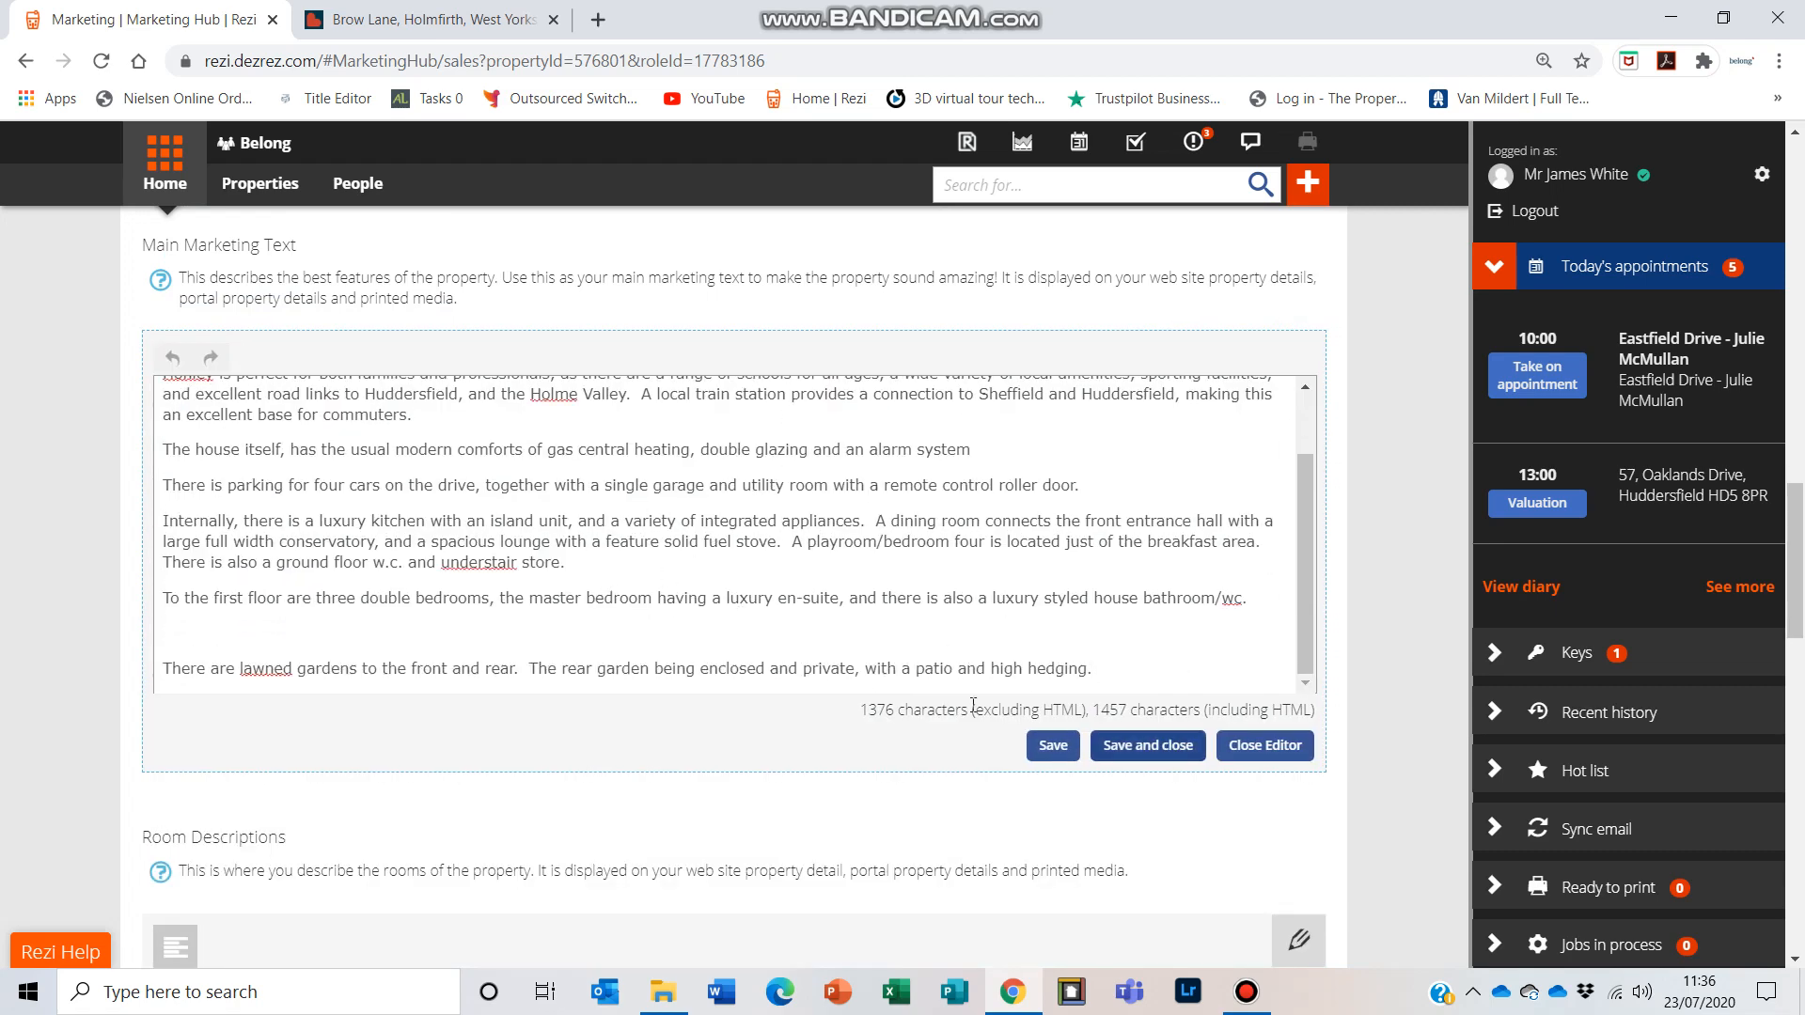
{"action": "left_click", "coordinate": [1166, 748]}
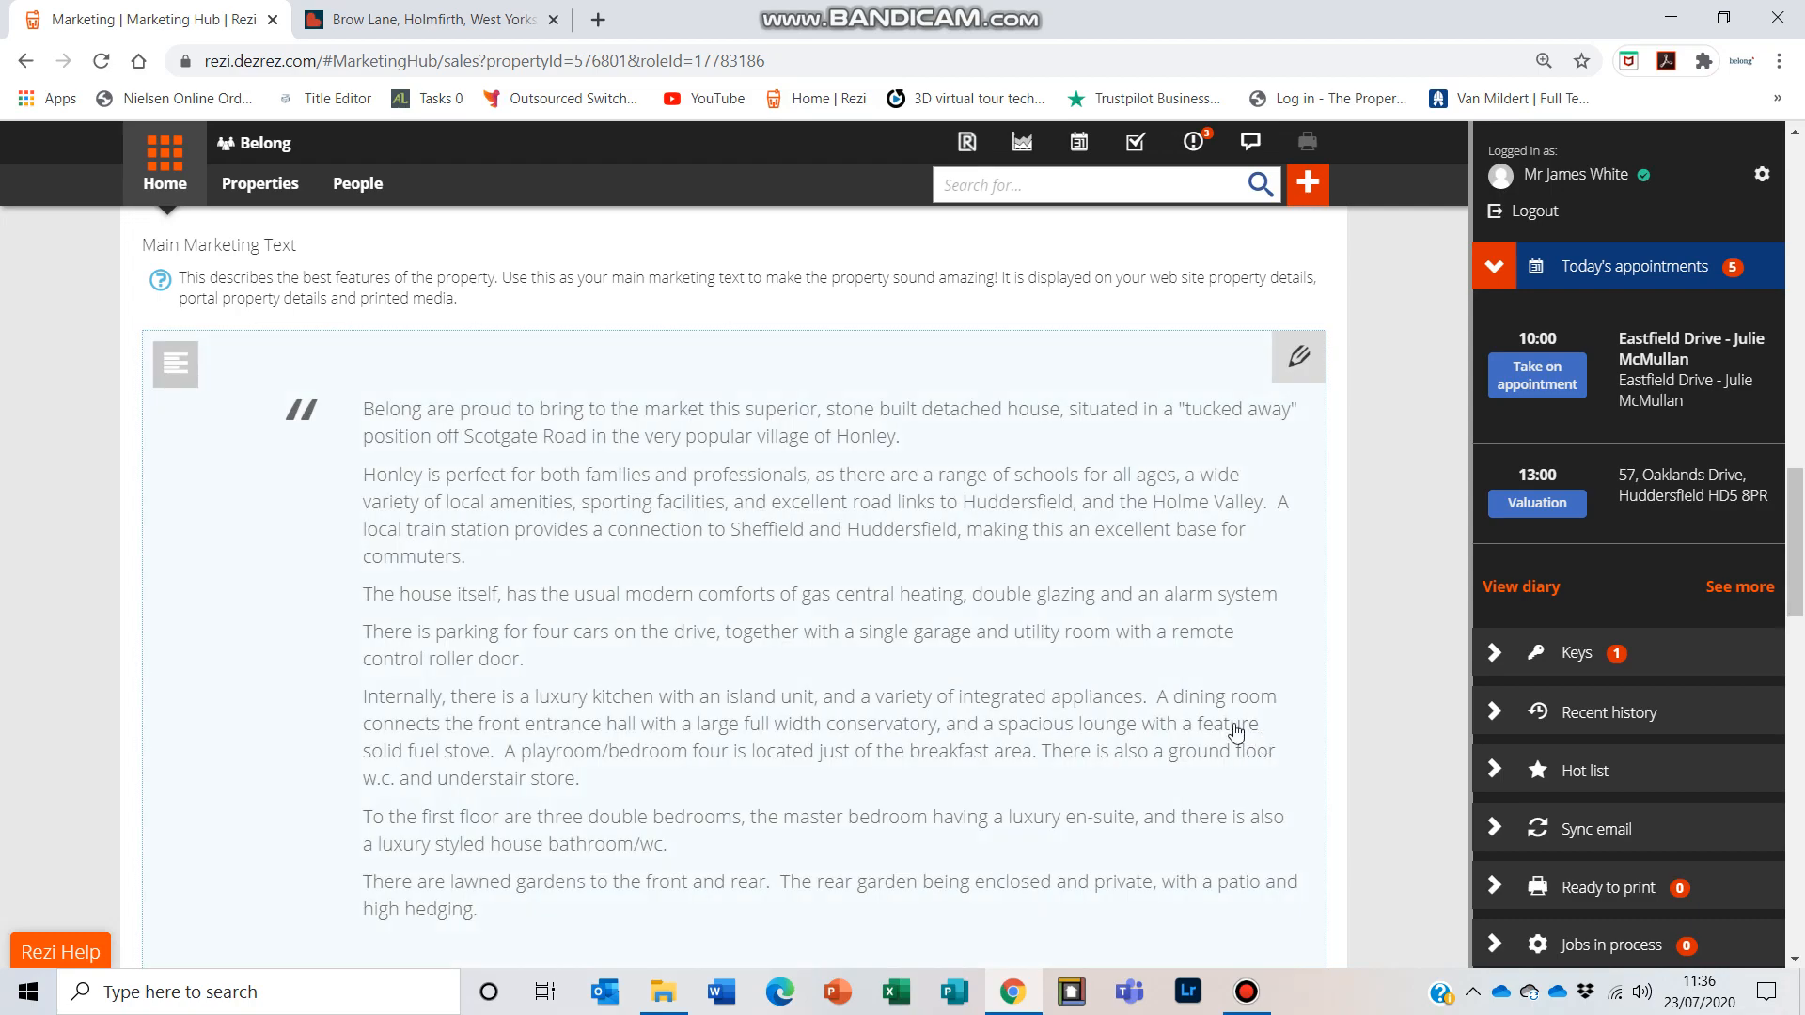
Step: In Photos, Videos & Documents, upload IMG_2597.jpg, IMG_2598.jpg and IMG_2599.jpg from the amended folder as property images
{"action": "scroll", "coordinate": [785, 513], "scroll_direction": "down", "scroll_amount": 8}
{"action": "scroll", "coordinate": [780, 518], "scroll_direction": "up", "scroll_amount": 15}
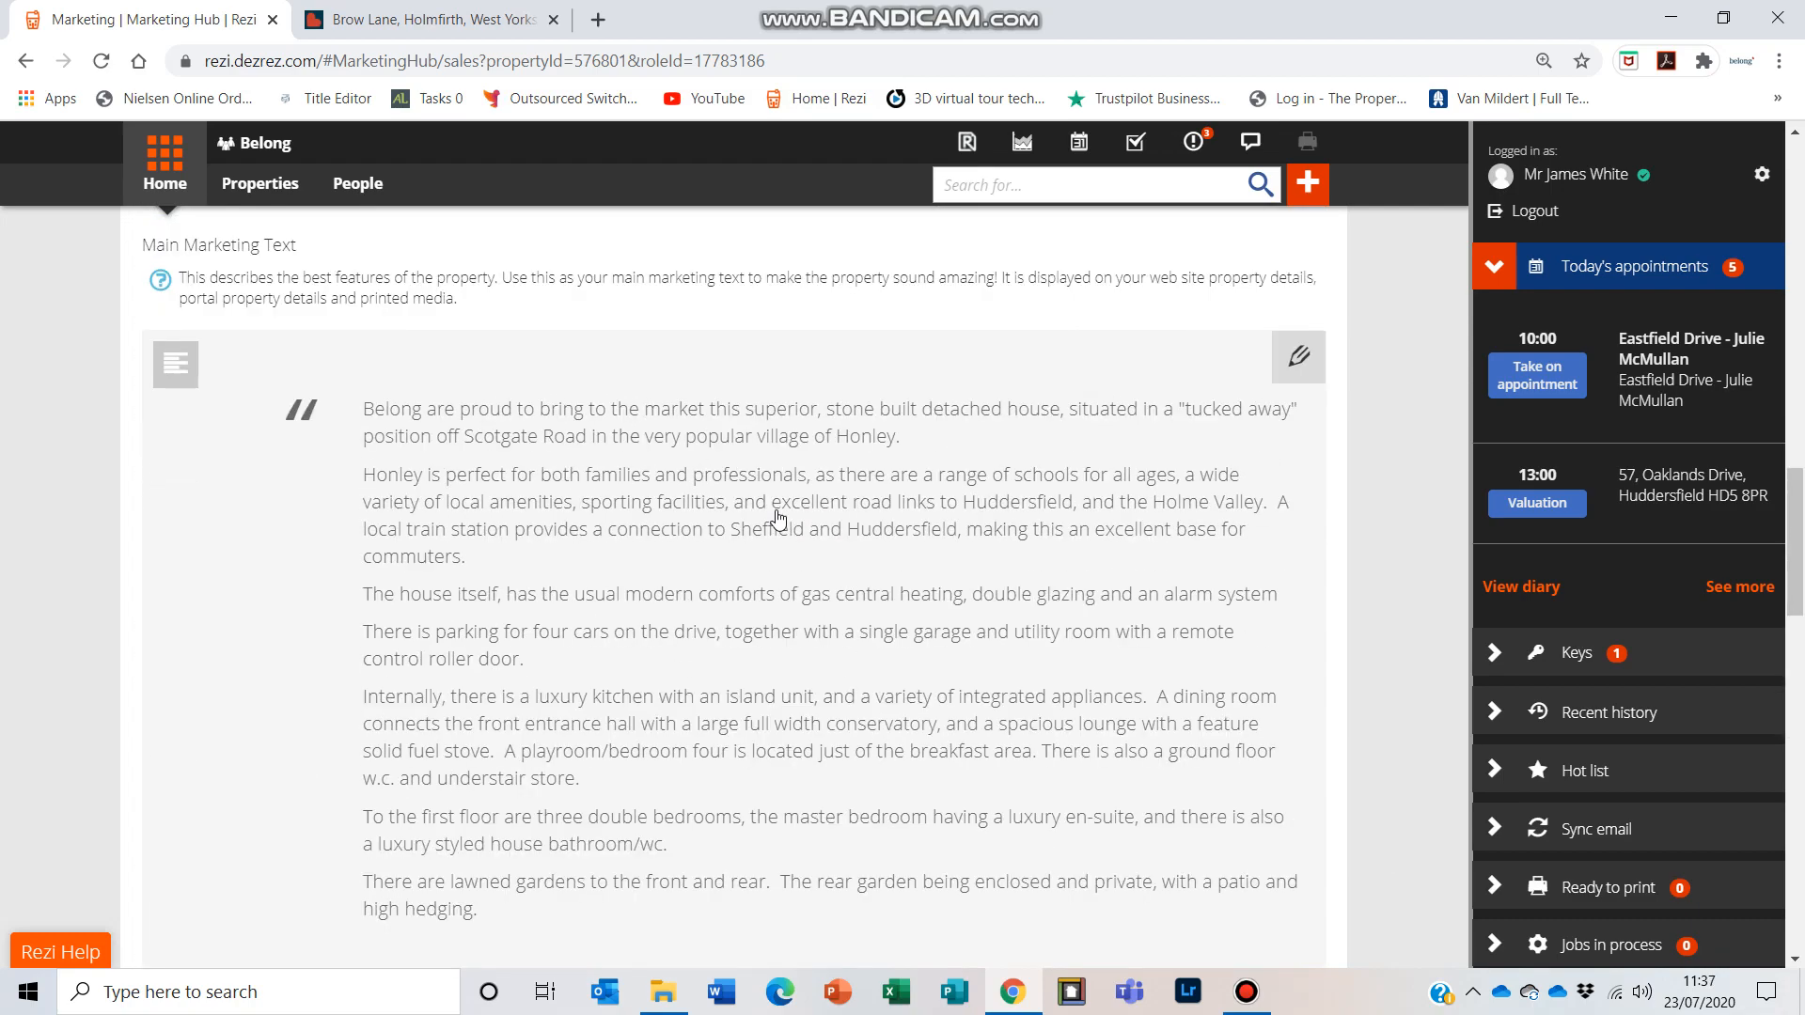
{"action": "scroll", "coordinate": [776, 527], "scroll_direction": "up", "scroll_amount": 10}
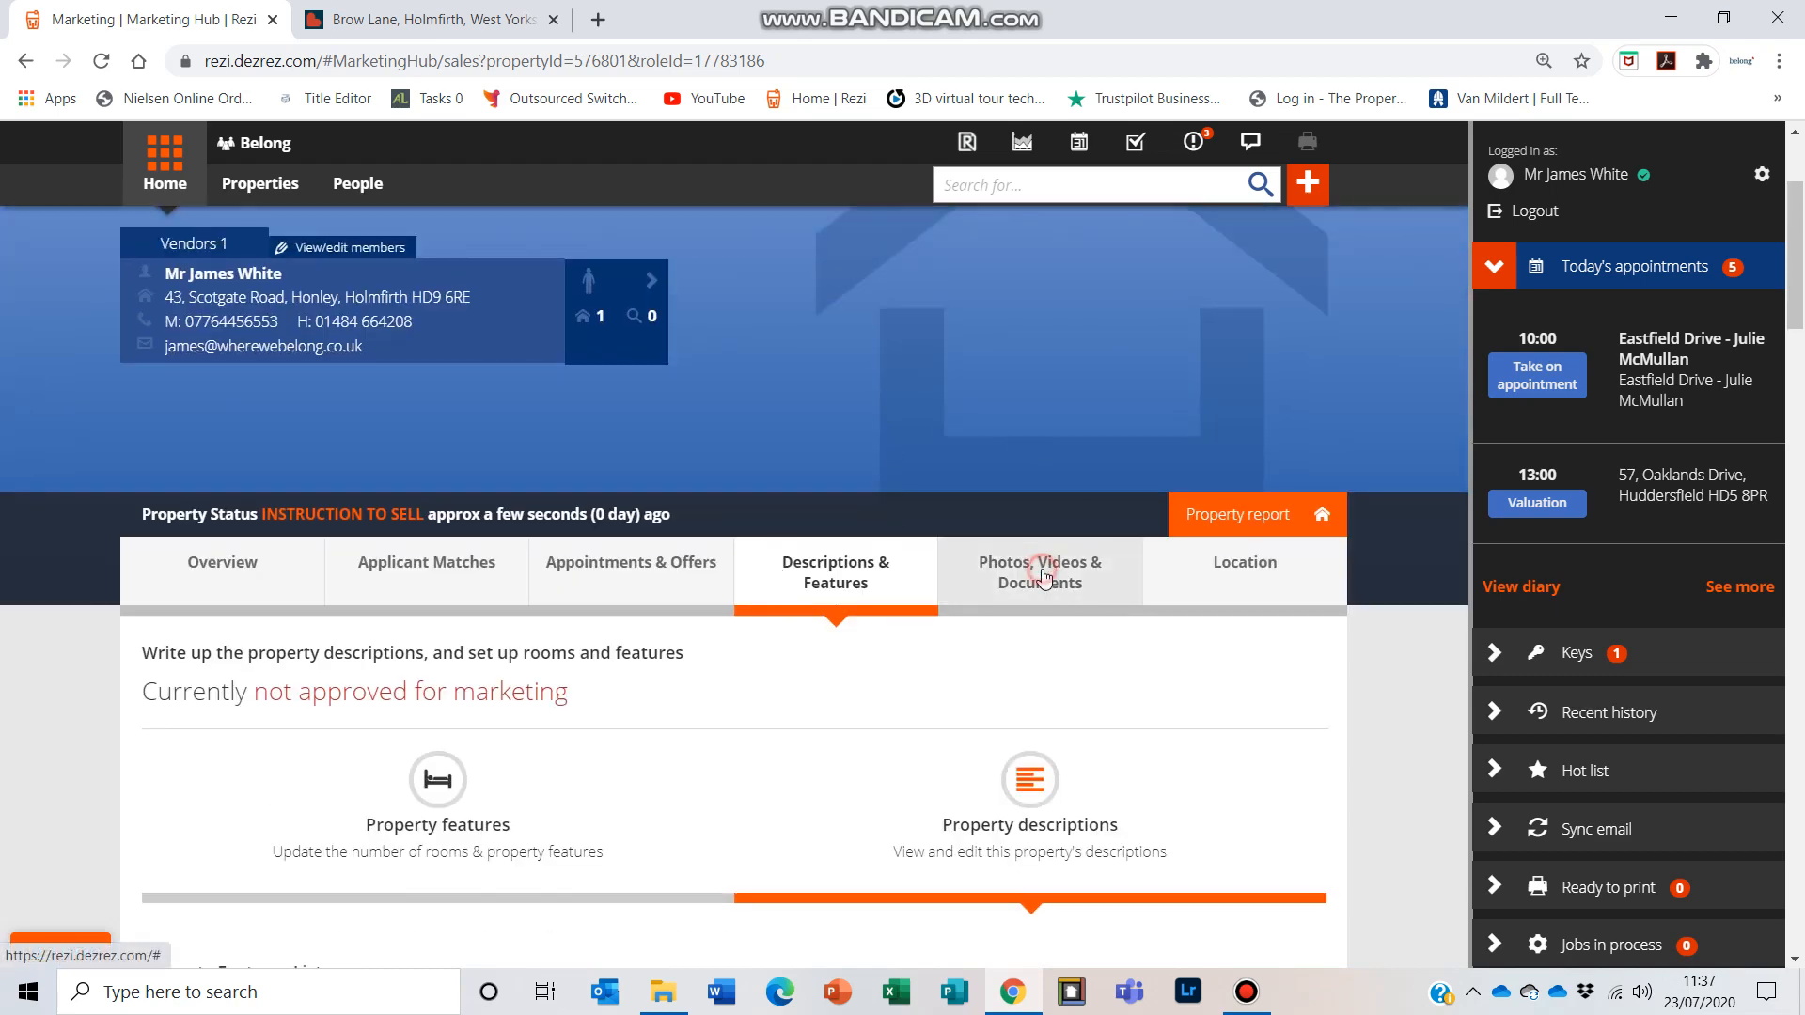
{"action": "left_click", "coordinate": [1046, 578]}
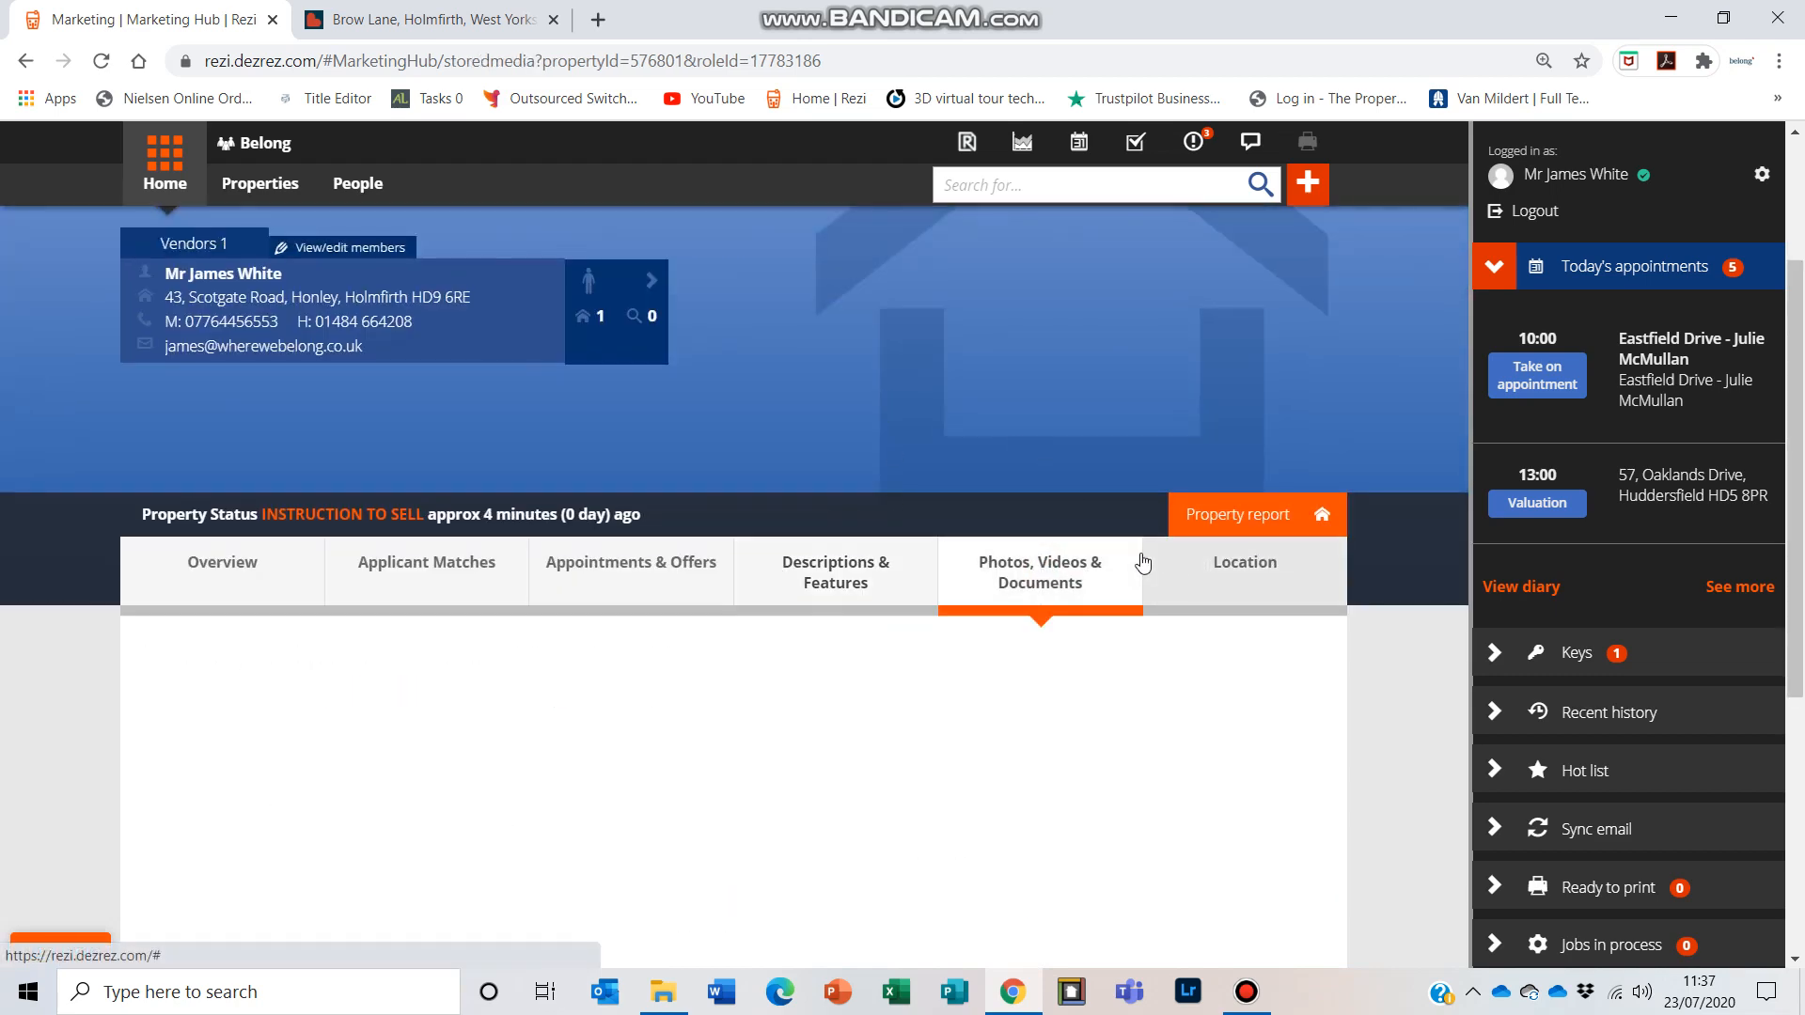
{"action": "scroll", "coordinate": [742, 489], "scroll_direction": "down", "scroll_amount": 3}
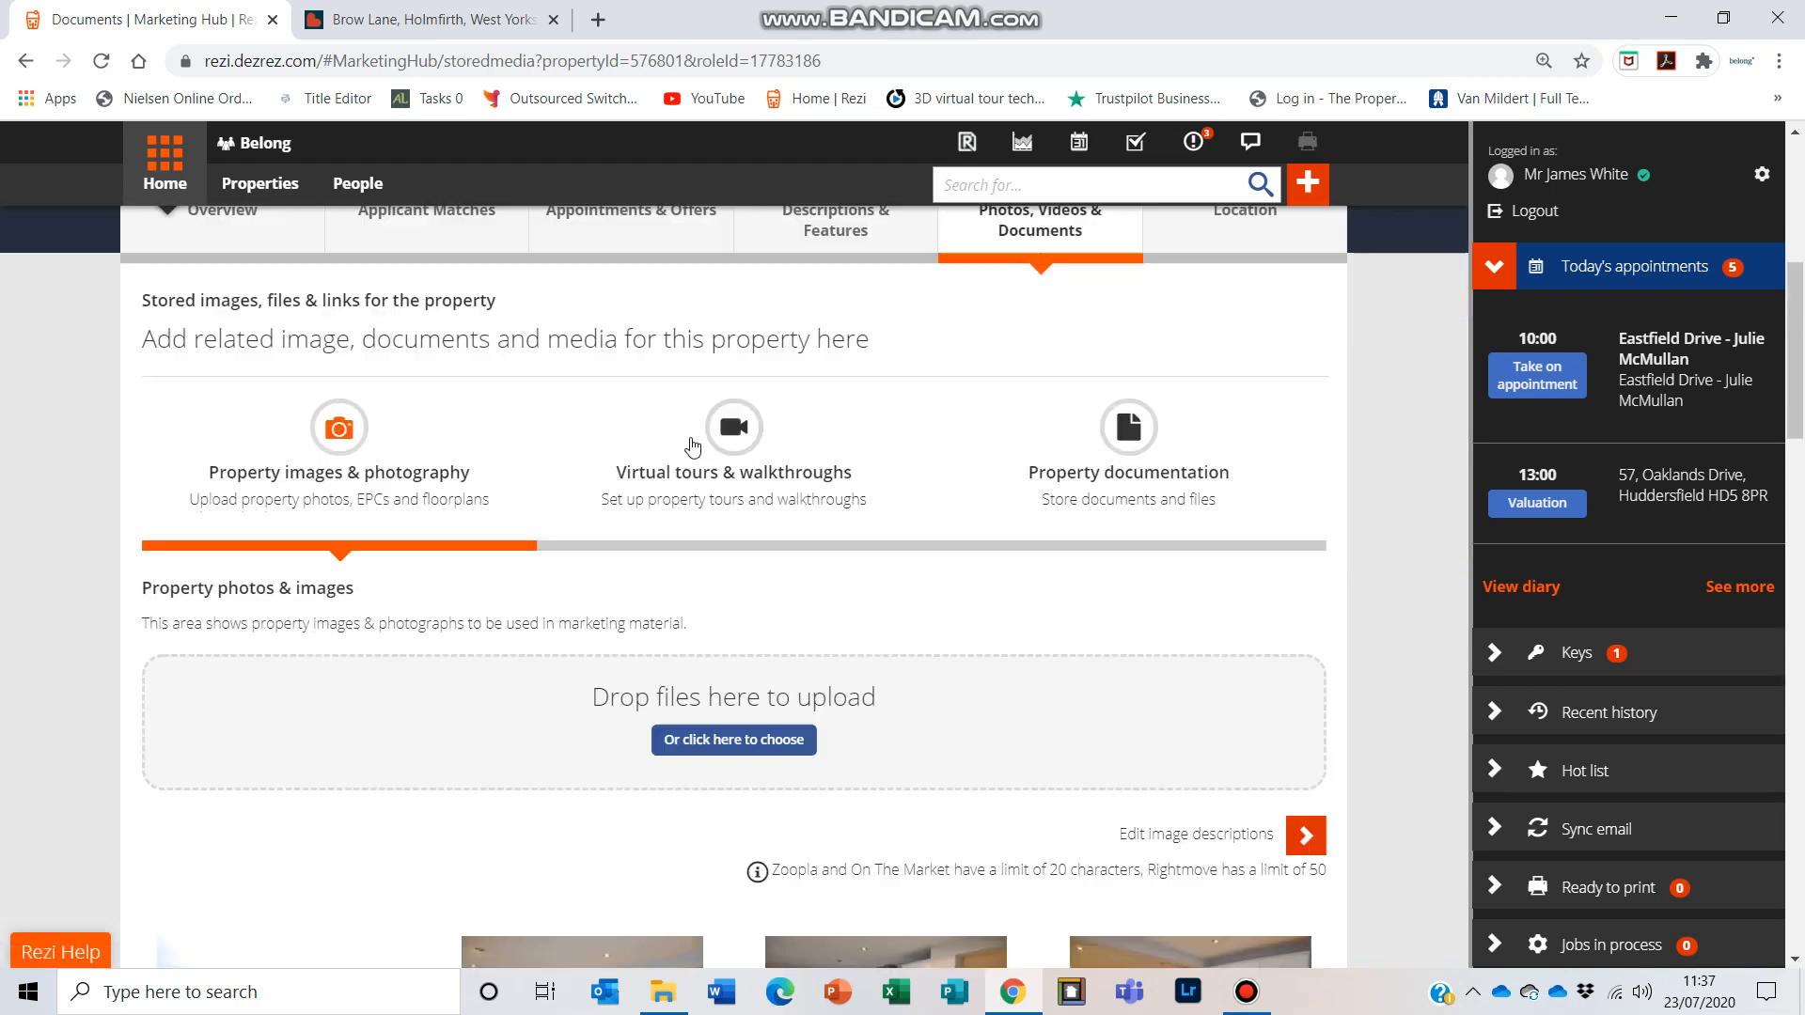
{"action": "scroll", "coordinate": [628, 523], "scroll_direction": "up", "scroll_amount": 1}
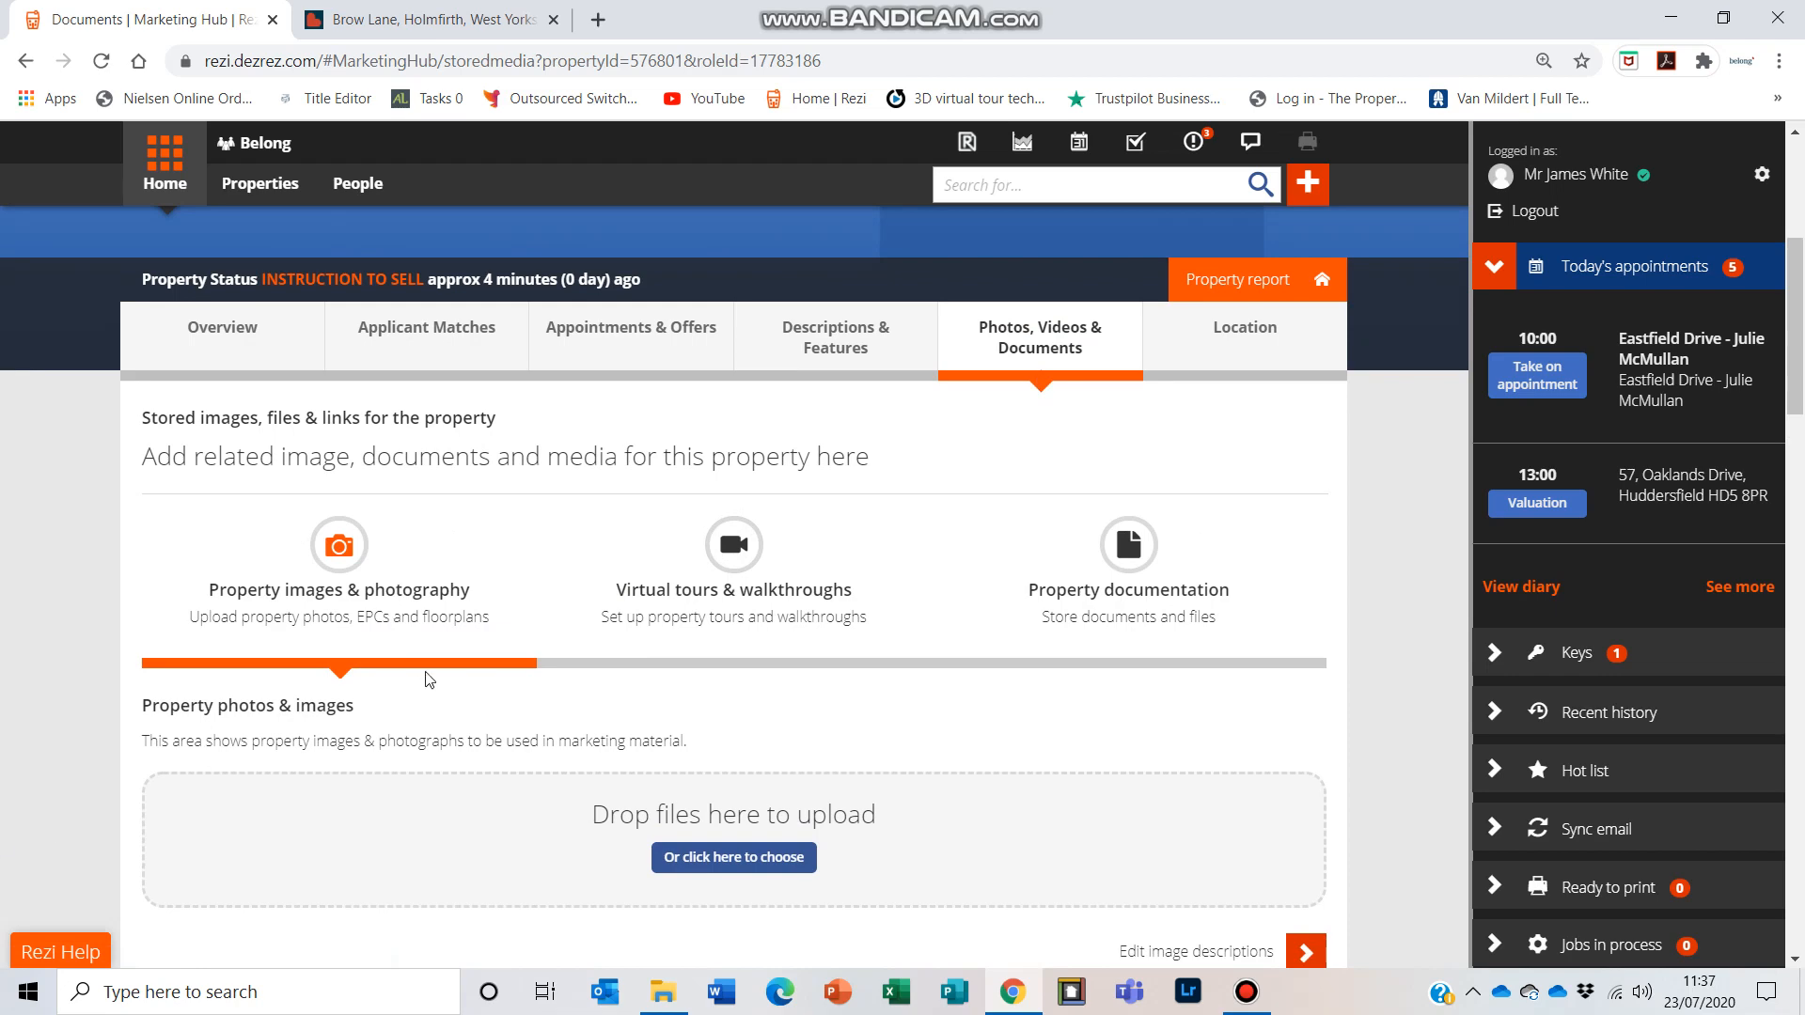
{"action": "scroll", "coordinate": [465, 630], "scroll_direction": "down", "scroll_amount": 2}
{"action": "scroll", "coordinate": [461, 636], "scroll_direction": "down", "scroll_amount": 2}
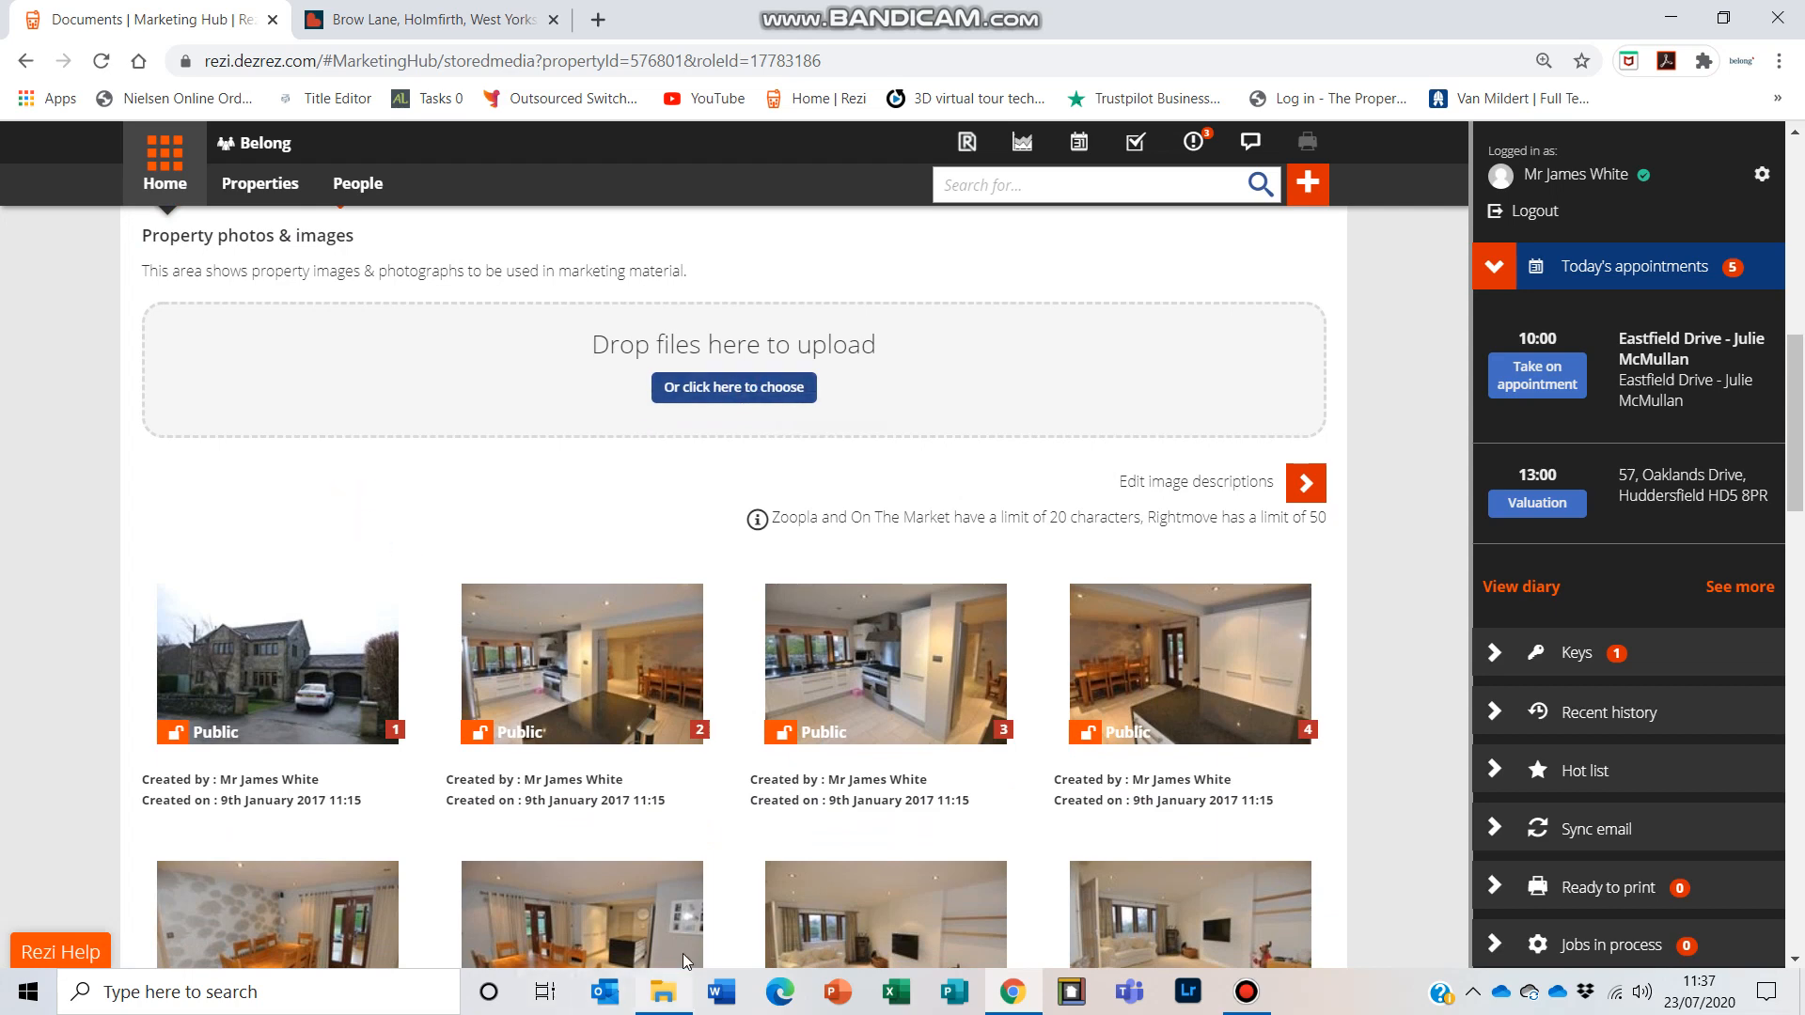
{"action": "left_click", "coordinate": [672, 984]}
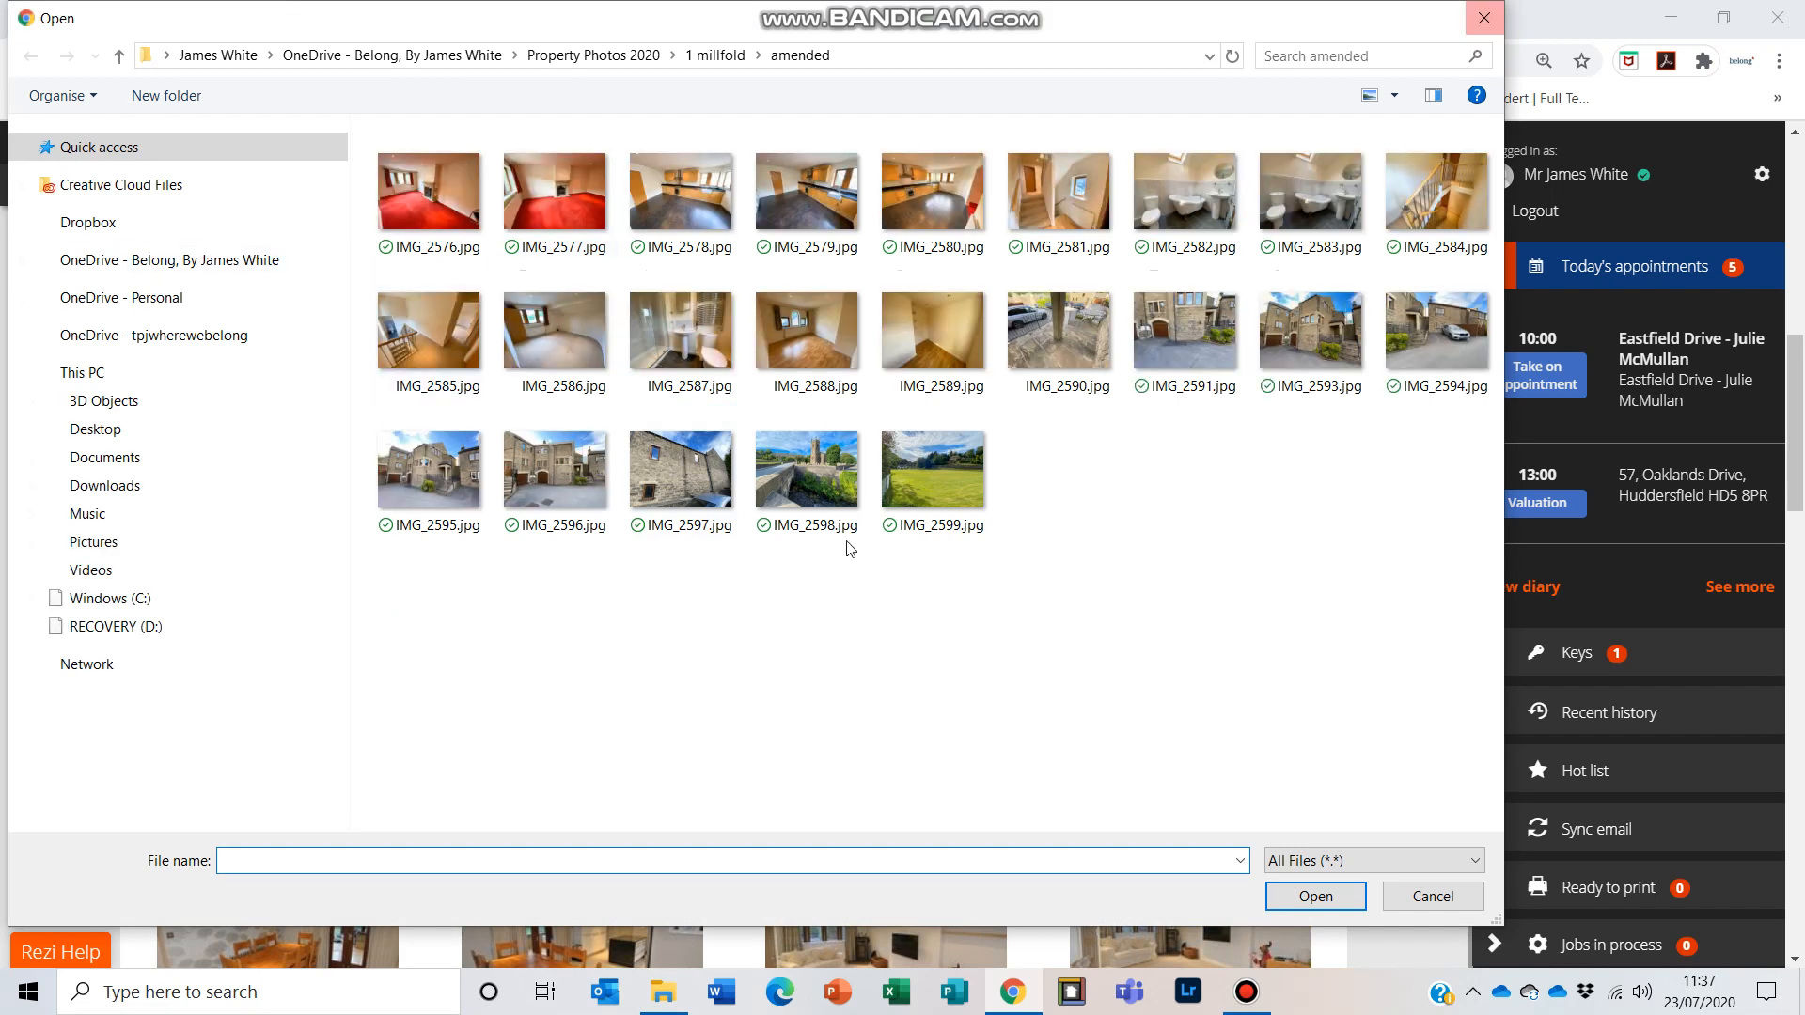
{"action": "left_click", "coordinate": [964, 485]}
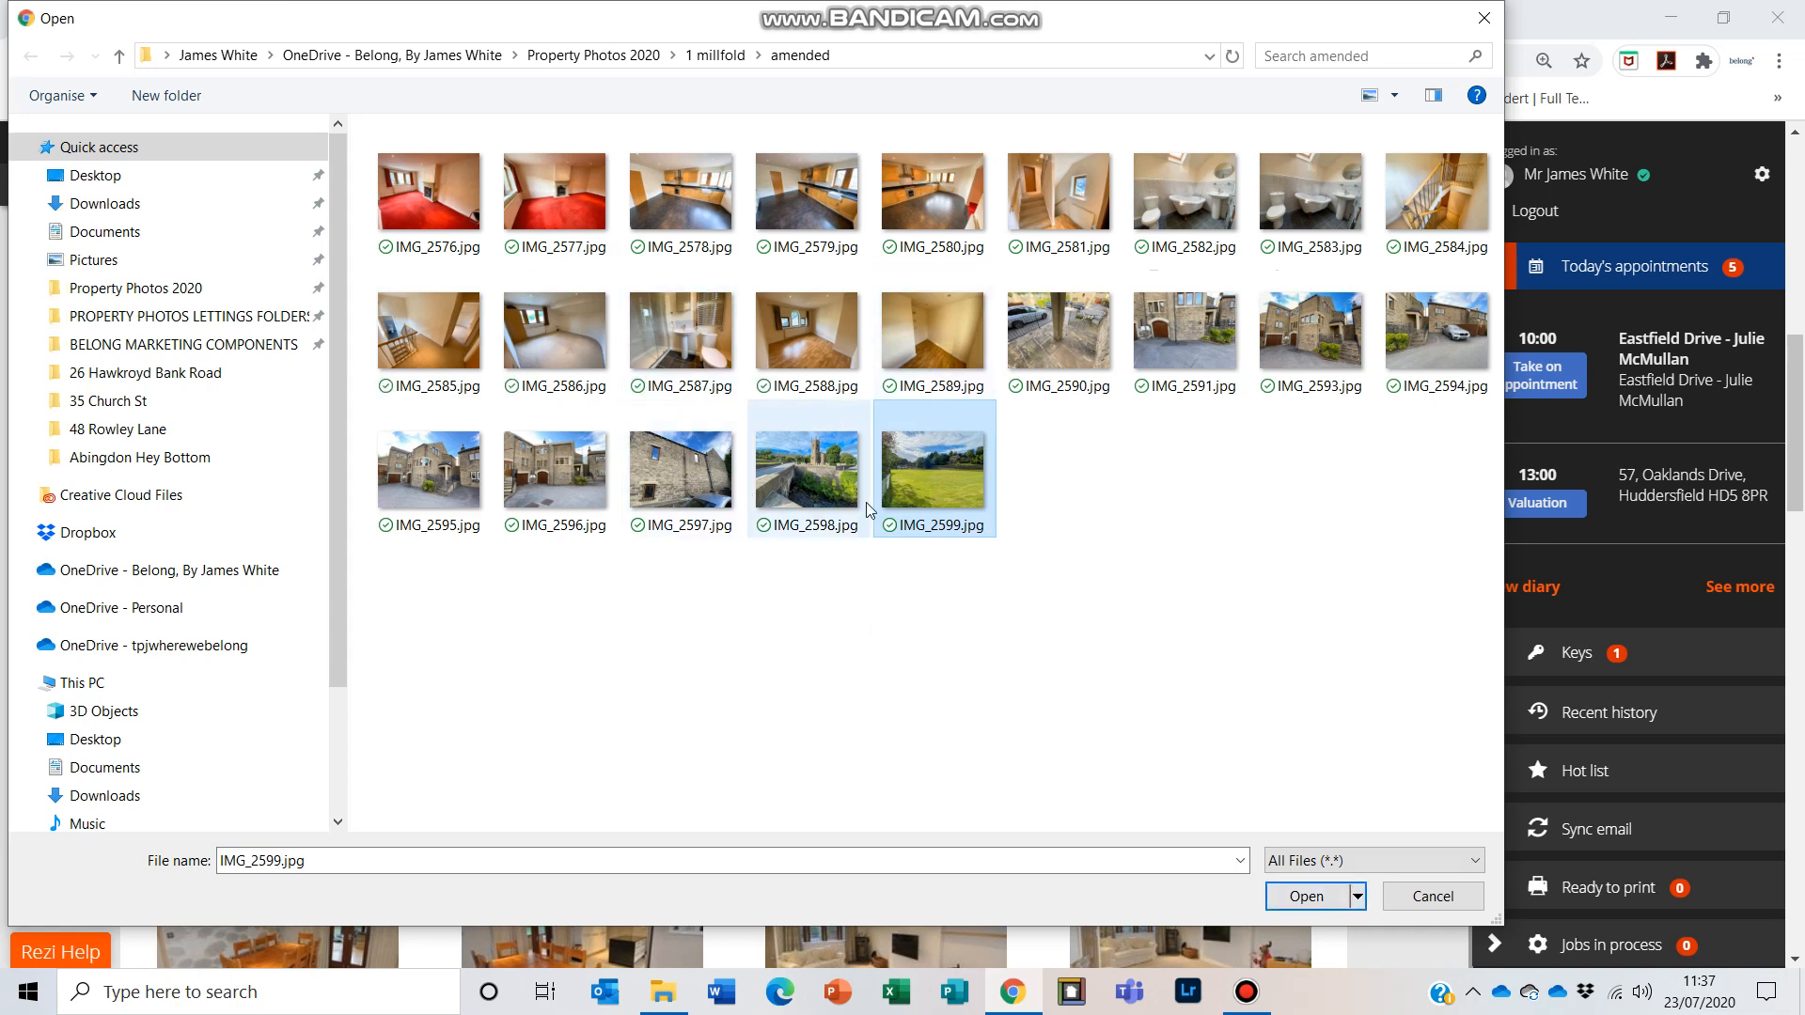
{"action": "left_click", "coordinate": [835, 488], "text": "ctrl"}
{"action": "left_click", "coordinate": [701, 482], "text": "ctrl"}
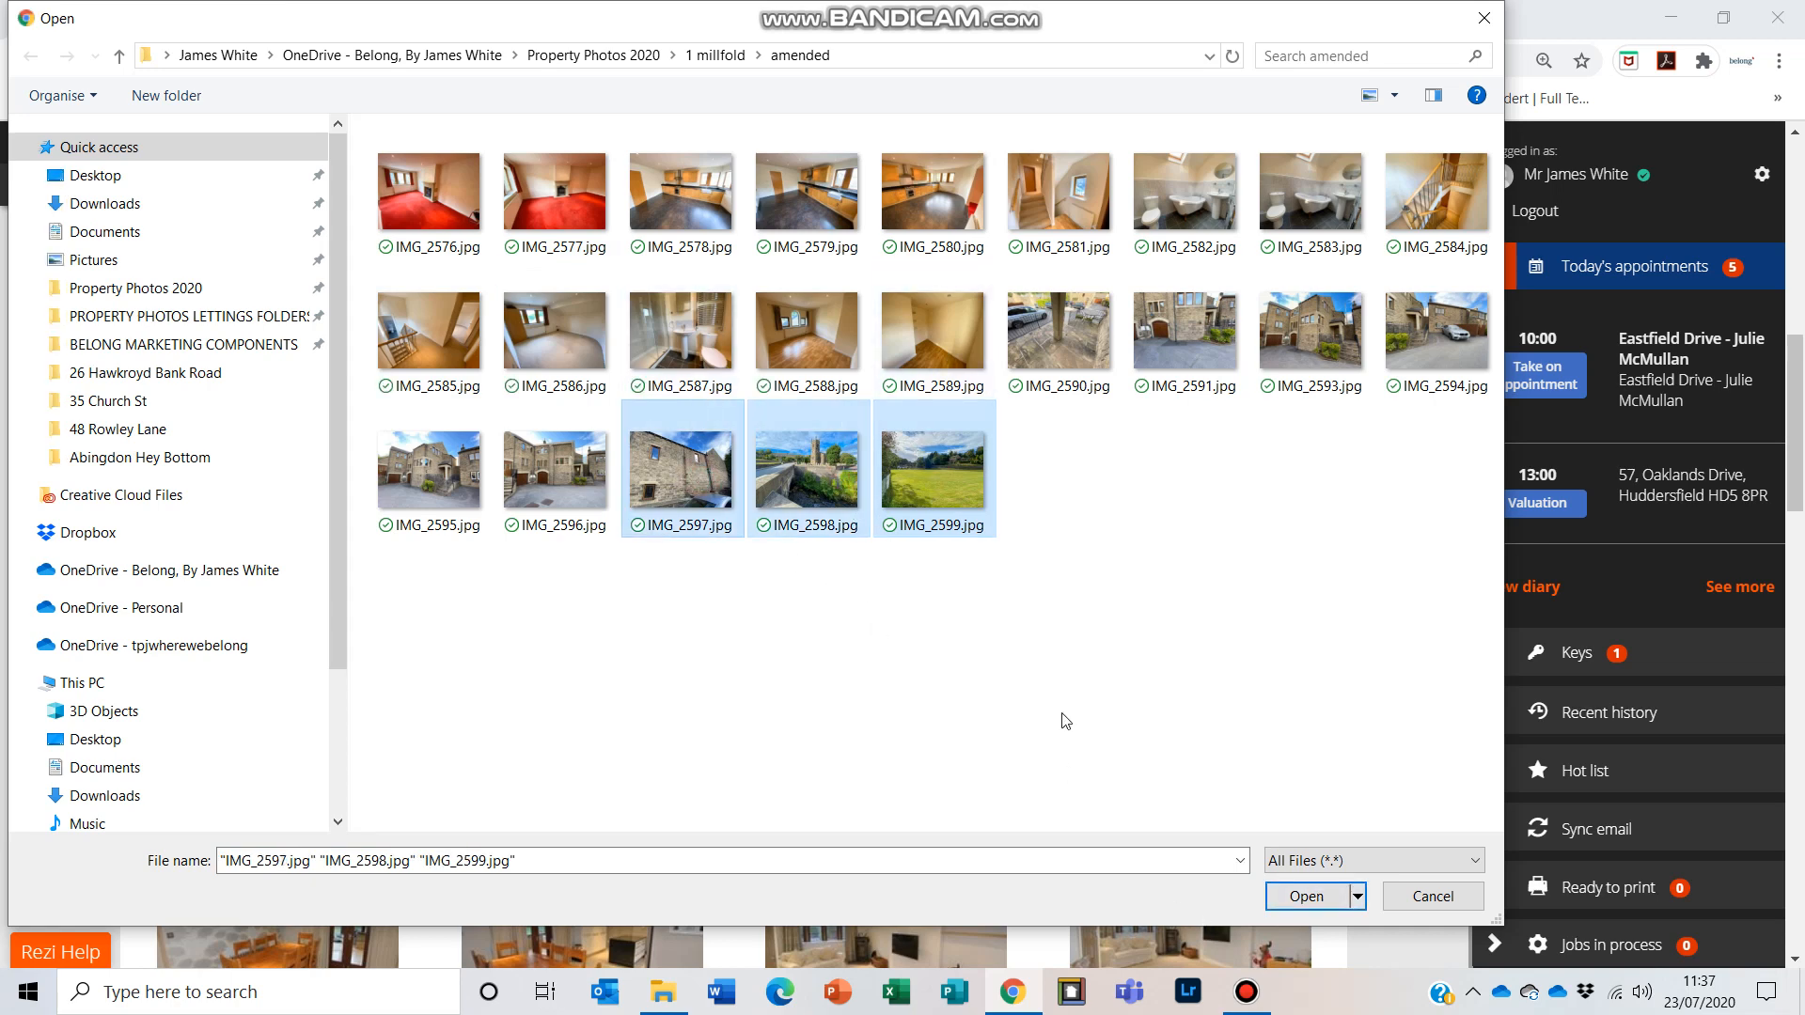
{"action": "left_click", "coordinate": [1286, 899]}
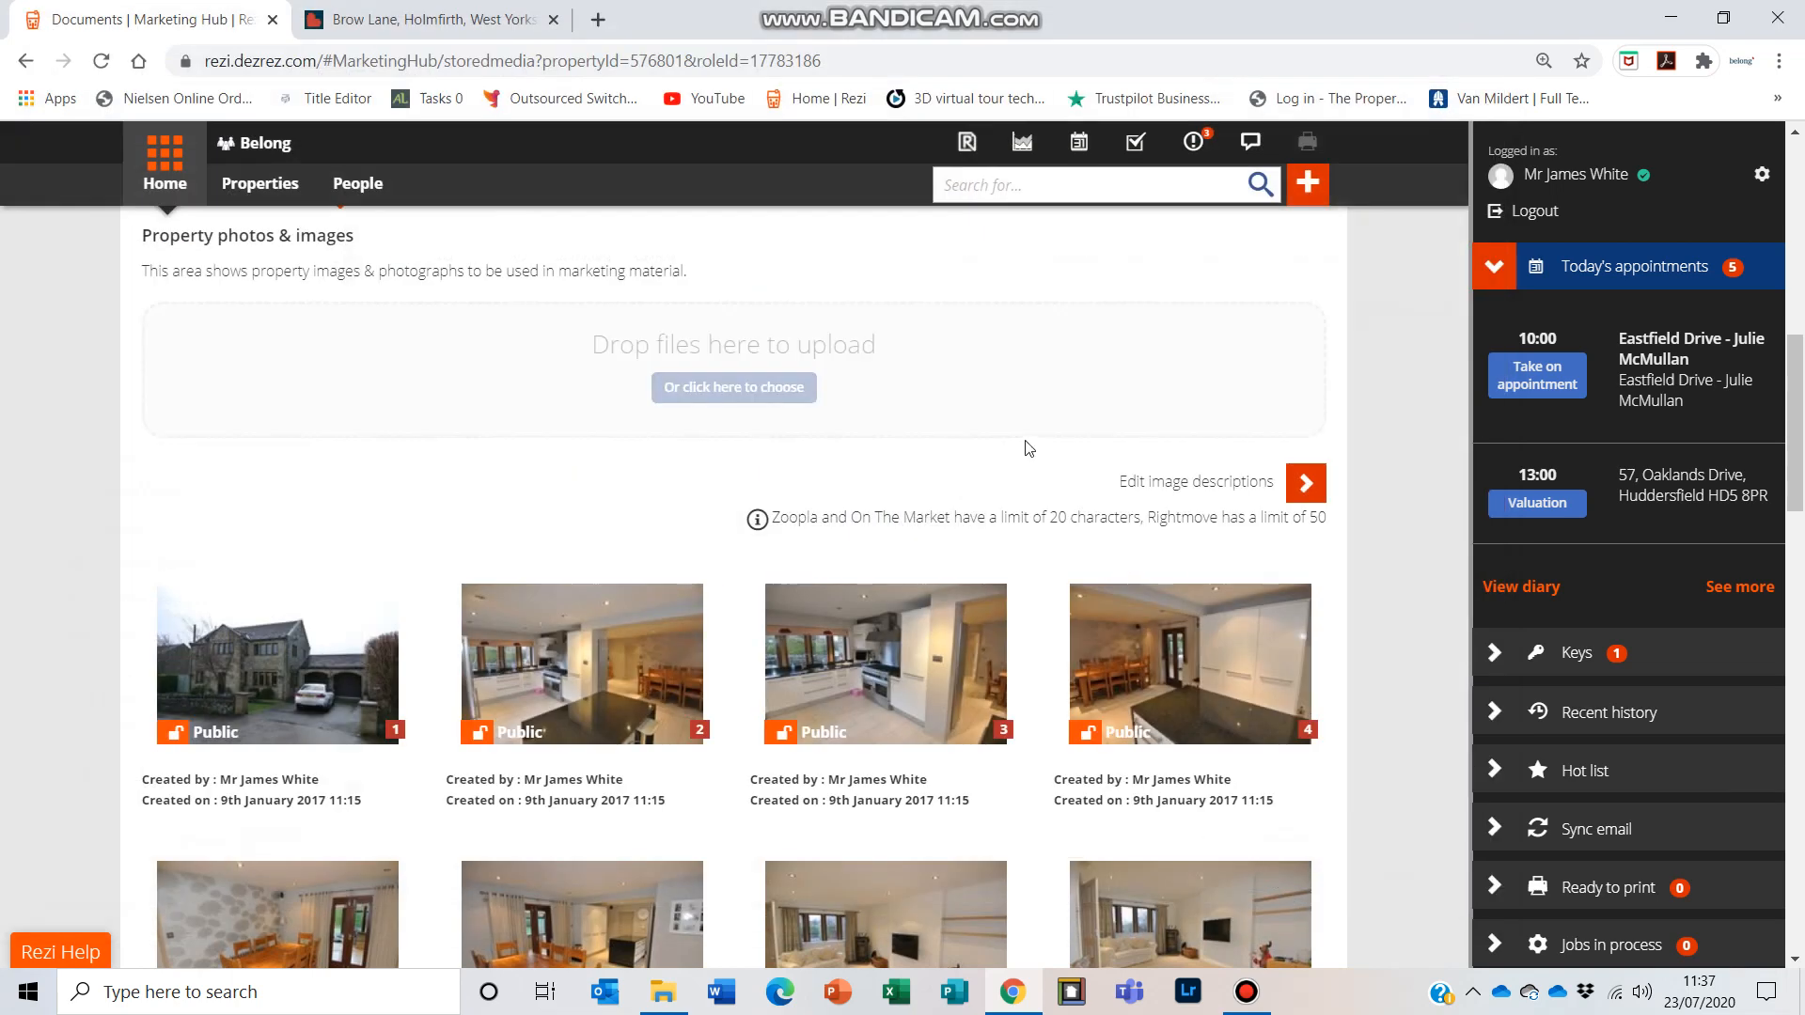
Step: Reorder the property photos so the conservatory interior image comes before the garden view showing the conservatory roof
{"action": "scroll", "coordinate": [1107, 473], "scroll_direction": "down", "scroll_amount": 10}
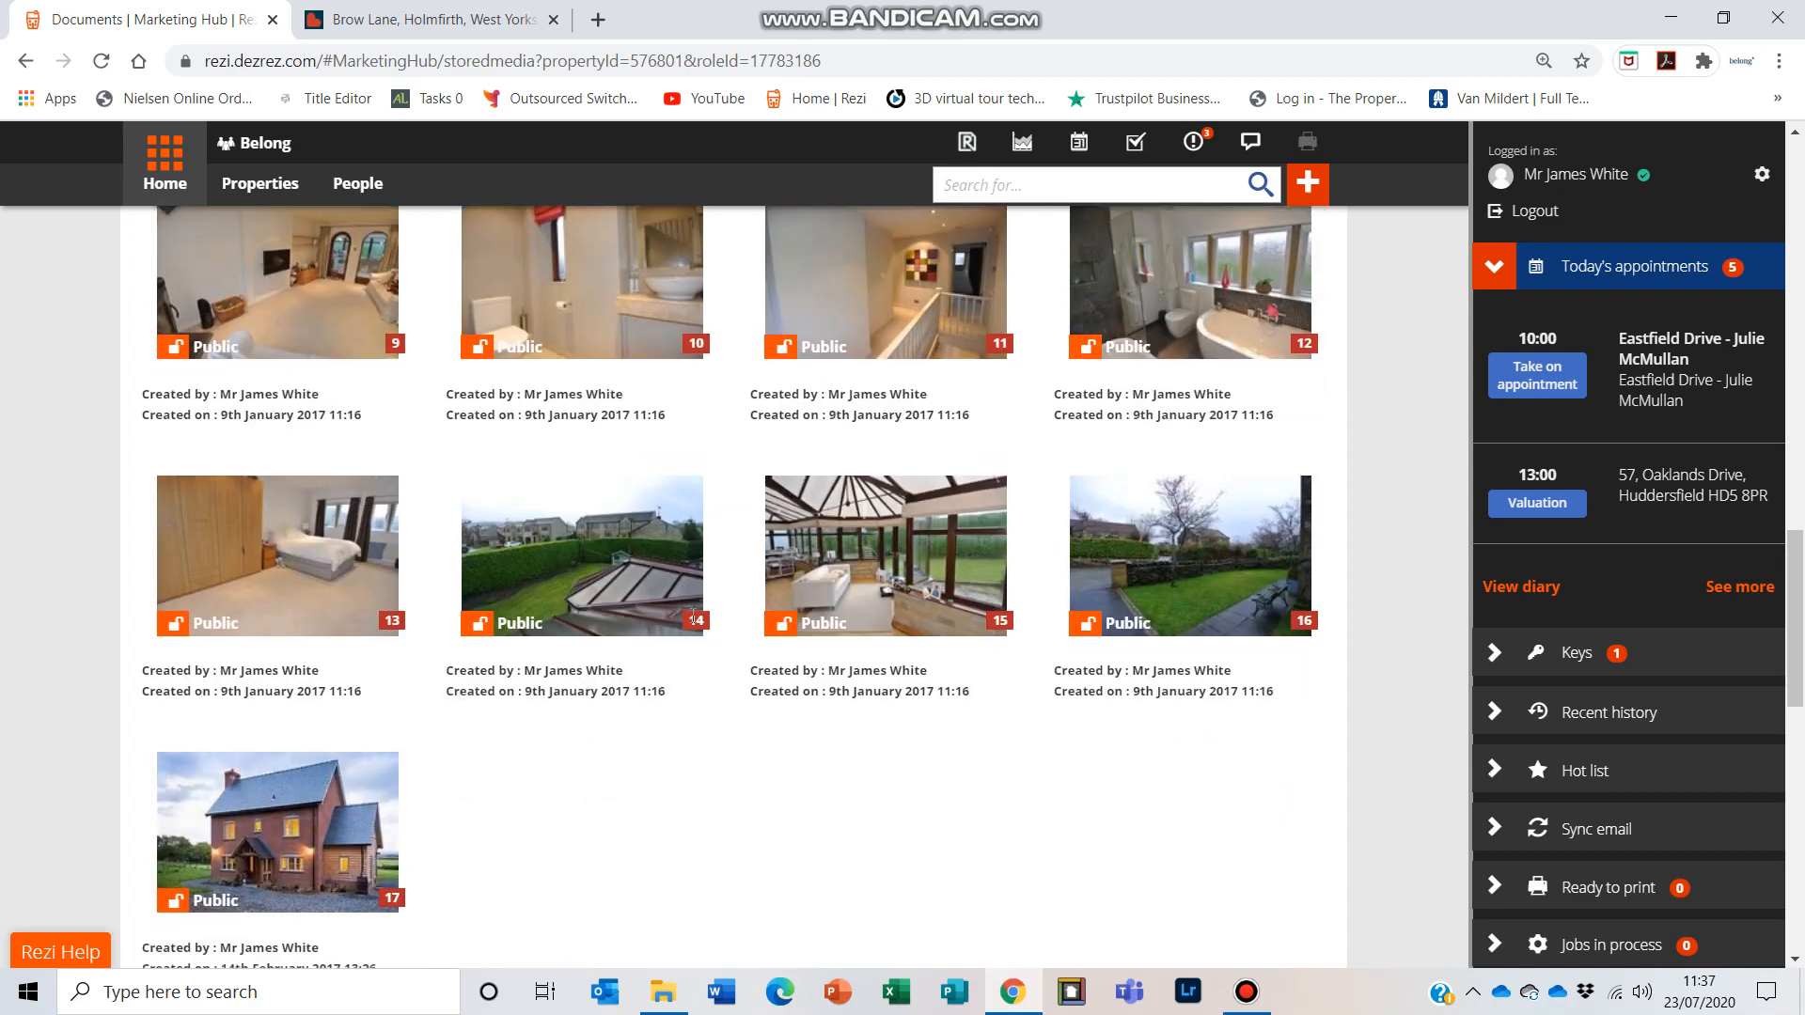
{"action": "scroll", "coordinate": [771, 721], "scroll_direction": "up", "scroll_amount": 5}
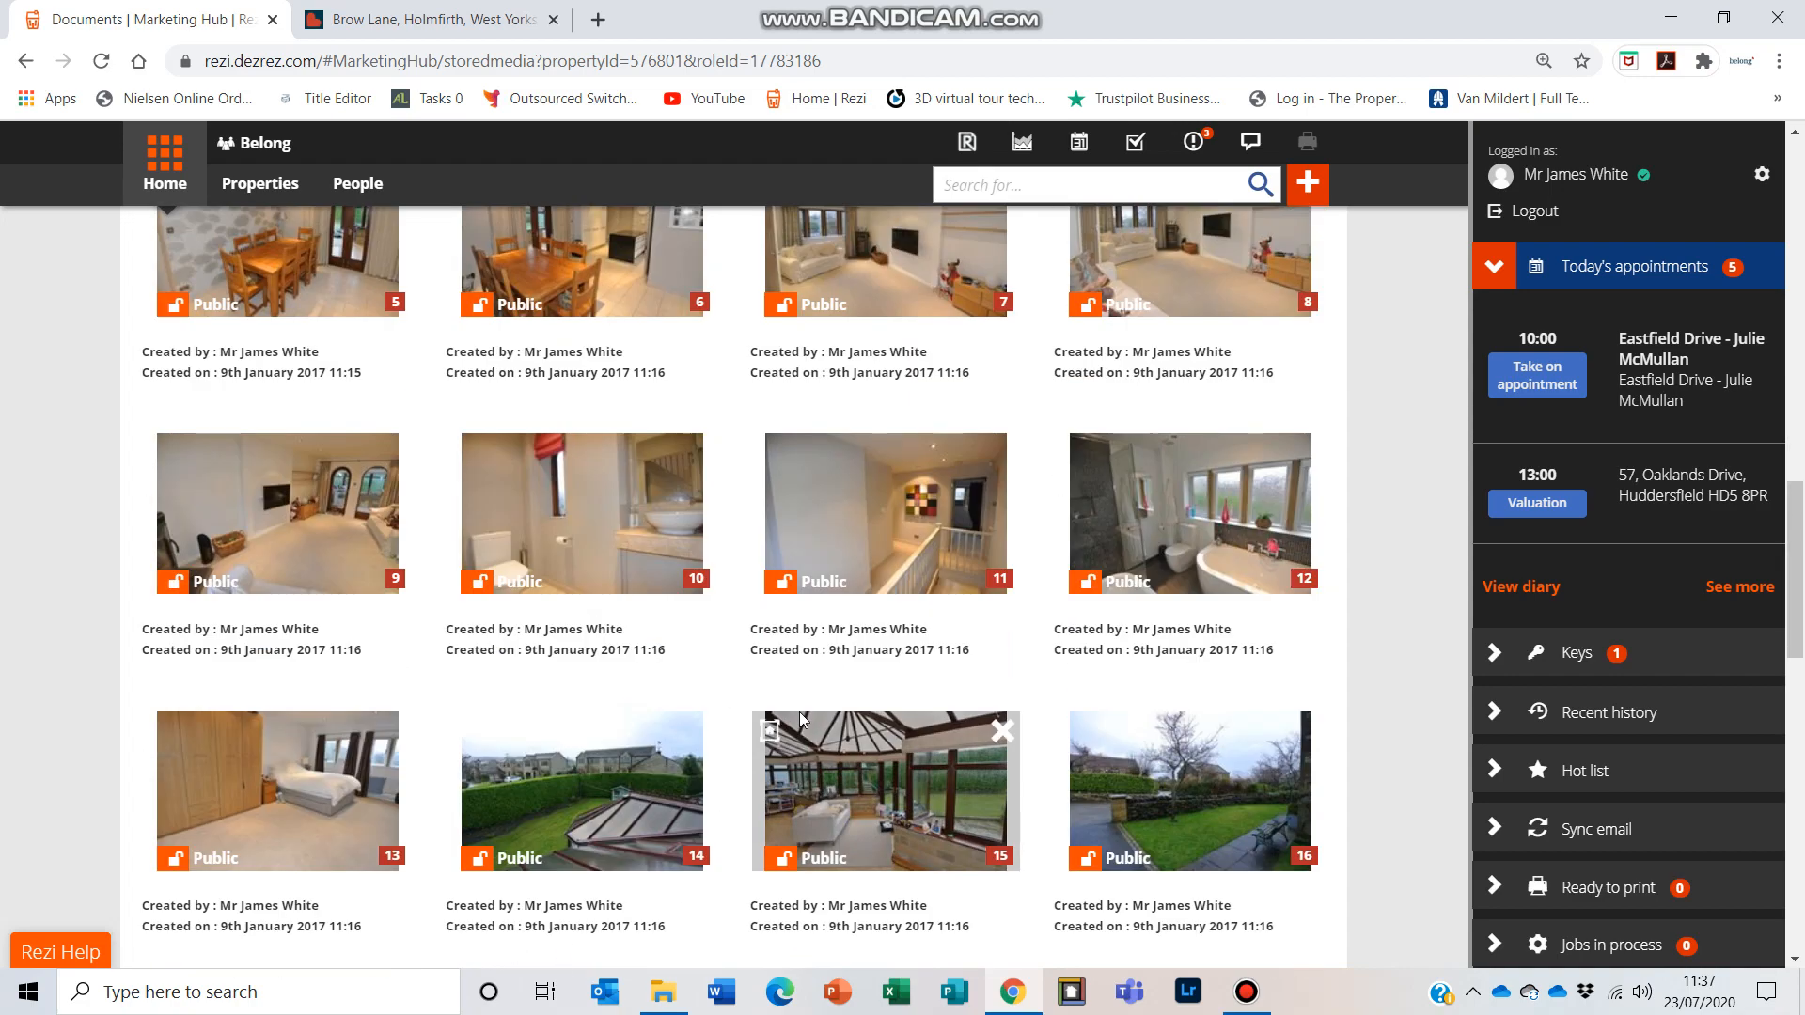
{"action": "scroll", "coordinate": [799, 713], "scroll_direction": "up", "scroll_amount": 1}
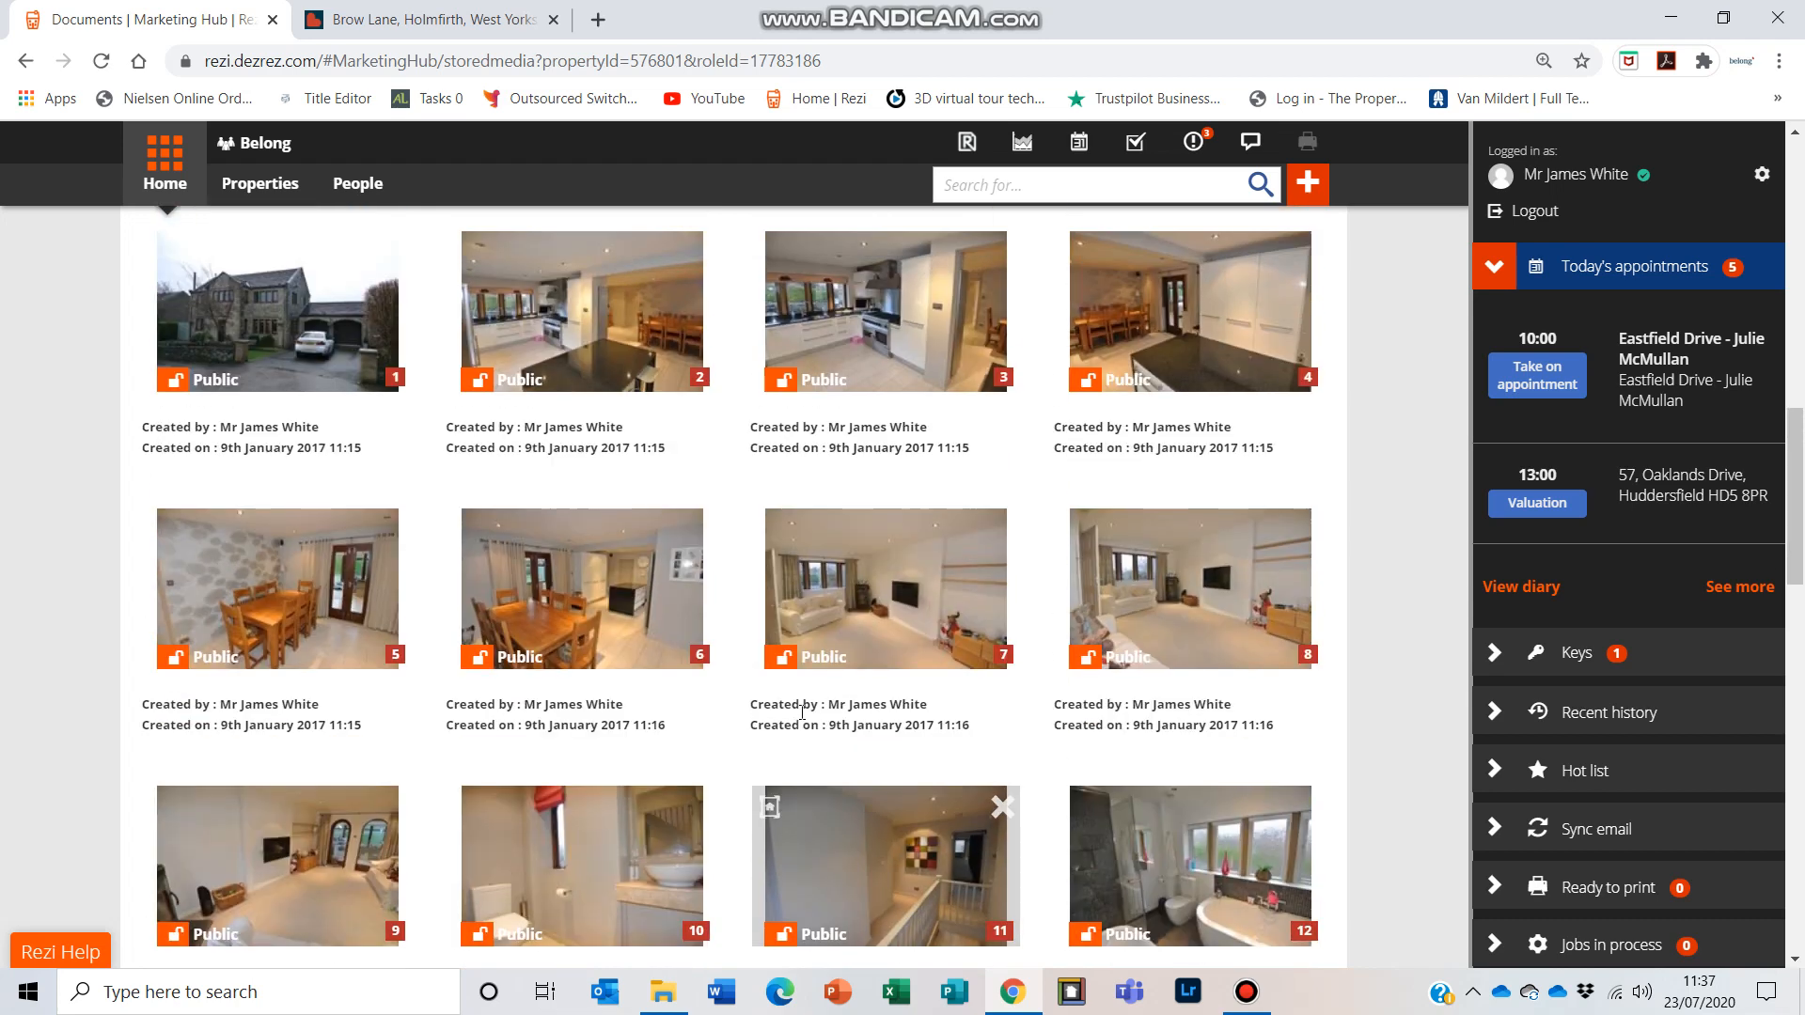
{"action": "mouse_move", "coordinate": [888, 625]}
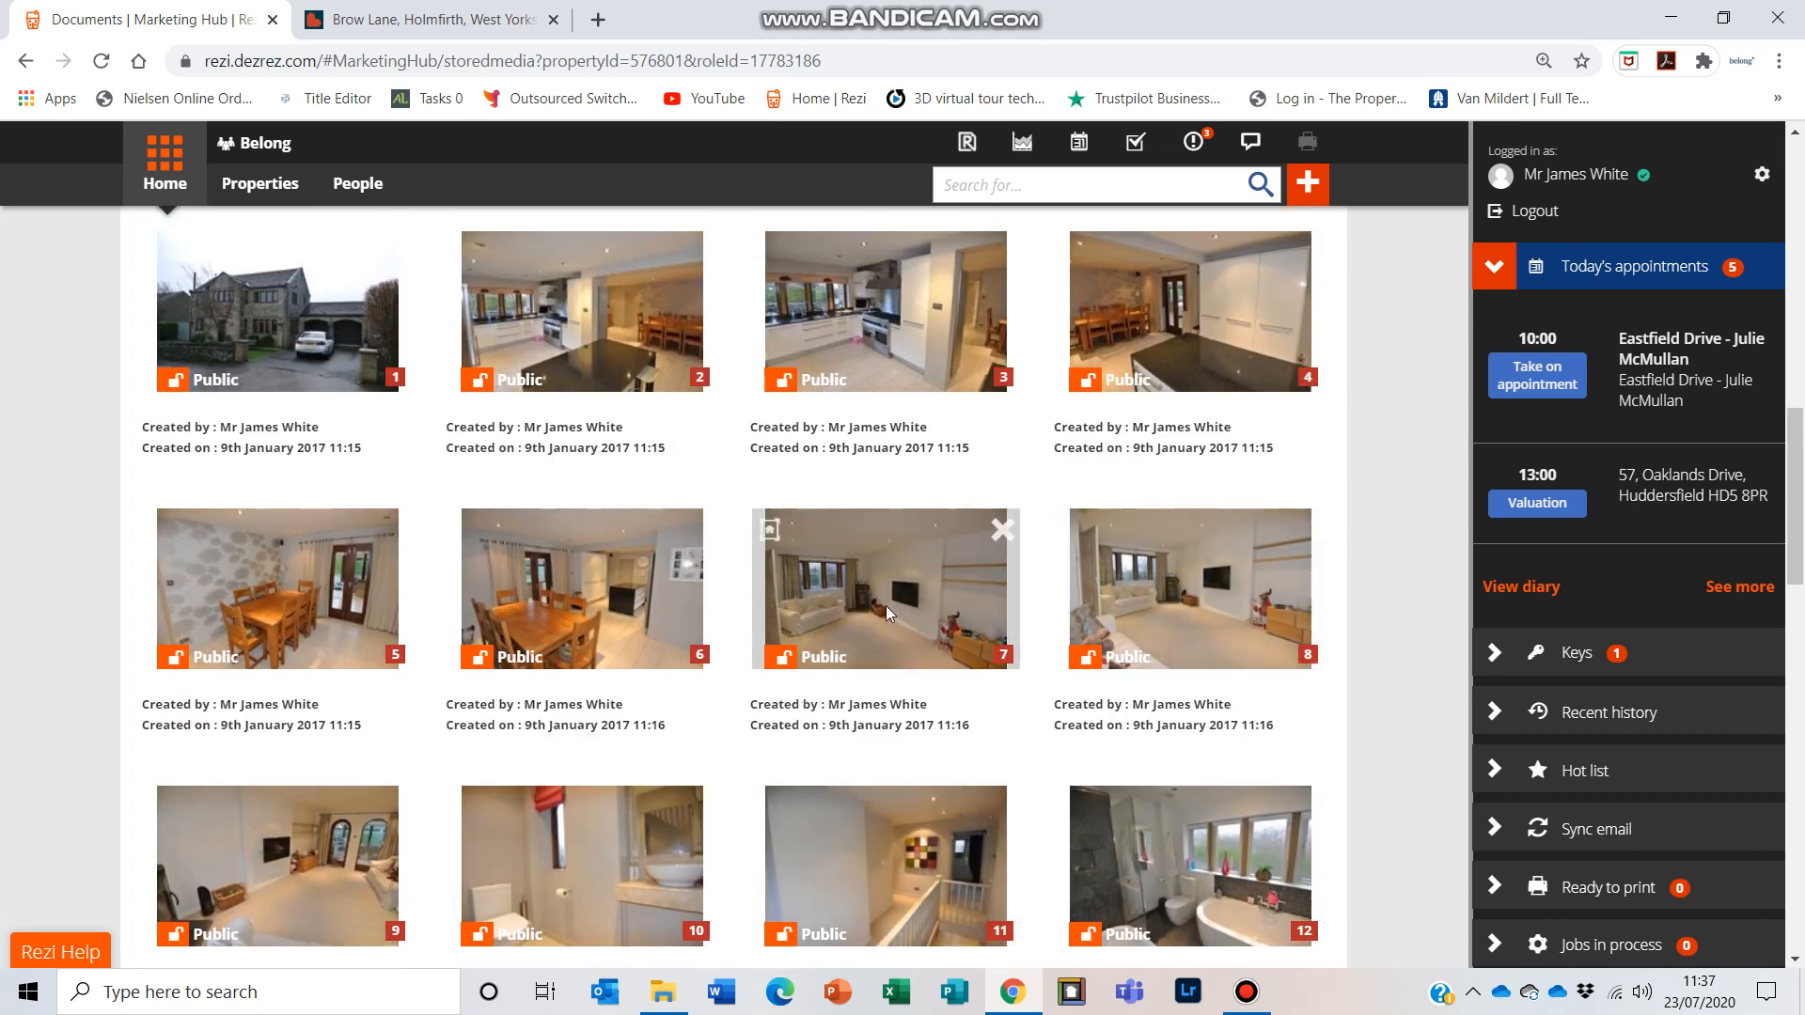
{"action": "mouse_move", "coordinate": [615, 517]}
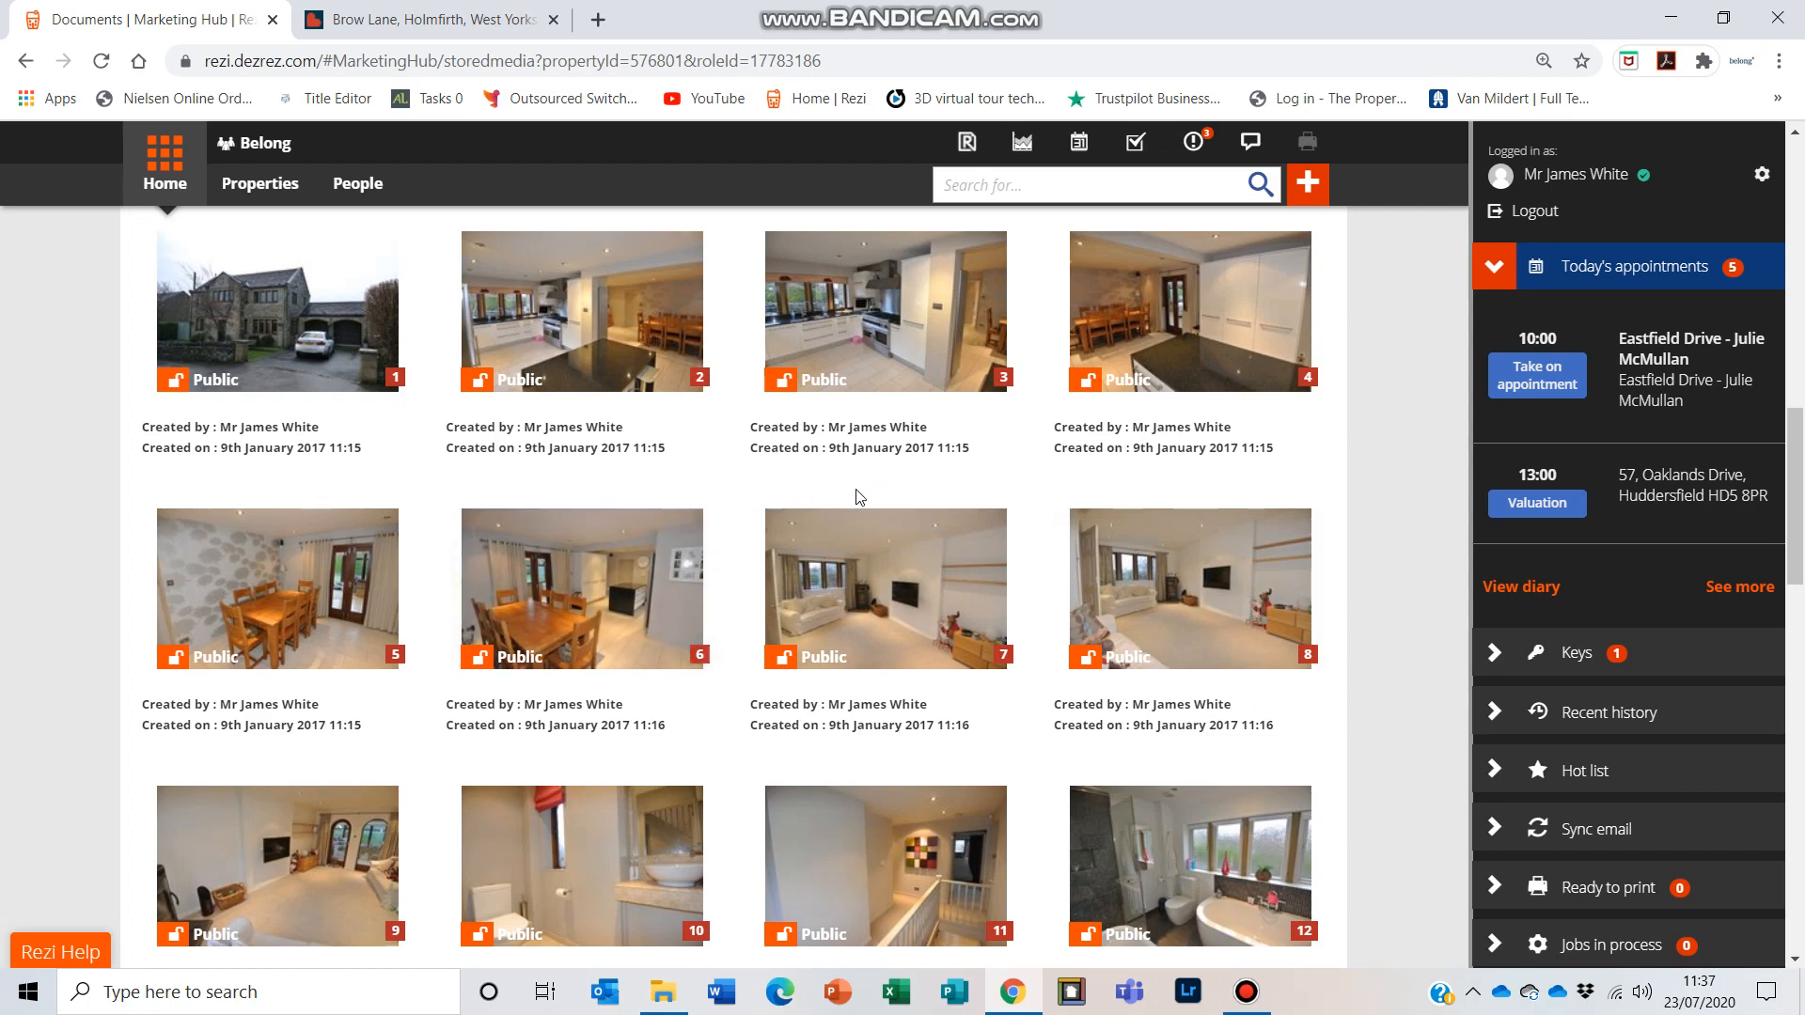
{"action": "scroll", "coordinate": [857, 496], "scroll_direction": "down", "scroll_amount": 7}
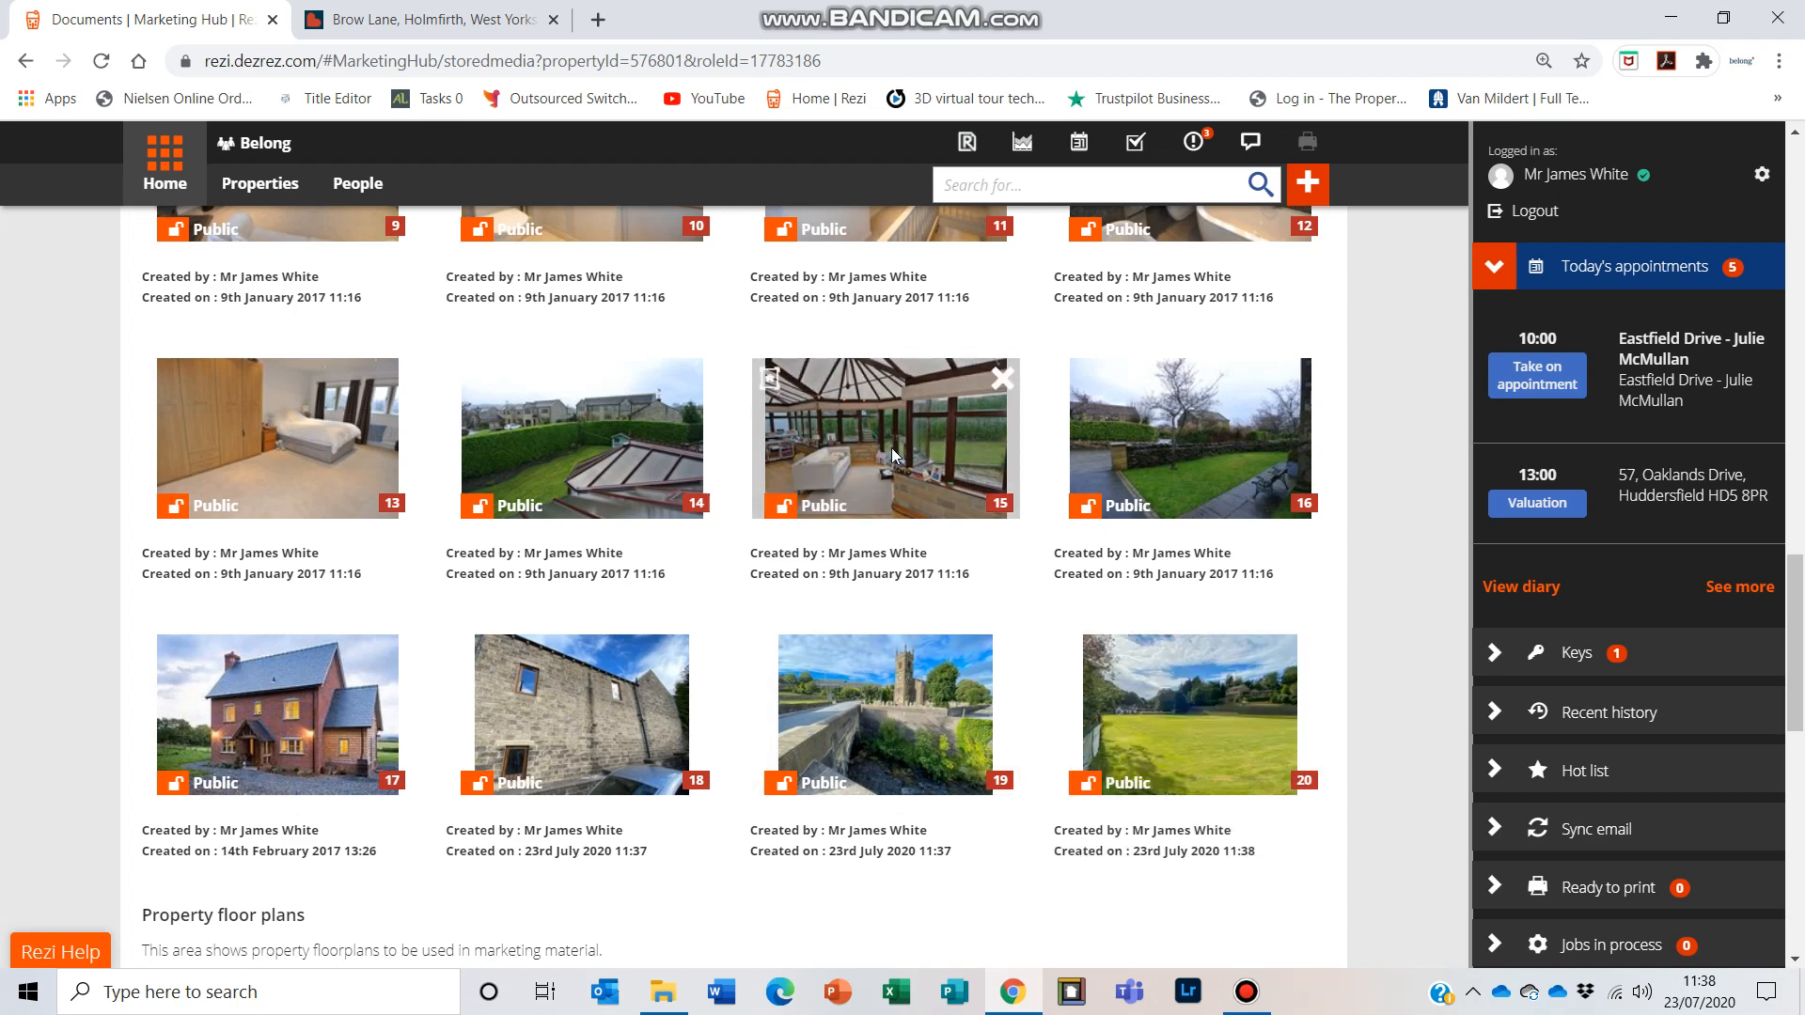
{"action": "left_click_drag", "start_coordinate": [577, 442], "coordinate": [840, 451]}
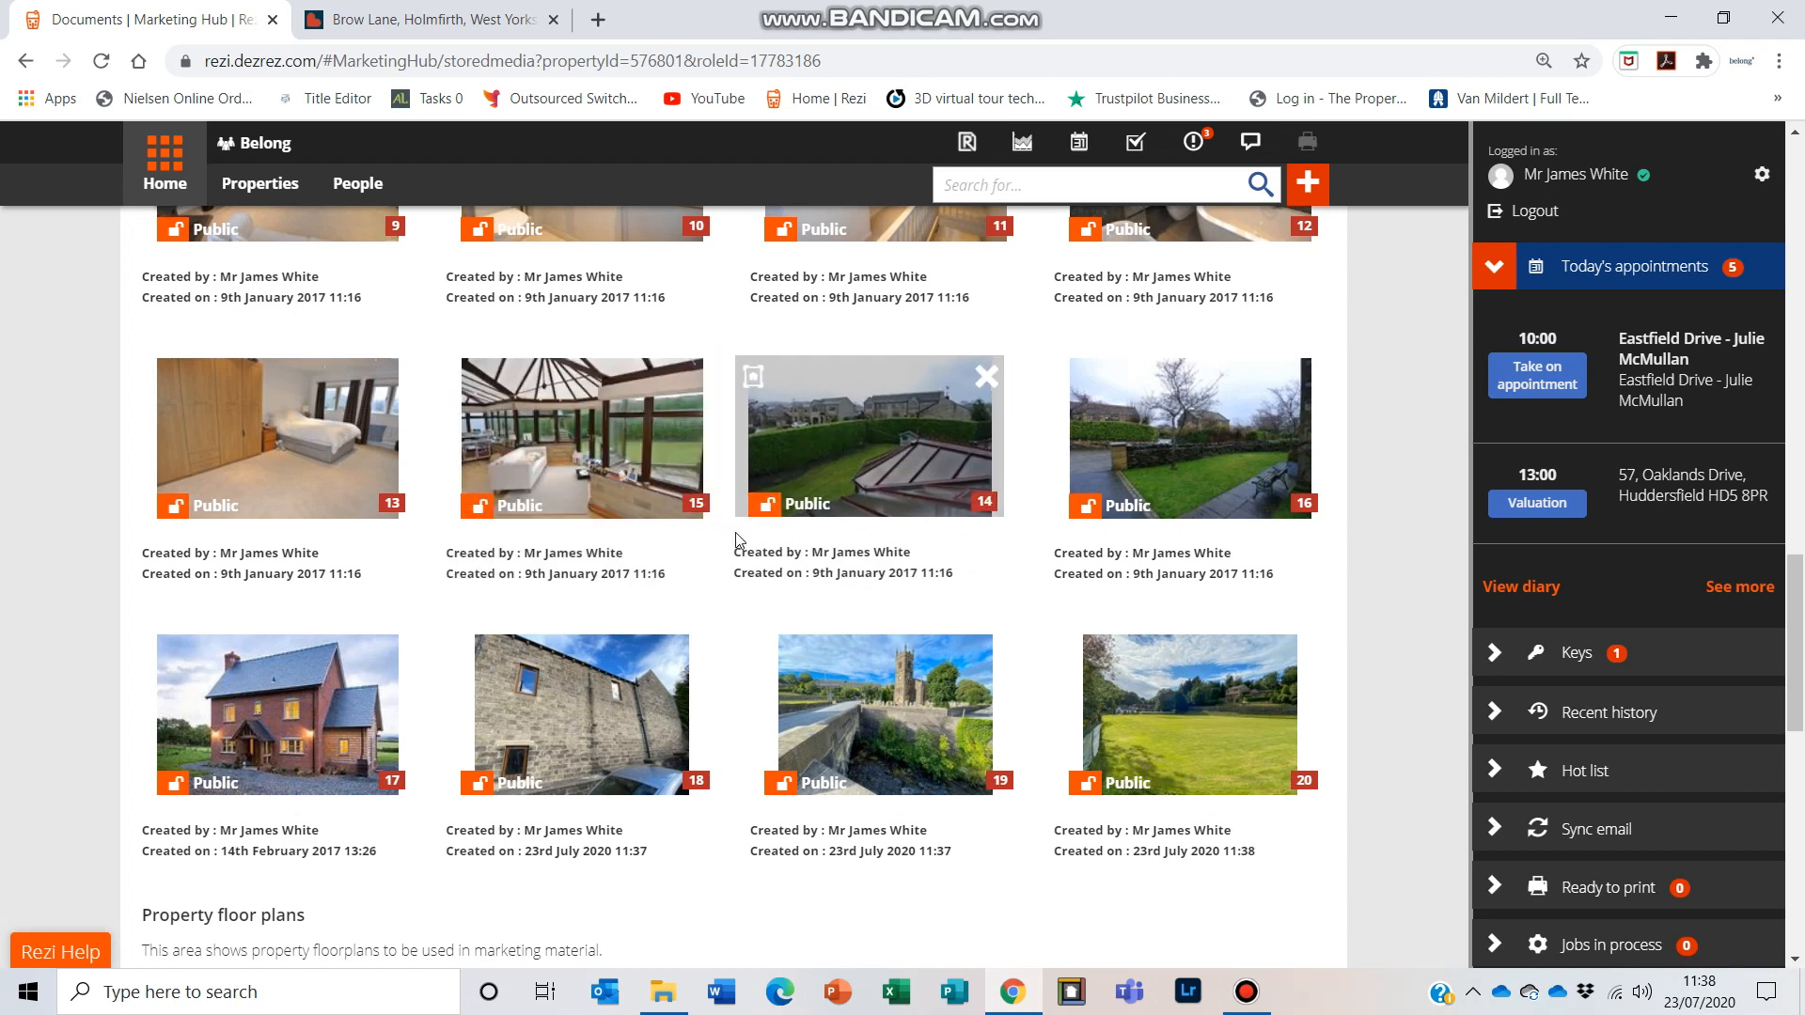
{"action": "scroll", "coordinate": [736, 532], "scroll_direction": "down", "scroll_amount": 8}
{"action": "scroll", "coordinate": [725, 541], "scroll_direction": "up", "scroll_amount": 10}
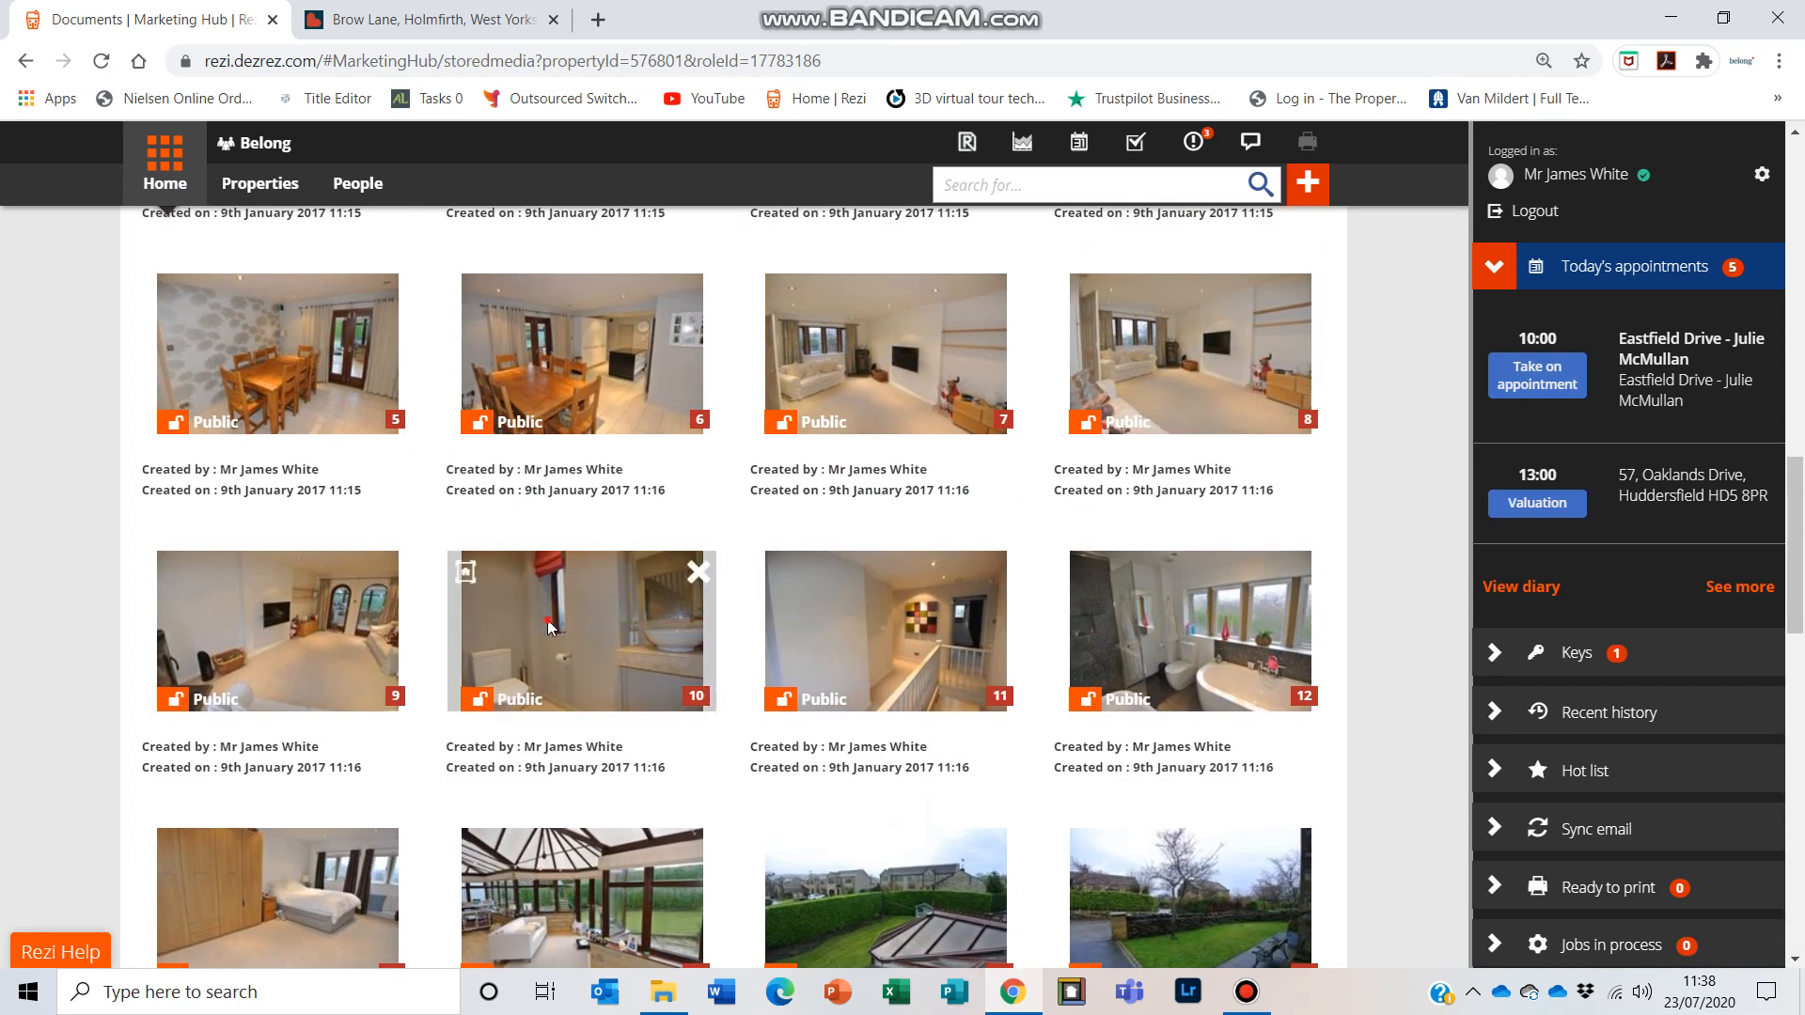
Step: Try to reposition another photo in the gallery, then review the floor plans and return to the top of the property record
{"action": "left_click_drag", "start_coordinate": [547, 619], "coordinate": [888, 621]}
{"action": "scroll", "coordinate": [765, 737], "scroll_direction": "down", "scroll_amount": 8}
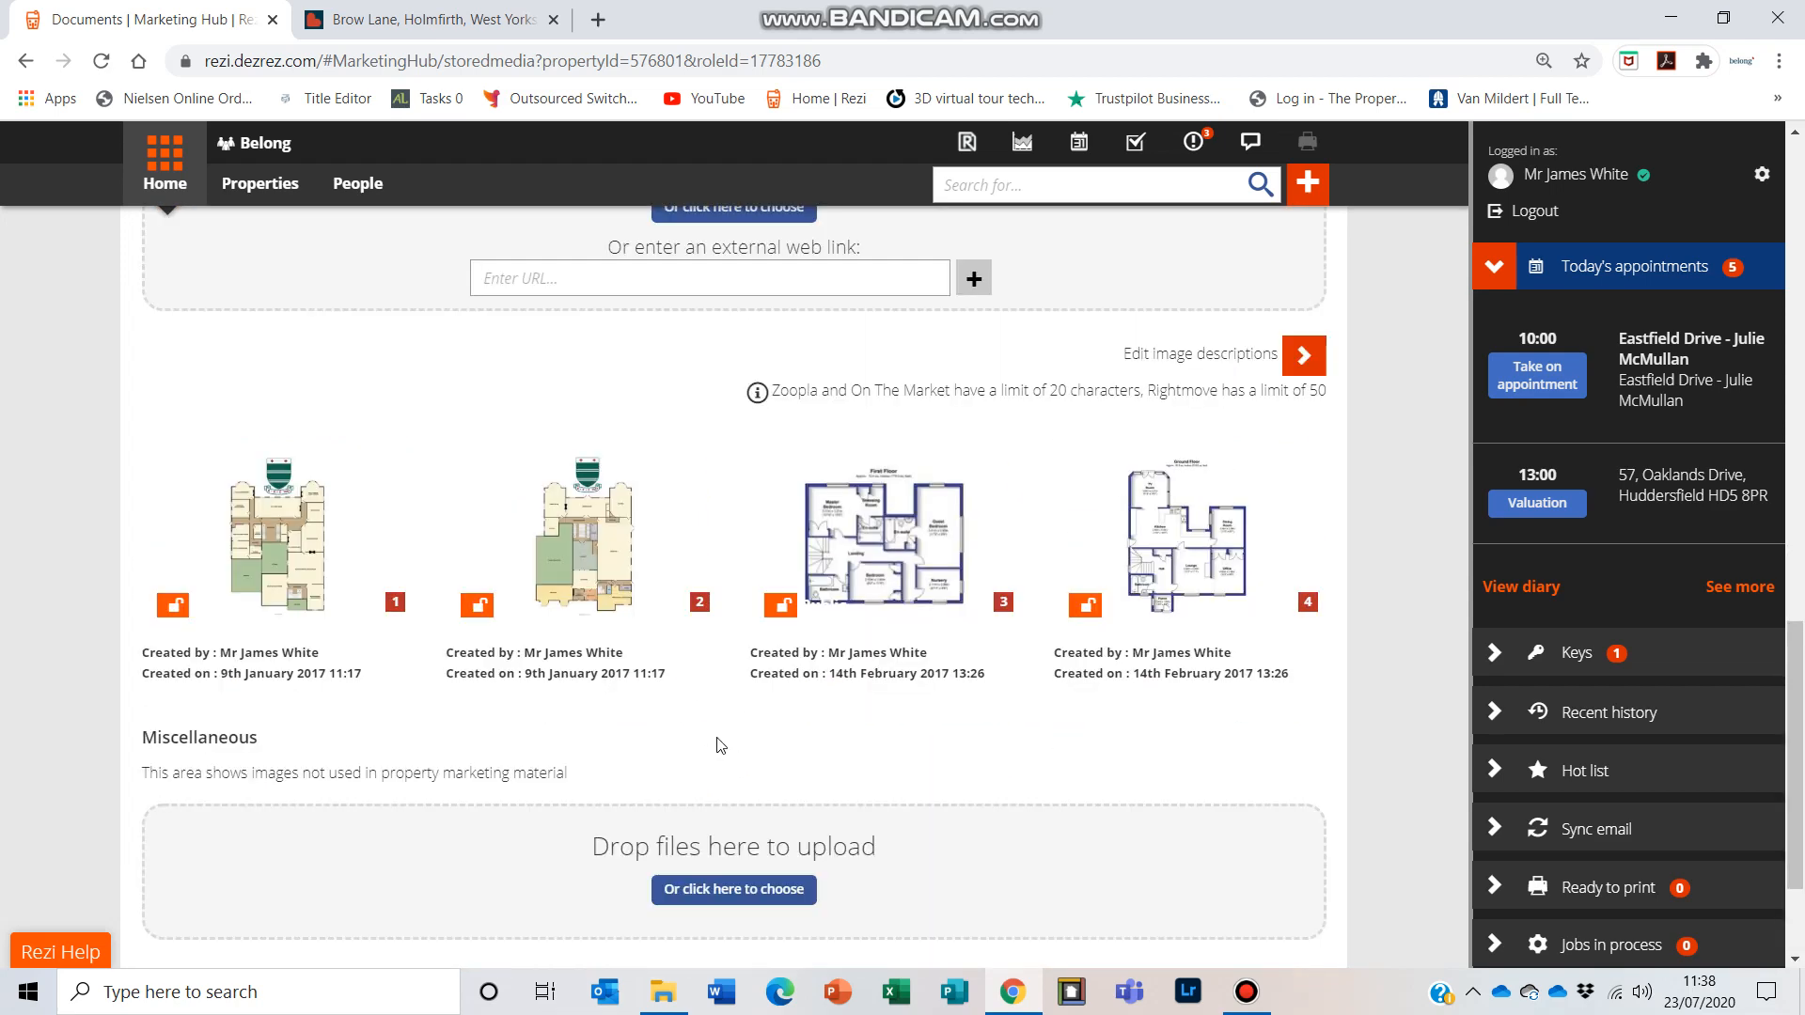
{"action": "scroll", "coordinate": [720, 746], "scroll_direction": "up", "scroll_amount": 12}
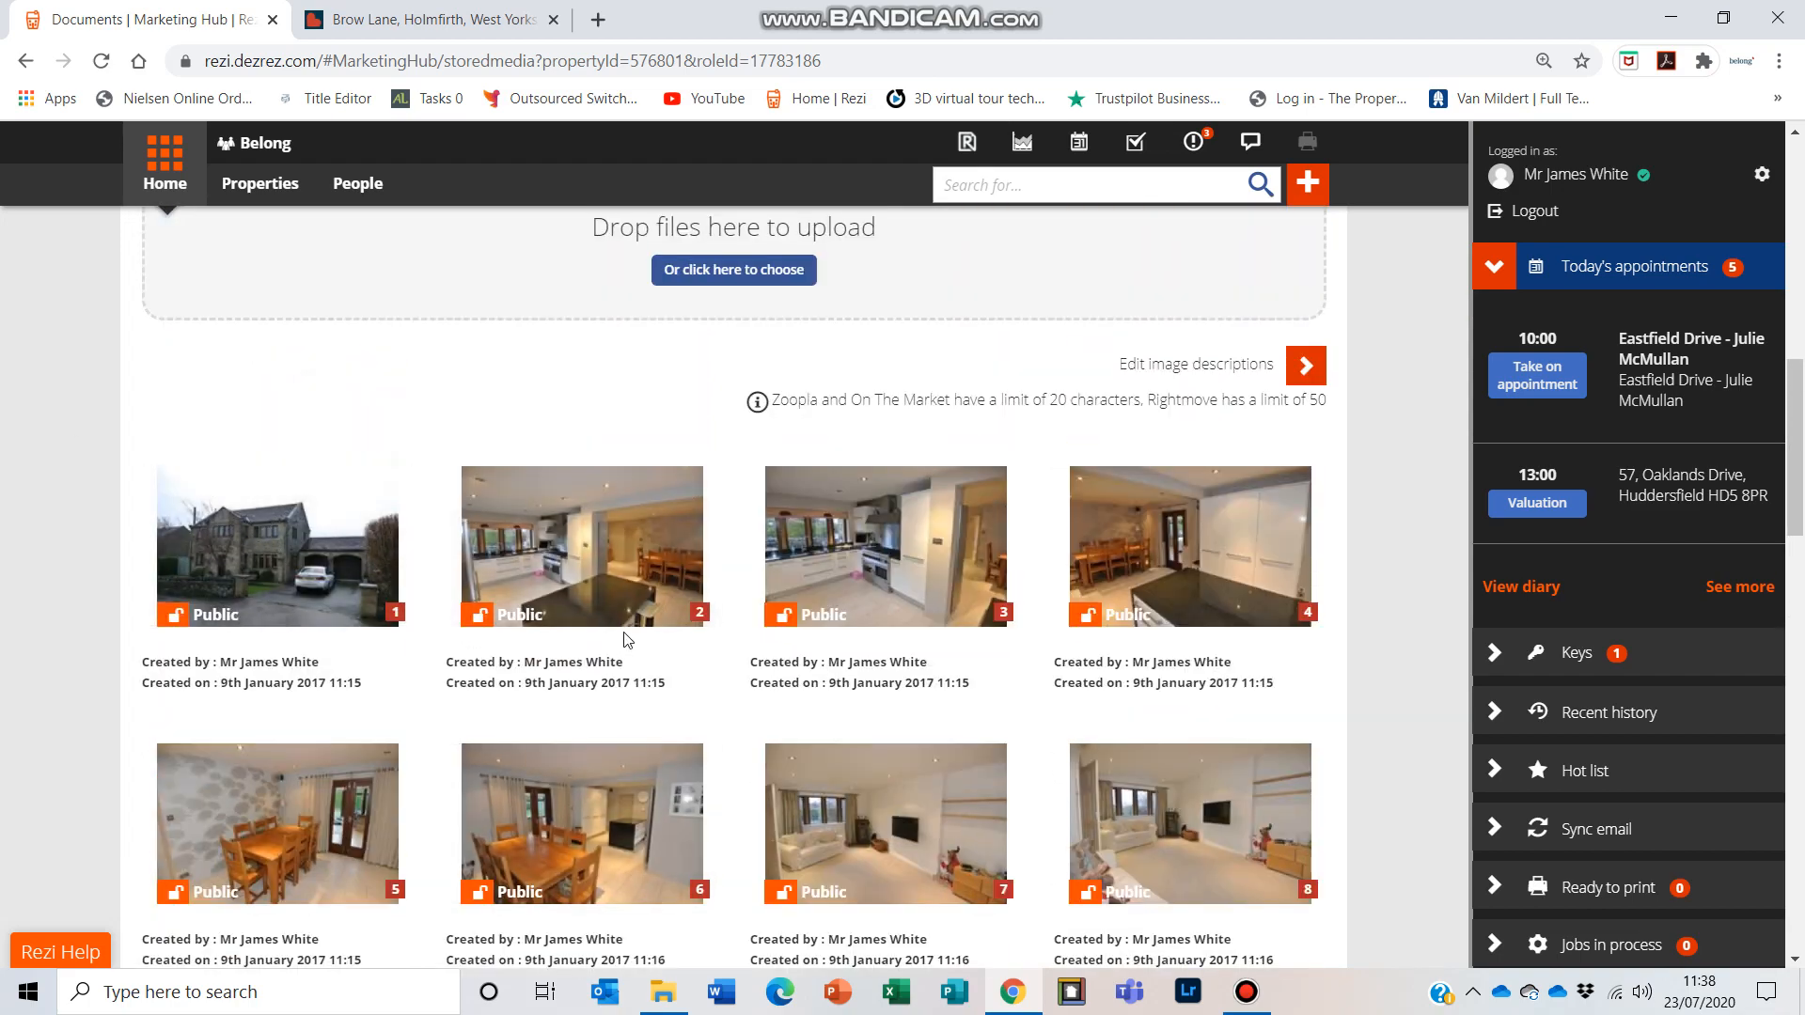
{"action": "scroll", "coordinate": [623, 635], "scroll_direction": "up", "scroll_amount": 10}
{"action": "scroll", "coordinate": [724, 597], "scroll_direction": "up", "scroll_amount": 2}
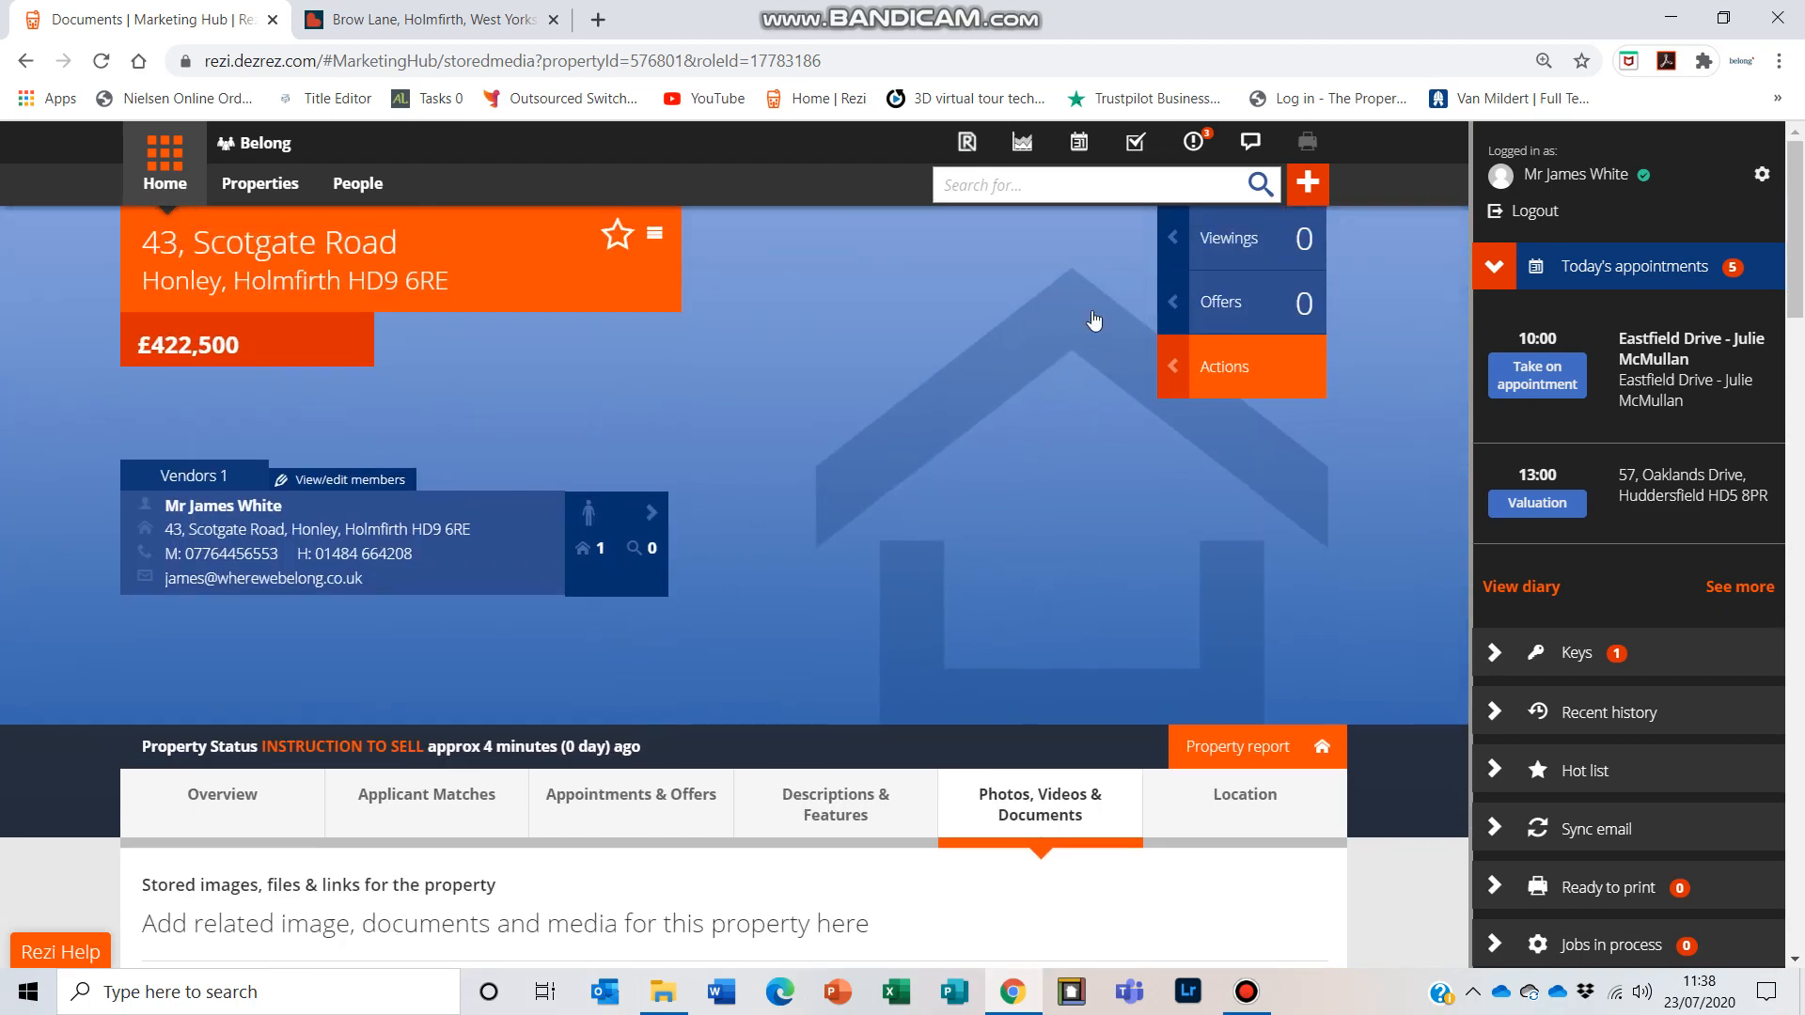